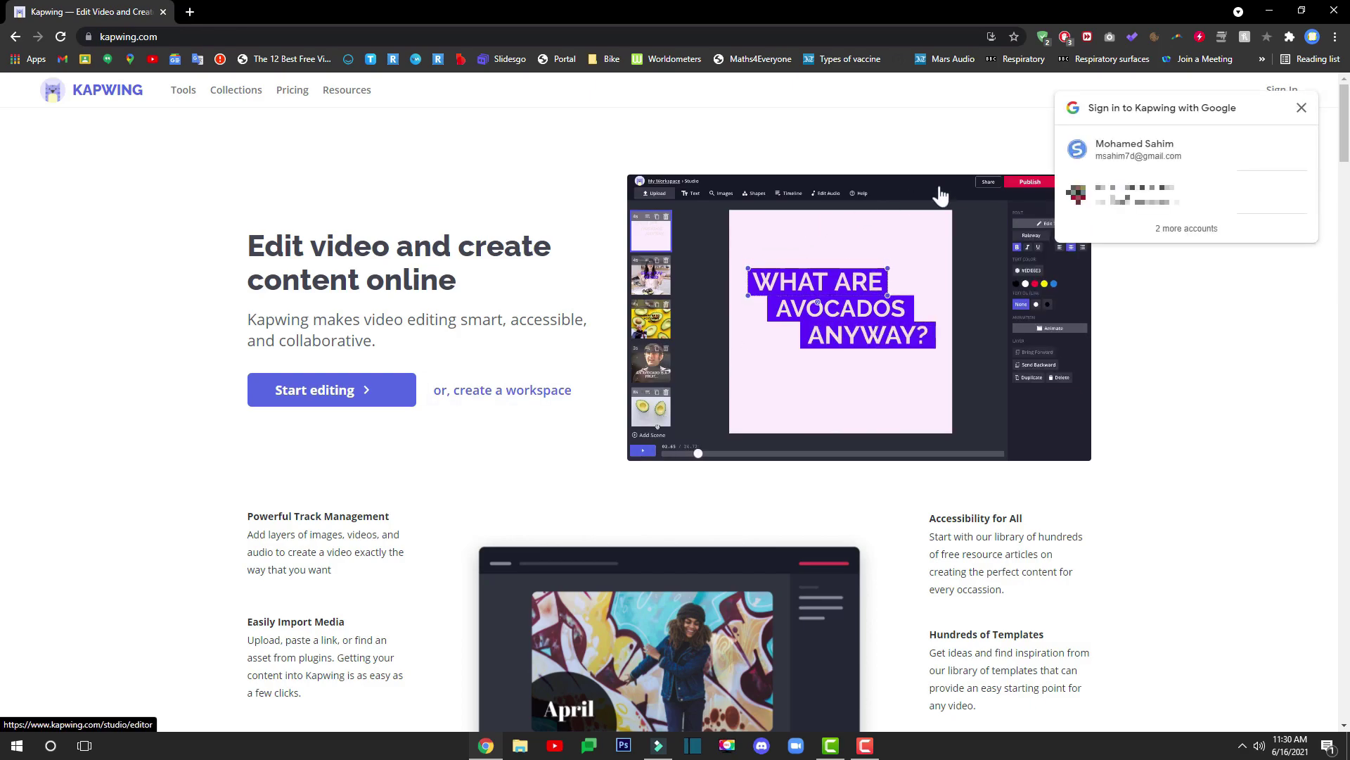
- Sign in to Kapwing with a Google account
left_click(1304, 111)
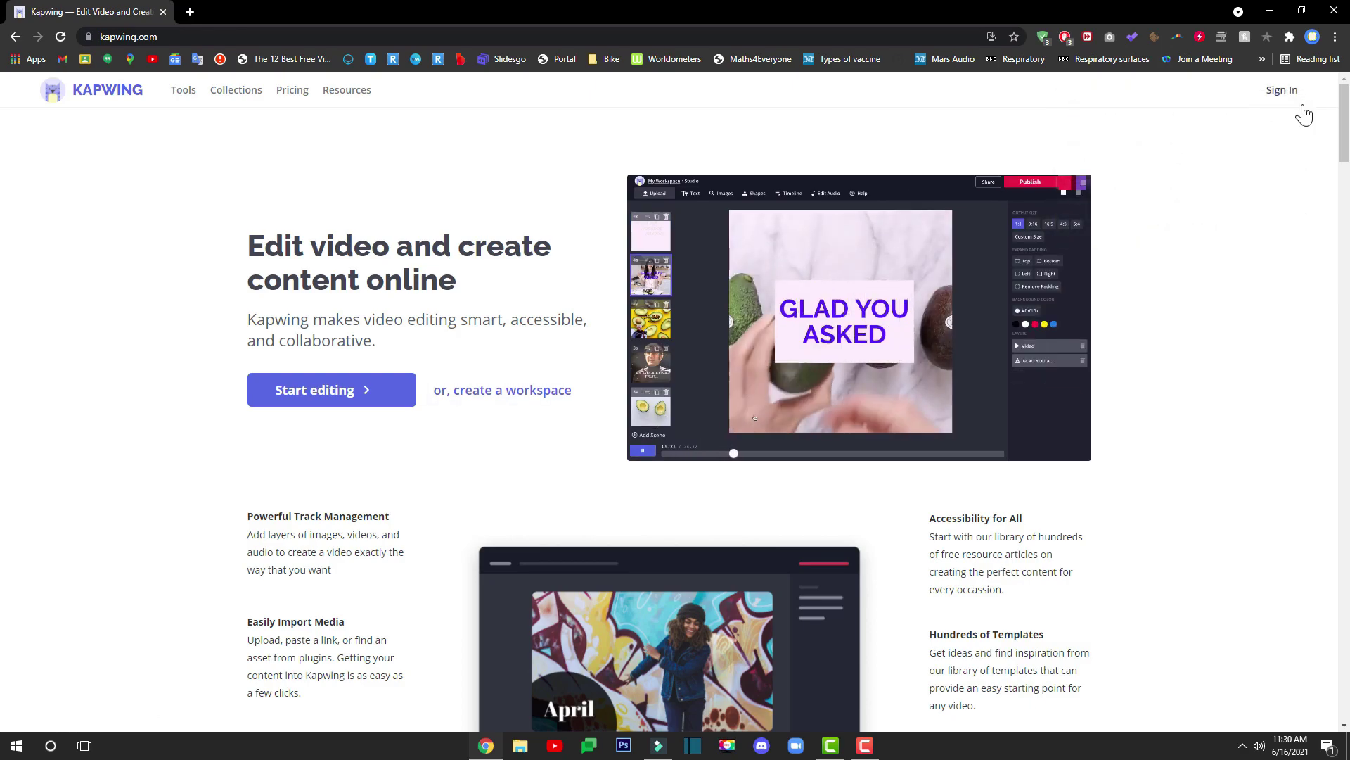
left_click(1277, 96)
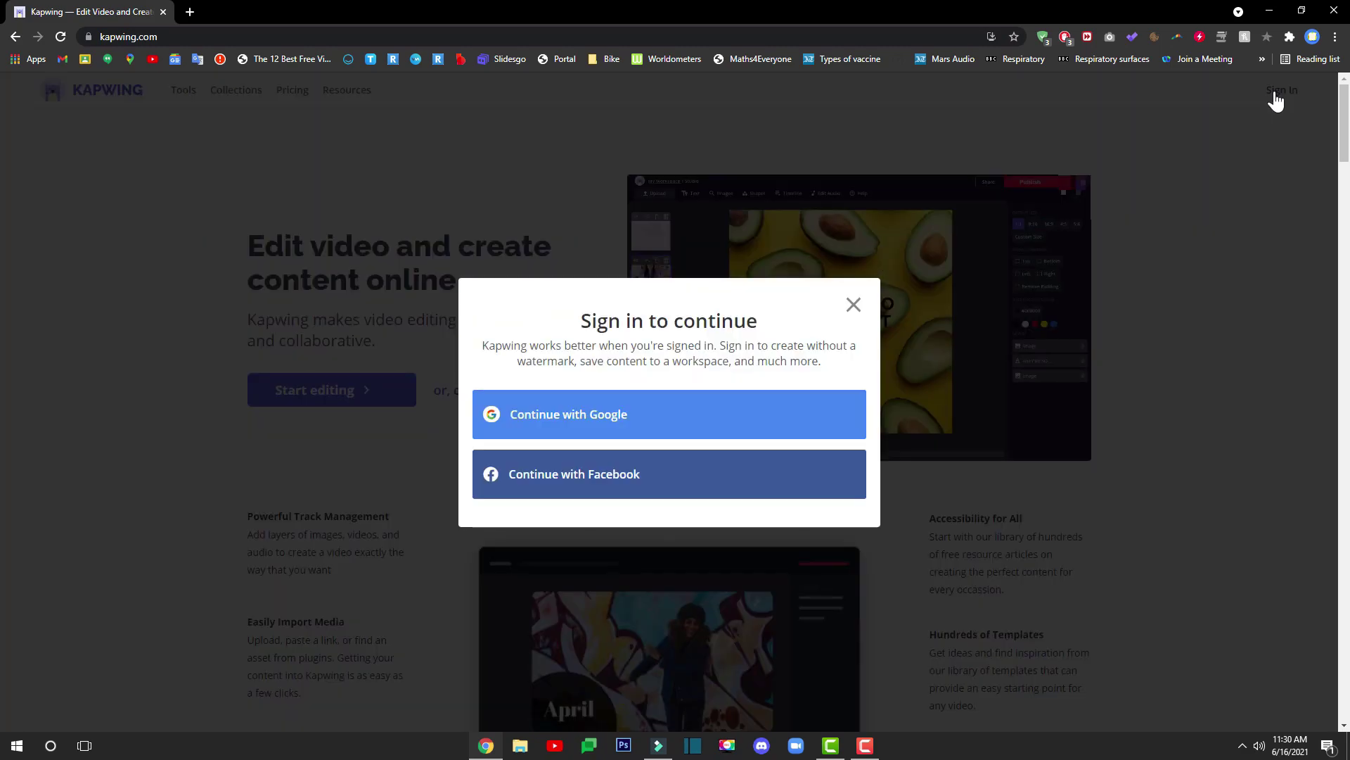
left_click(668, 422)
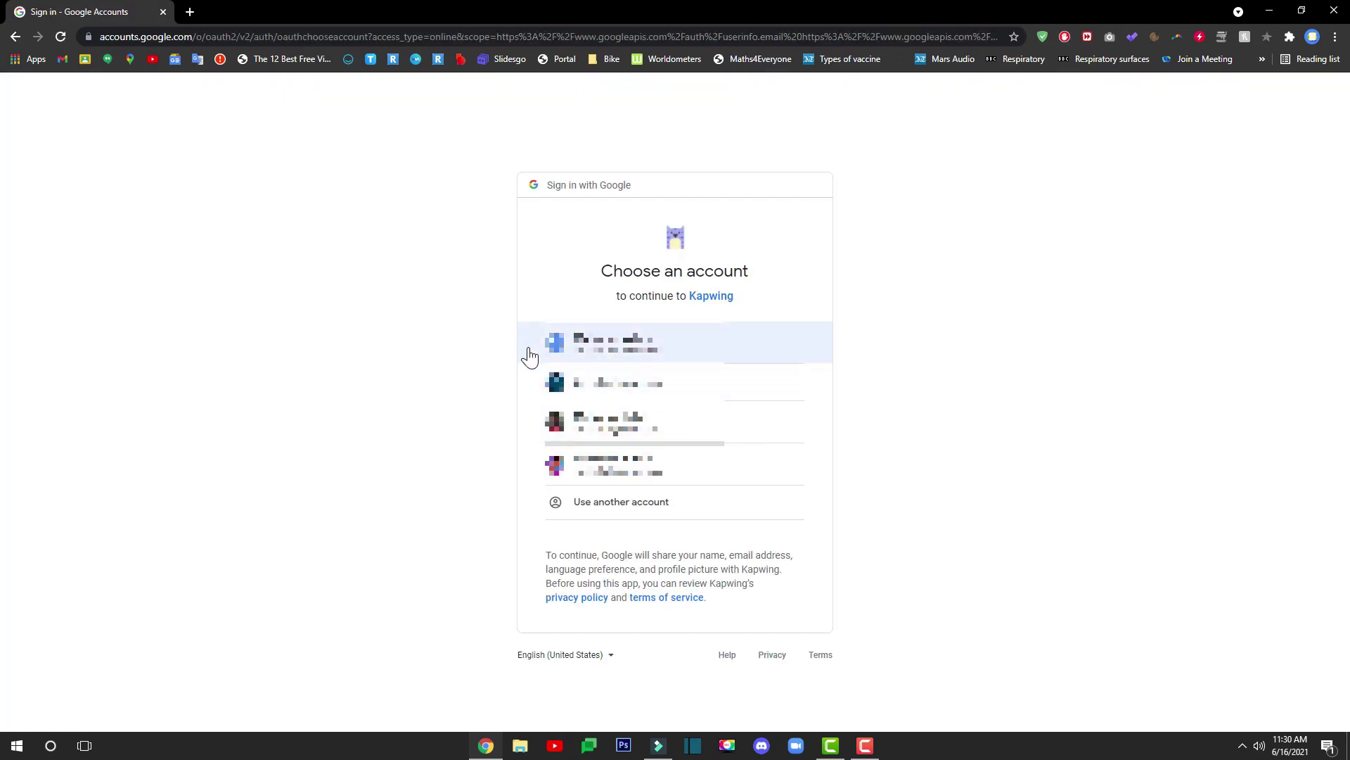
left_click(746, 350)
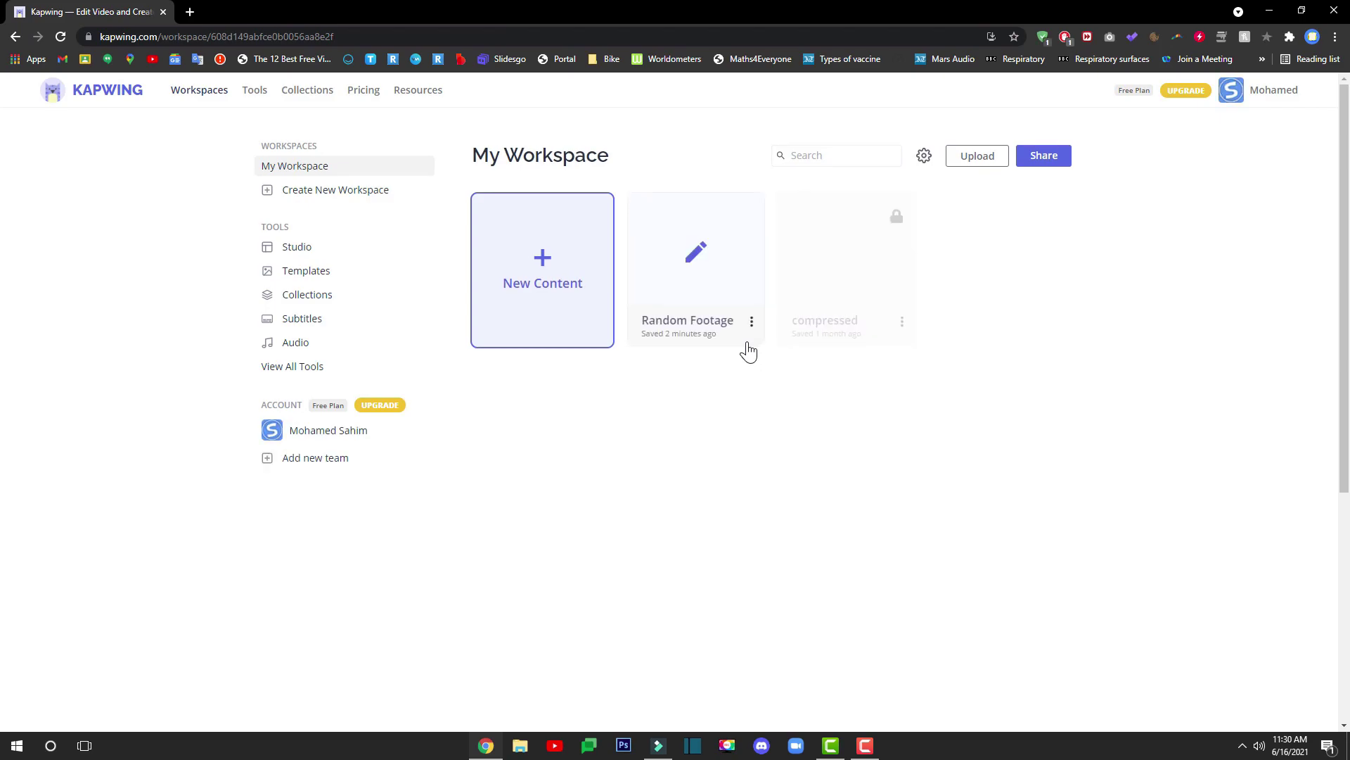
- Create new content in My Workspace and upload the Random Footage video from the Desktop
left_click(574, 252)
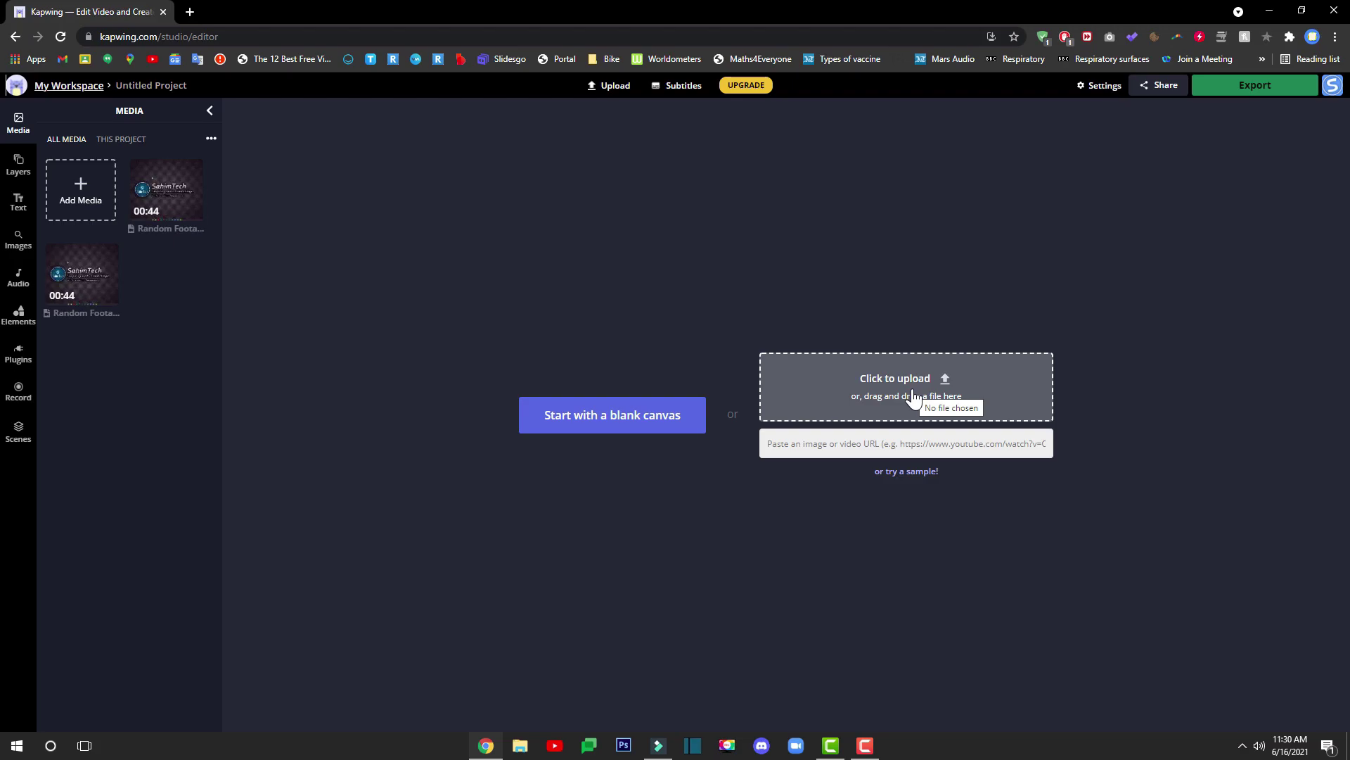
left_click(994, 391)
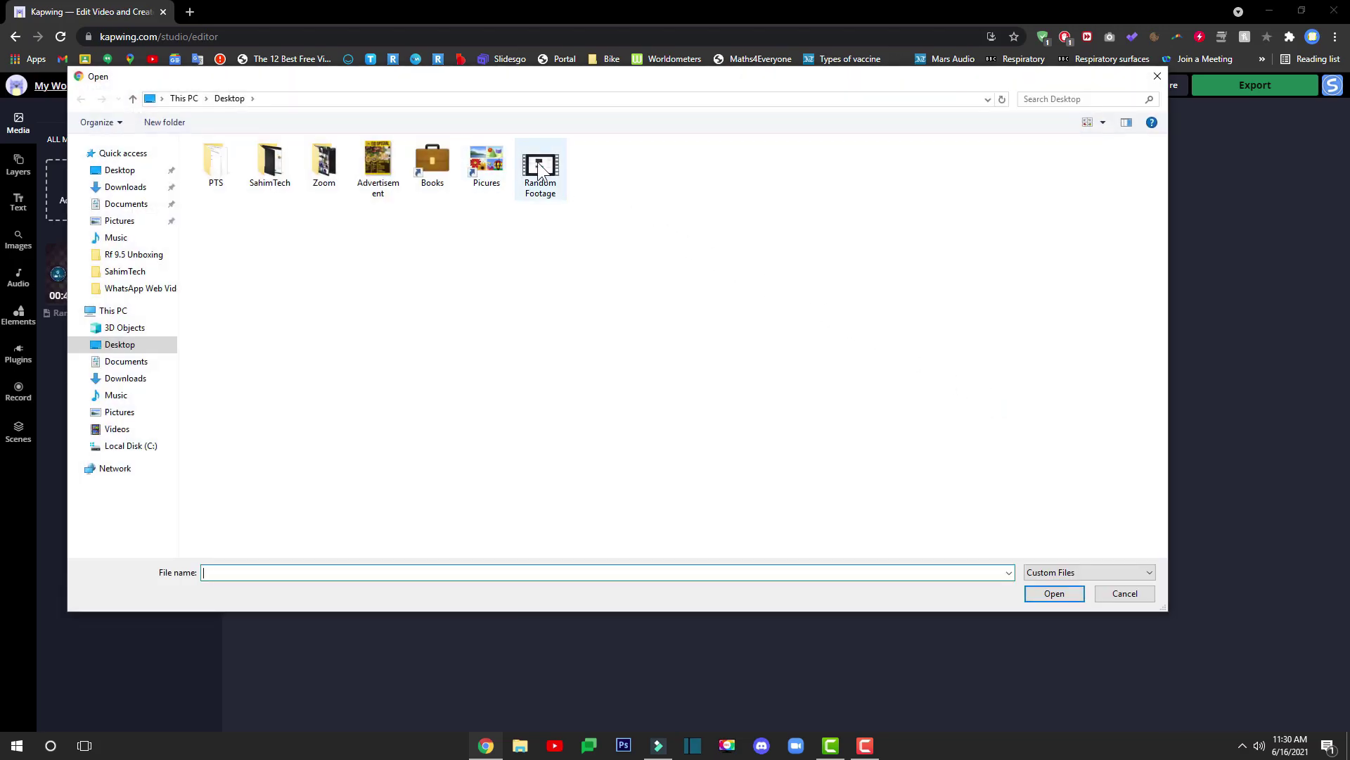
left_click_drag(665, 260, 548, 171)
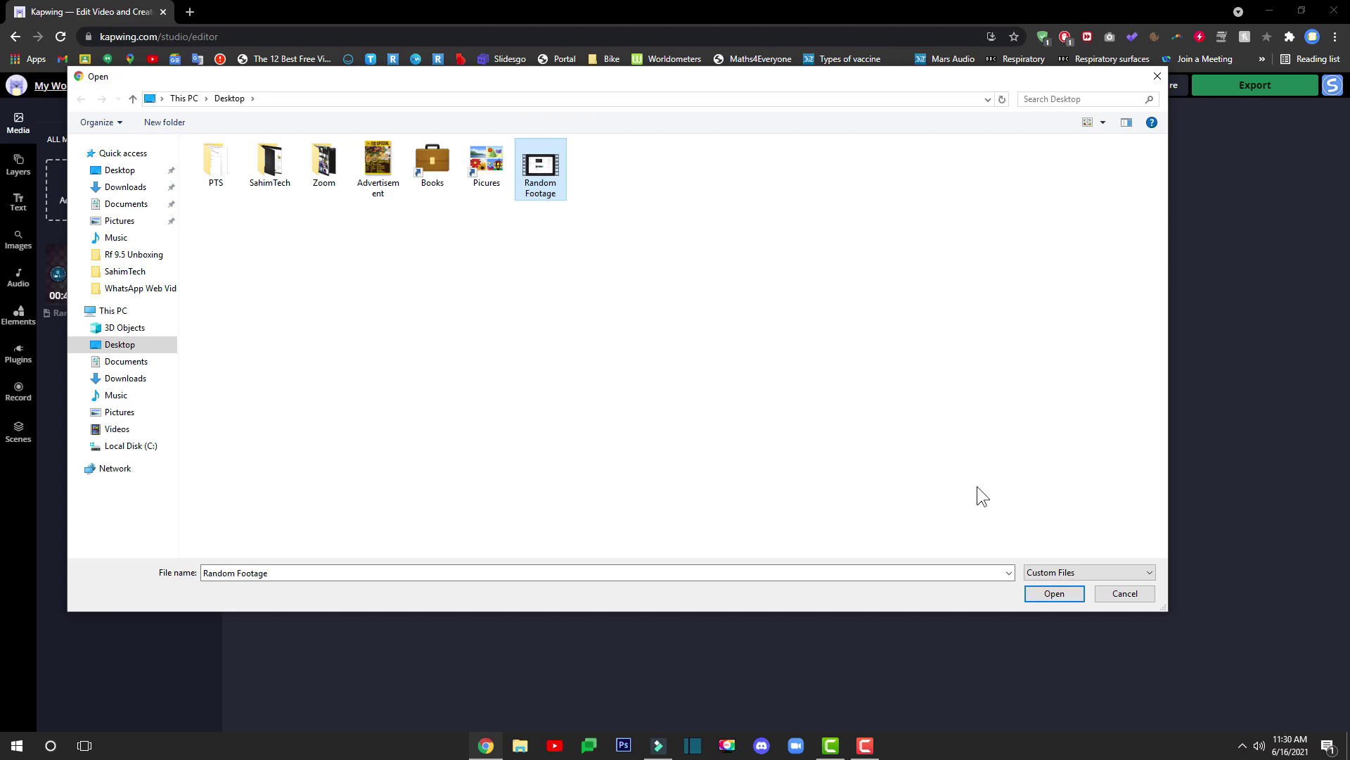
left_click(1073, 594)
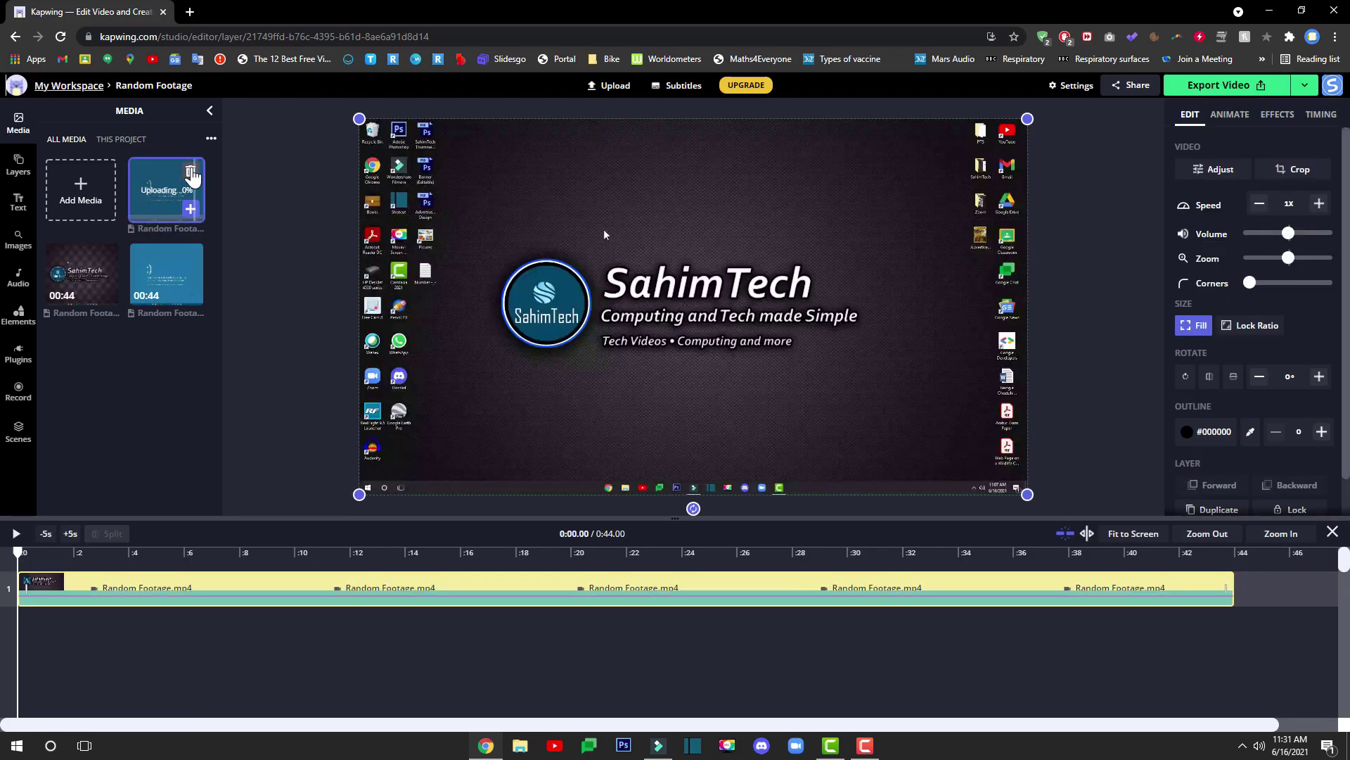
- Delete all Random Footage clips from the media library
left_click(190, 173)
left_click(906, 453)
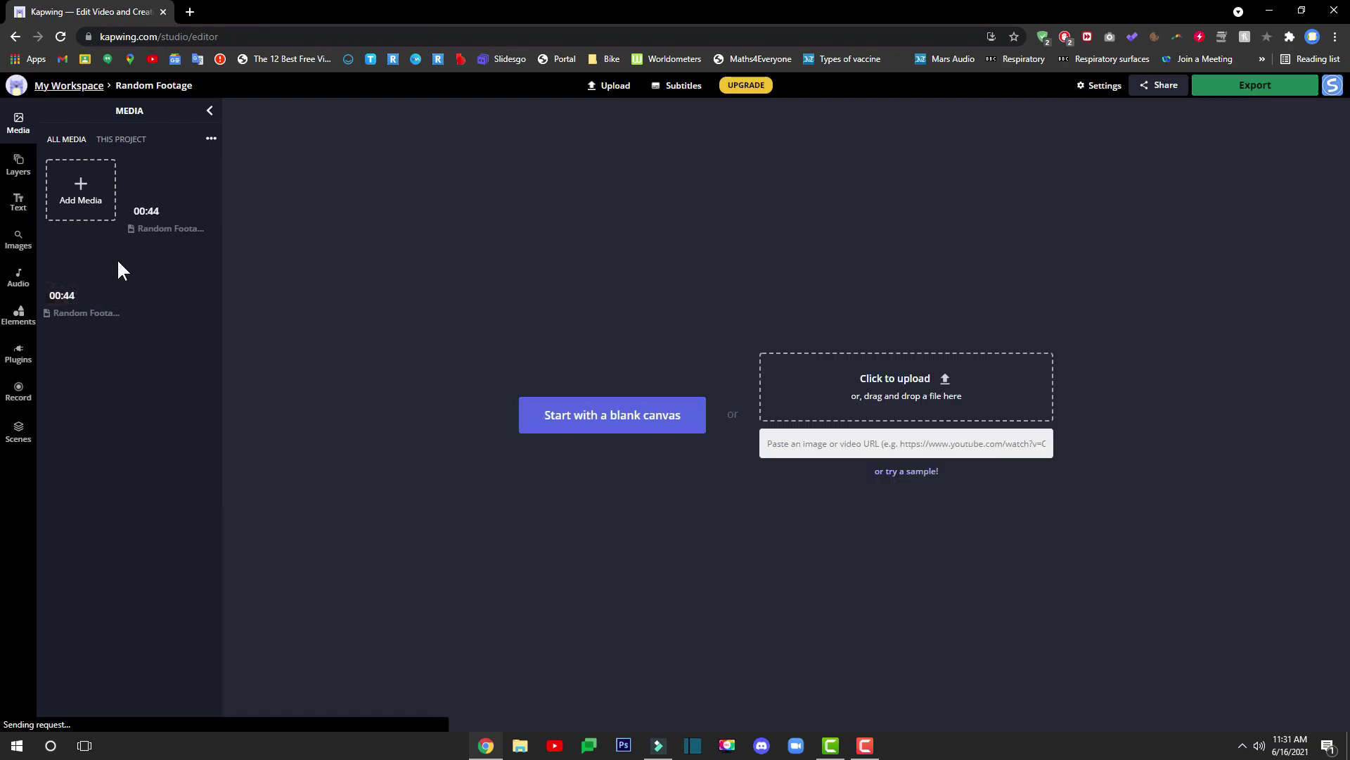
mouse_move(119, 269)
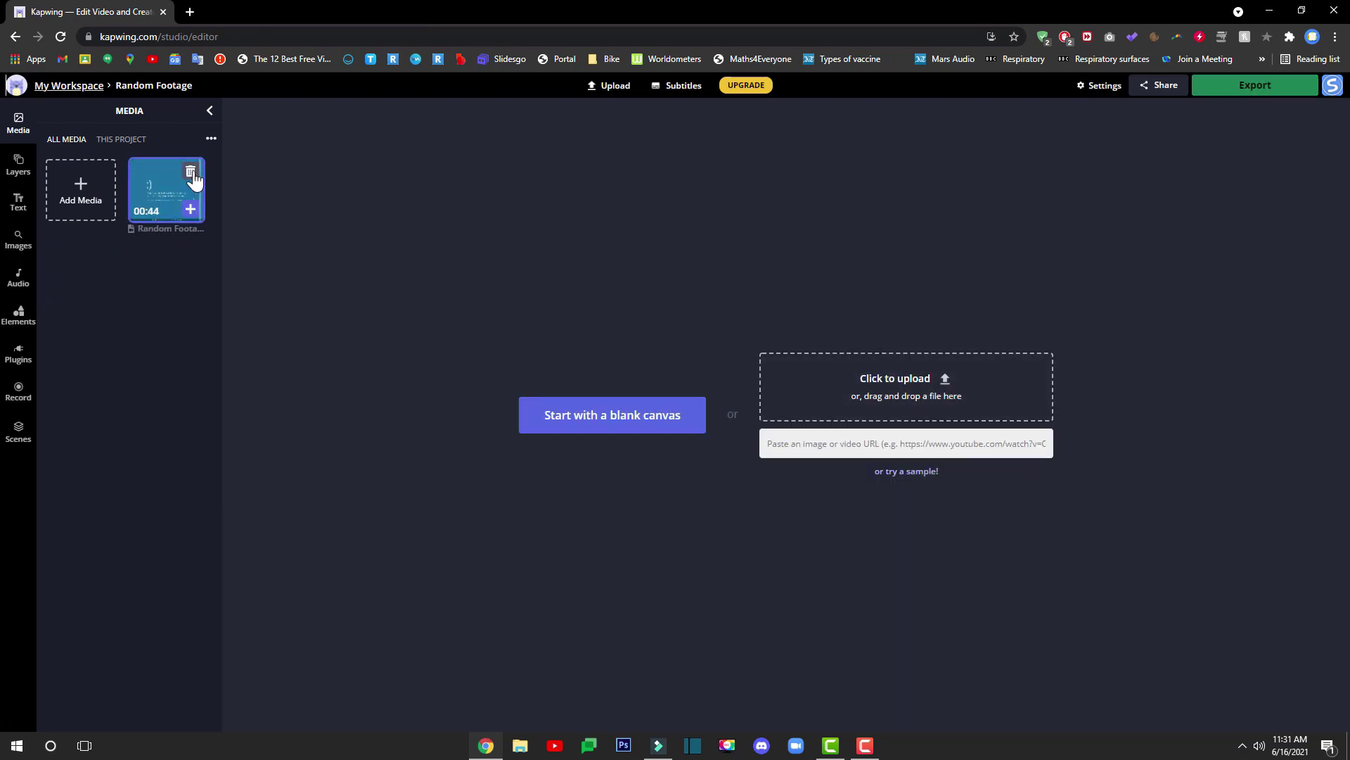
left_click(191, 171)
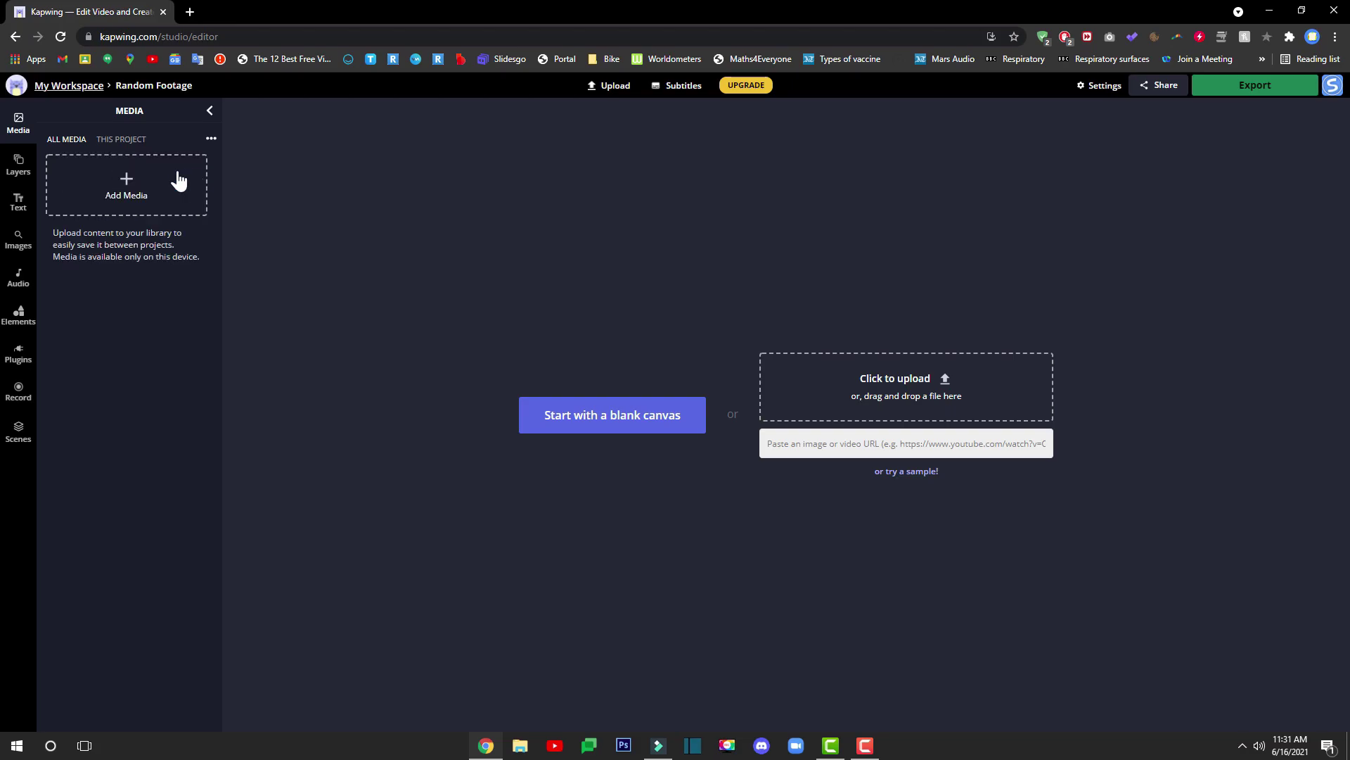
- Upload the Random Footage video from the Desktop into the emptied project
left_click(144, 194)
left_click(1131, 595)
left_click(888, 391)
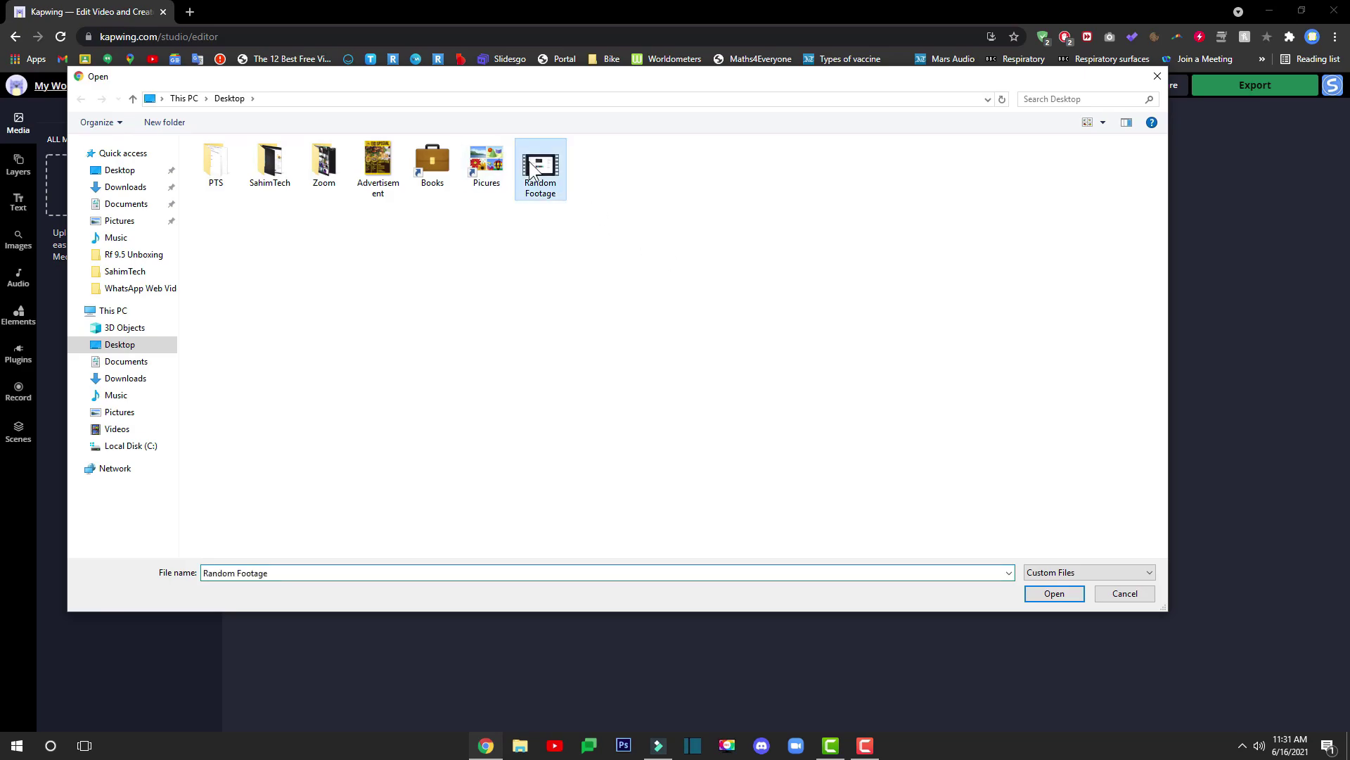
left_click(1038, 592)
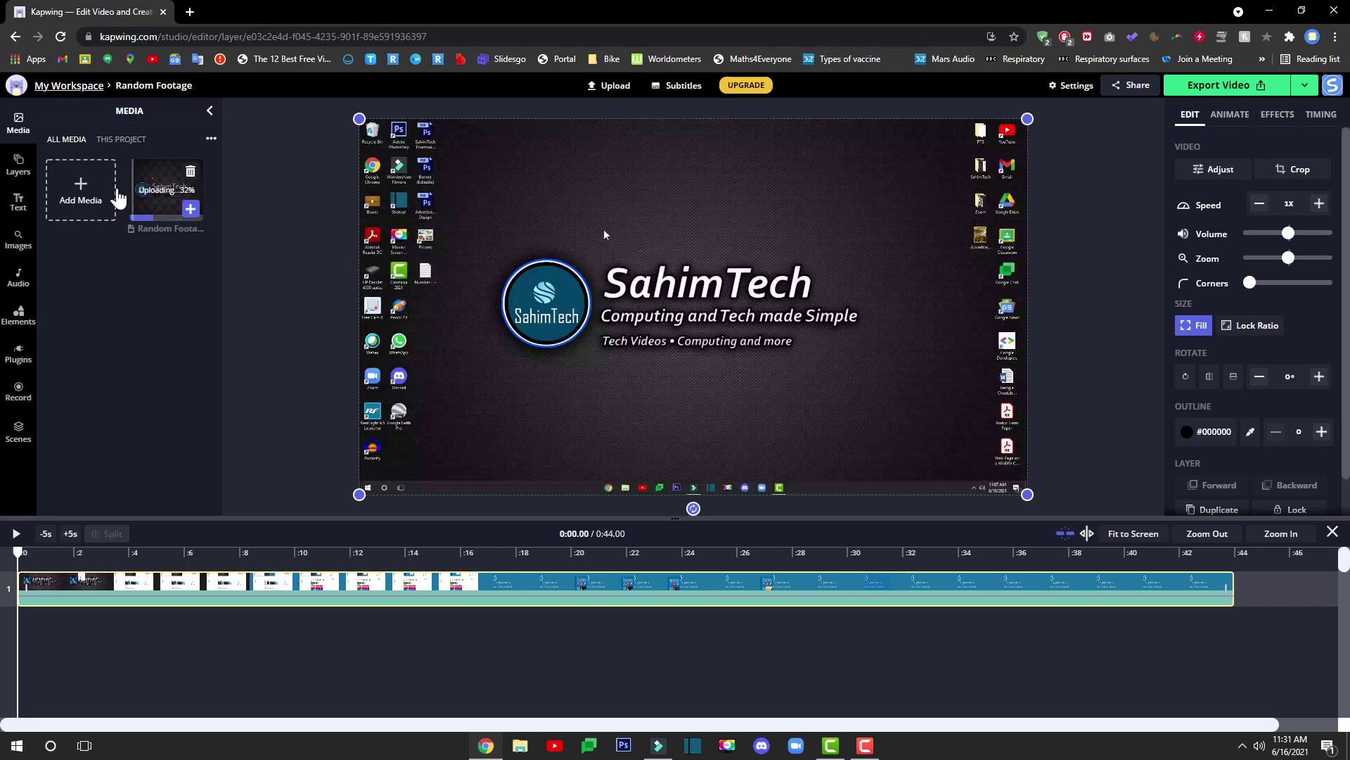
- Preview the opening seconds of the footage, pause playback and jump back five seconds
left_click(16, 534)
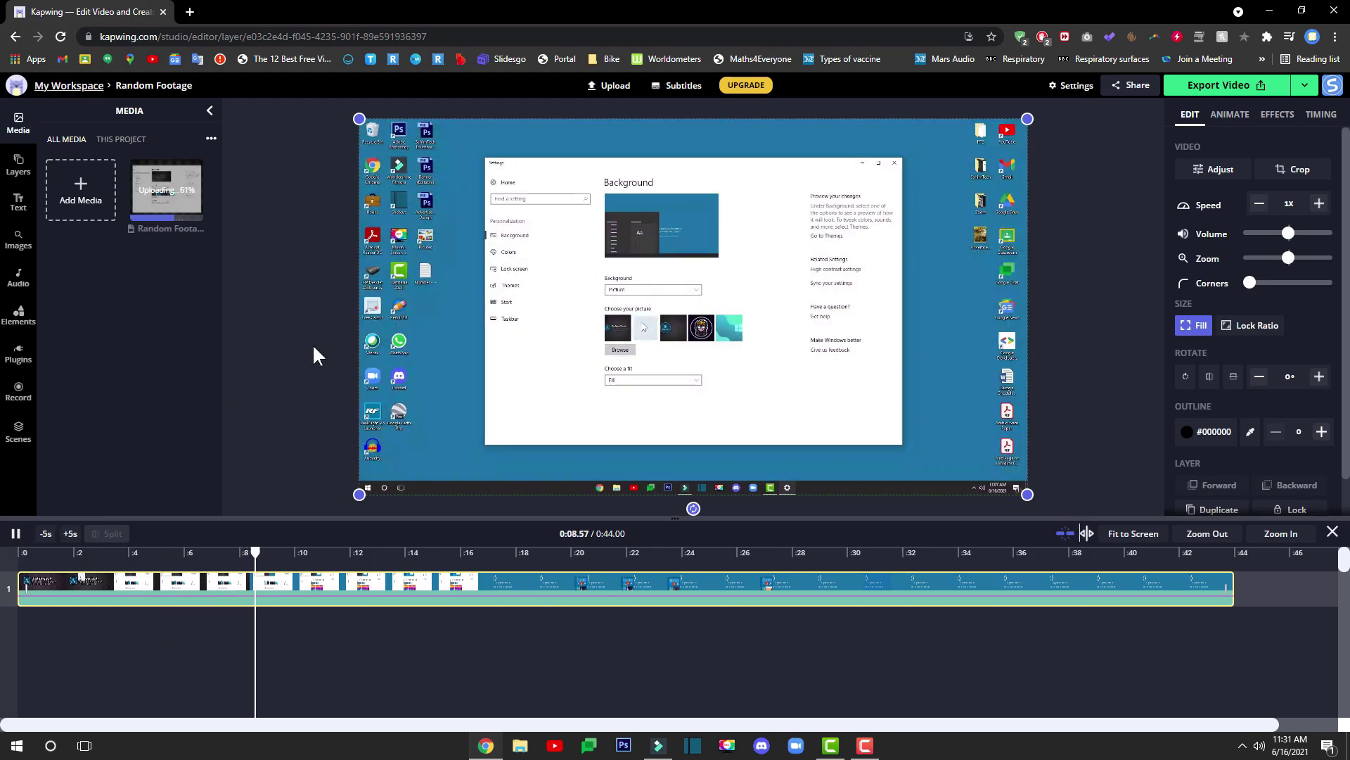
left_click(15, 533)
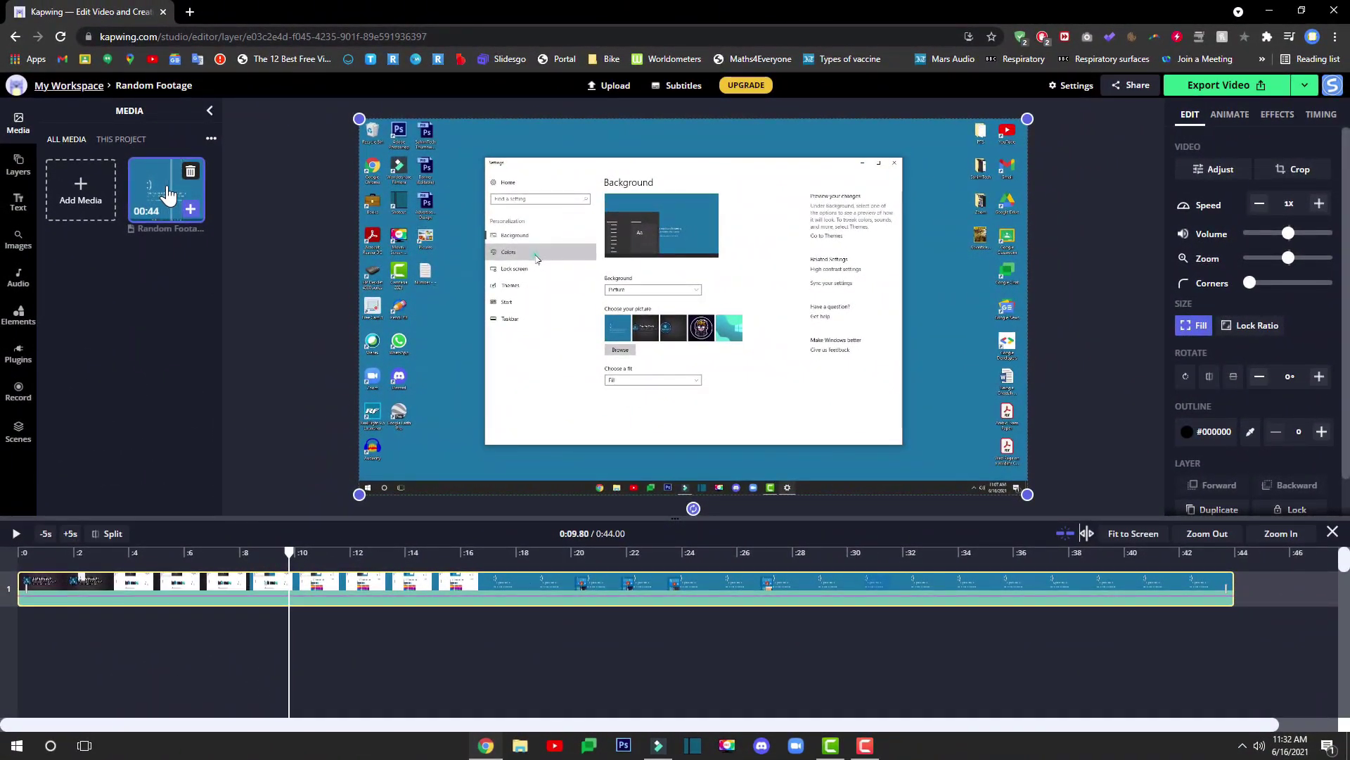
mouse_move(167, 188)
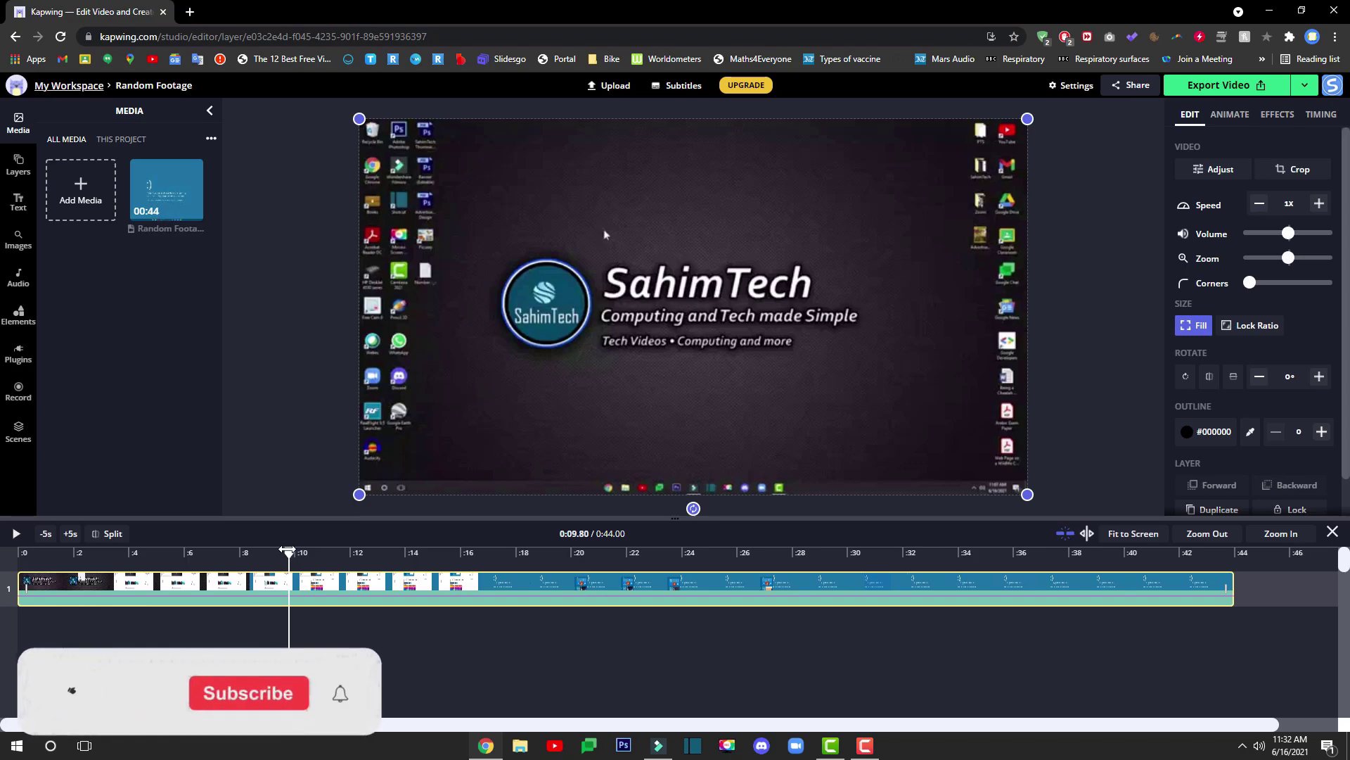
left_click(46, 533)
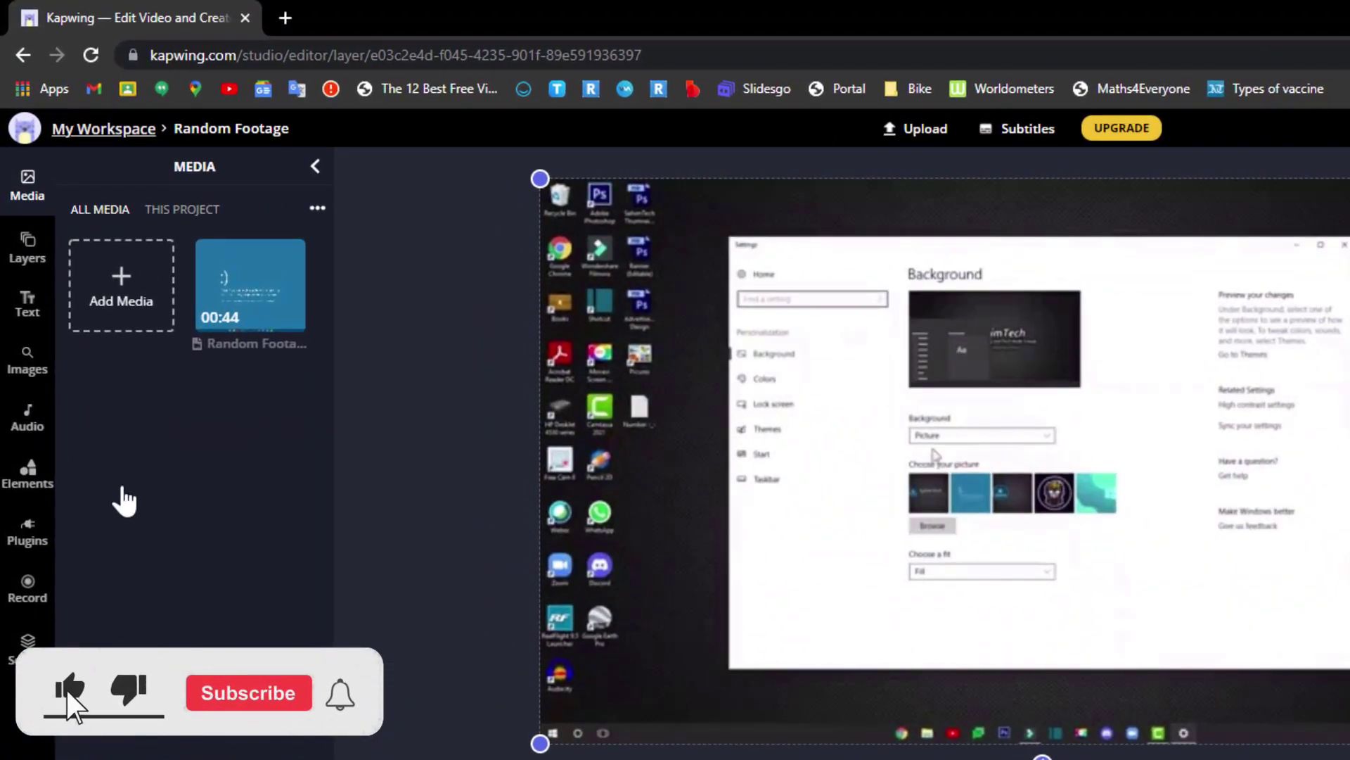
- Review the editor's media, layers, text, images, audio and elements options
left_click(27, 184)
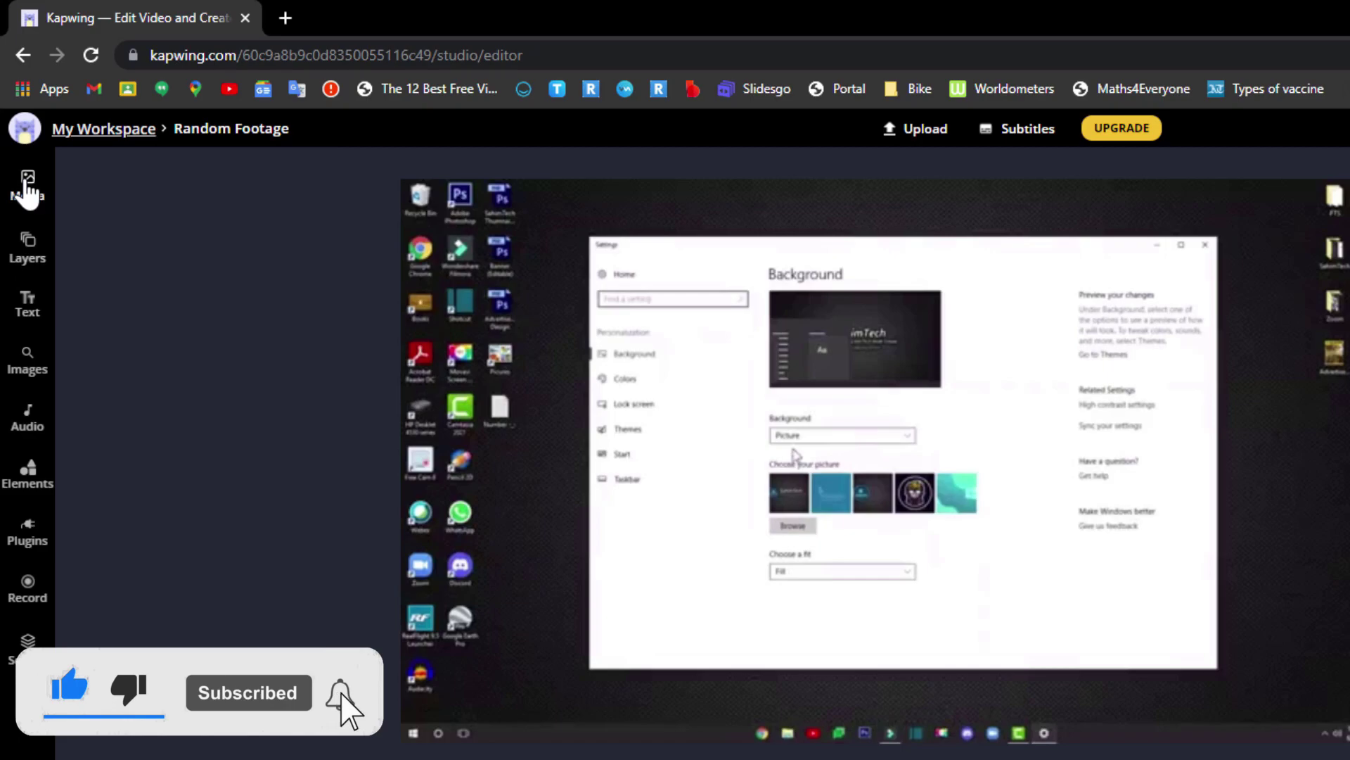
left_click(29, 246)
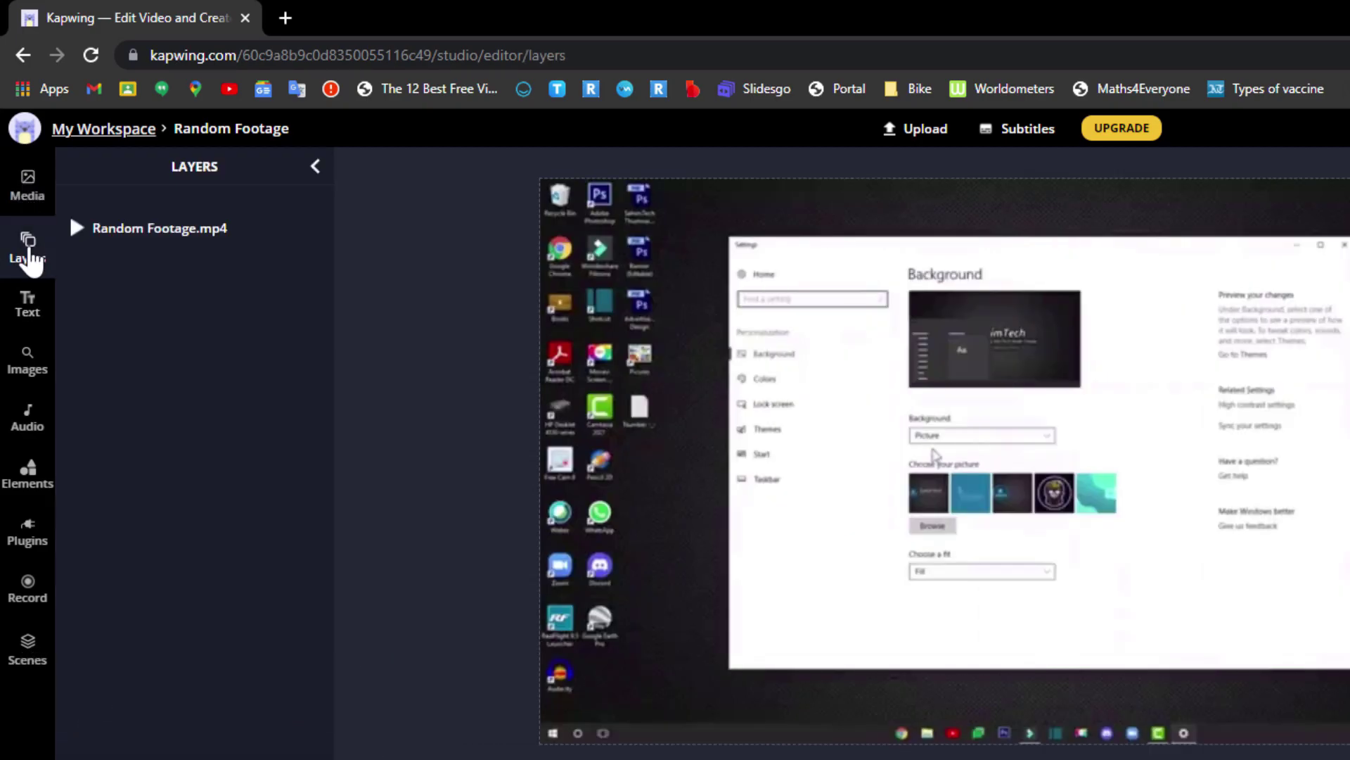
left_click(122, 238)
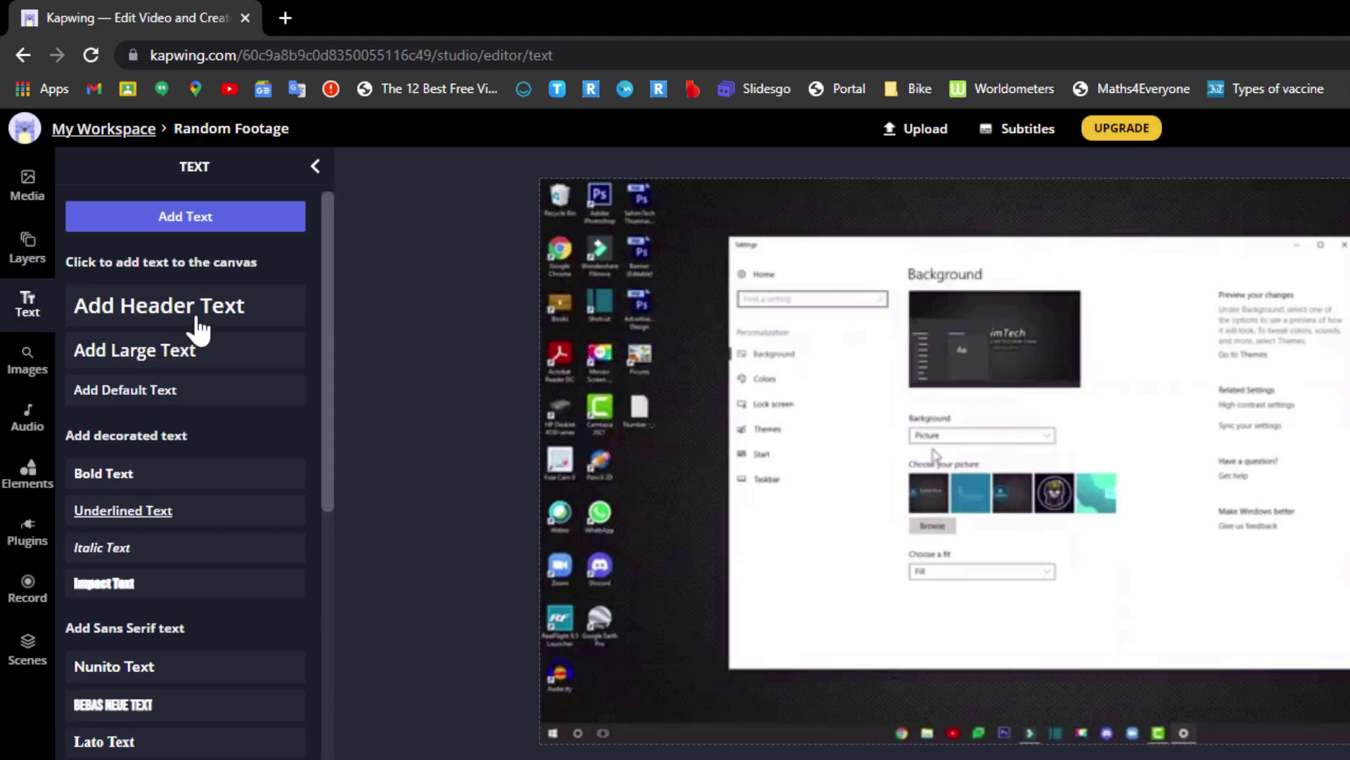
left_click(41, 370)
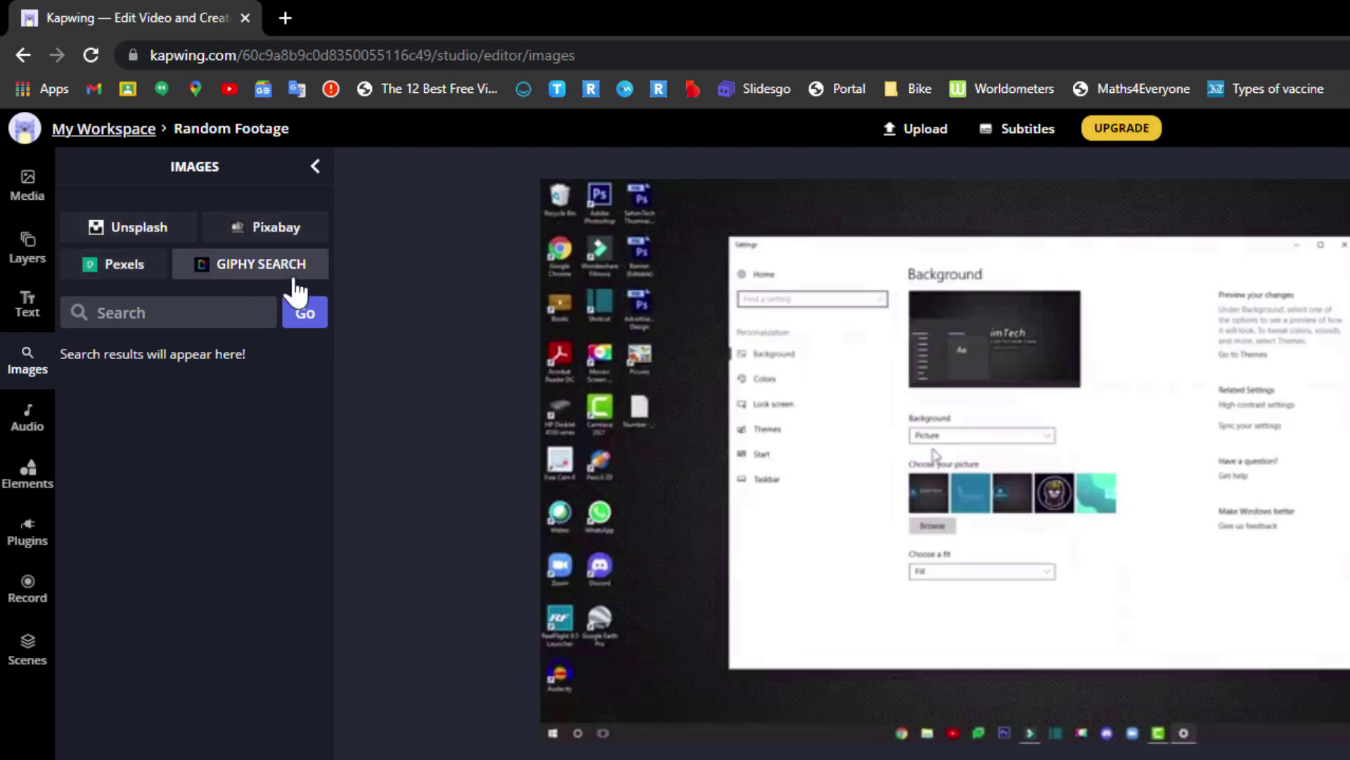
left_click(180, 309)
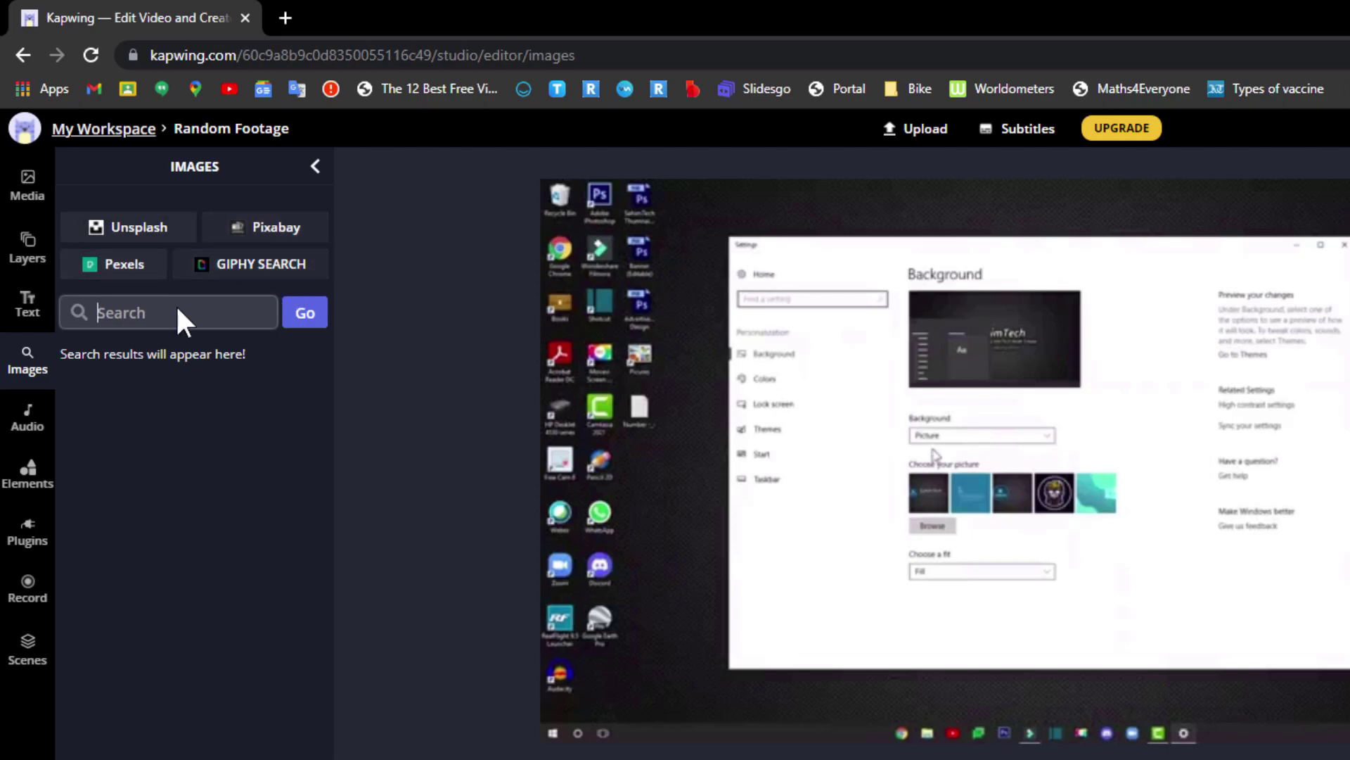
left_click(28, 420)
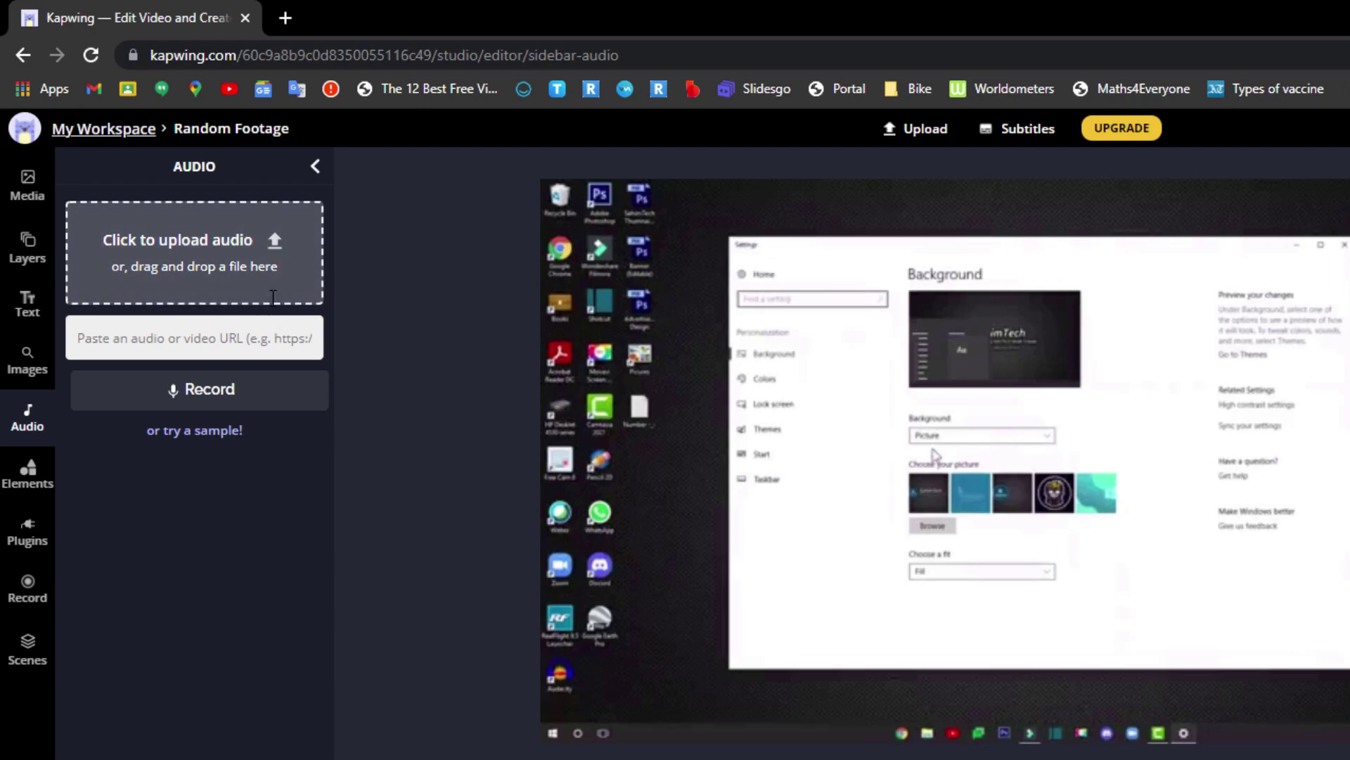
left_click(28, 473)
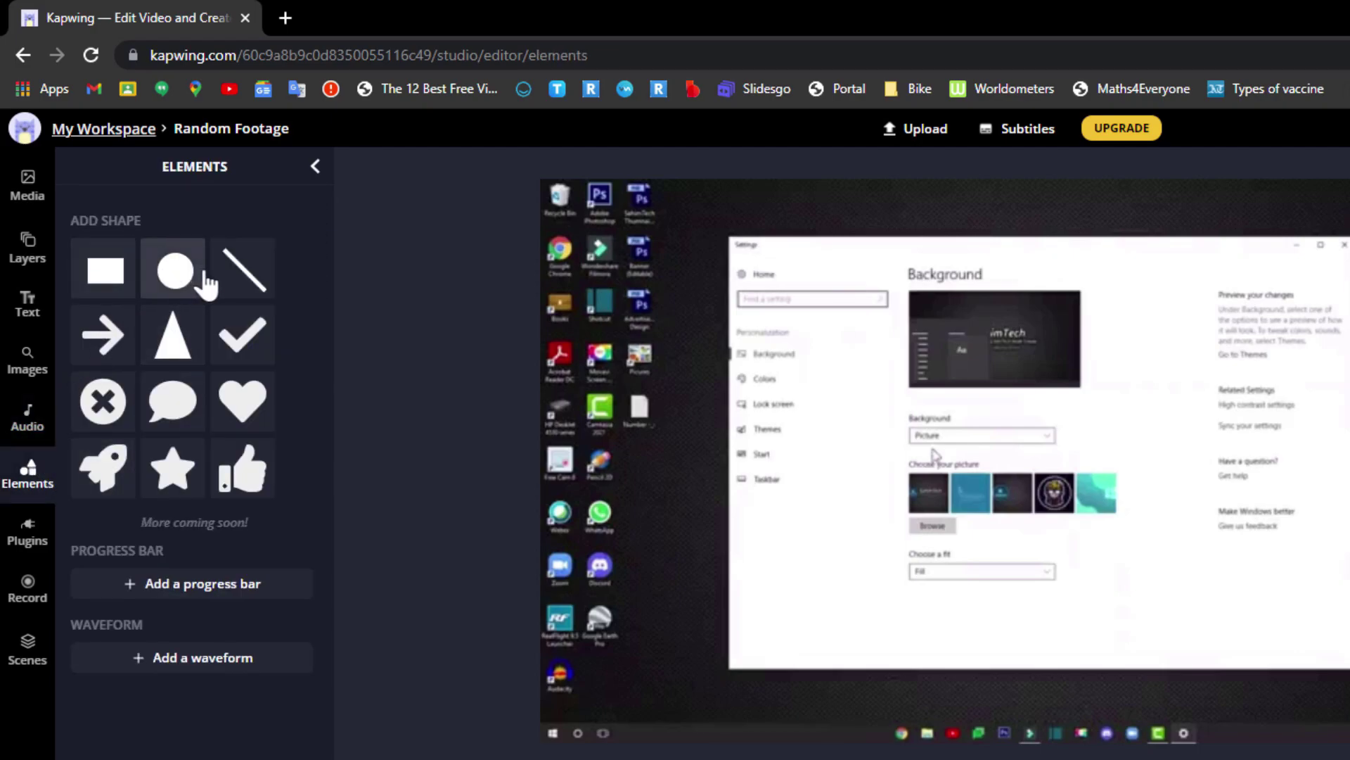
- Try out a progress bar along the bottom of the video in playback and delete it
left_click(233, 588)
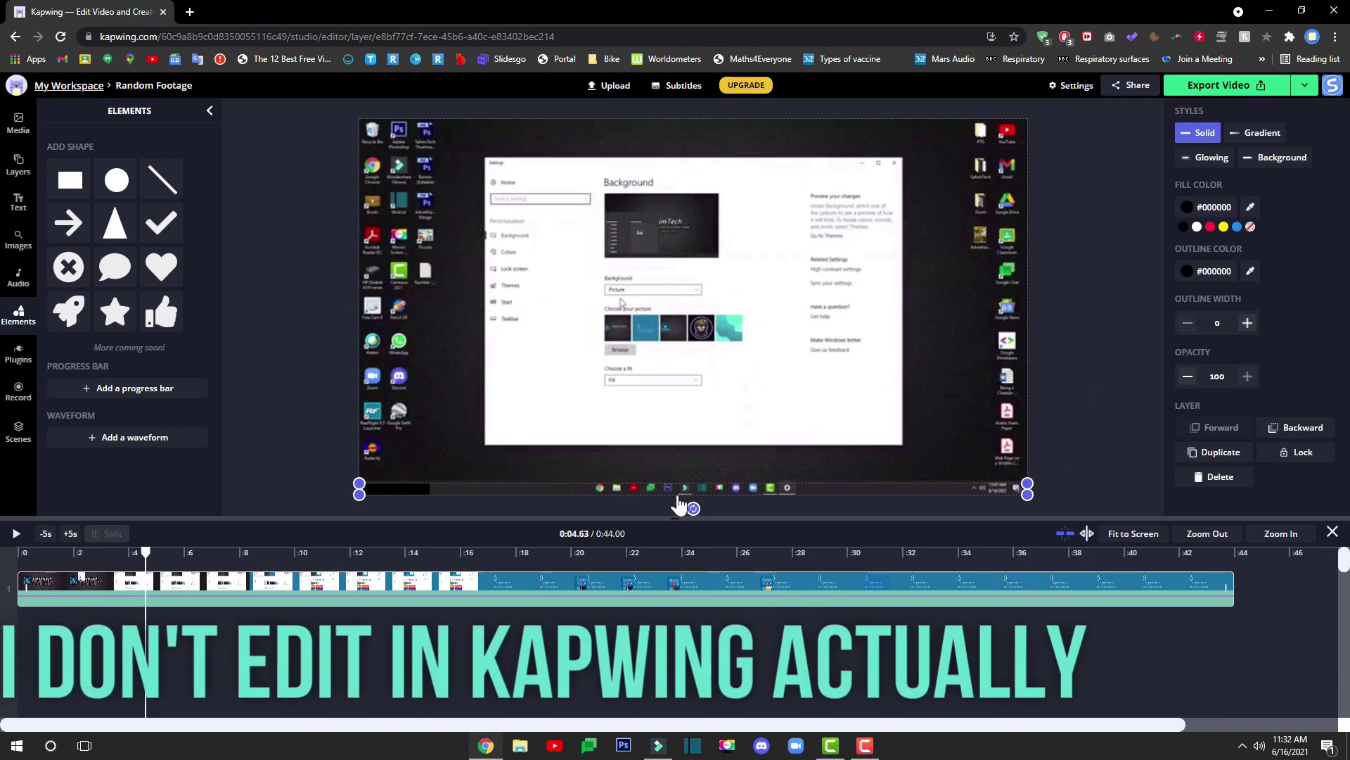
mouse_move(359, 485)
left_mouse_down()
mouse_move(355, 392)
mouse_move(359, 485)
left_mouse_up()
left_click(16, 534)
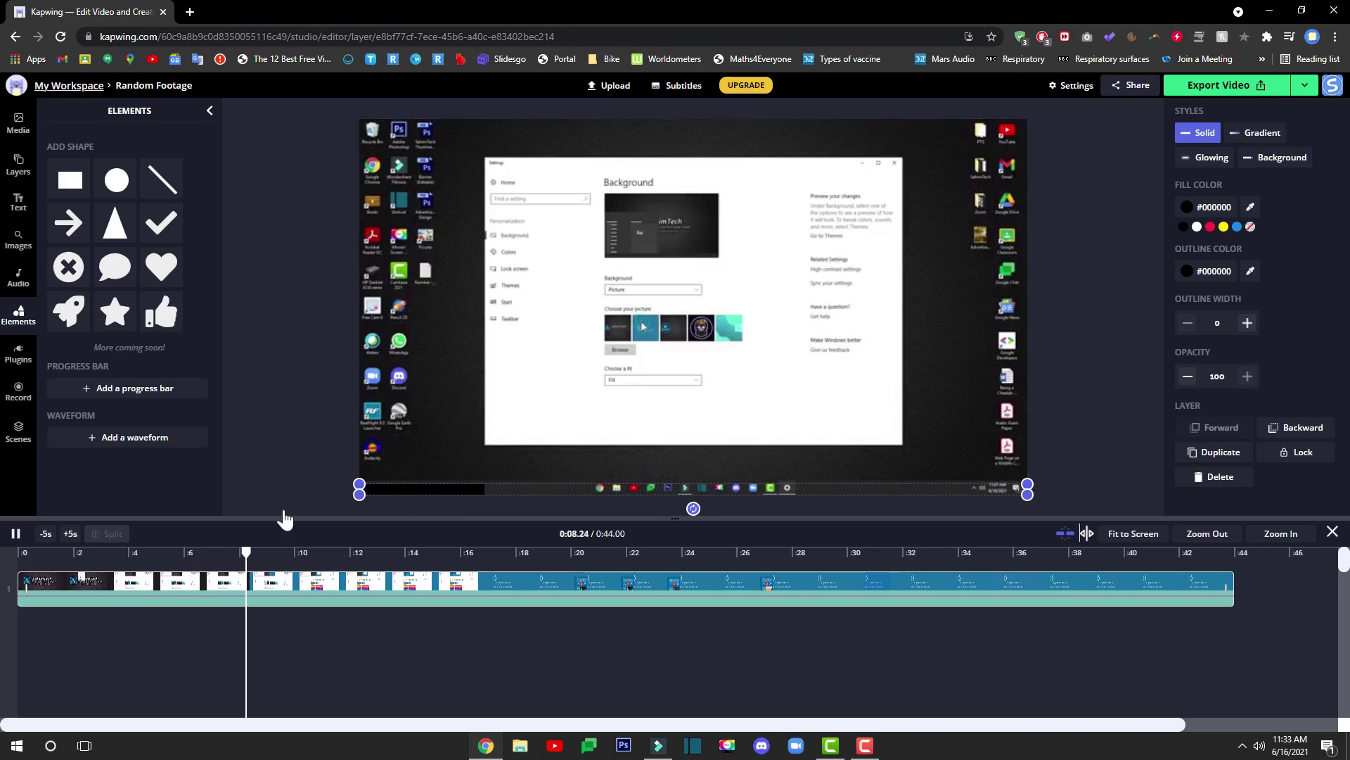
key("space")
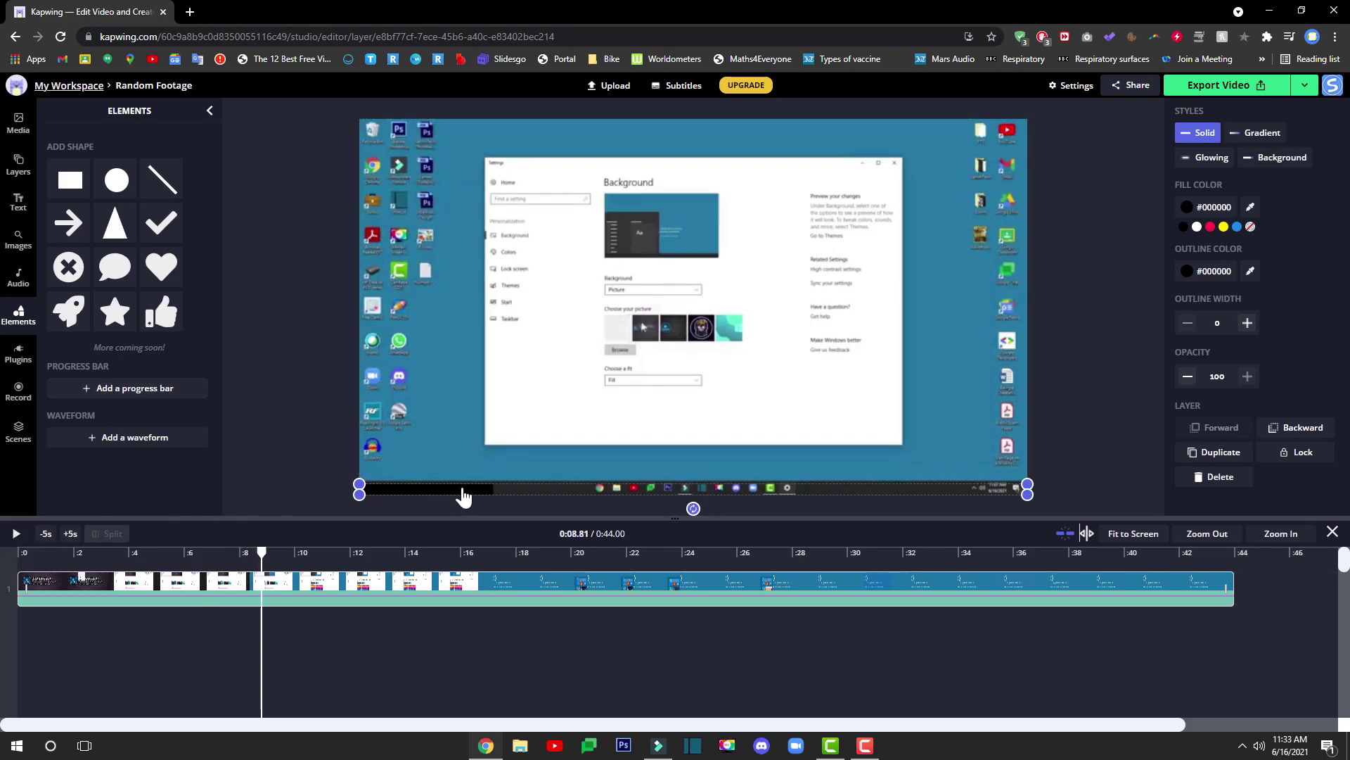
key("Delete")
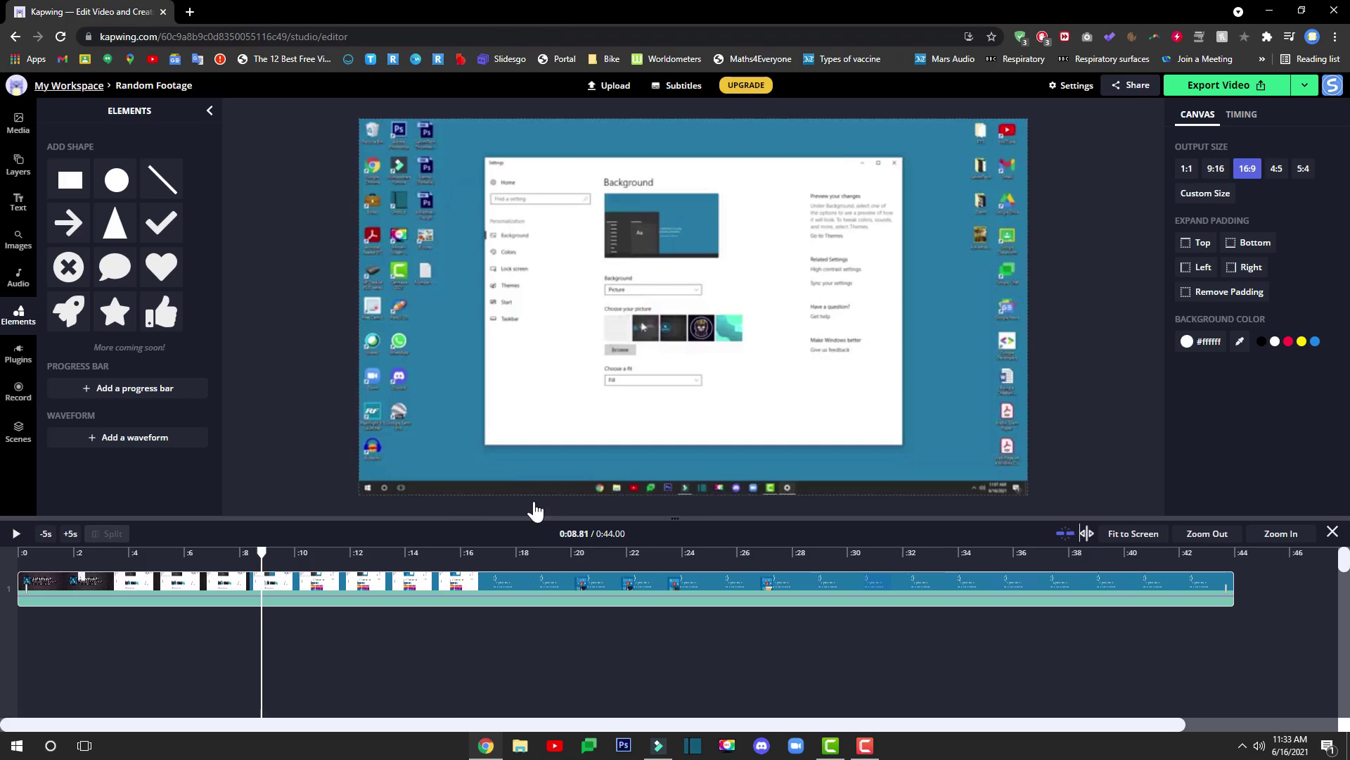
- Try a black rectangle over the footage, shifting it on the canvas and in the timeline, and delete it
left_click(83, 188)
left_click_drag(658, 334, 624, 364)
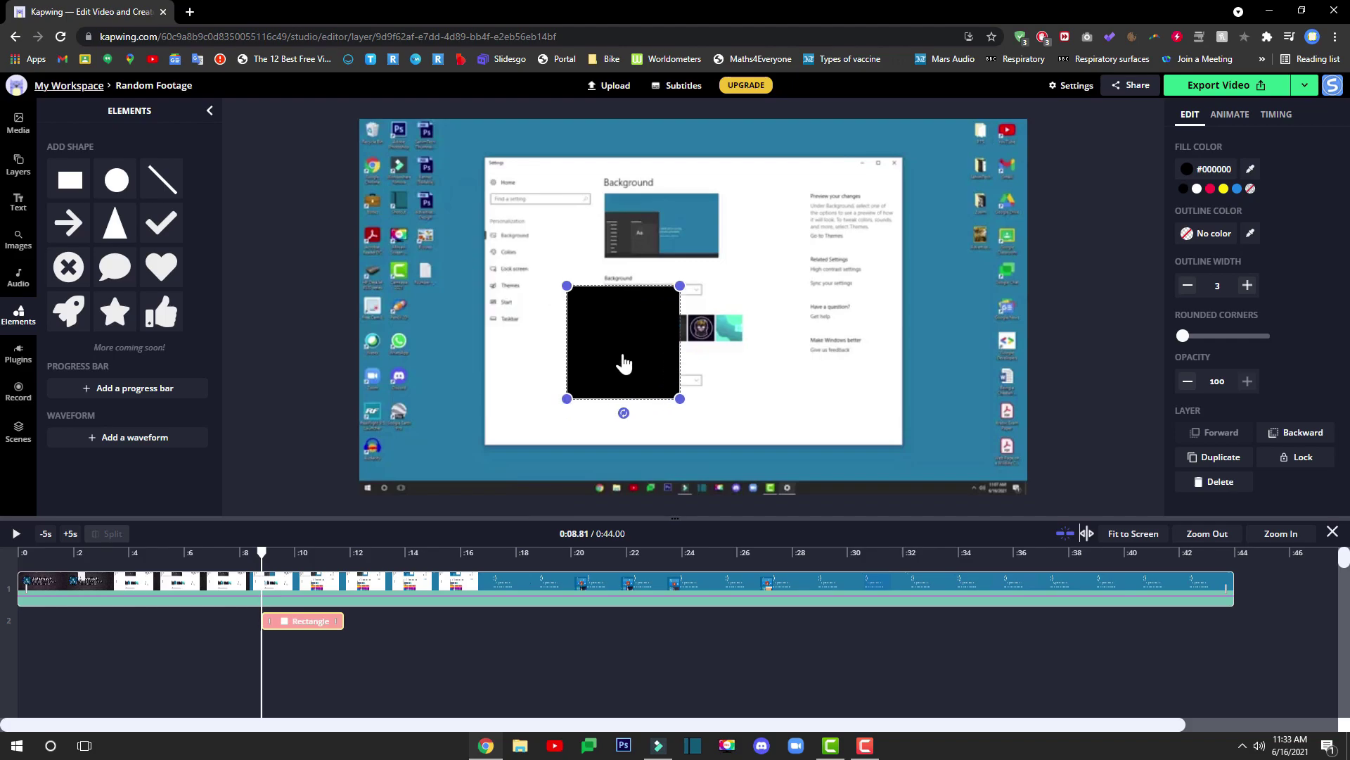
left_click_drag(313, 624, 355, 643)
key("Delete")
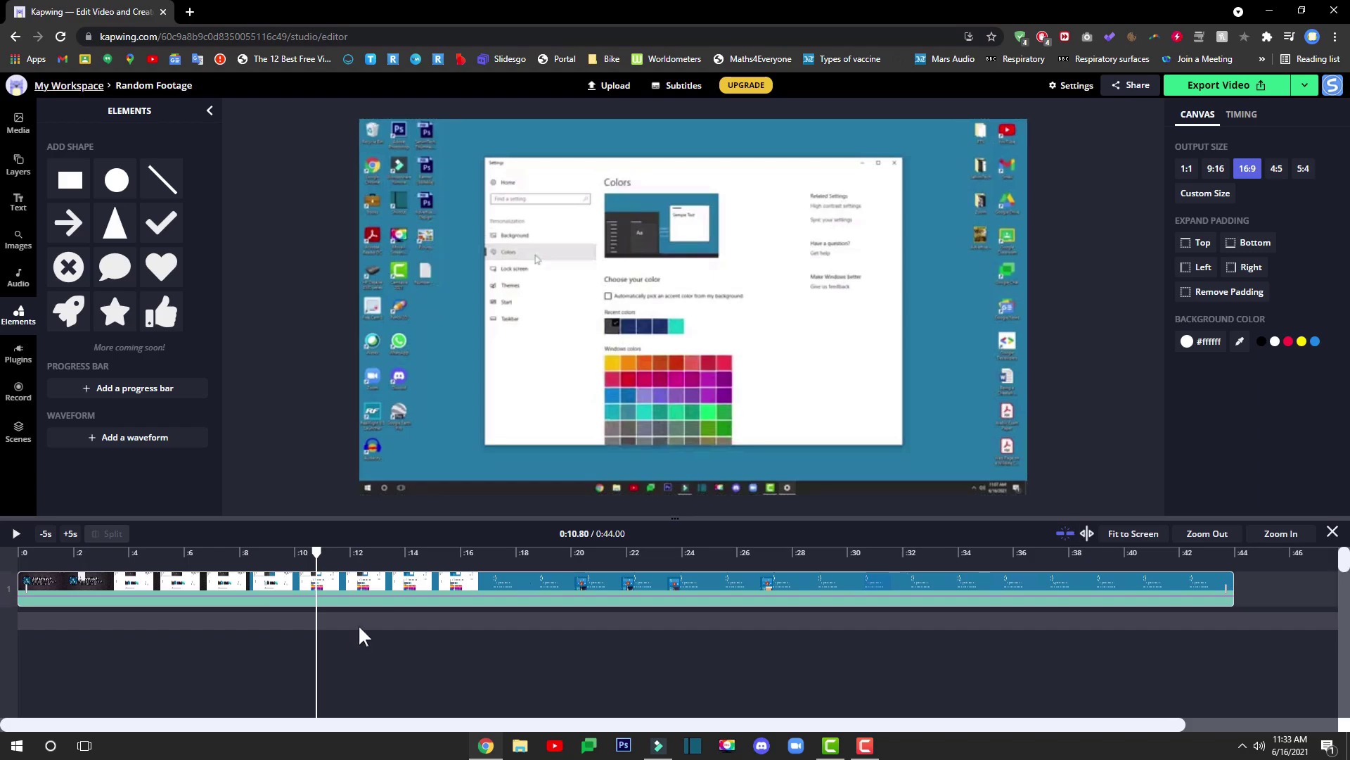
- Try trimming the start of the footage clip and scrub the timeline to about 26 seconds
left_click(369, 583)
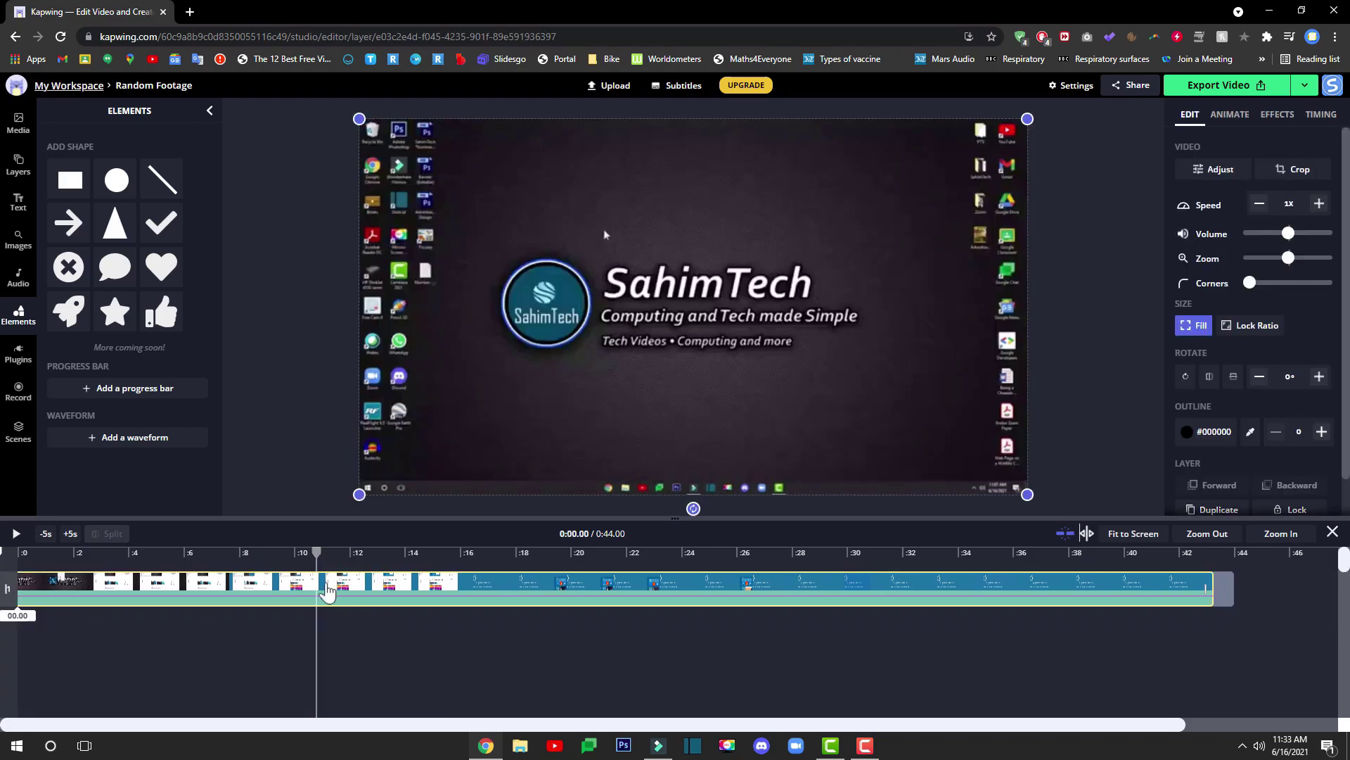
left_click_drag(19, 554, 5, 585)
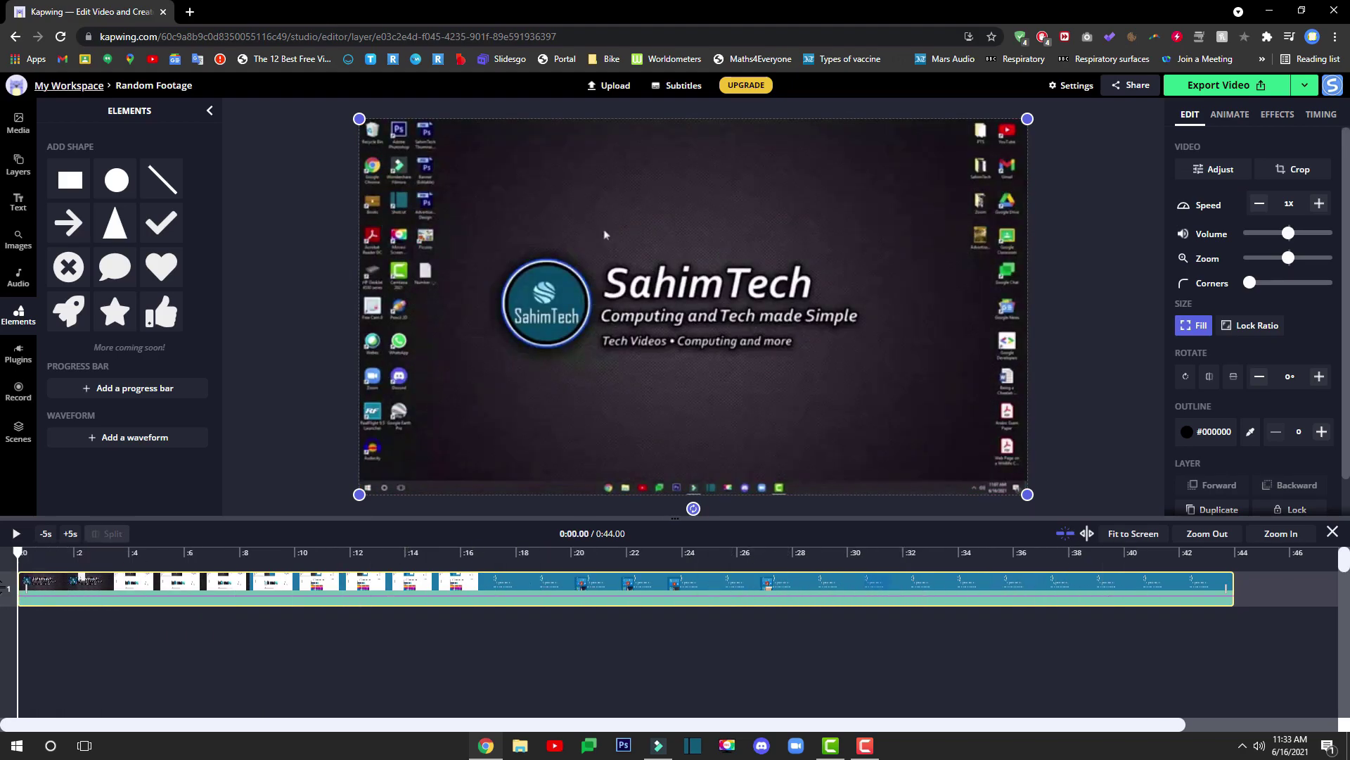
left_click(16, 534)
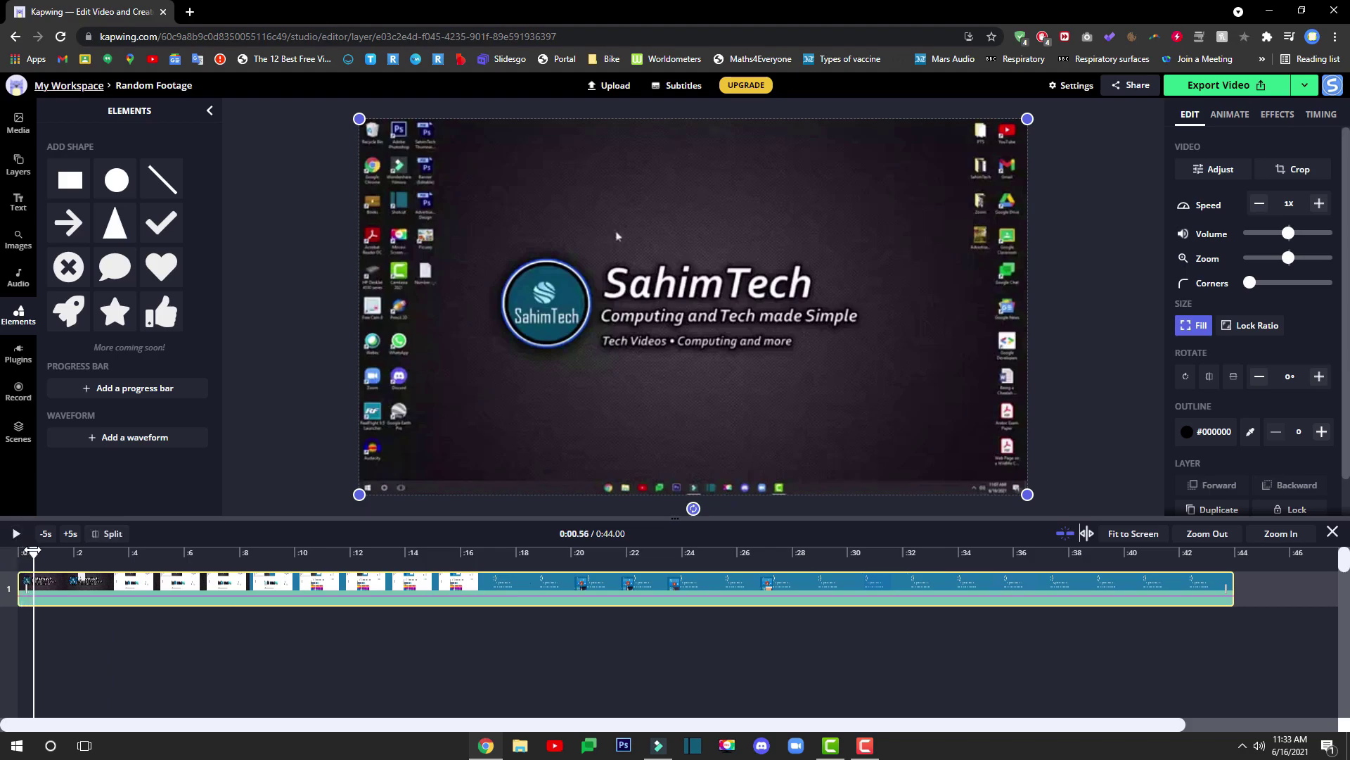
left_click_drag(167, 570, 744, 600)
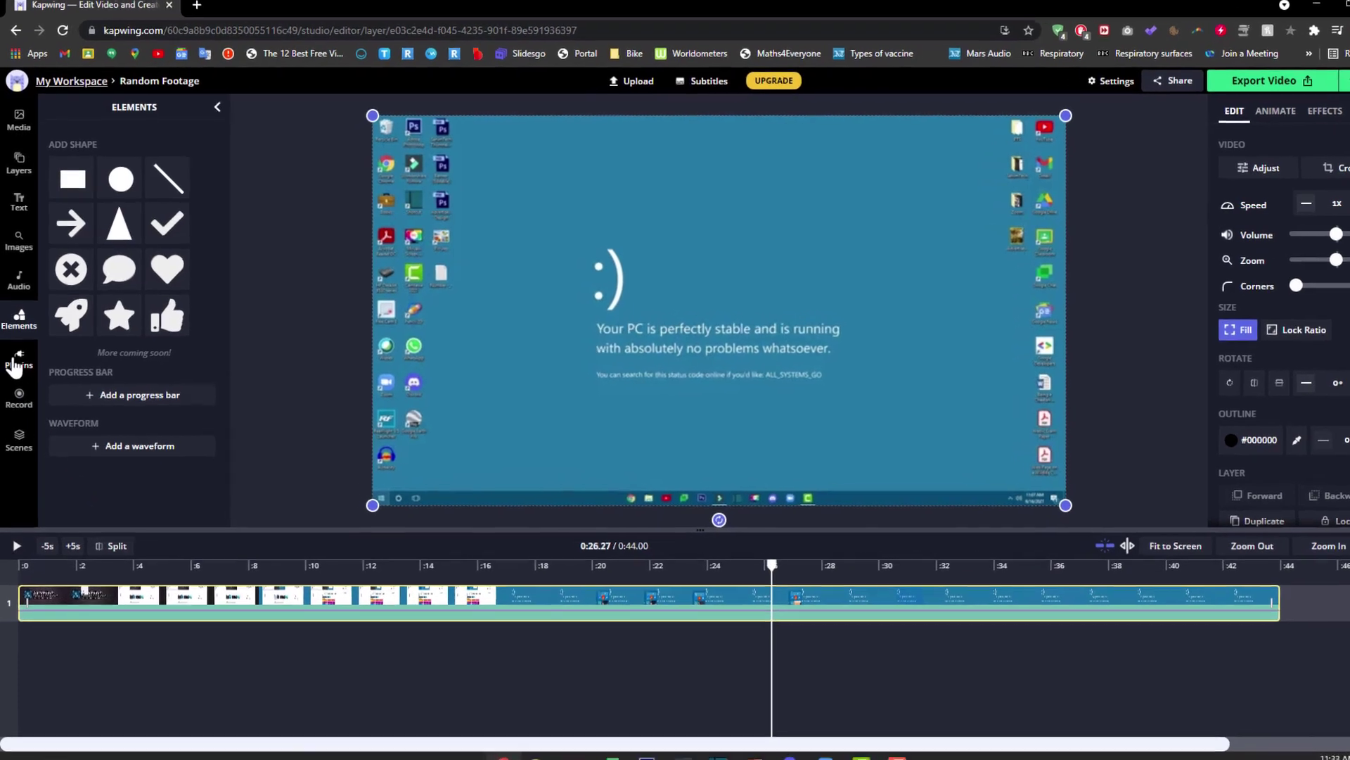
- Browse the available plugins through to the end of the list
left_click(18, 355)
scroll(250, 210, "down", 10)
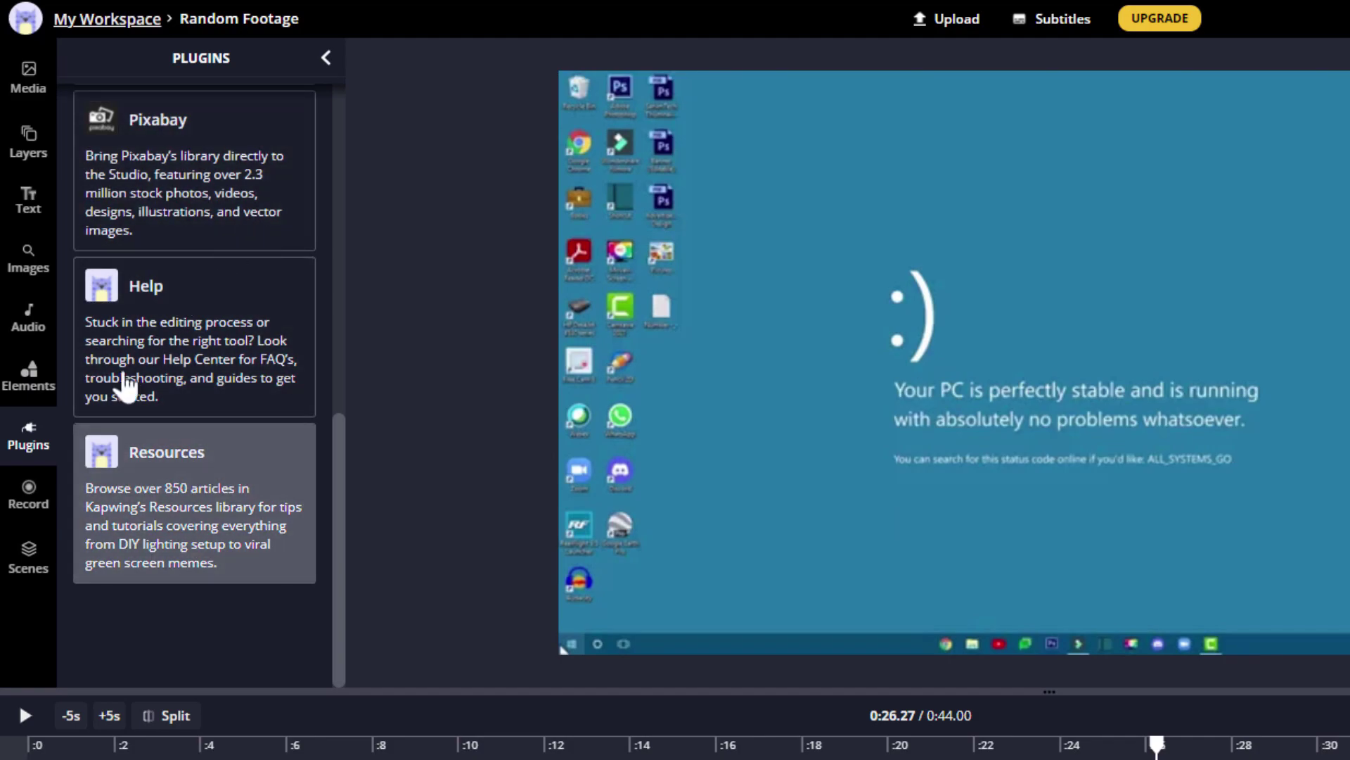
- Look over the recording options and the project's scene list
left_click(27, 503)
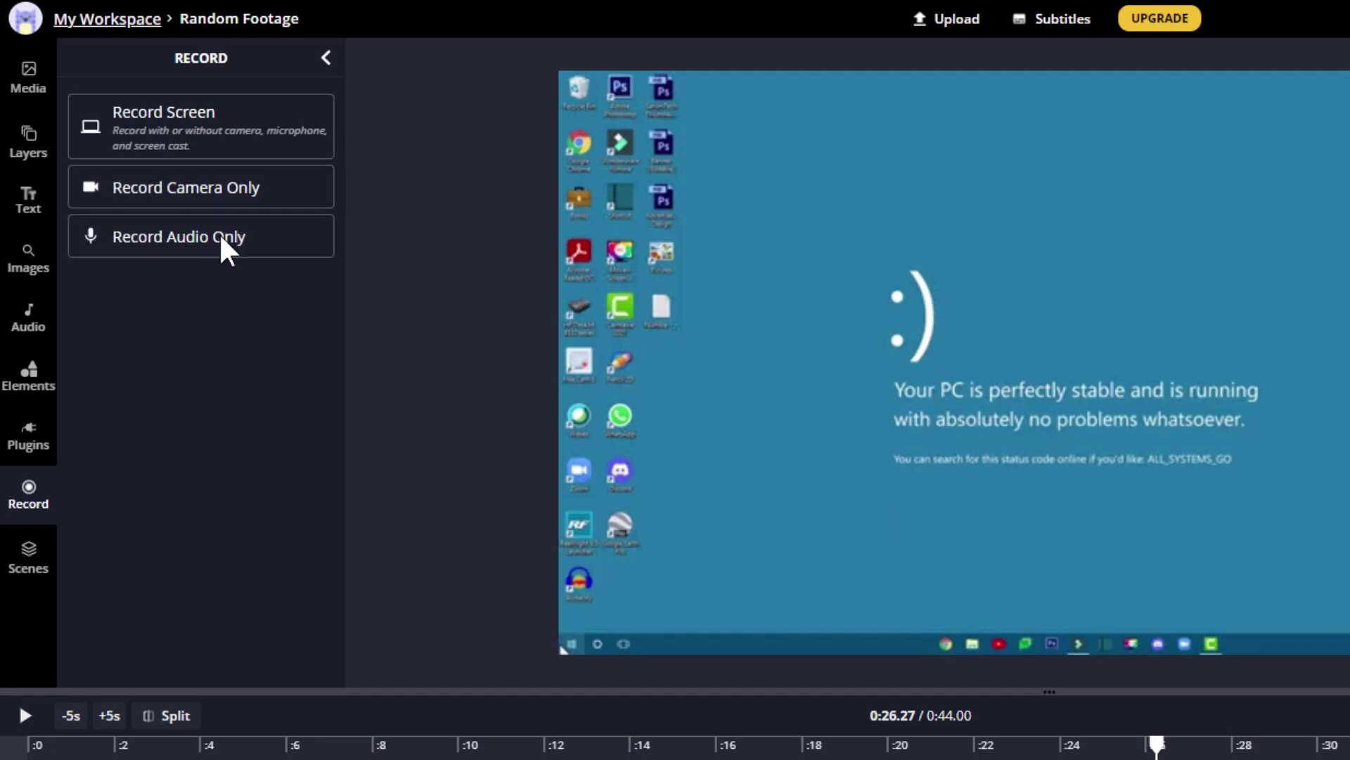
left_click(35, 562)
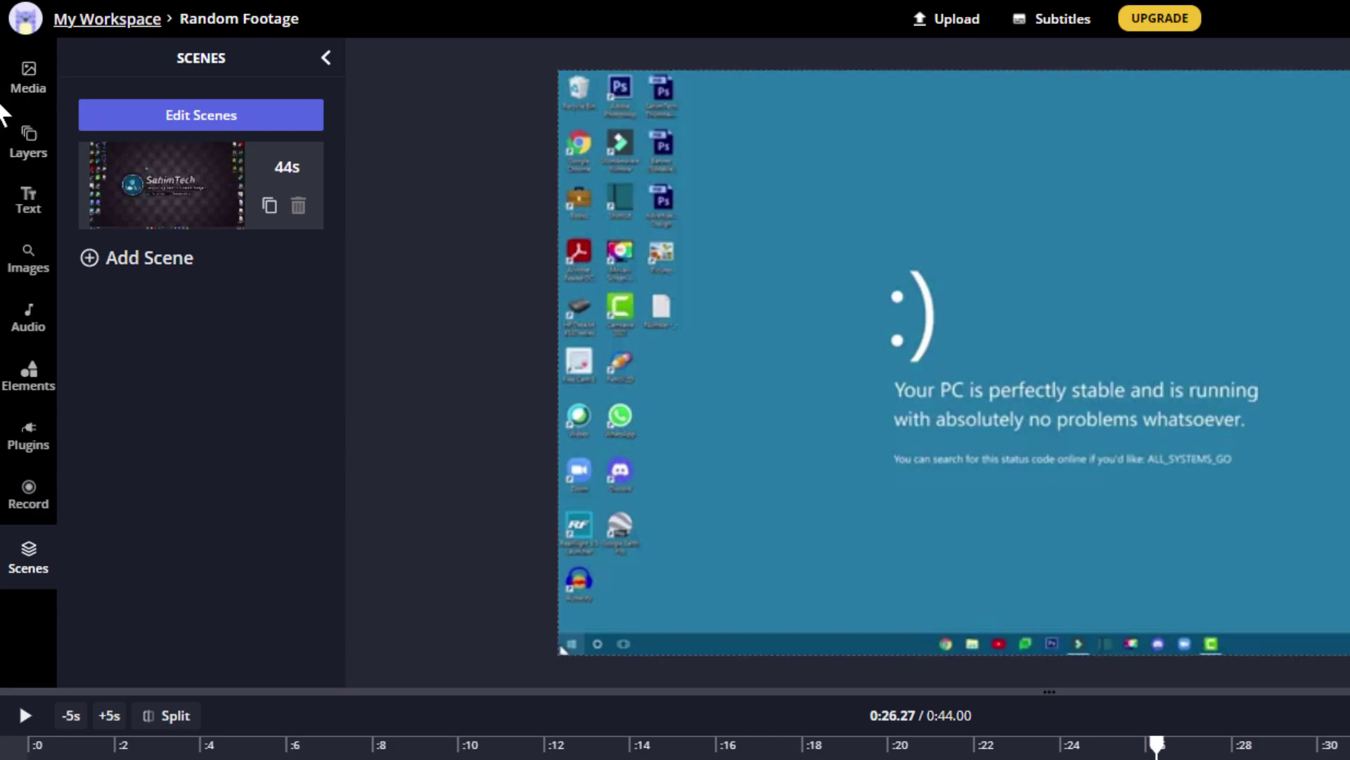
- Add a large text layer at about 5.5 seconds and place it in the lower part of the video frame
left_click(41, 205)
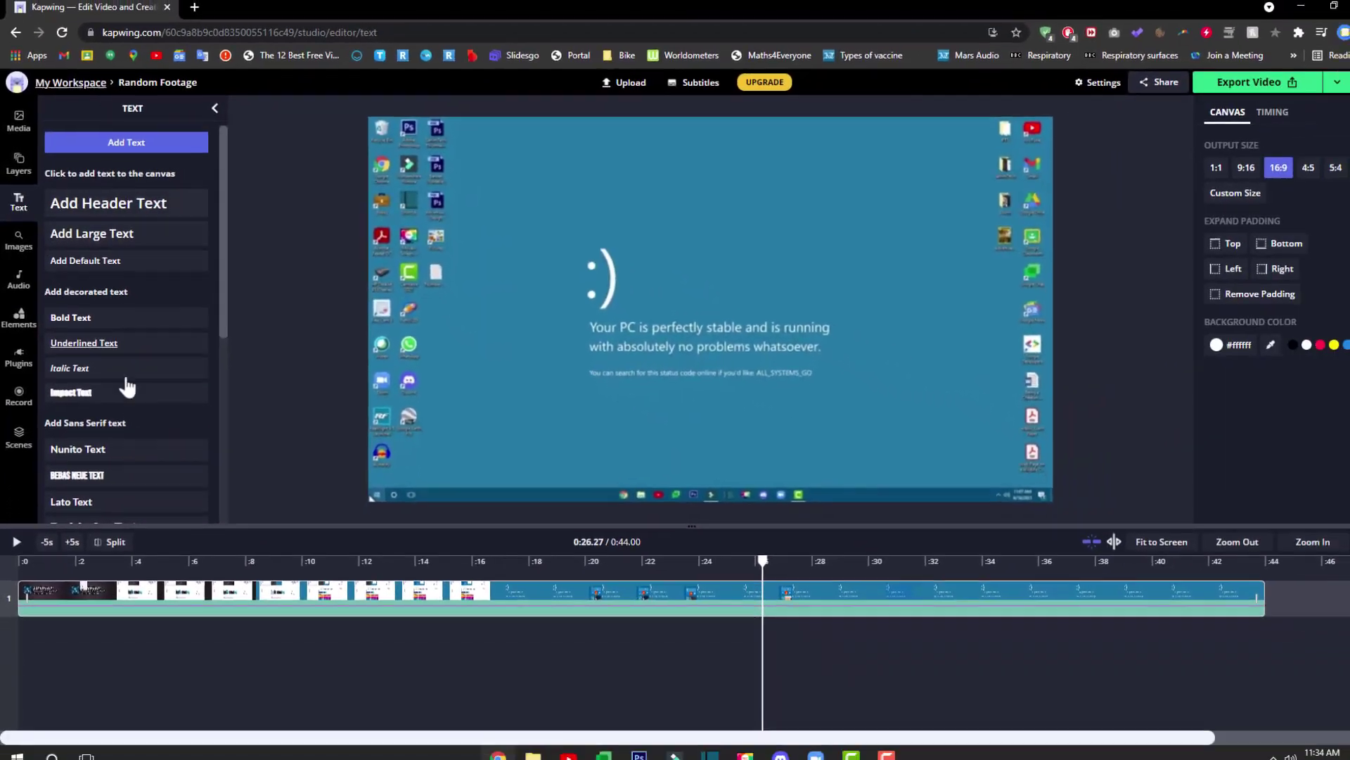
scroll(250, 576, "down", 5)
scroll(159, 444, "up", 4)
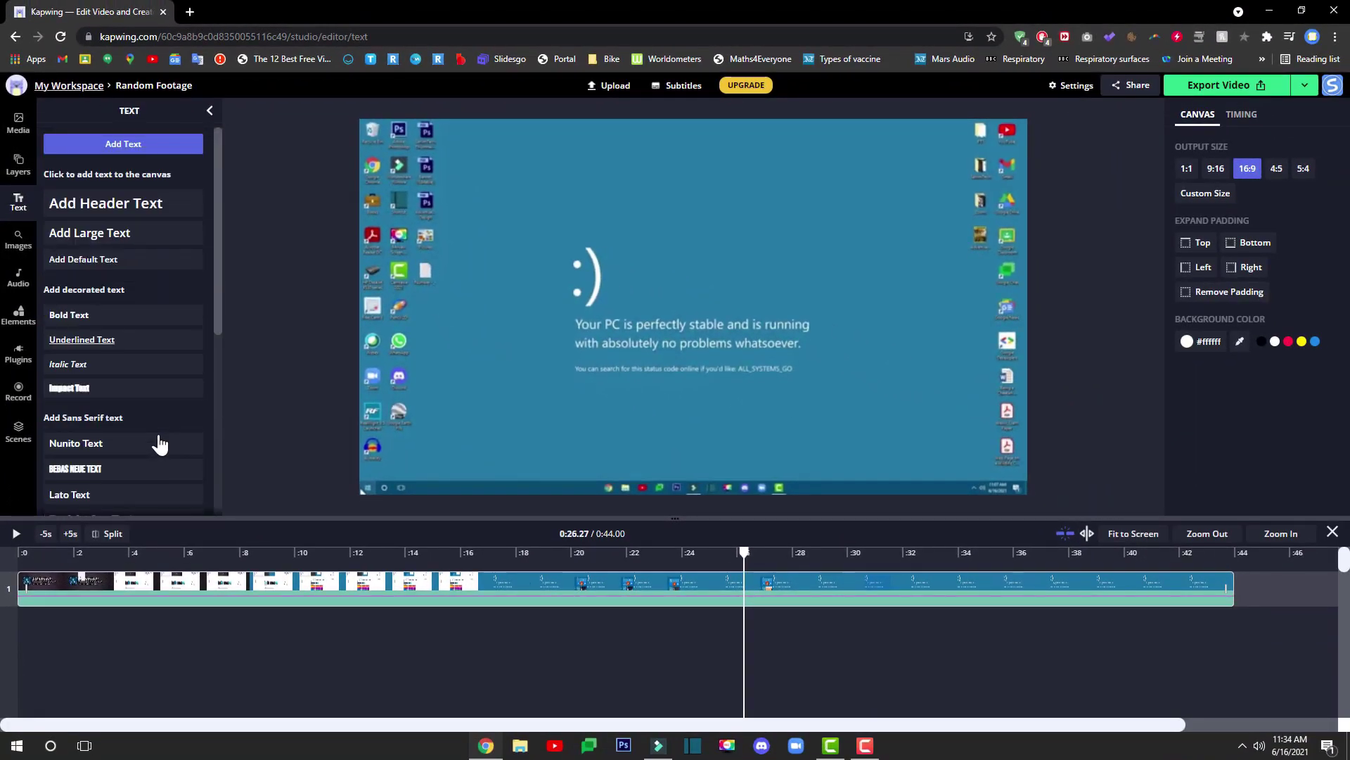
left_click_drag(719, 556, 169, 580)
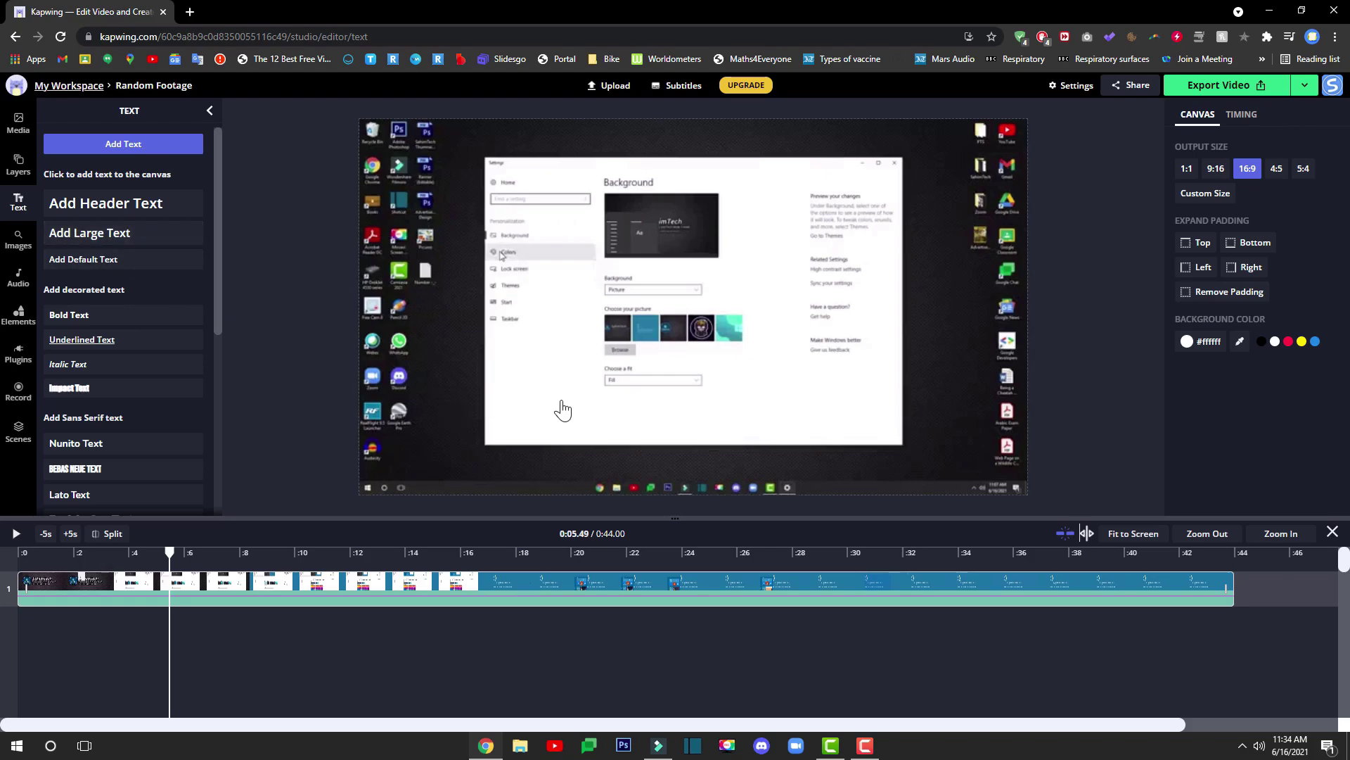
left_click(95, 239)
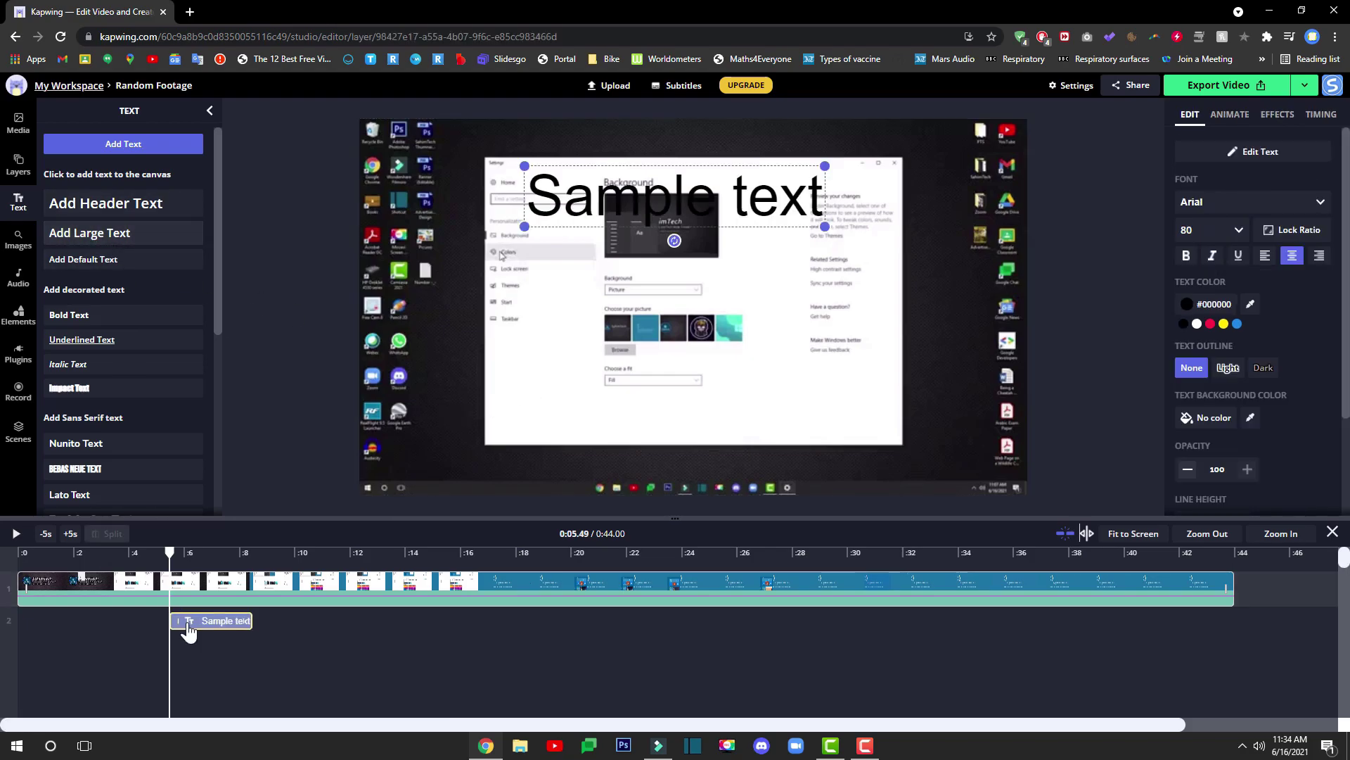
left_click_drag(189, 623, 190, 631)
left_click_drag(619, 197, 620, 425)
- Replace the sample text with "Click here" and shrink it to font size 37
double_click(620, 422)
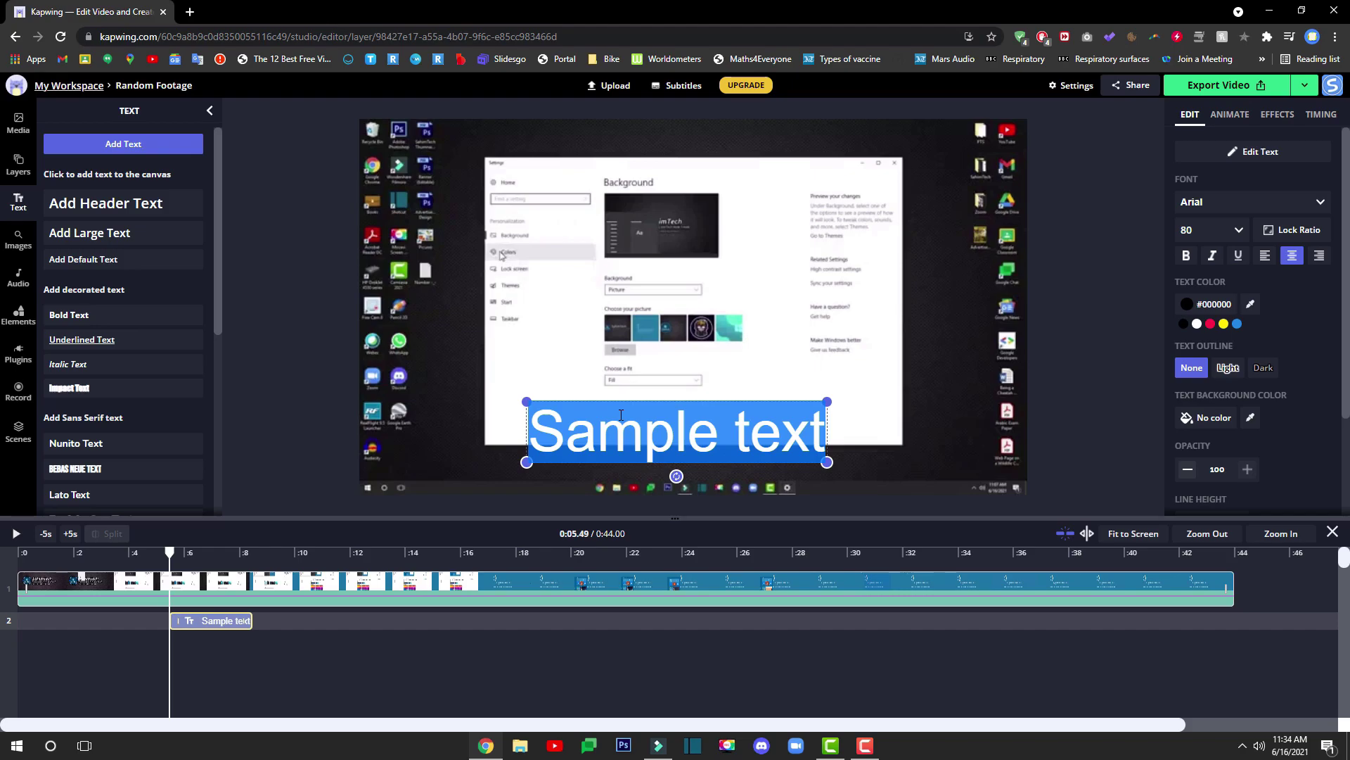
type("Cli")
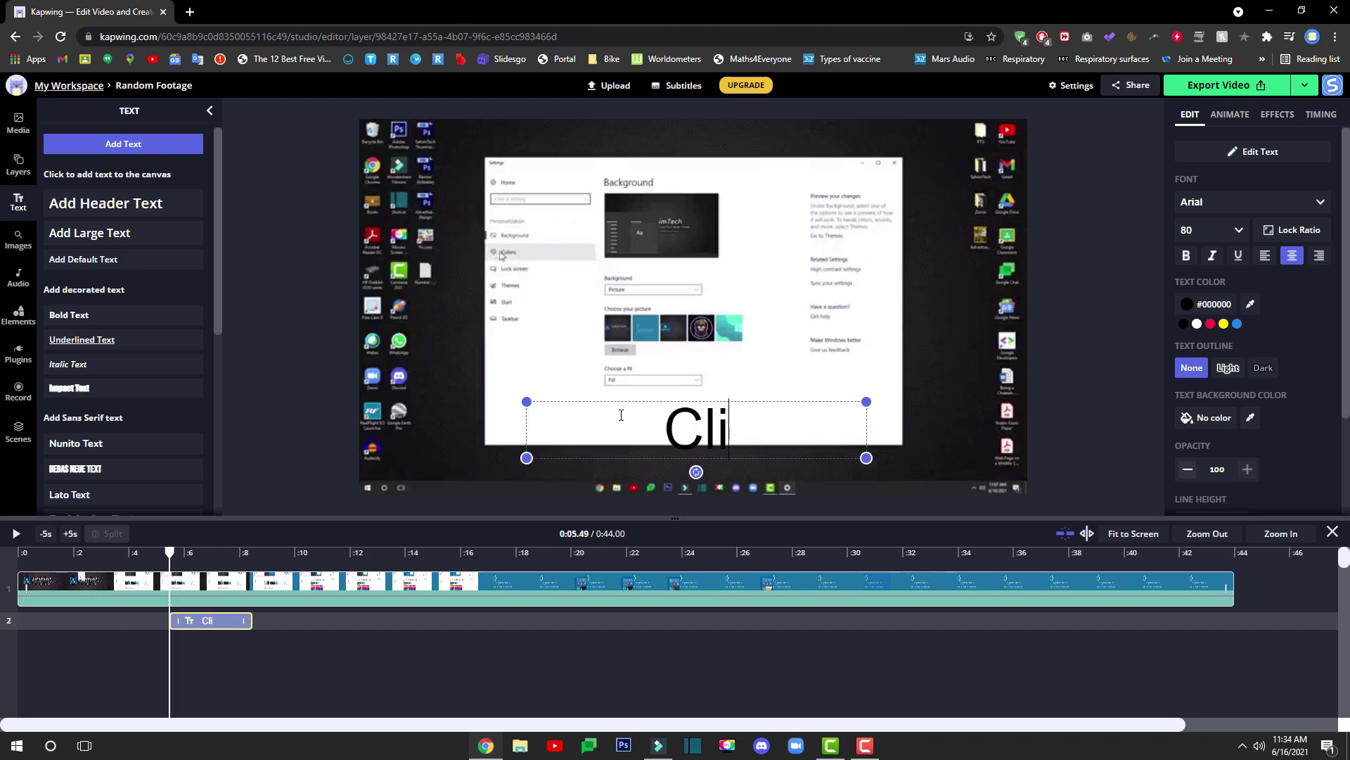
type("ck here")
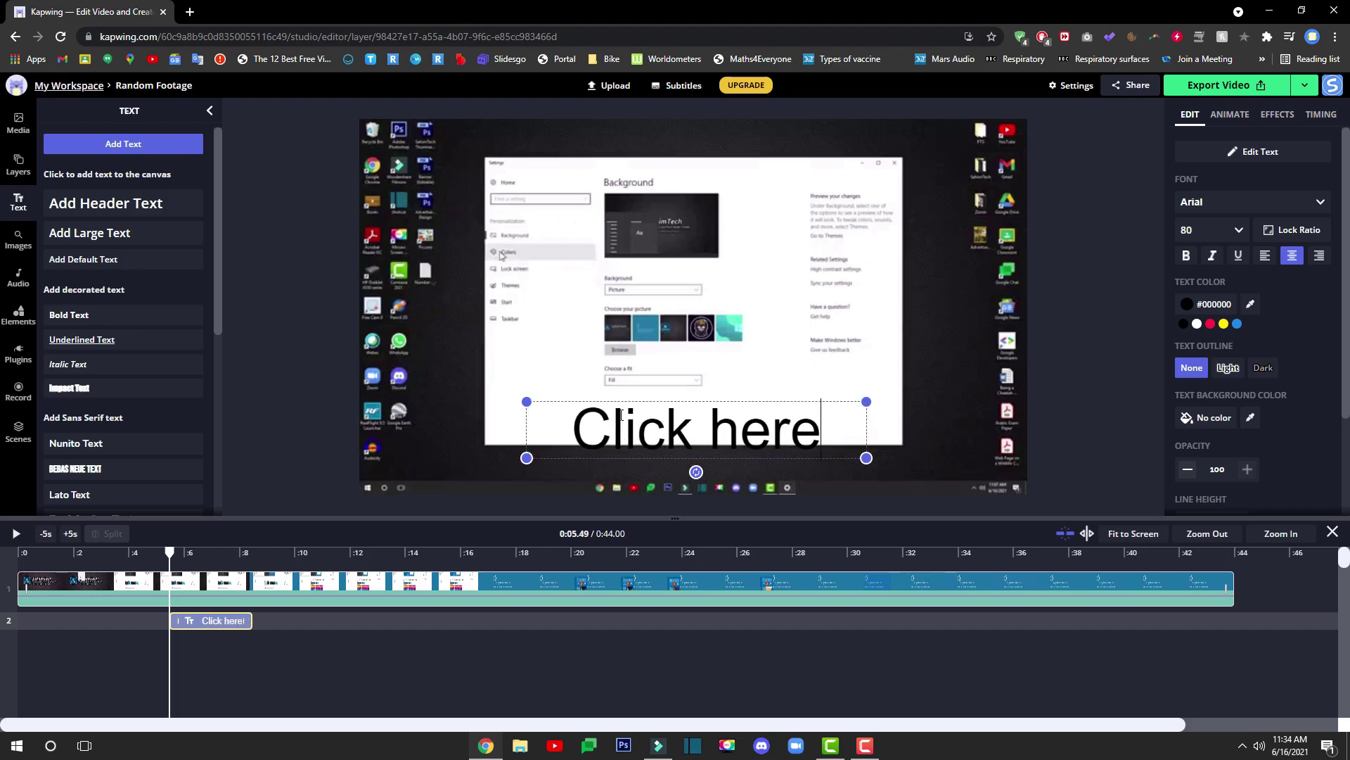
left_click_drag(851, 402, 668, 425)
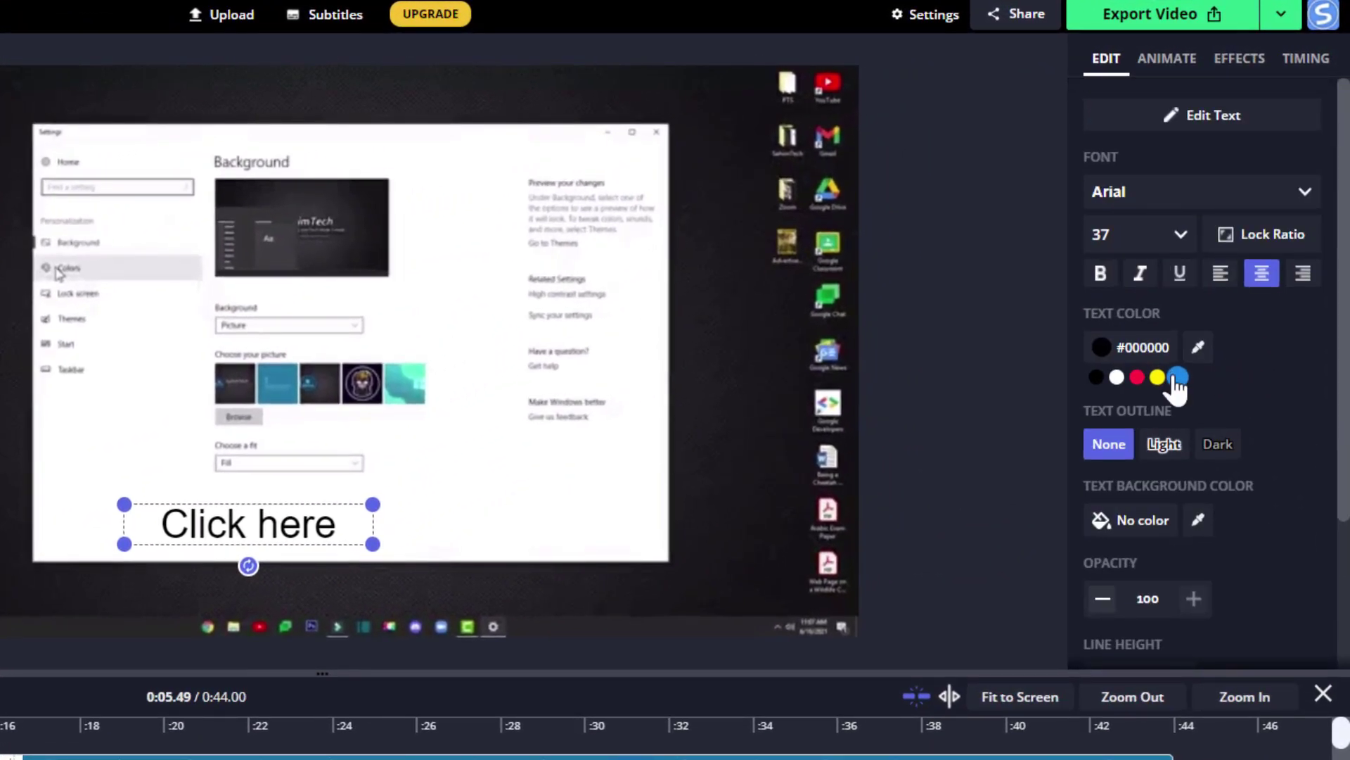
- Make the "Click here" text blue (#1E88E5), bold and italic
left_click(1178, 379)
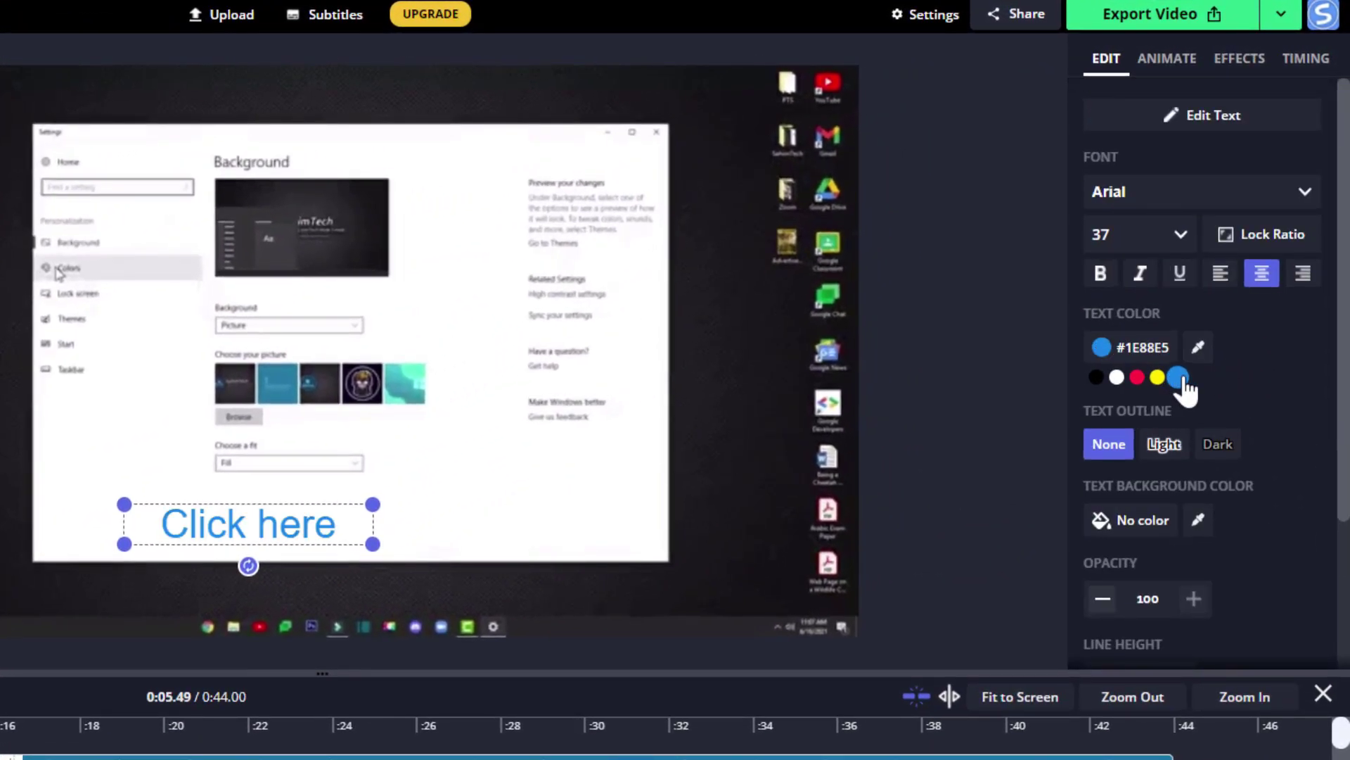
left_click(1100, 273)
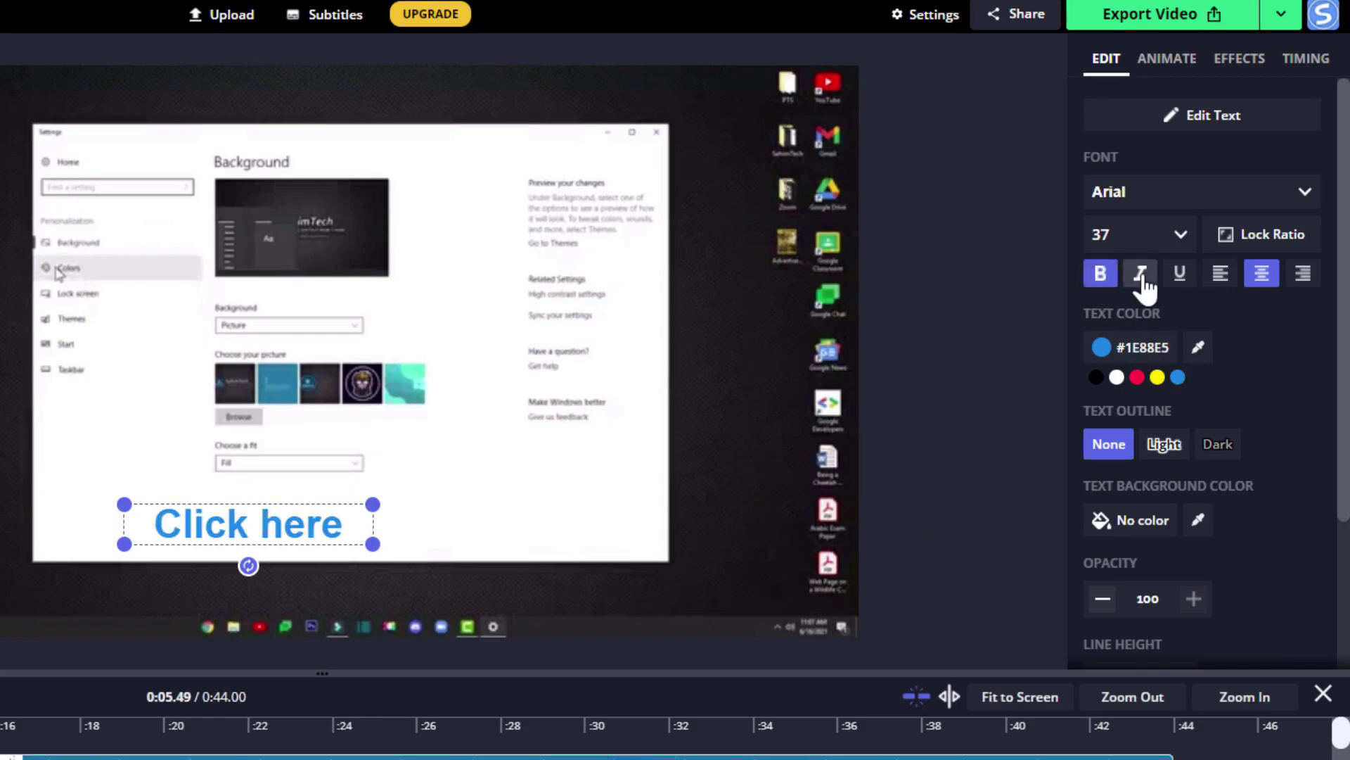
left_click(1140, 273)
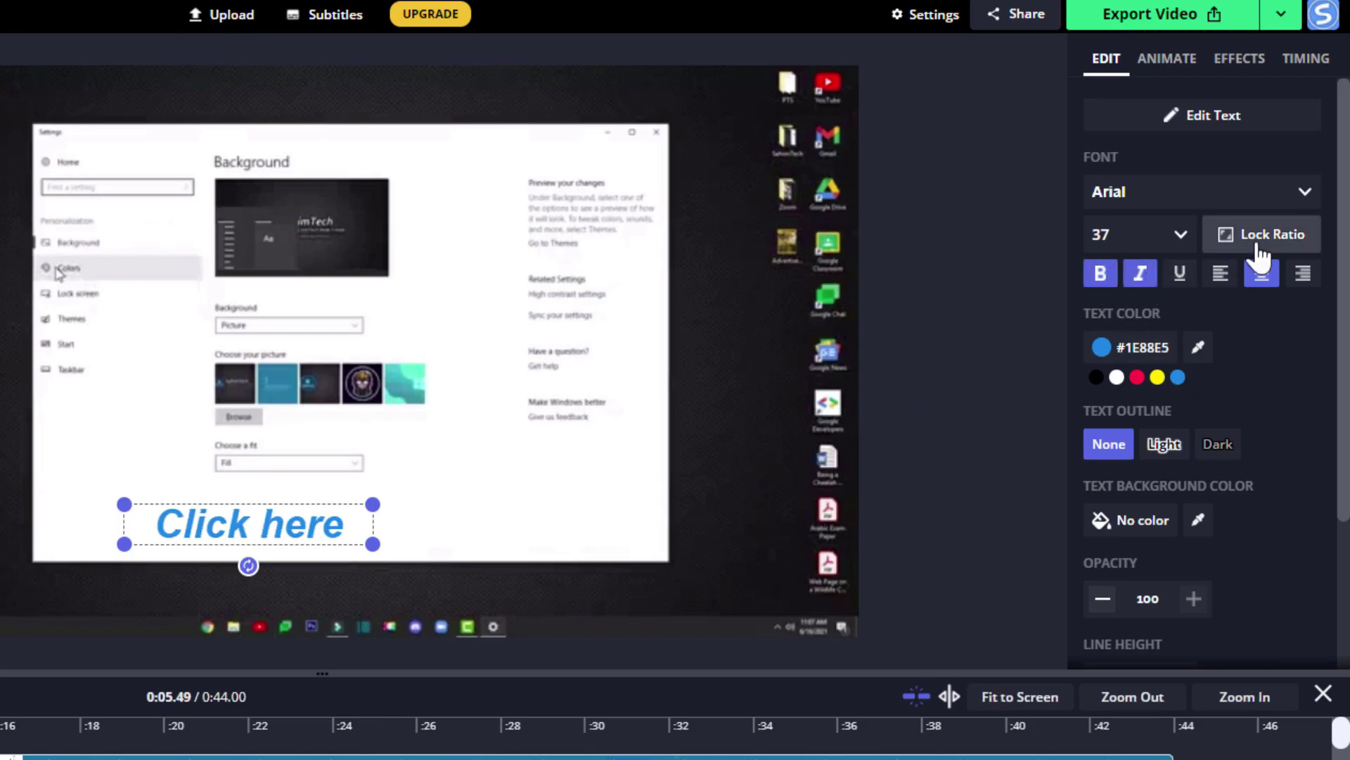
- Try the Drop, Fade, Vibrate, Pop and Slide animations on the "Click here" text
left_click(1176, 70)
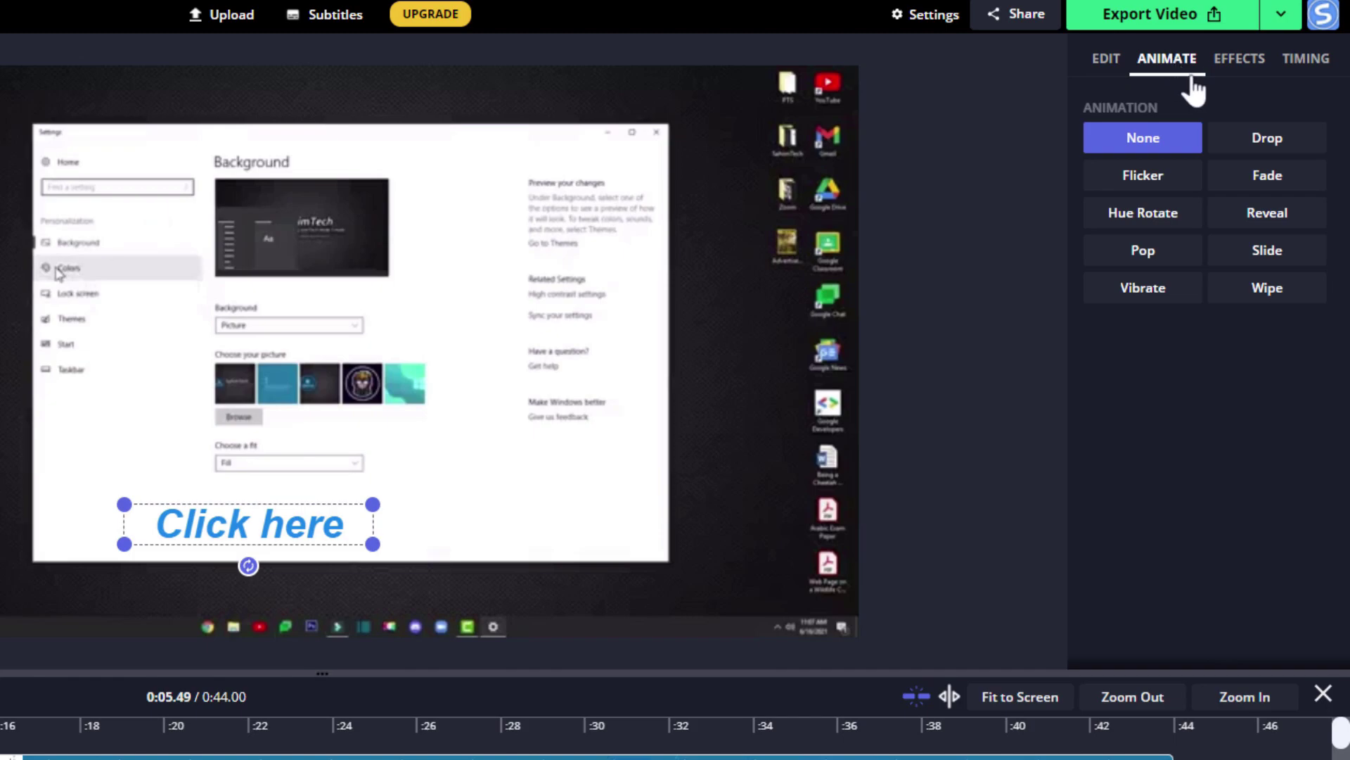
left_click(1262, 140)
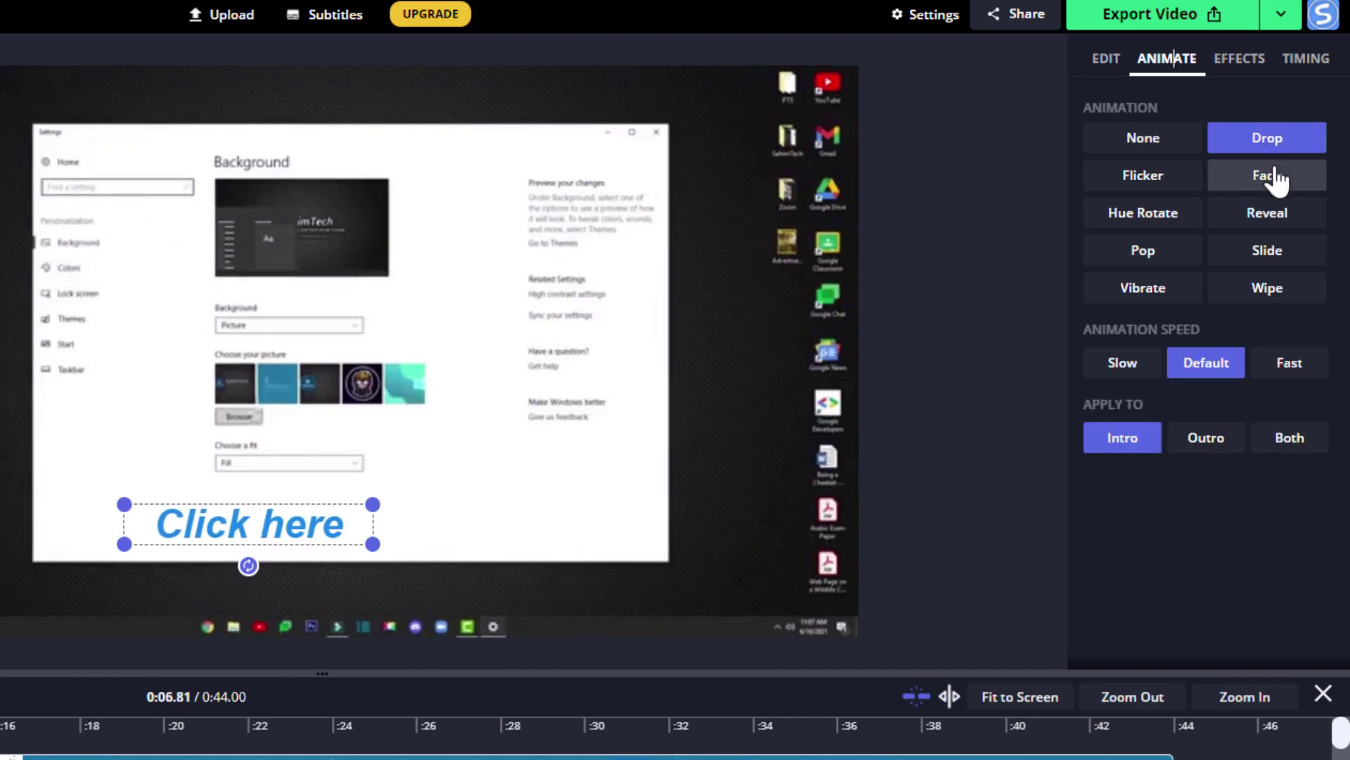
left_click(1275, 182)
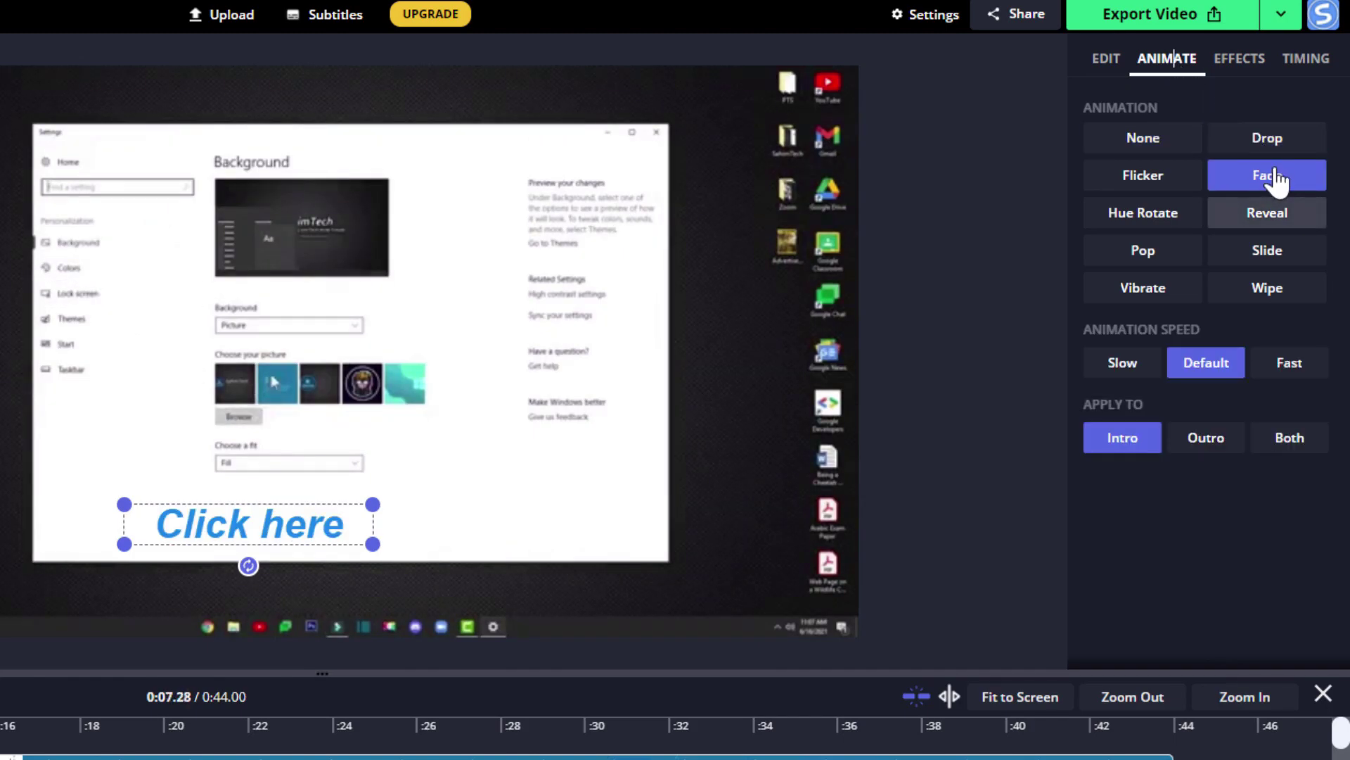
left_click(1153, 292)
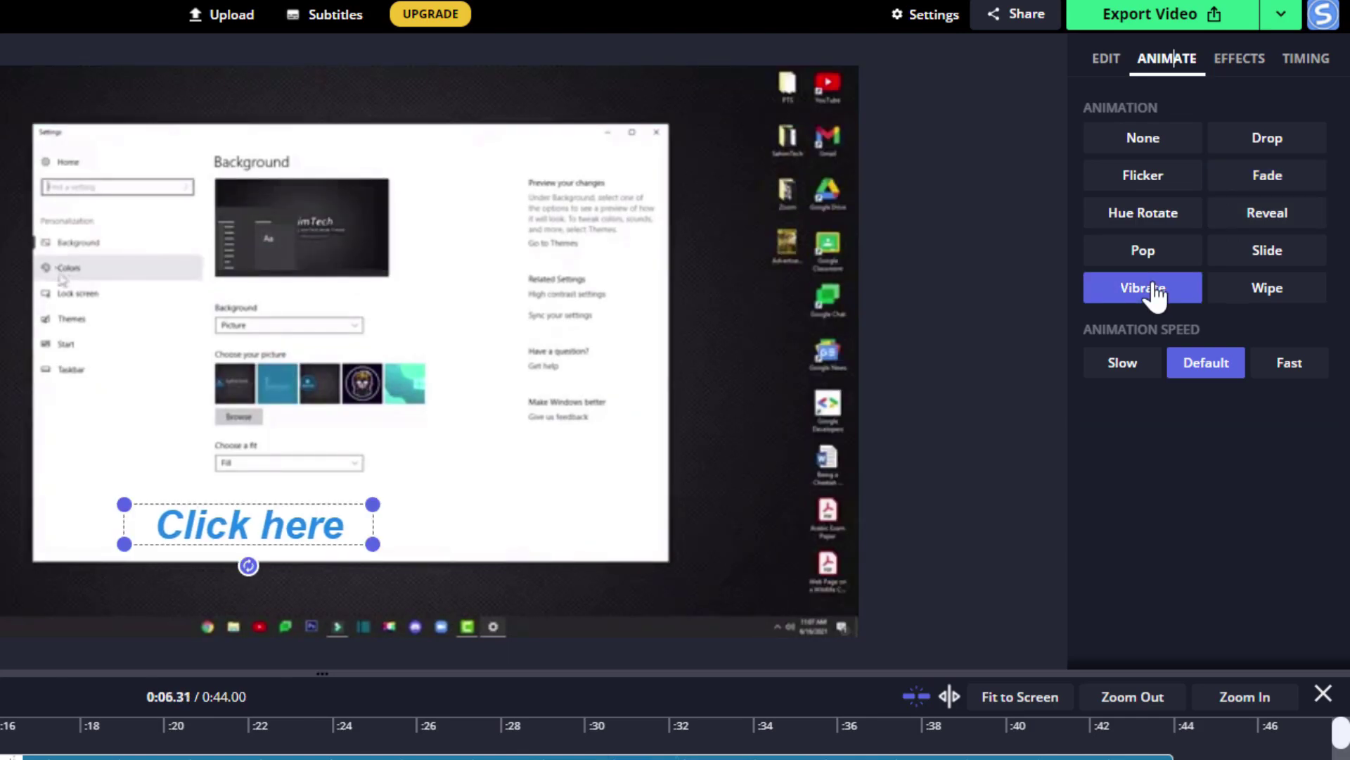
left_click(1162, 253)
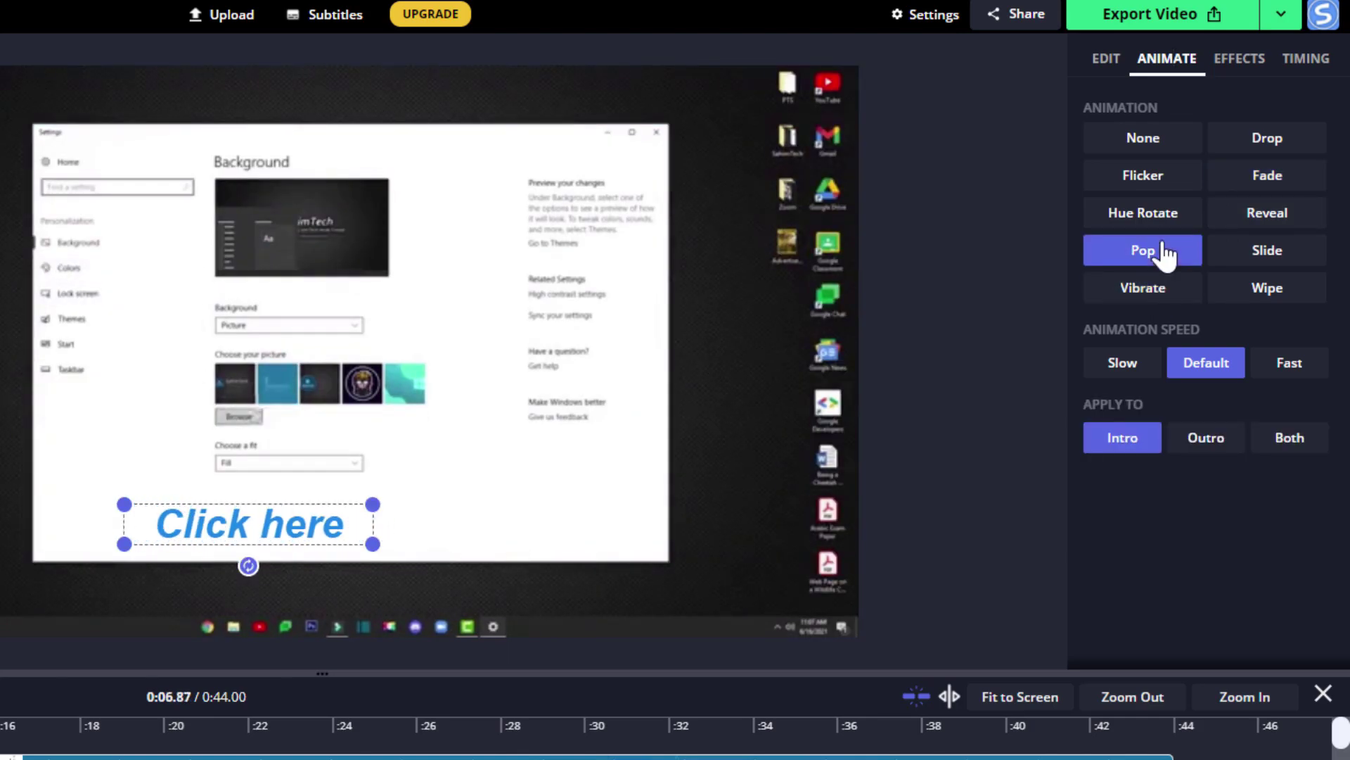
left_click(1280, 271)
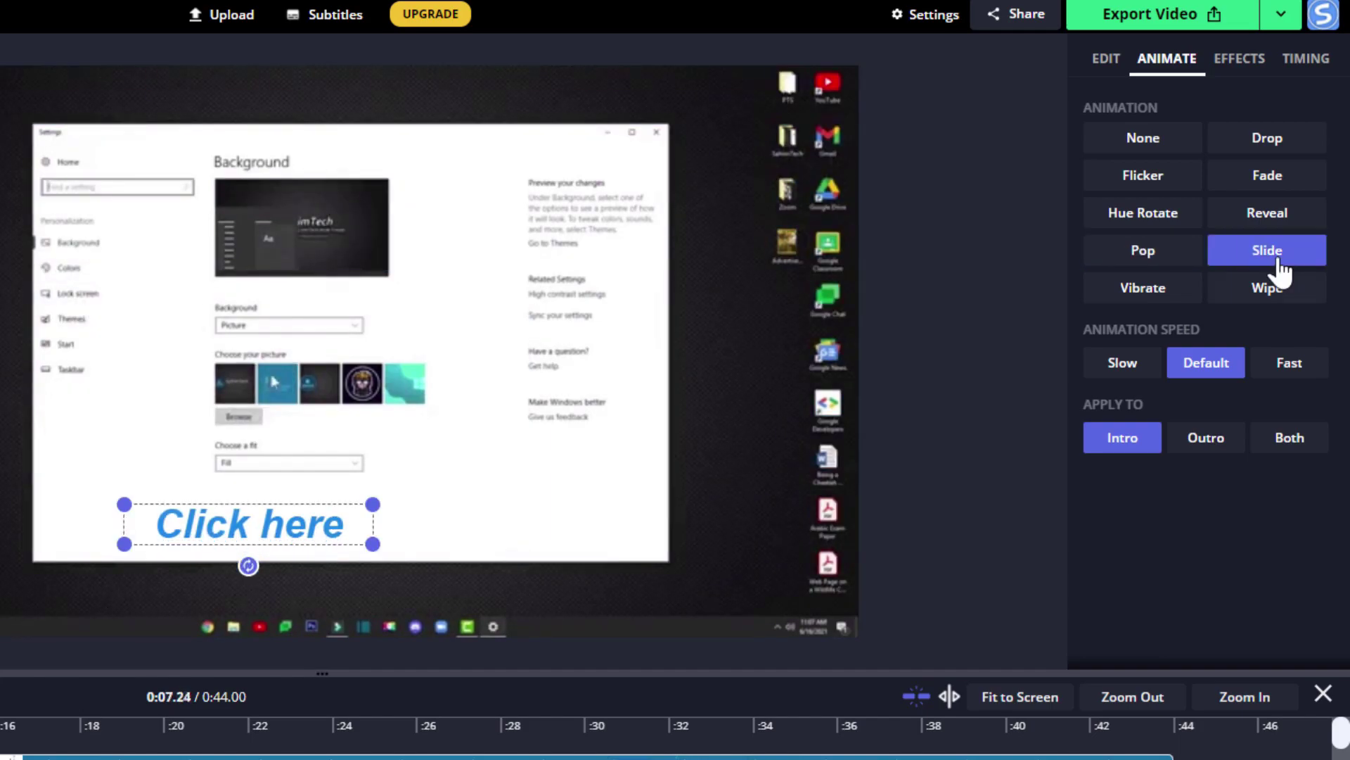
- Try the Drop Shadow and Blur effects on the "Click here" text and set its effect back to None
left_click(1257, 66)
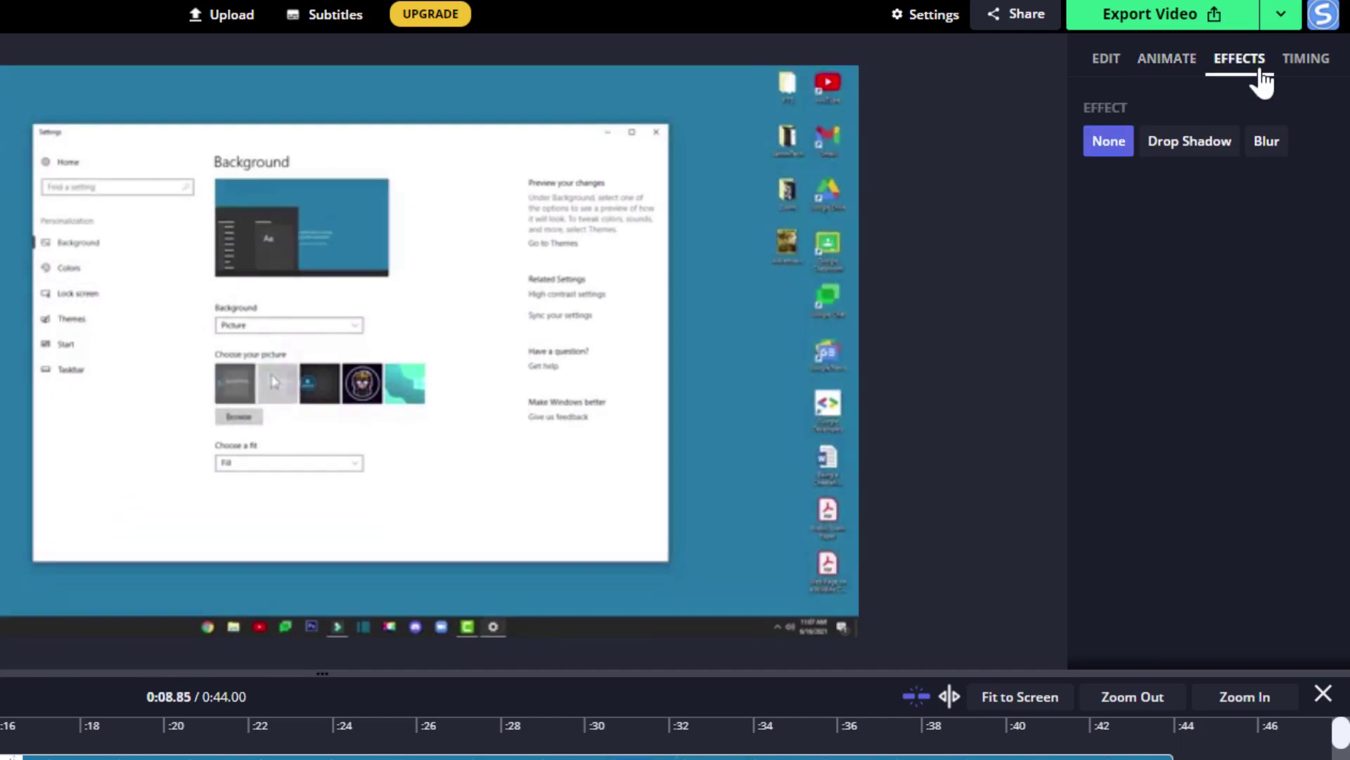
left_click(1190, 156)
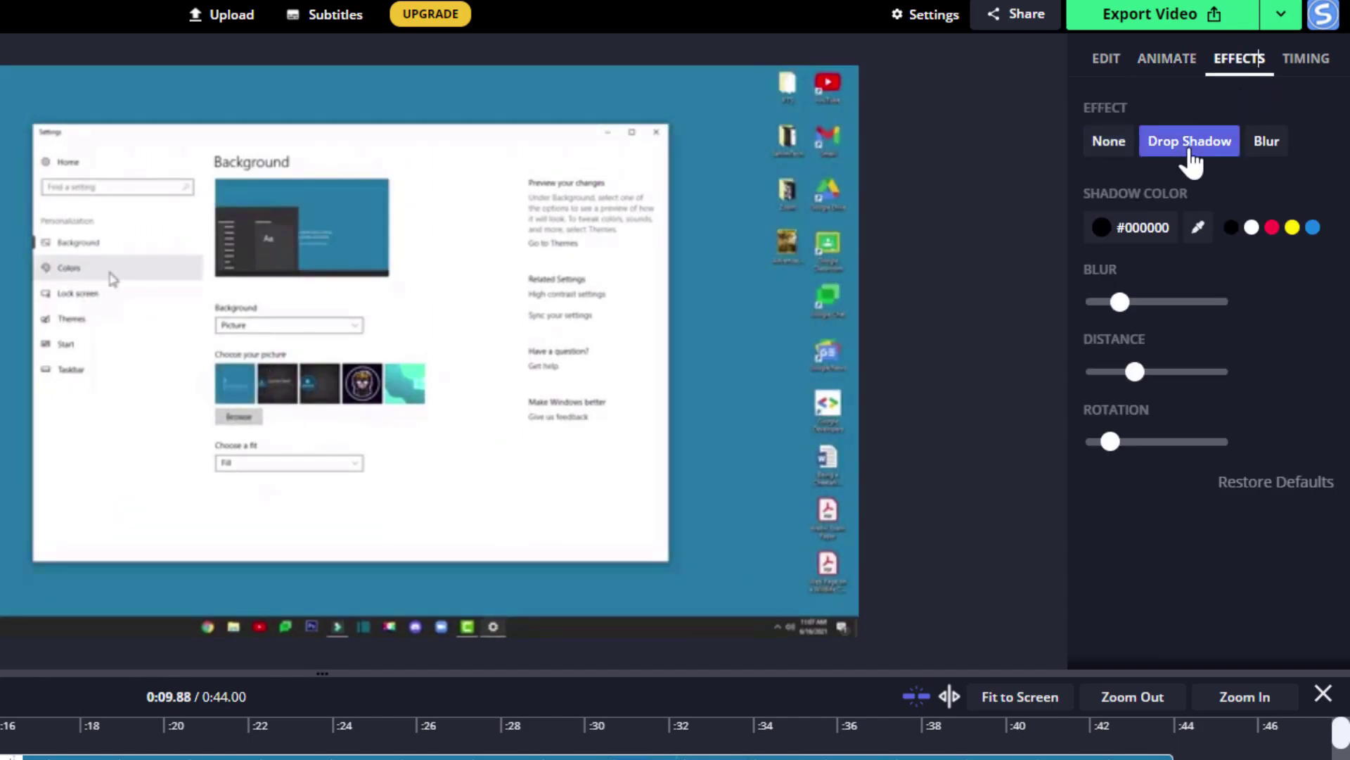
left_click(1164, 59)
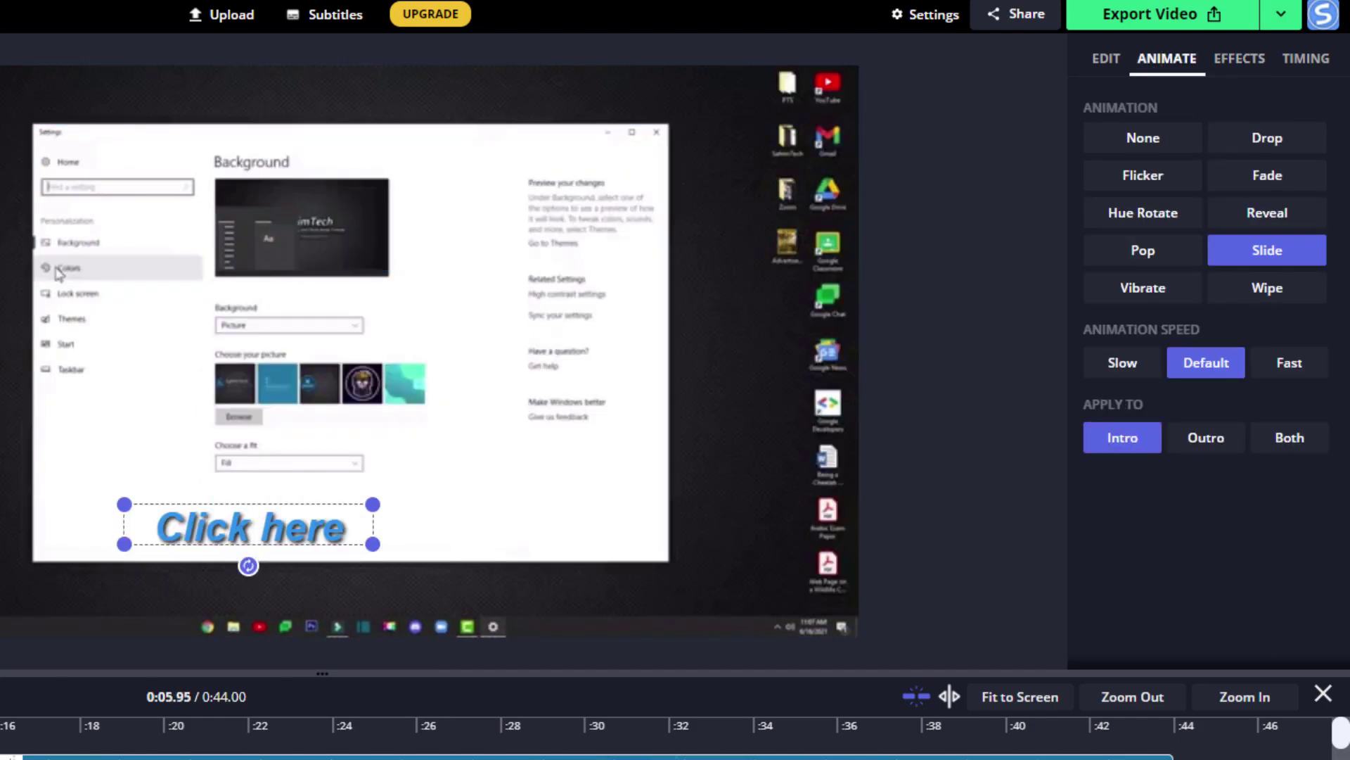
left_click(1242, 67)
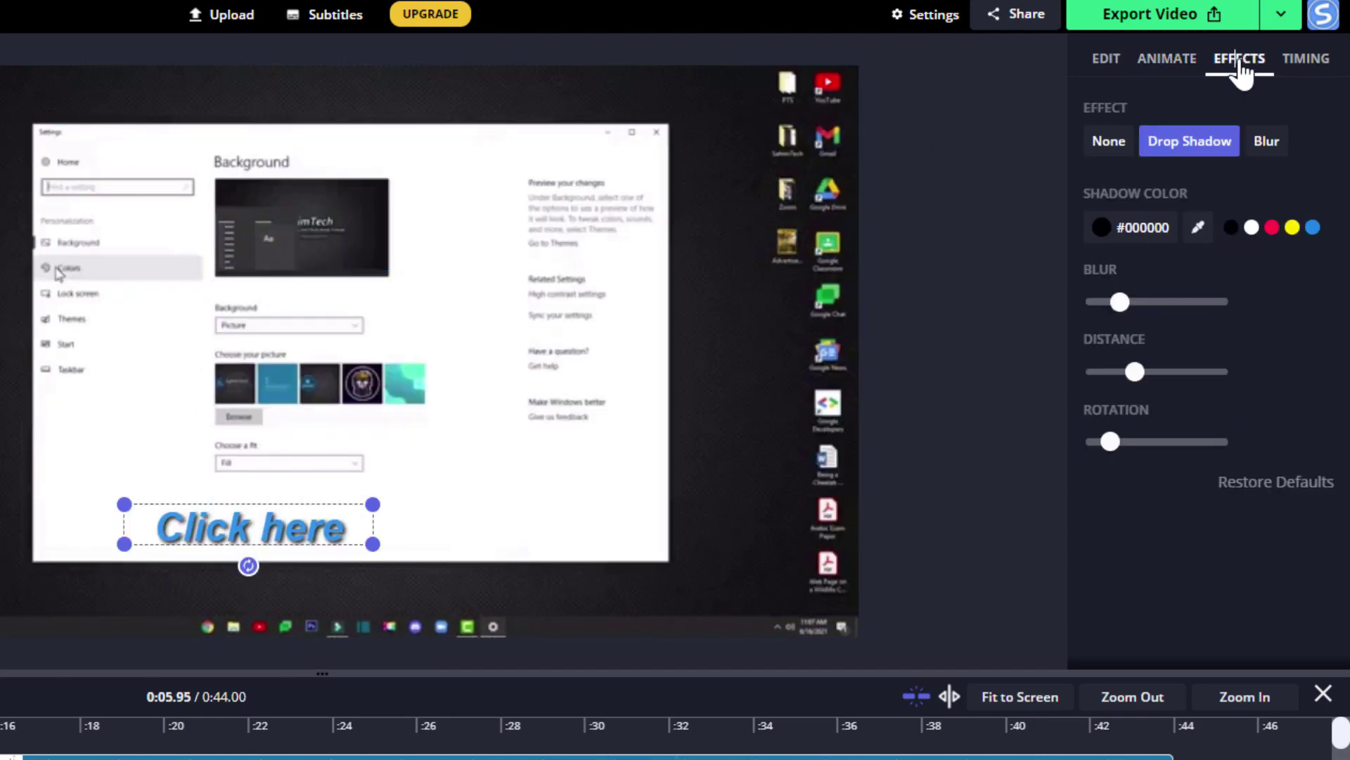
left_click(1268, 144)
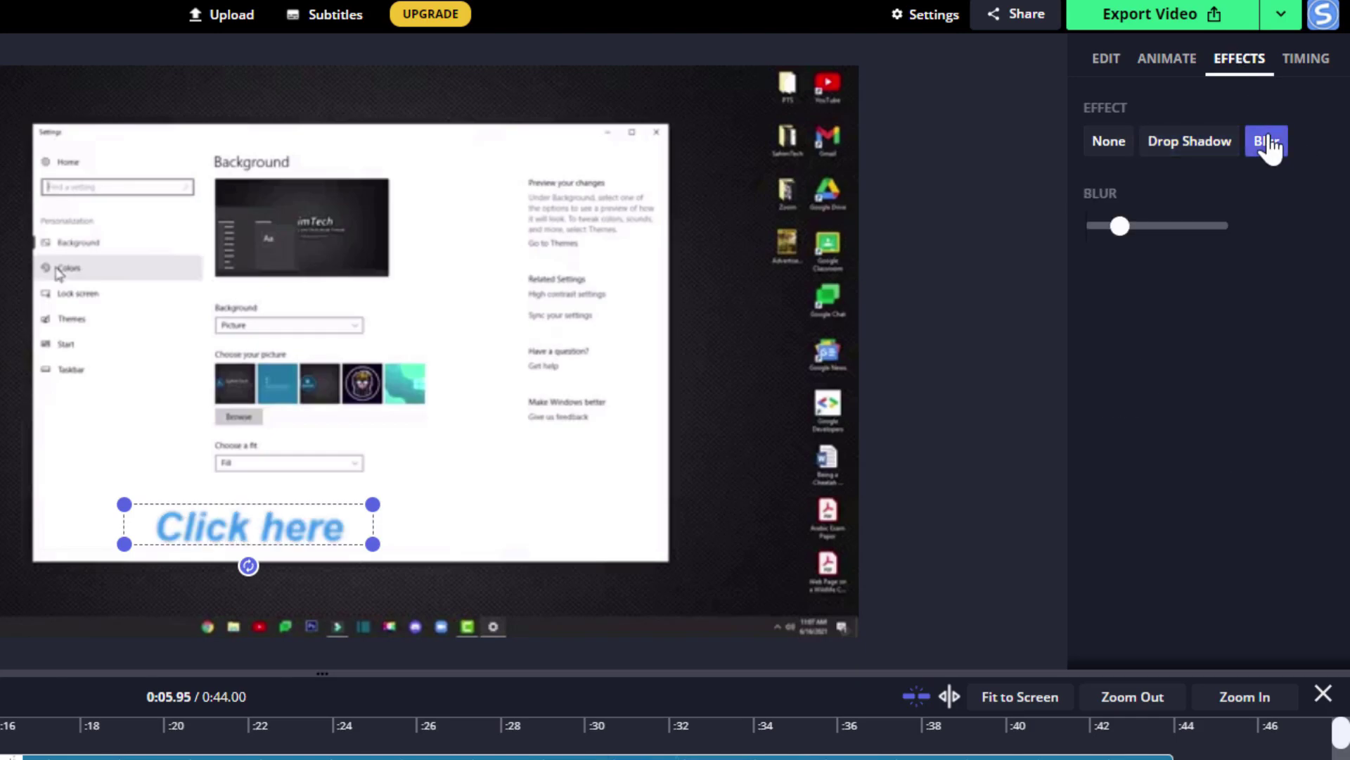
left_click(1109, 145)
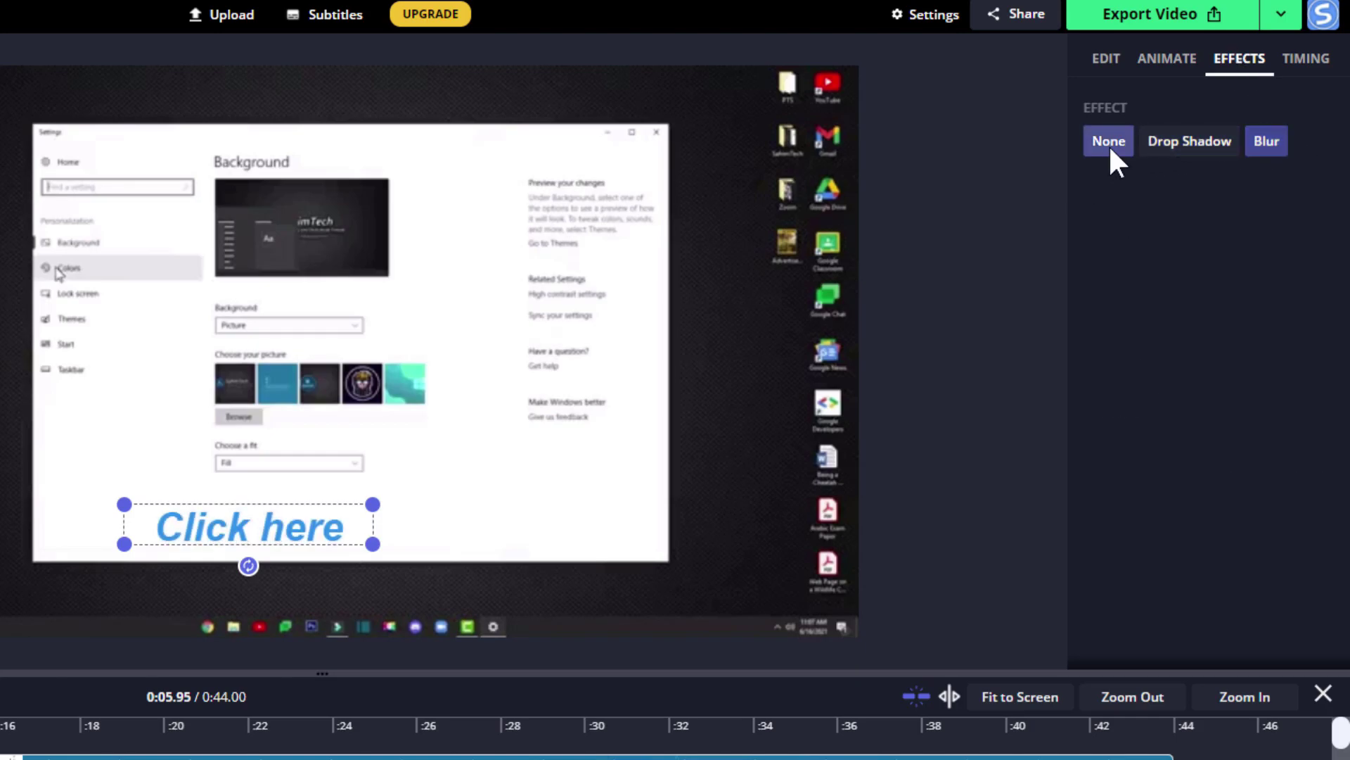
- Try the Wipe and Slide animations on the text, choose Pop, and apply it to the intro rather than the outro
left_click(1170, 59)
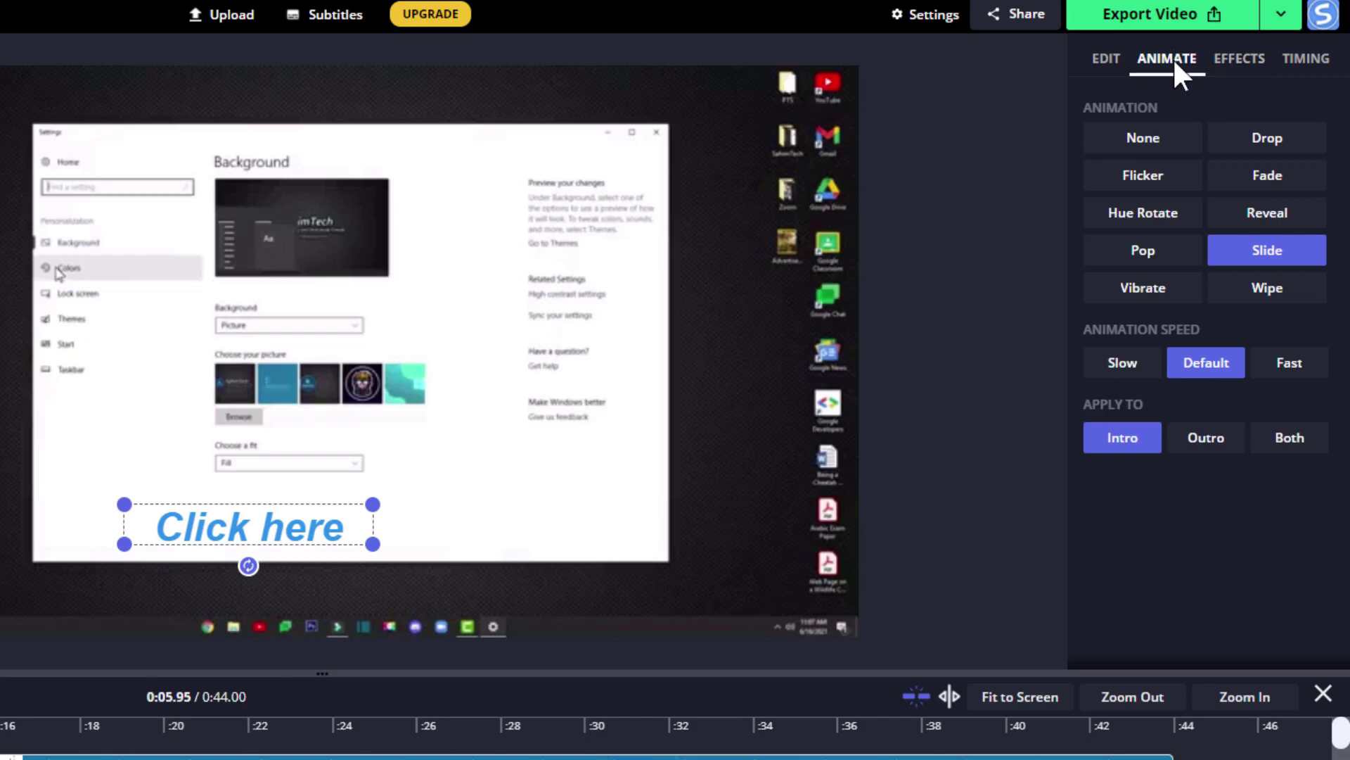
left_click(1263, 299)
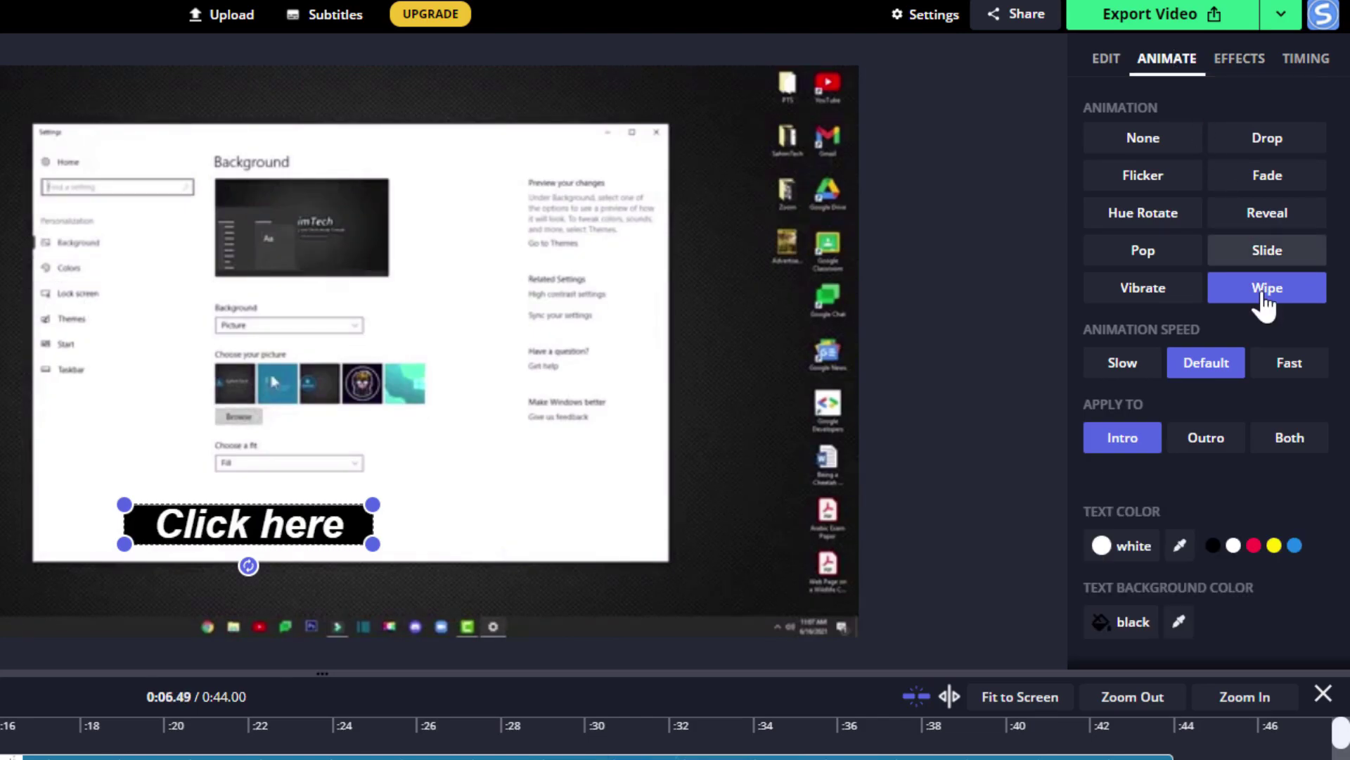
left_click(1274, 257)
left_click(1182, 262)
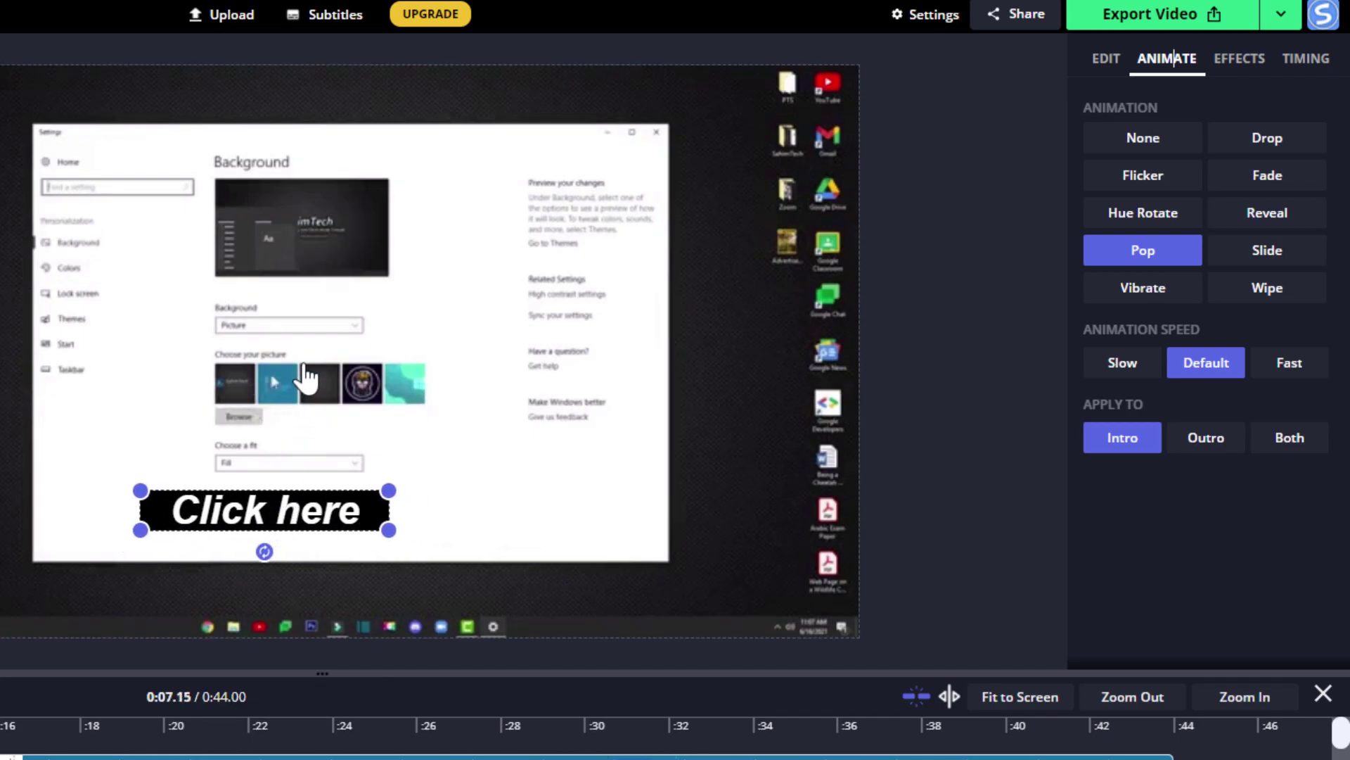
left_click(1199, 444)
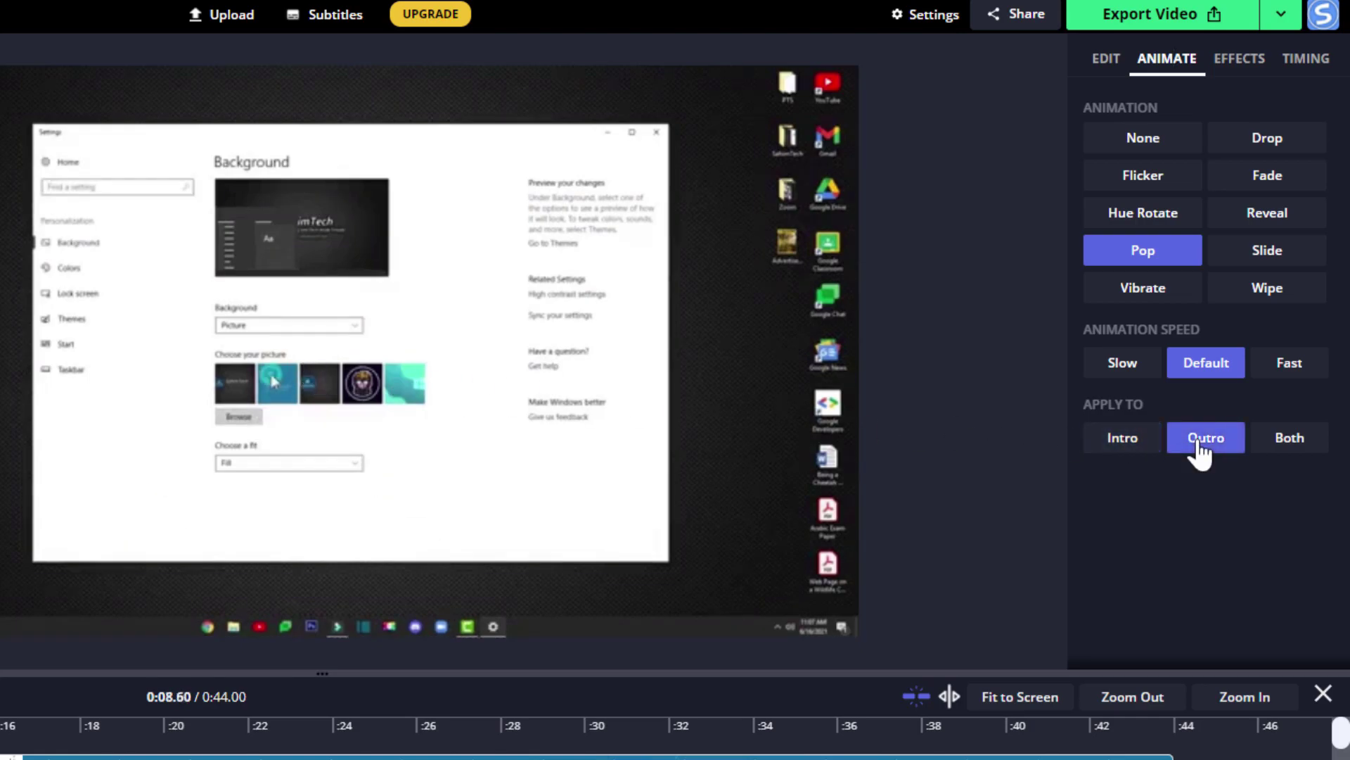
left_click(1144, 444)
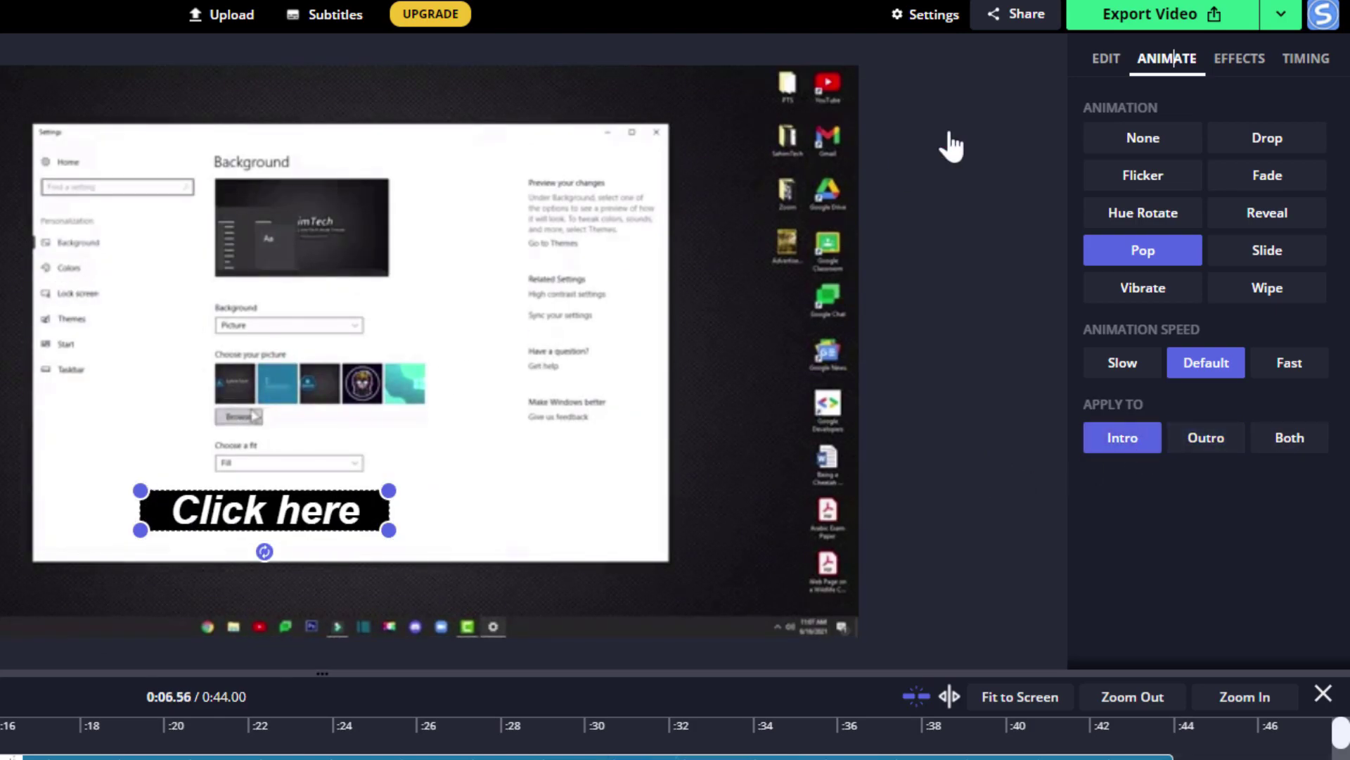
- Set the "Click here" text color to white (#FFFFFF) and slightly round the corners of its black background
left_click(1106, 59)
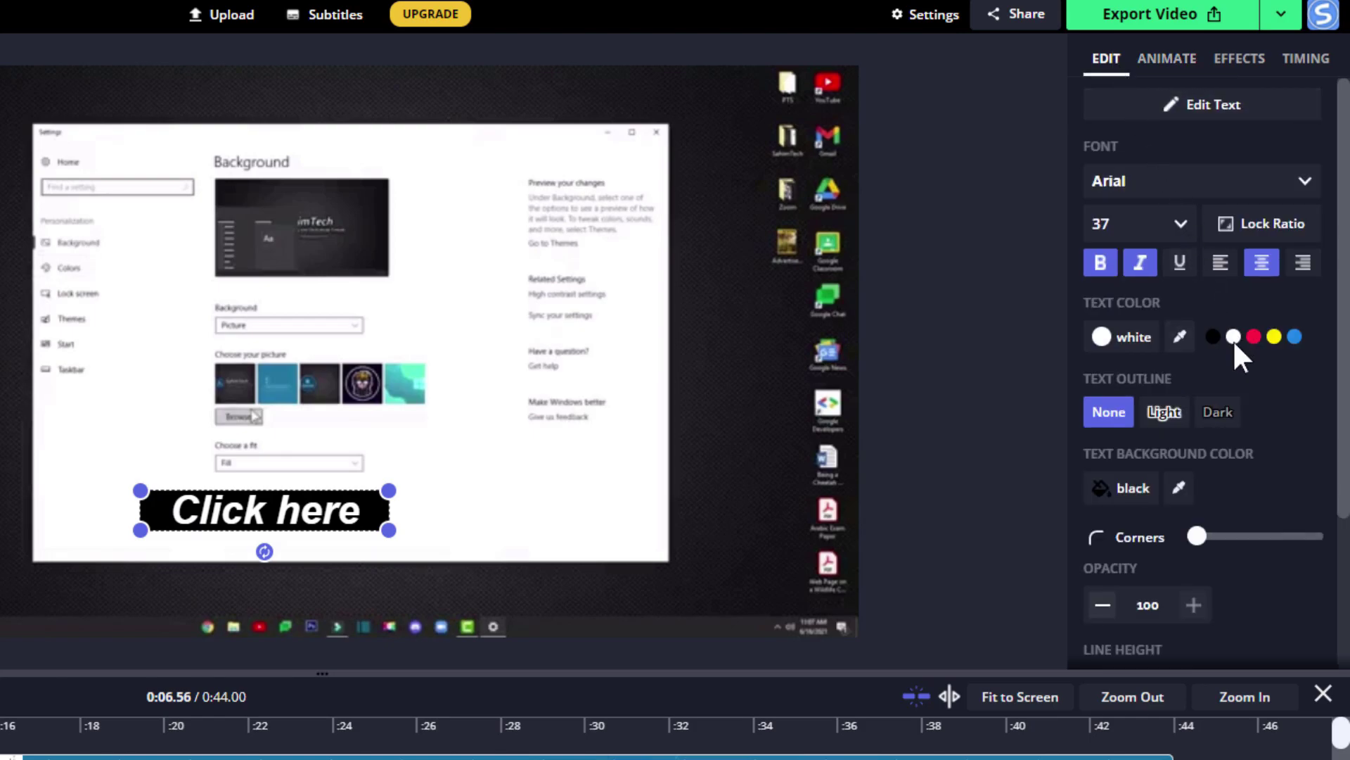
left_click(1233, 339)
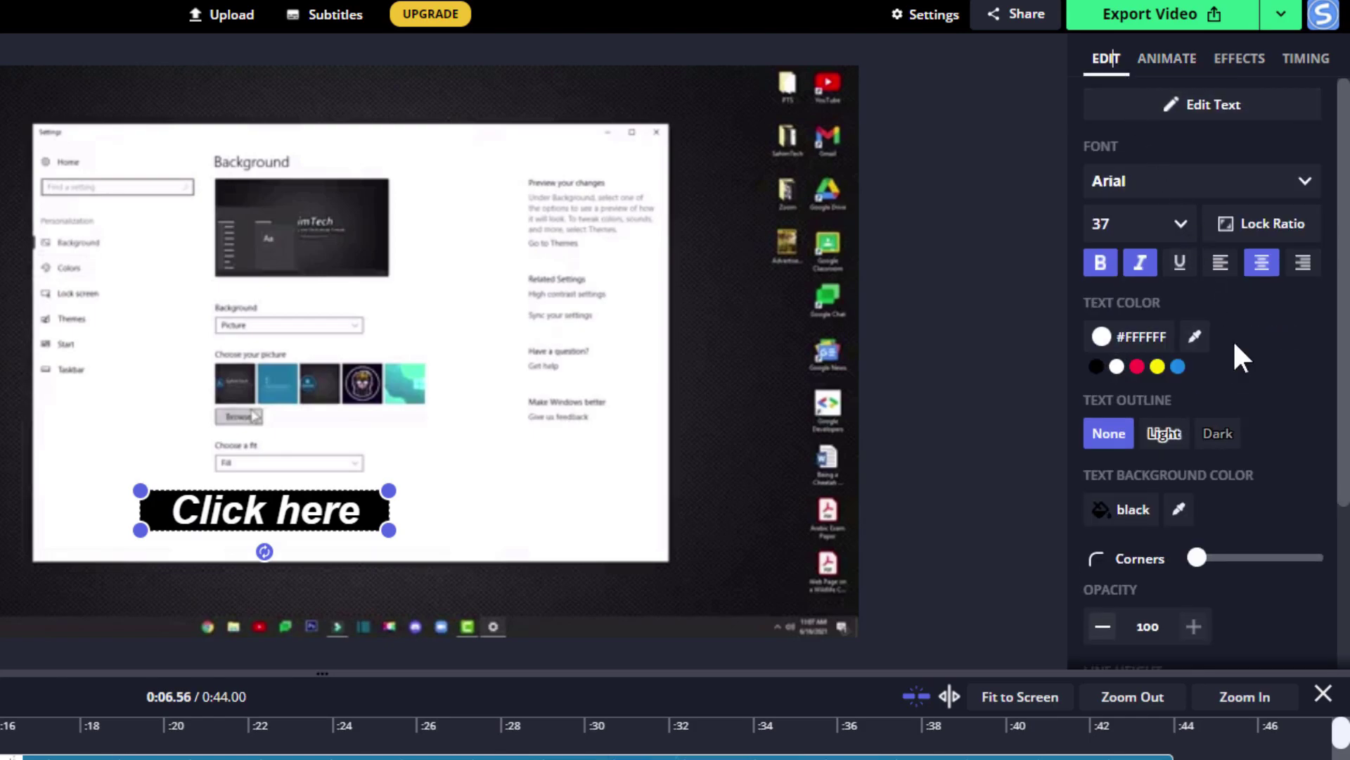
scroll(1233, 339, "down", 3)
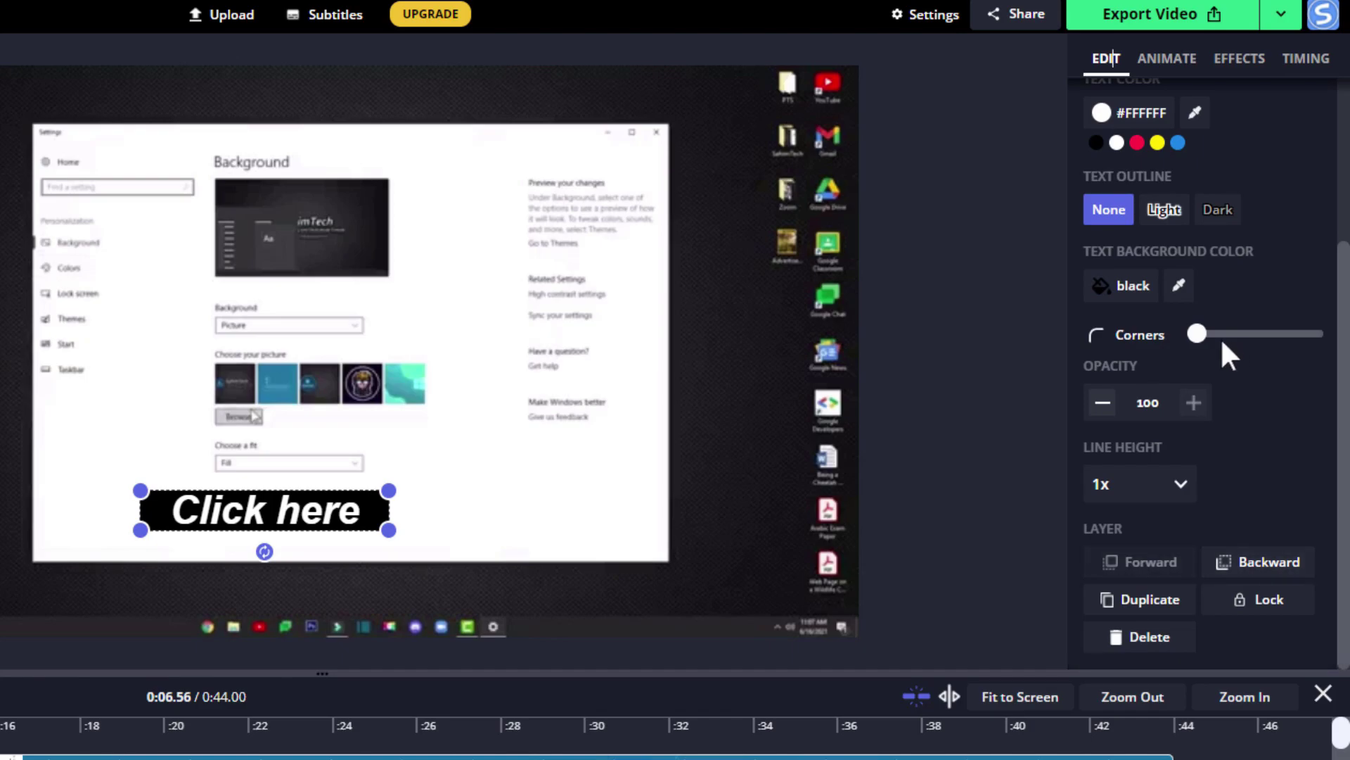
left_click_drag(1197, 335, 1242, 336)
left_click(487, 454)
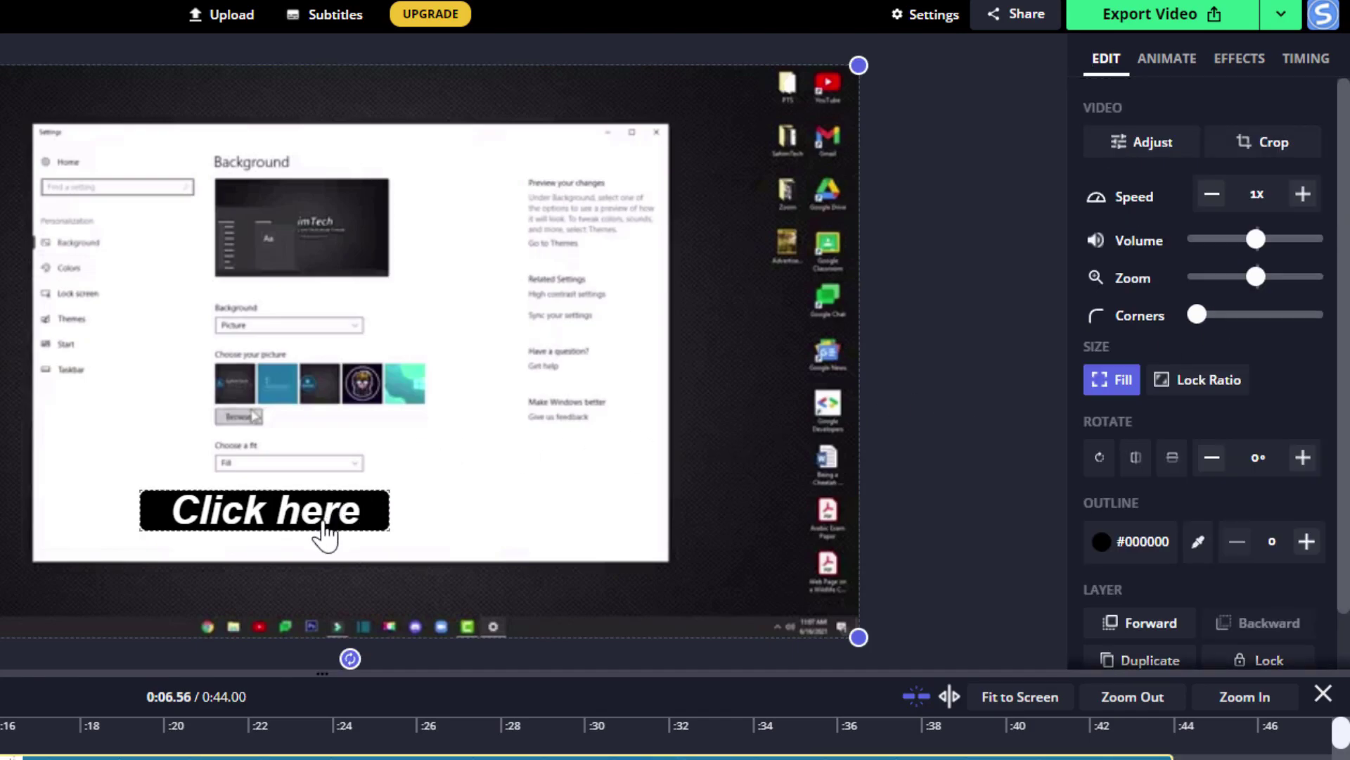
left_click(346, 528)
left_click(620, 493)
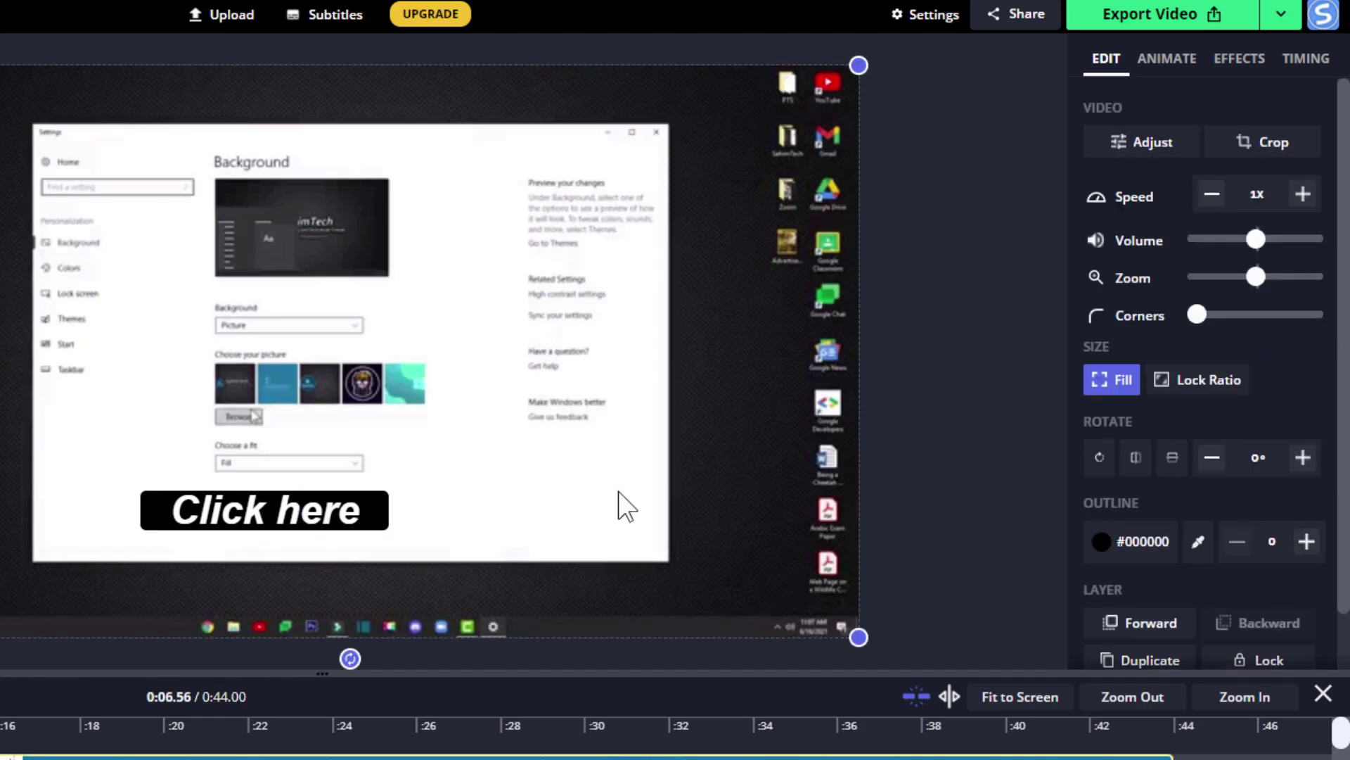
- Try the maximum corner rounding on the black background of the "Click here" text
left_click(315, 526)
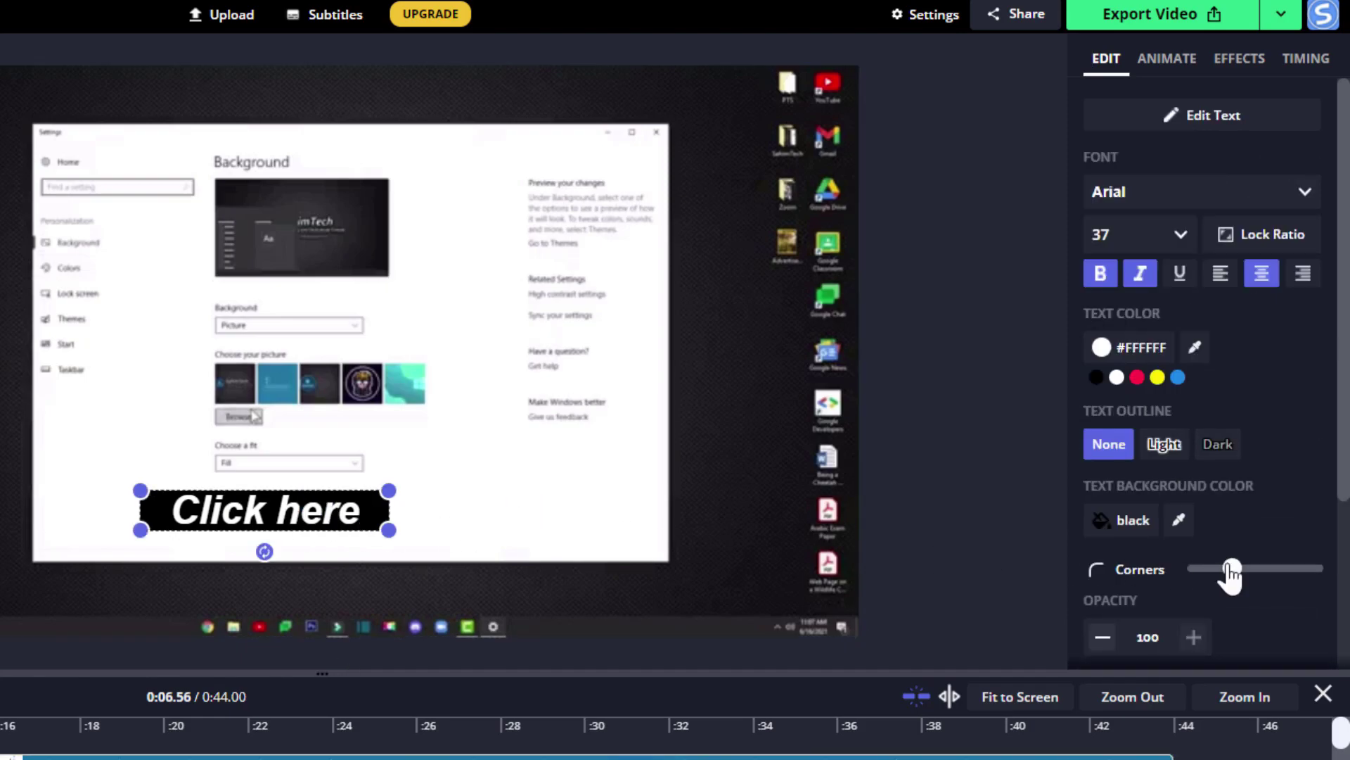
left_click_drag(1244, 571, 1313, 568)
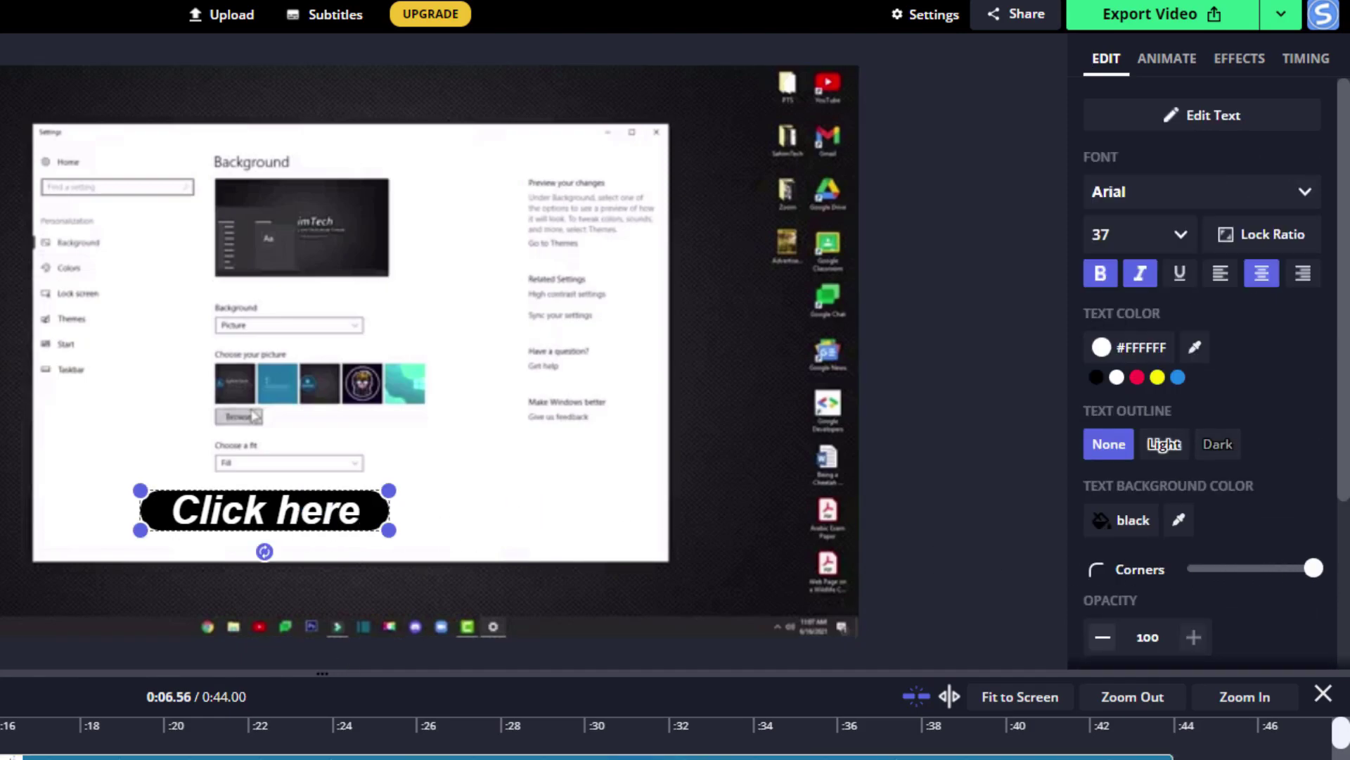
left_click(505, 538)
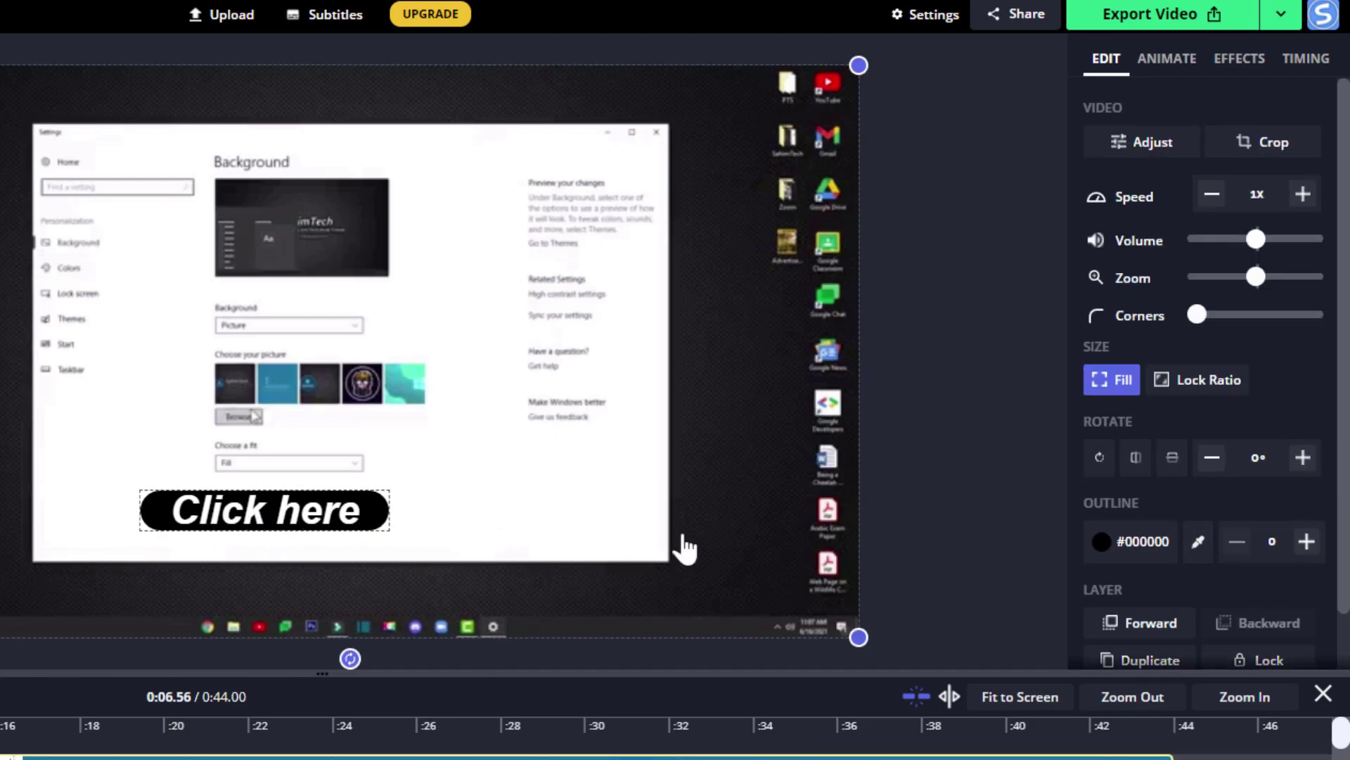
left_click(315, 521)
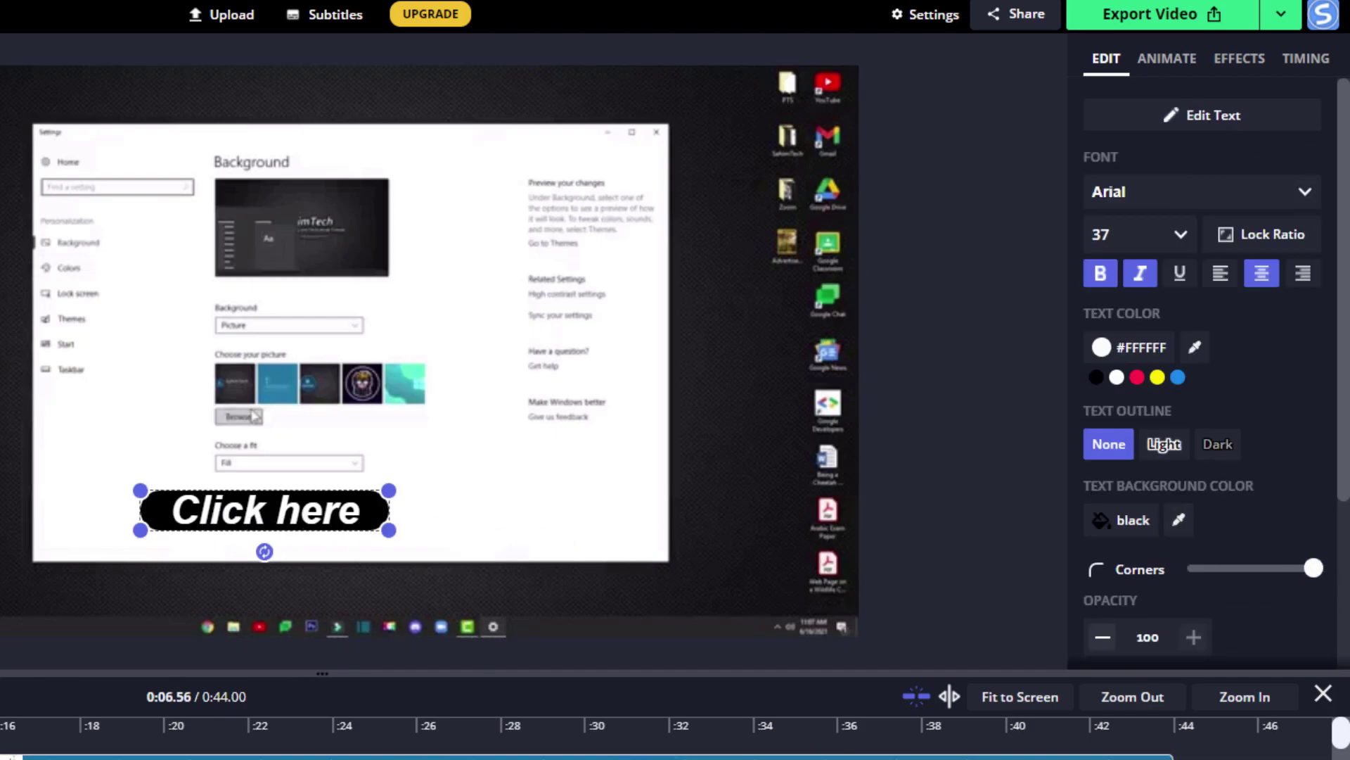
left_click(174, 536)
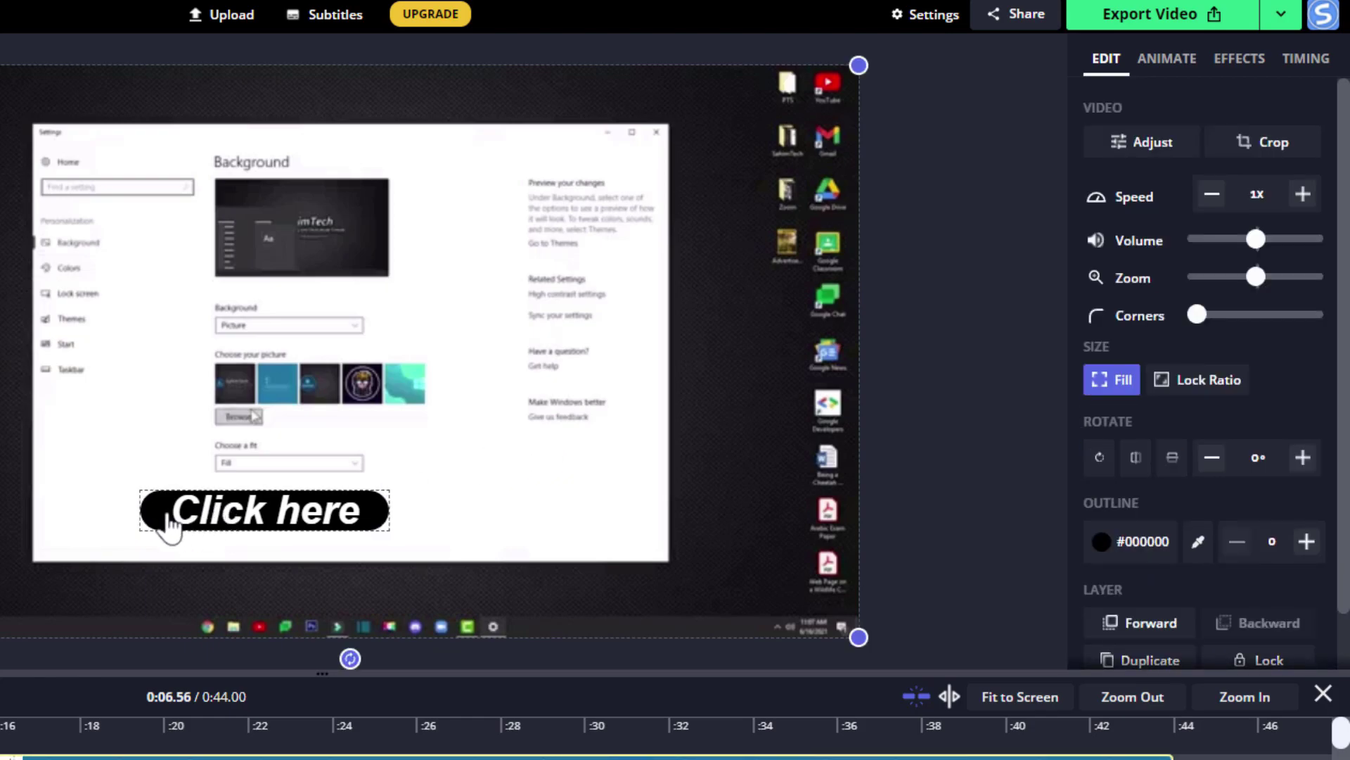
- Enlarge the "Click here" text to size 40 and reduce its background's corner rounding to about half
left_click(162, 531)
mouse_move(144, 536)
left_mouse_down()
mouse_move(235, 549)
mouse_move(130, 542)
mouse_move(147, 538)
left_mouse_up()
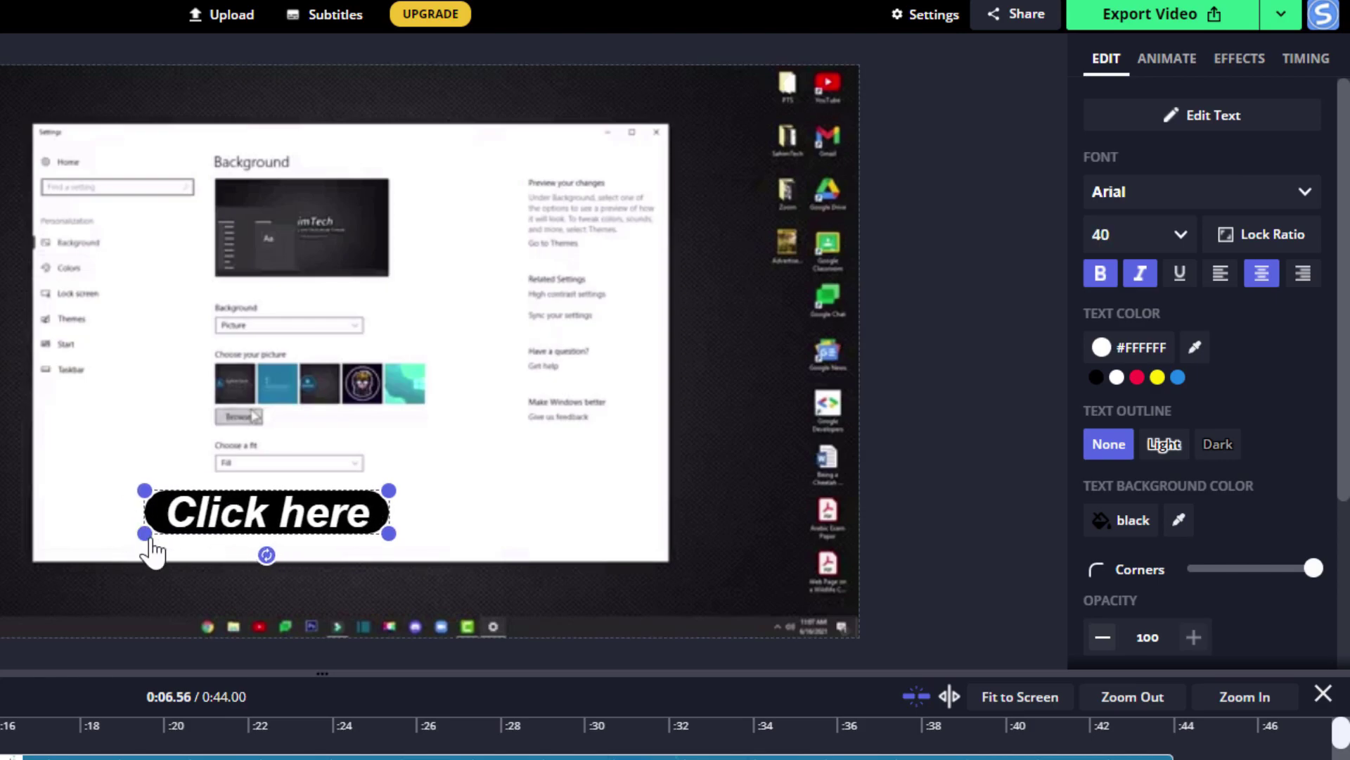
left_click_drag(1314, 574, 1264, 587)
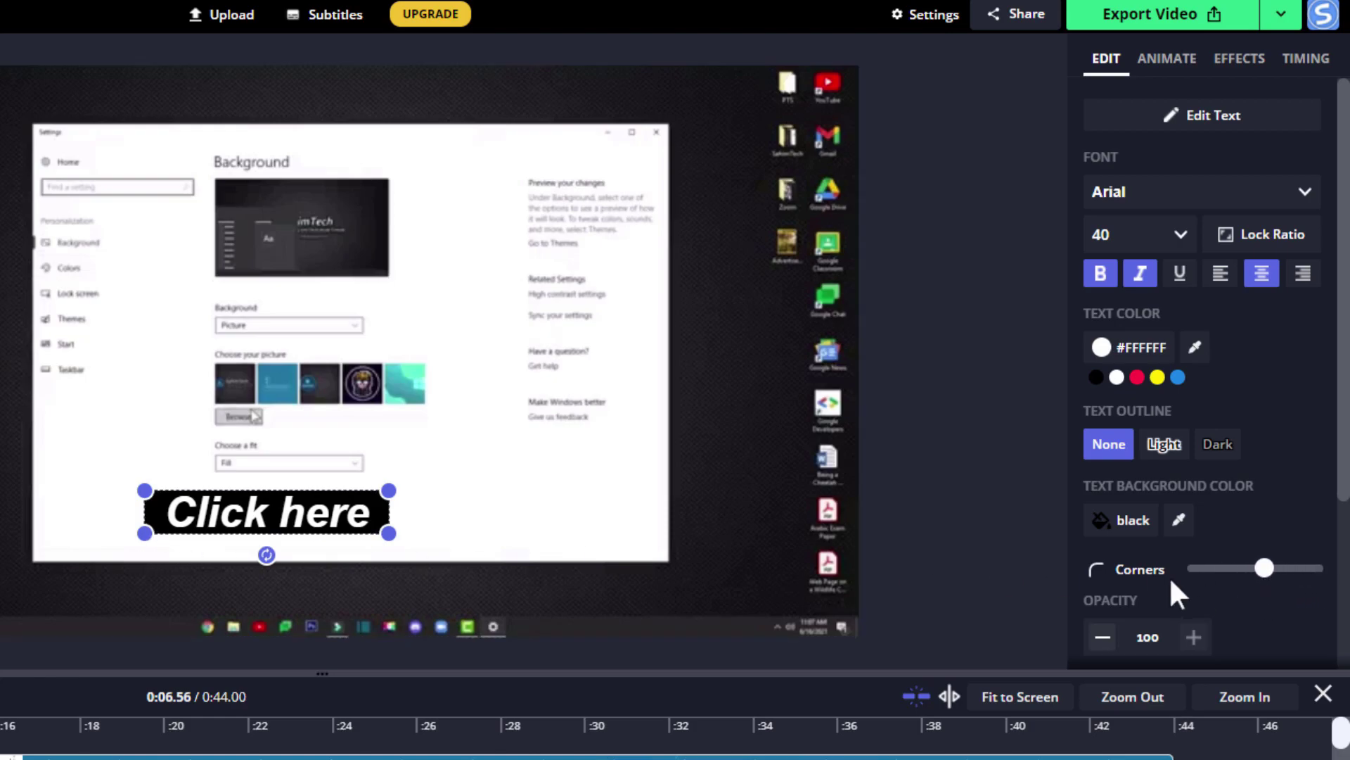
- Deselect the text and play the section of the footage where the "Click here" text appears to preview its animation
left_click(584, 547)
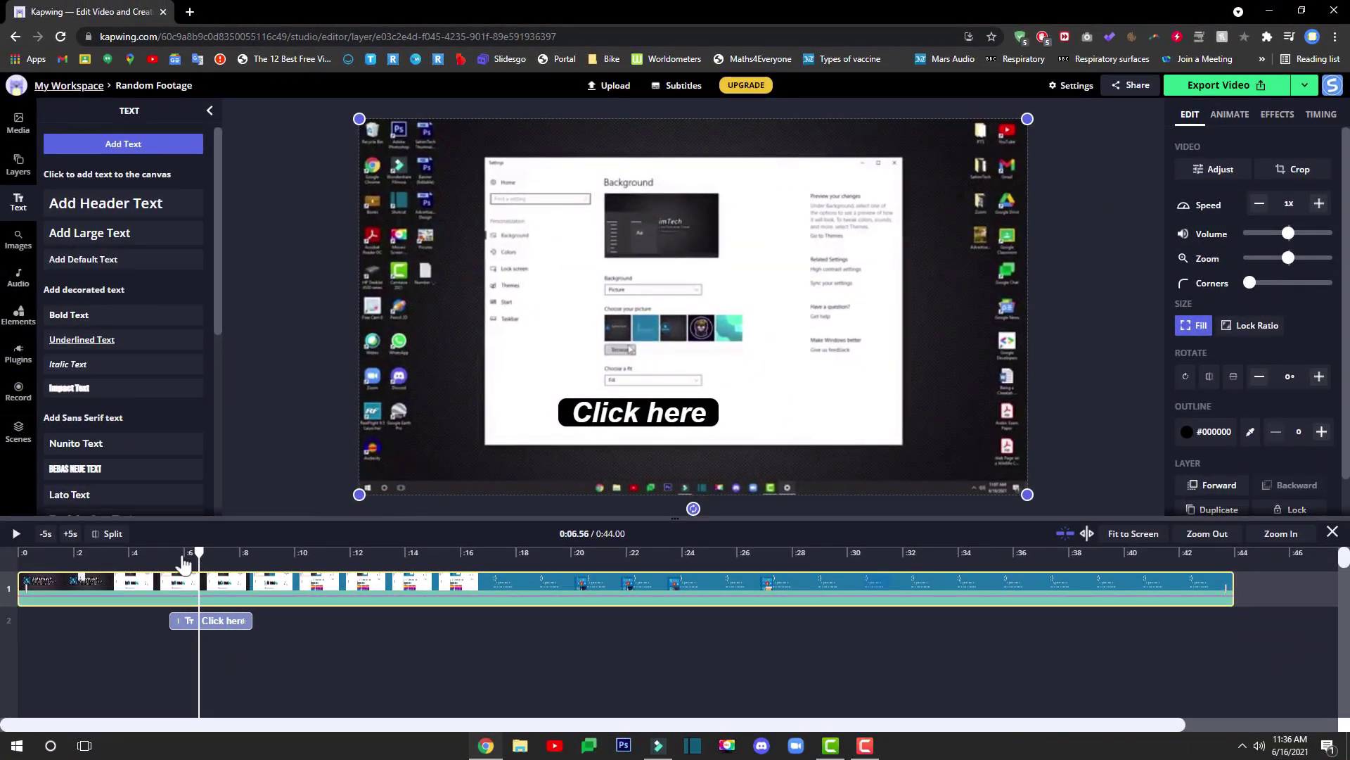
left_click_drag(159, 555, 3, 556)
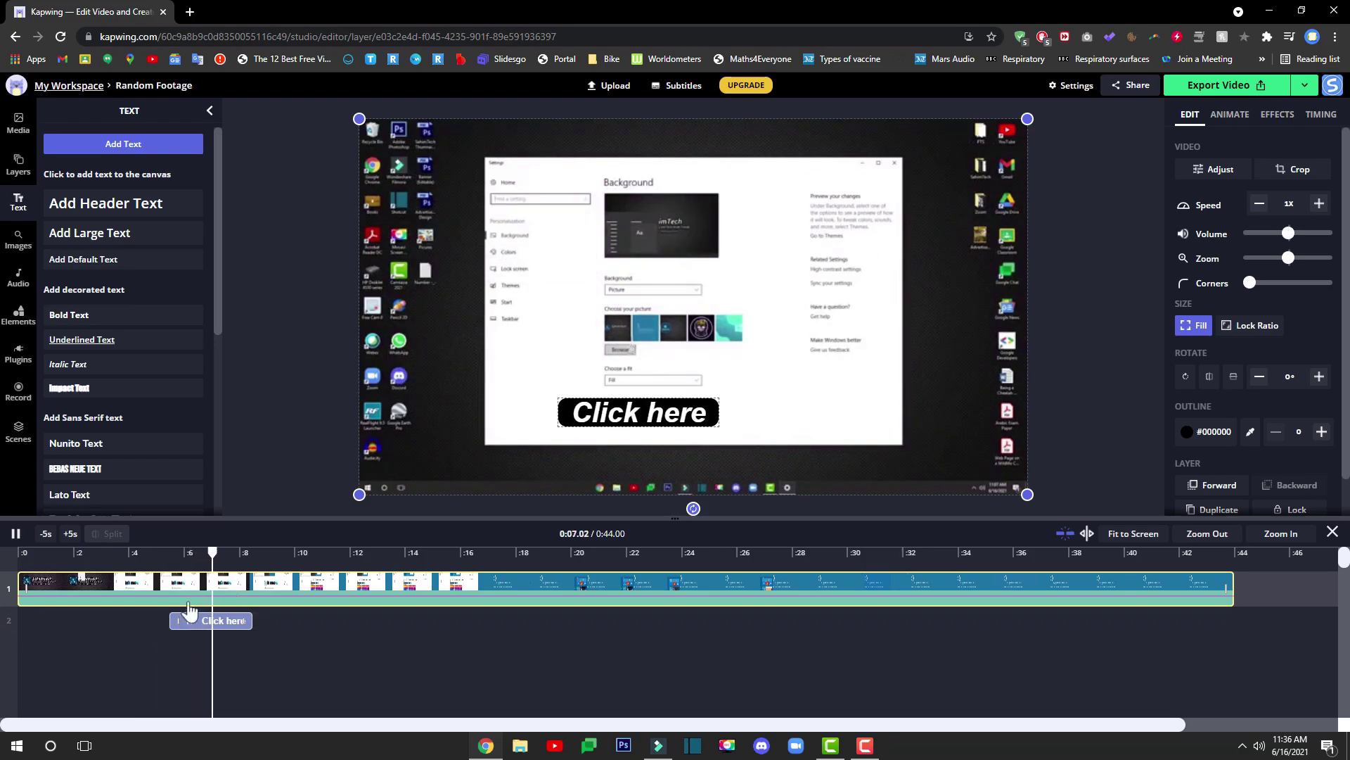
key("space")
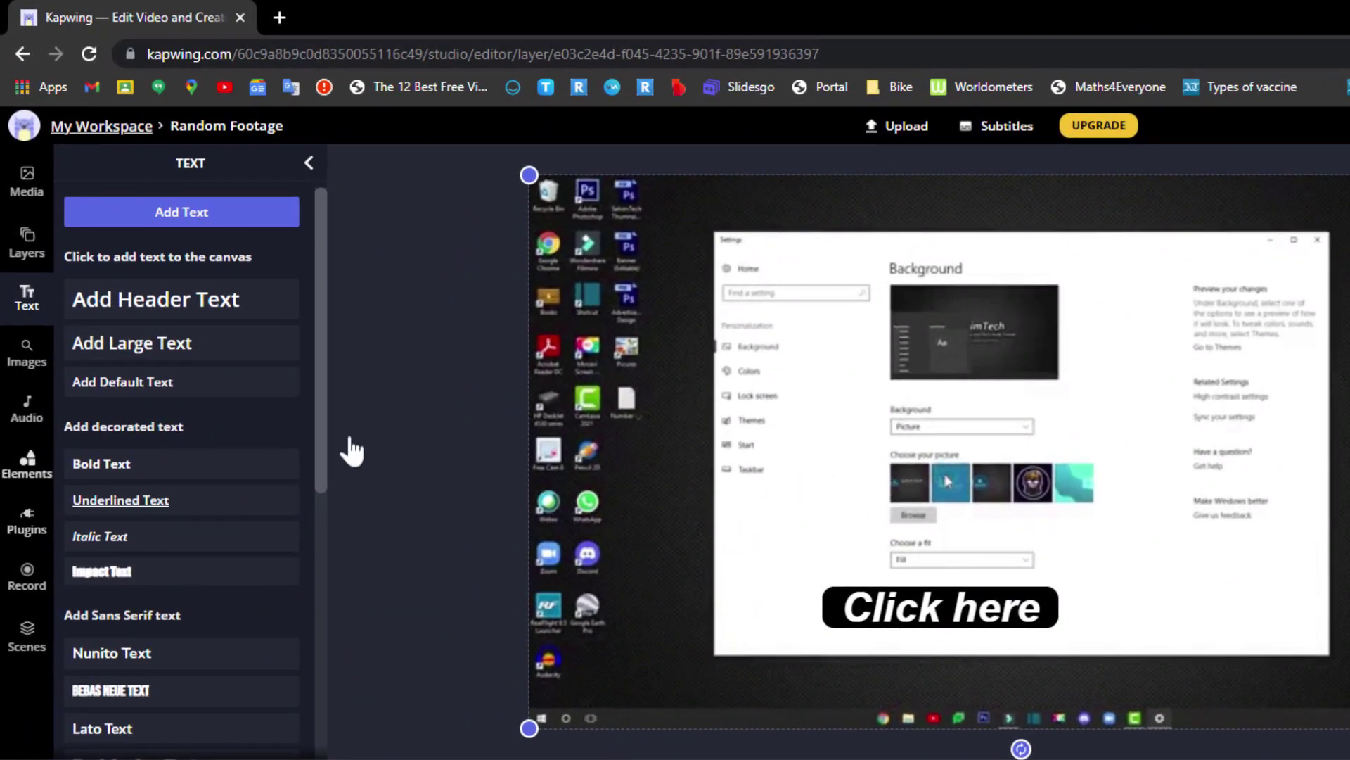
- Upload the "Jarico & V...eekend.mp3" audio file from the Music folder and move its clip to the start of the timeline
left_click(28, 422)
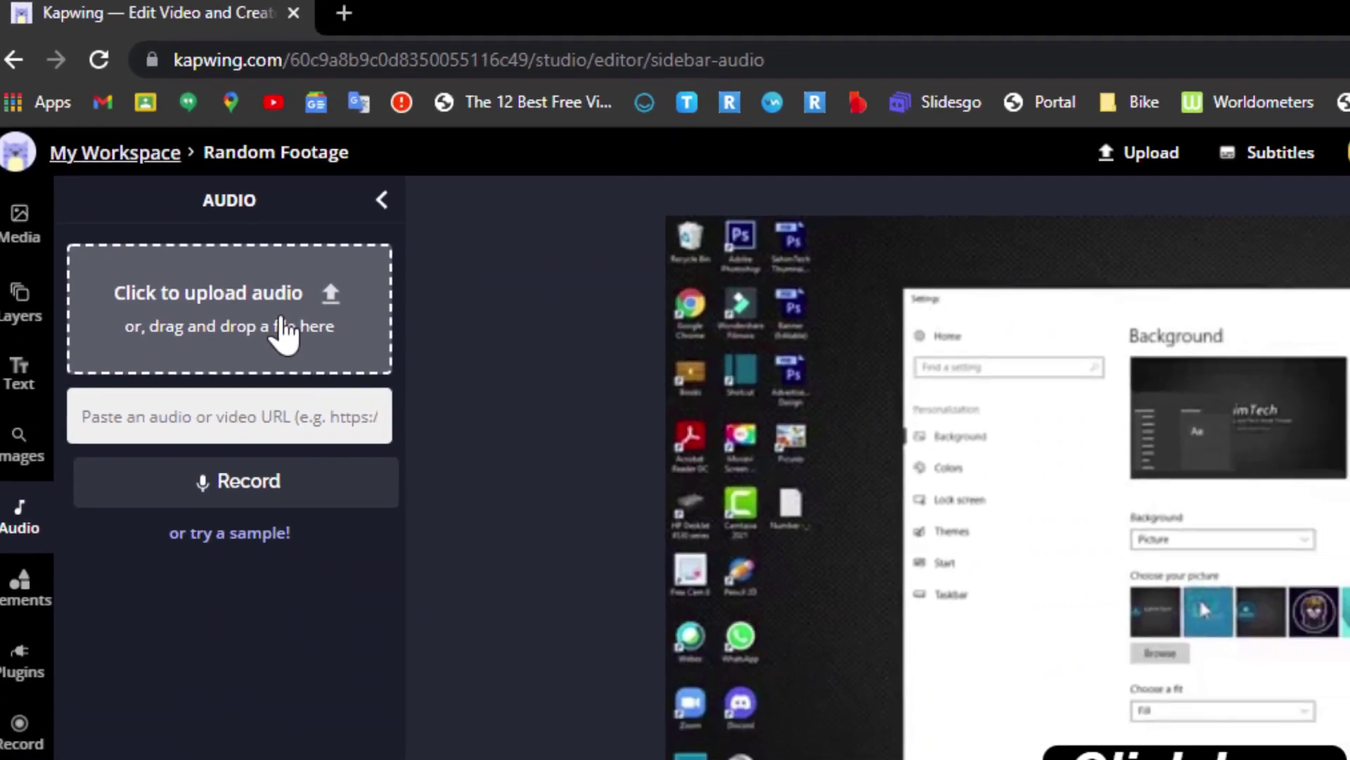
left_click(285, 334)
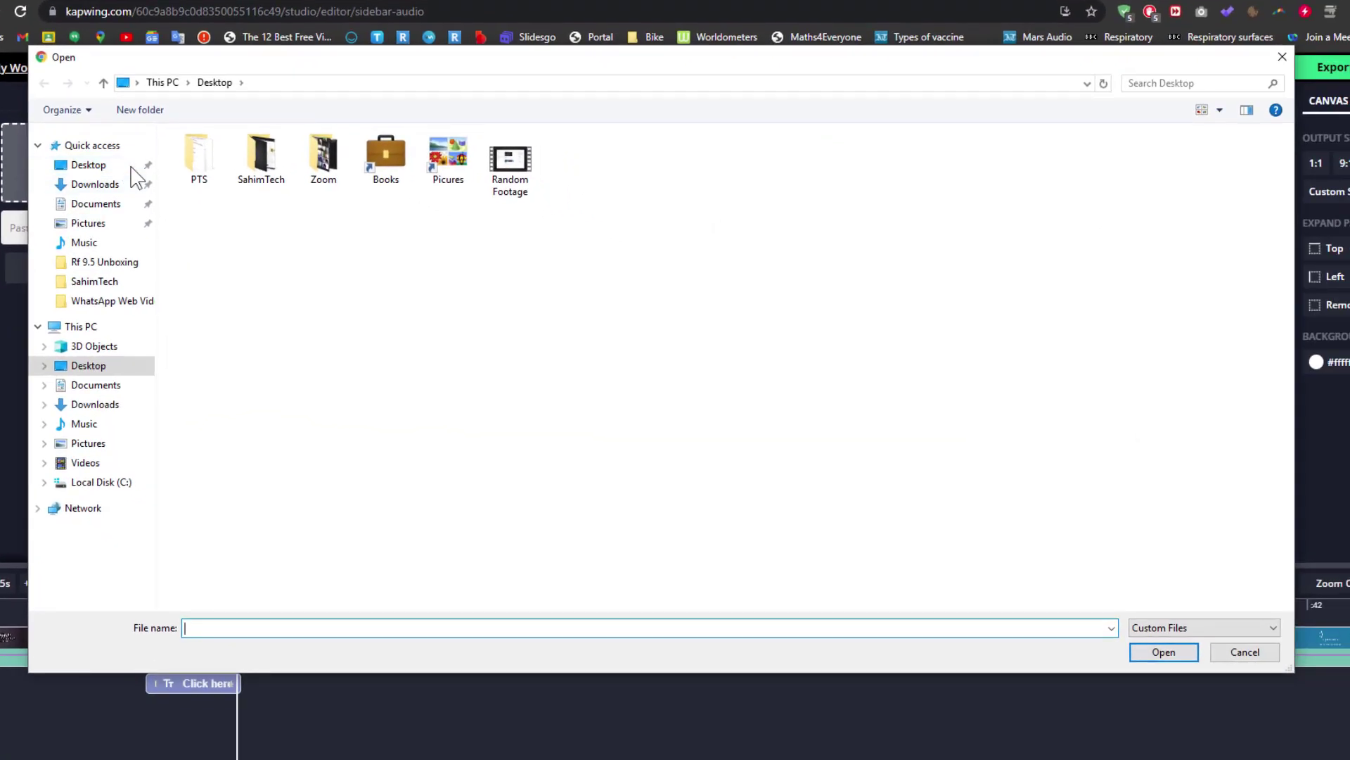
left_click(105, 240)
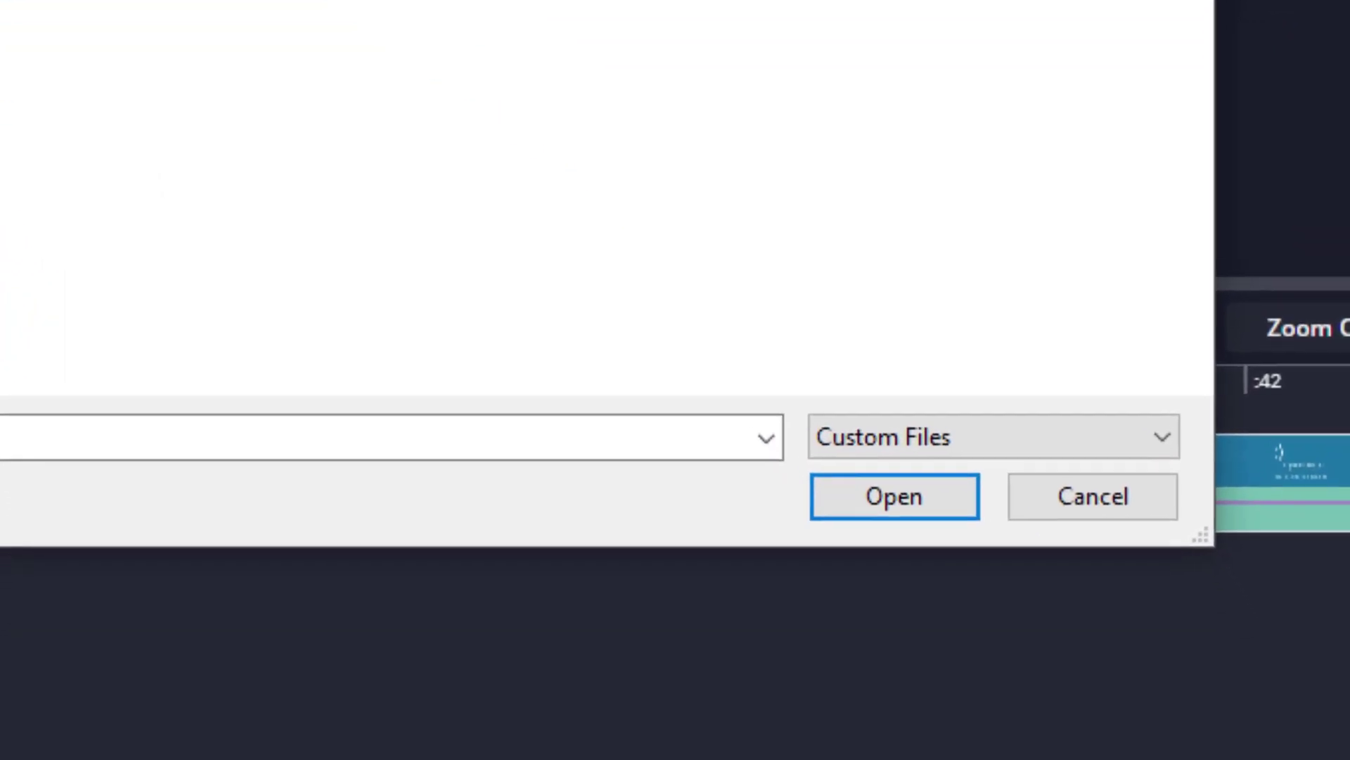
left_click(795, 478)
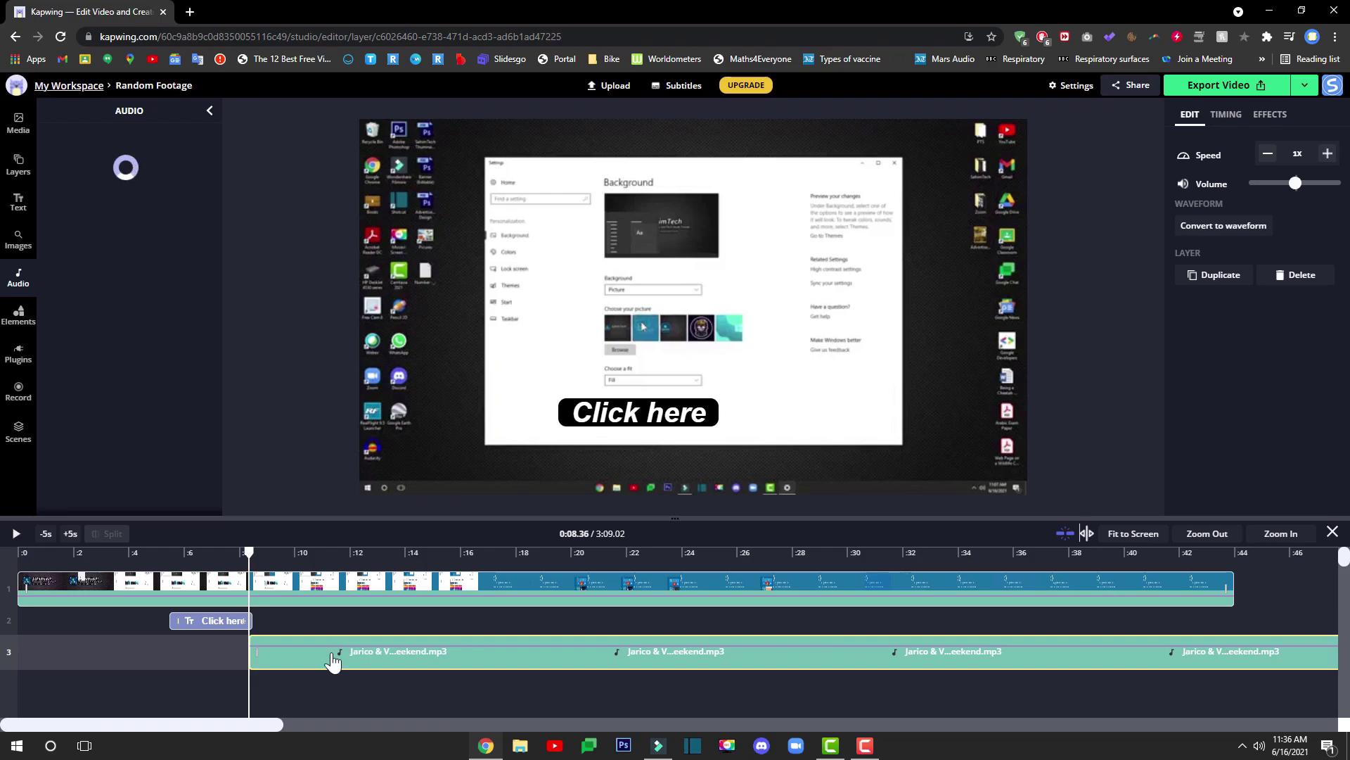
left_click_drag(318, 654, 118, 622)
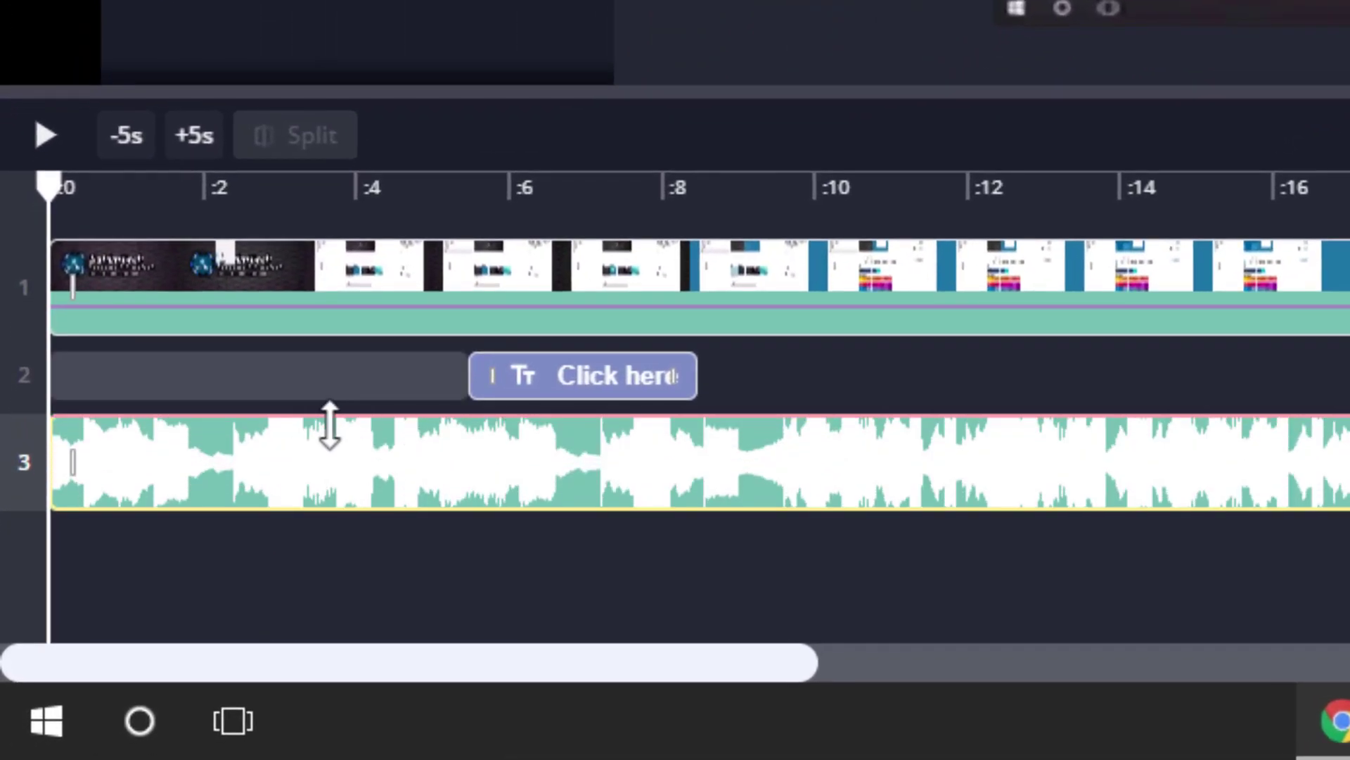
- Try lower and higher volumes on the music clip, up to 200%, and return the volume to its midpoint
left_click_drag(330, 425, 282, 432)
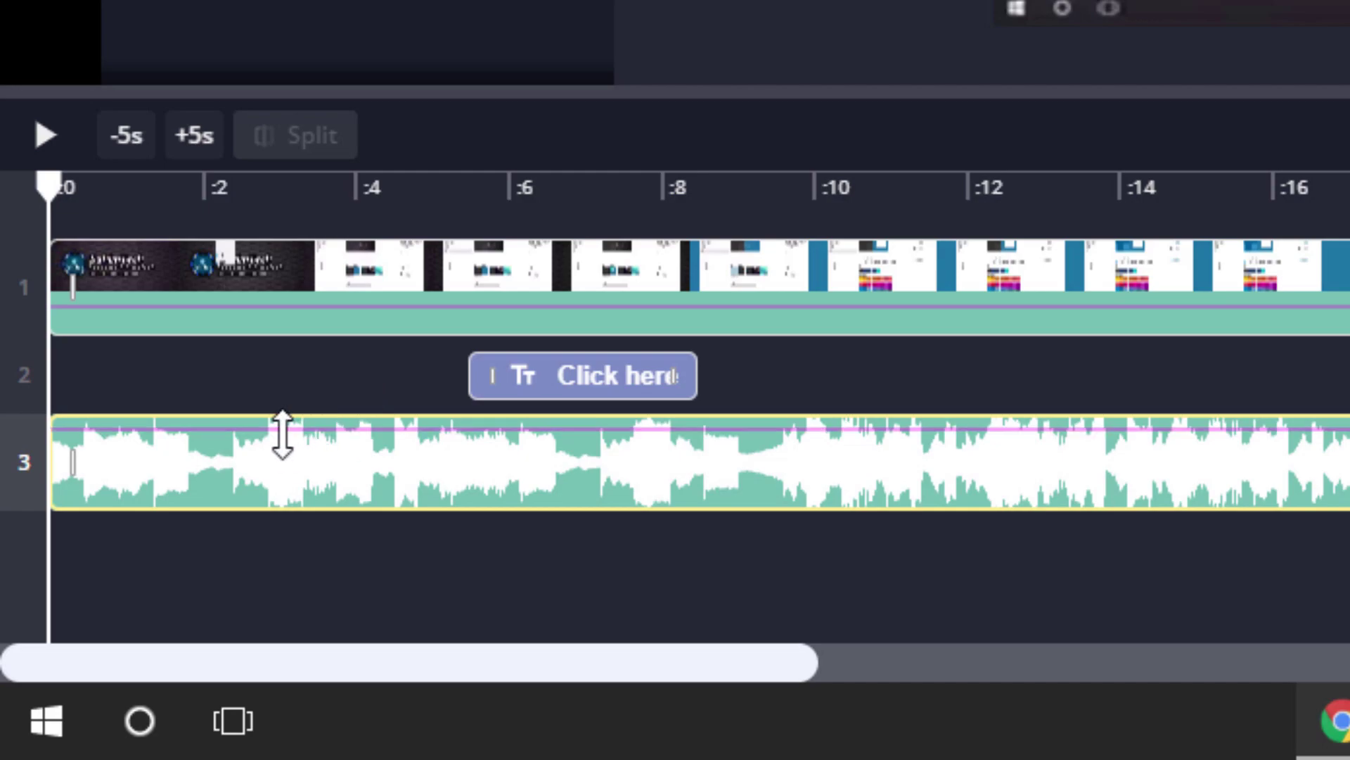
mouse_move(737, 430)
left_mouse_down()
mouse_move(739, 492)
mouse_move(756, 447)
left_mouse_up()
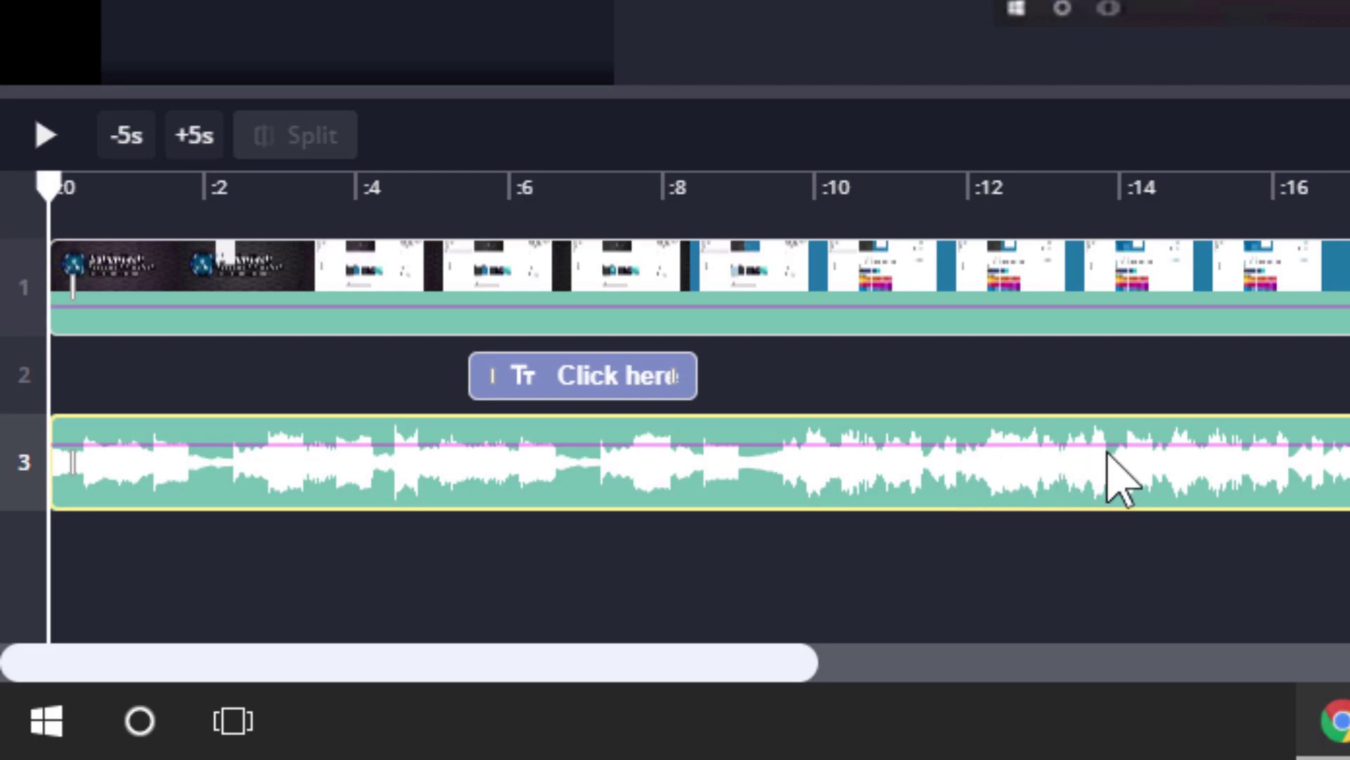
left_click_drag(1118, 517, 1193, 389)
left_click_drag(1267, 420, 1267, 439)
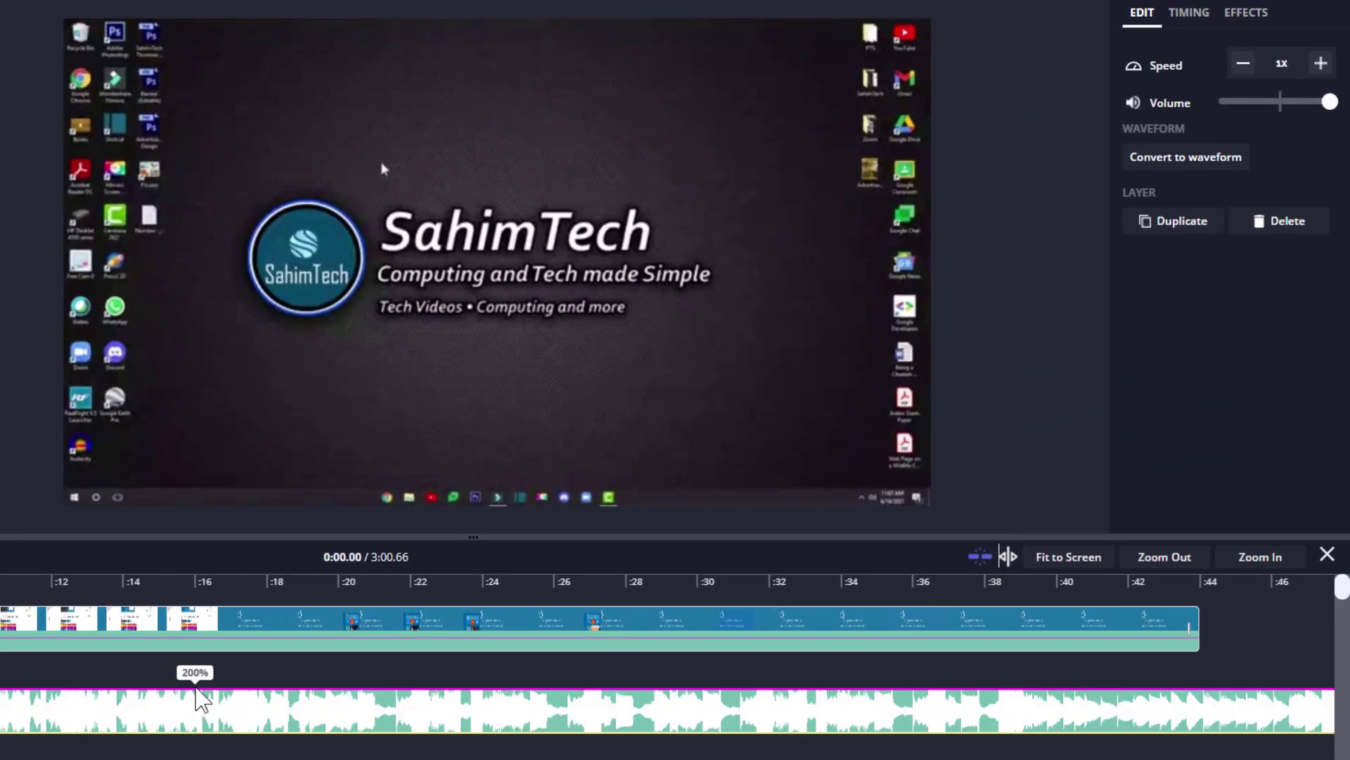
left_click_drag(1301, 104, 1029, 185)
left_click_drag(1236, 155, 1343, 112)
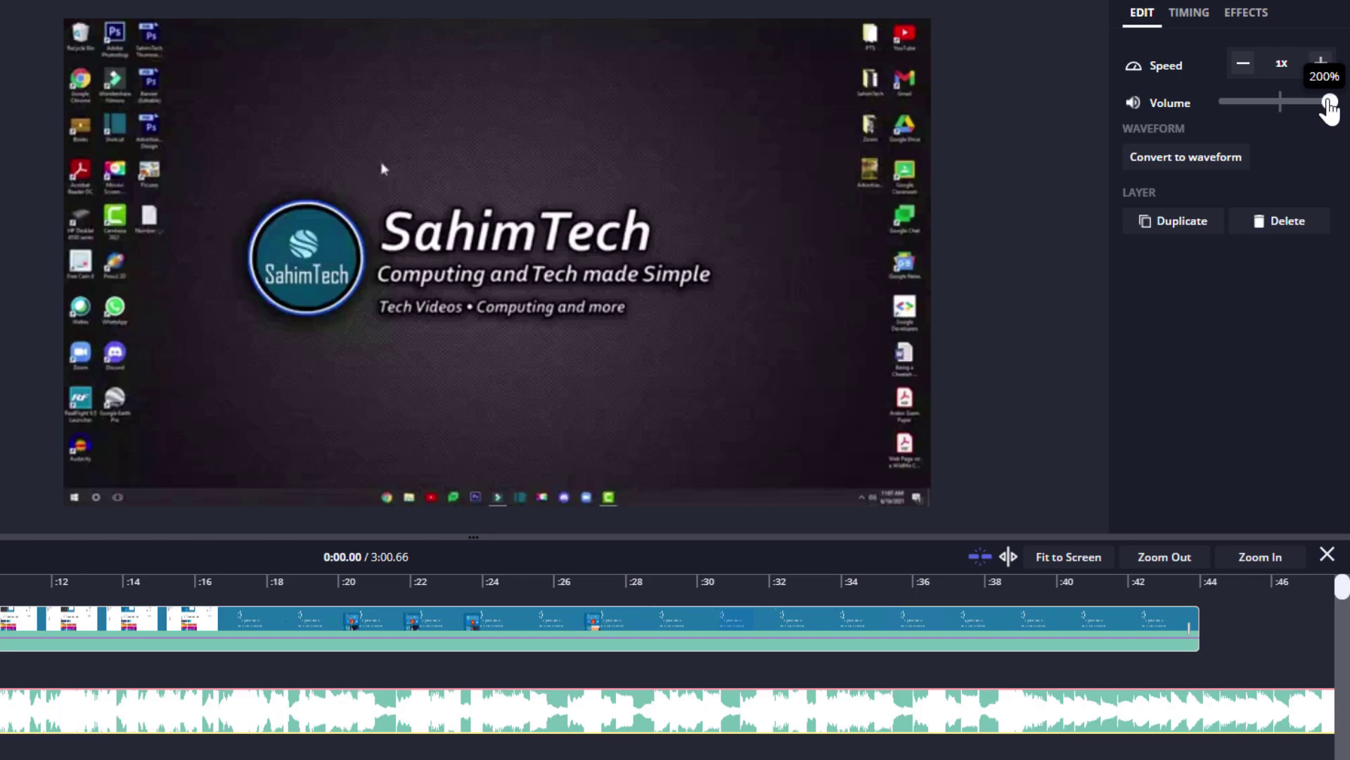
left_click_drag(1329, 104, 1283, 125)
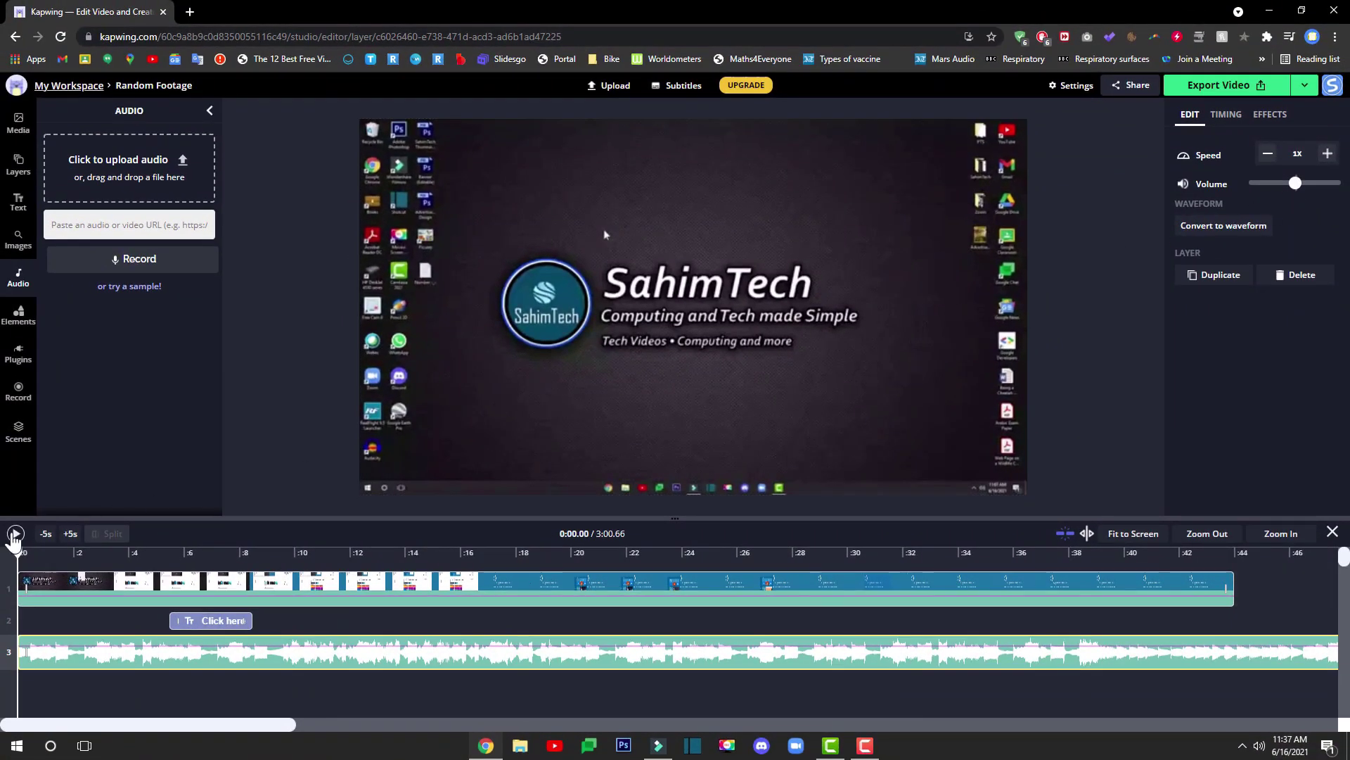
- Scrub through the timeline and briefly play the footage together with the music from about 0:31
left_click(74, 555)
left_click_drag(73, 552, 868, 619)
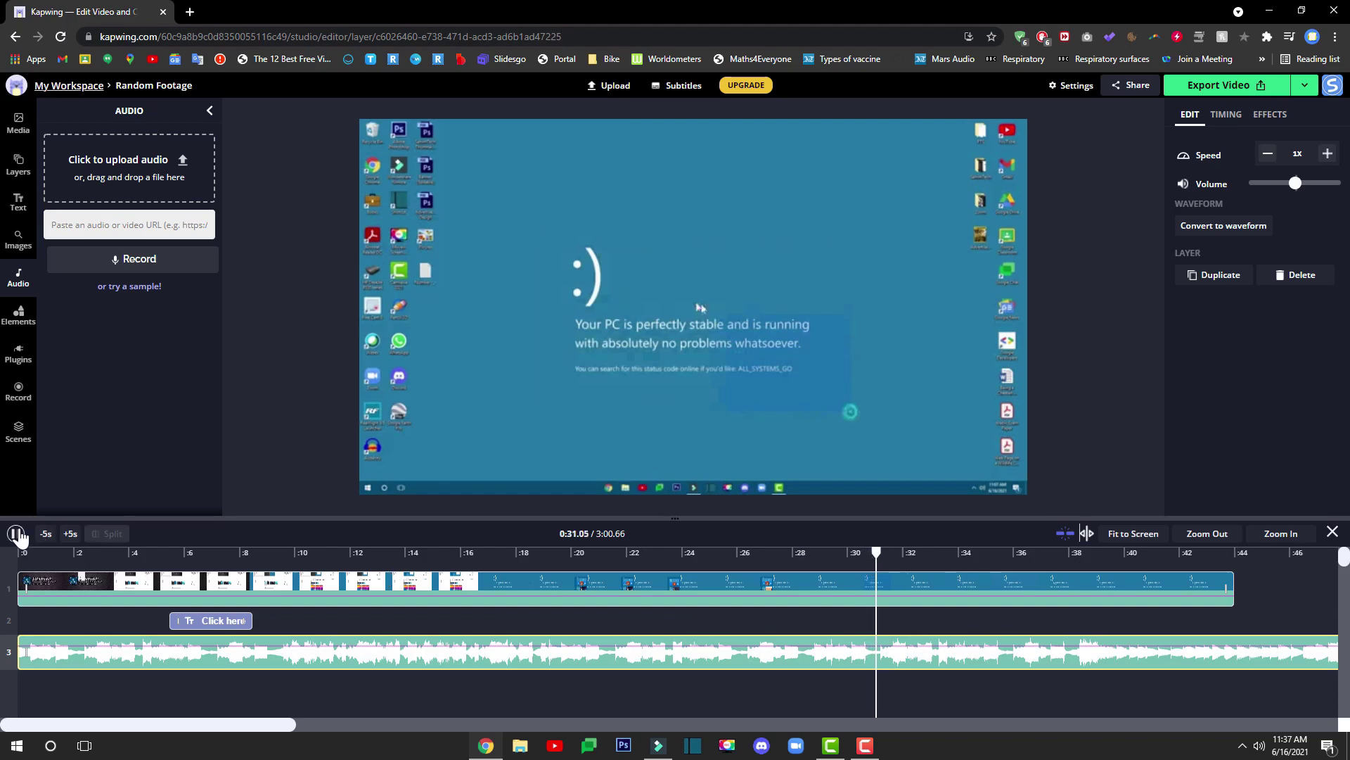
left_click(16, 534)
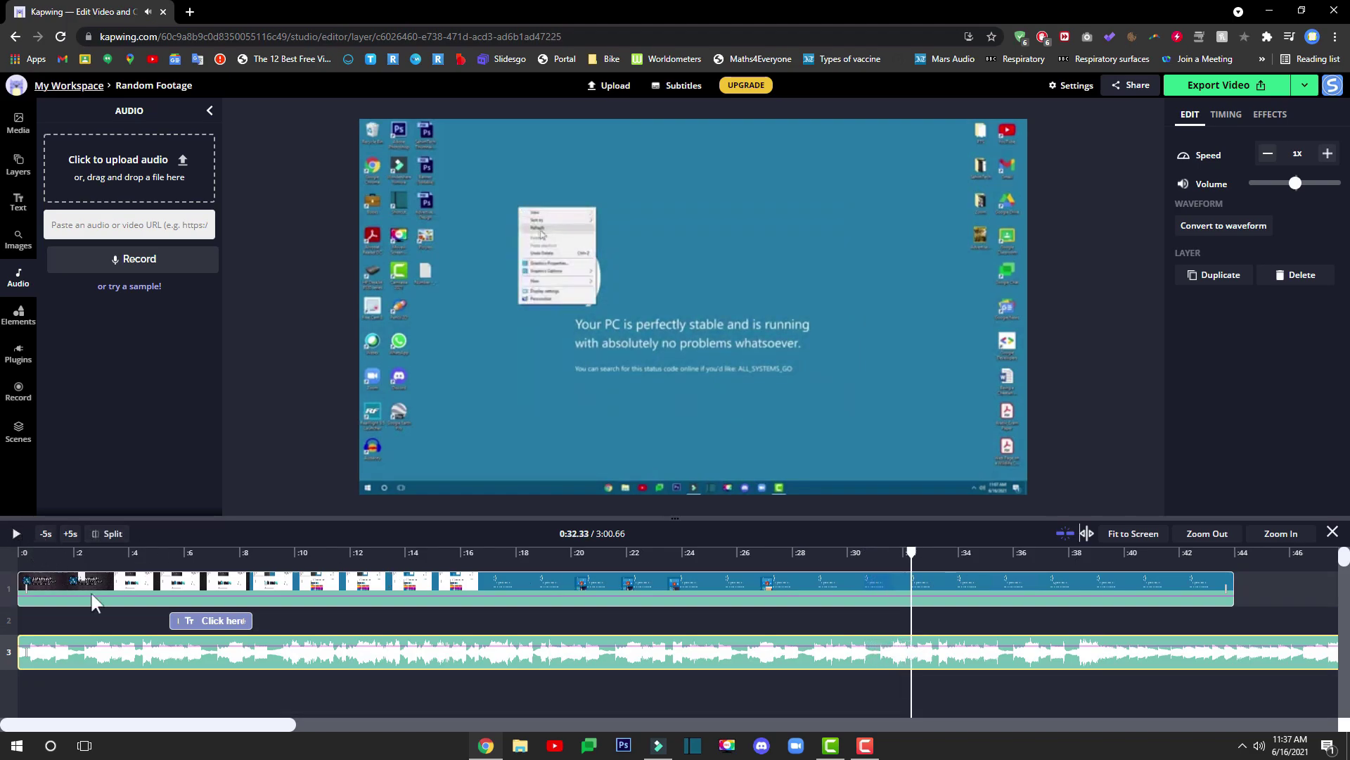
- Split the music clip at 0:44.00, exactly where the video ends
left_click_drag(243, 727, 363, 699)
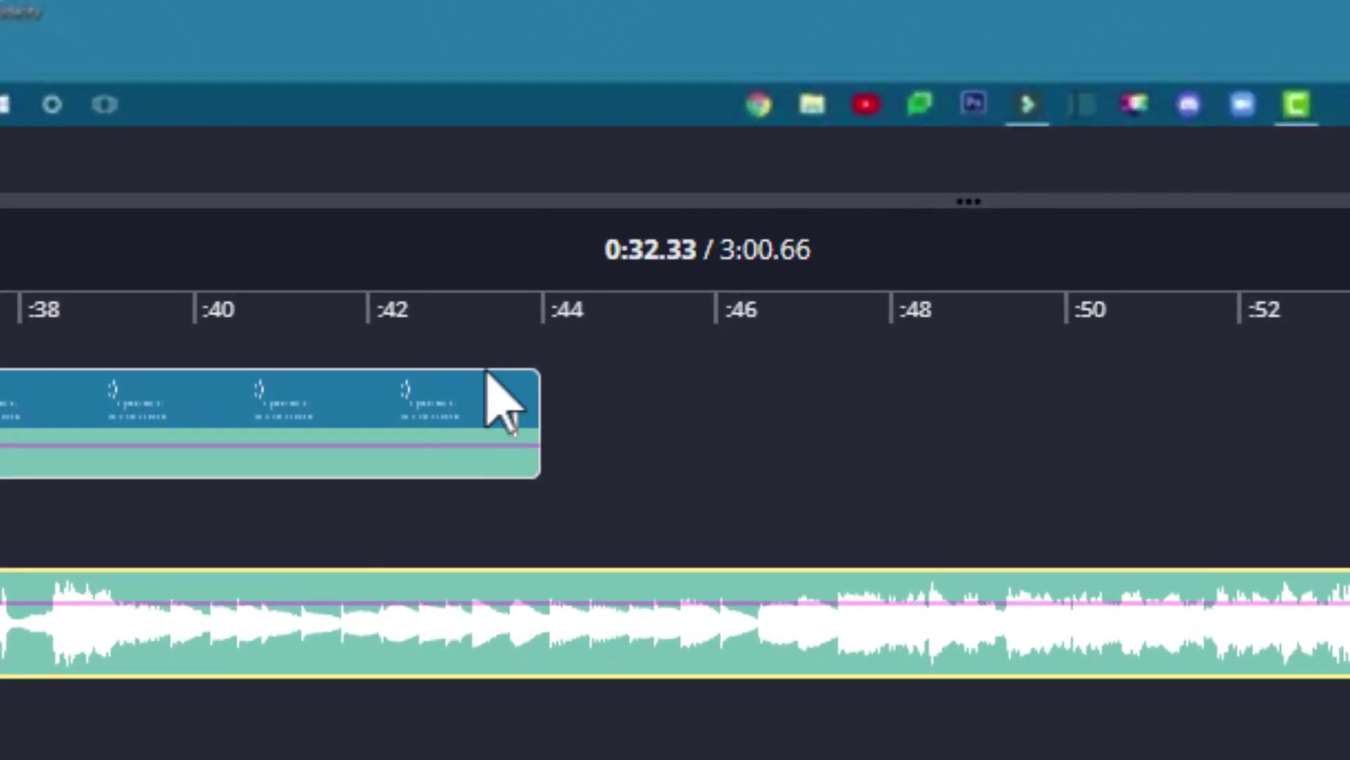
left_click(674, 555)
left_click_drag(540, 313, 1213, 485)
mouse_move(611, 538)
left_mouse_down()
mouse_move(534, 530)
mouse_move(613, 553)
left_mouse_up()
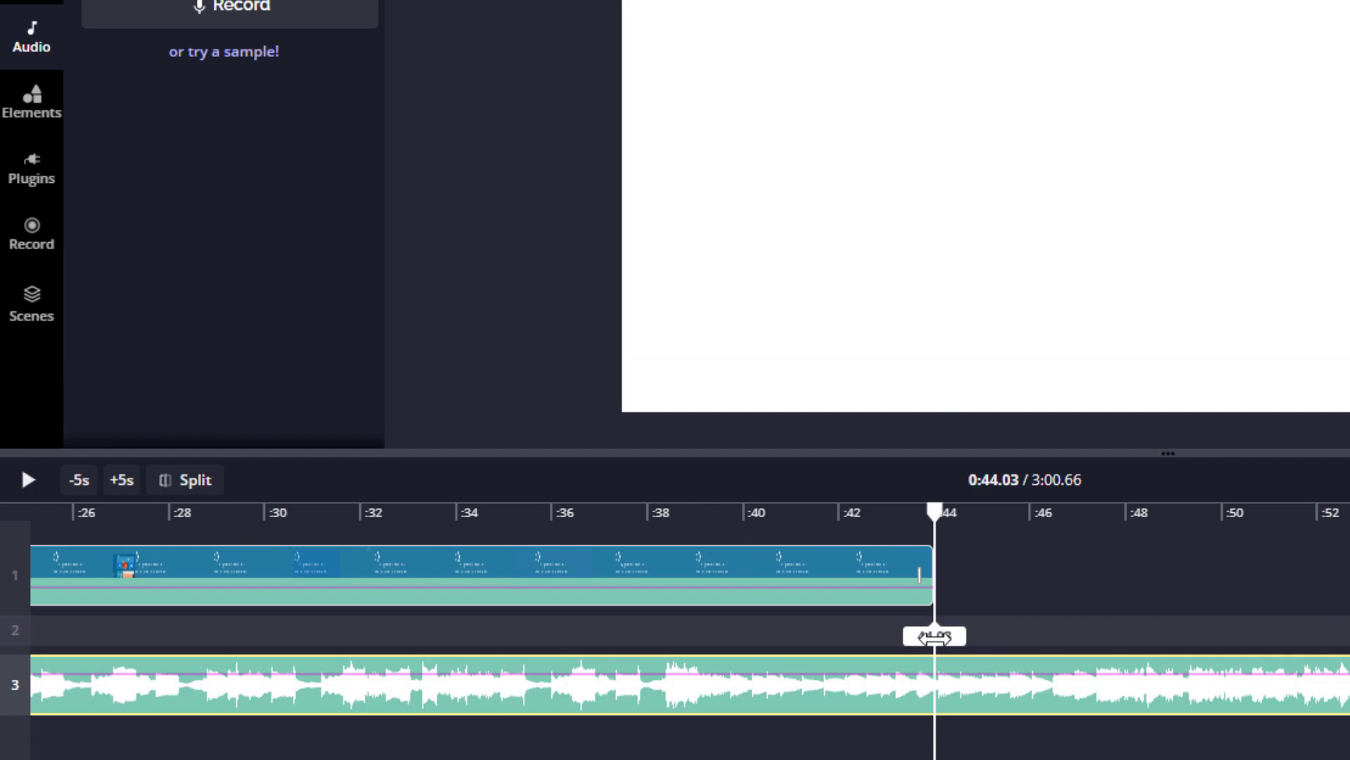
left_click_drag(935, 636, 933, 636)
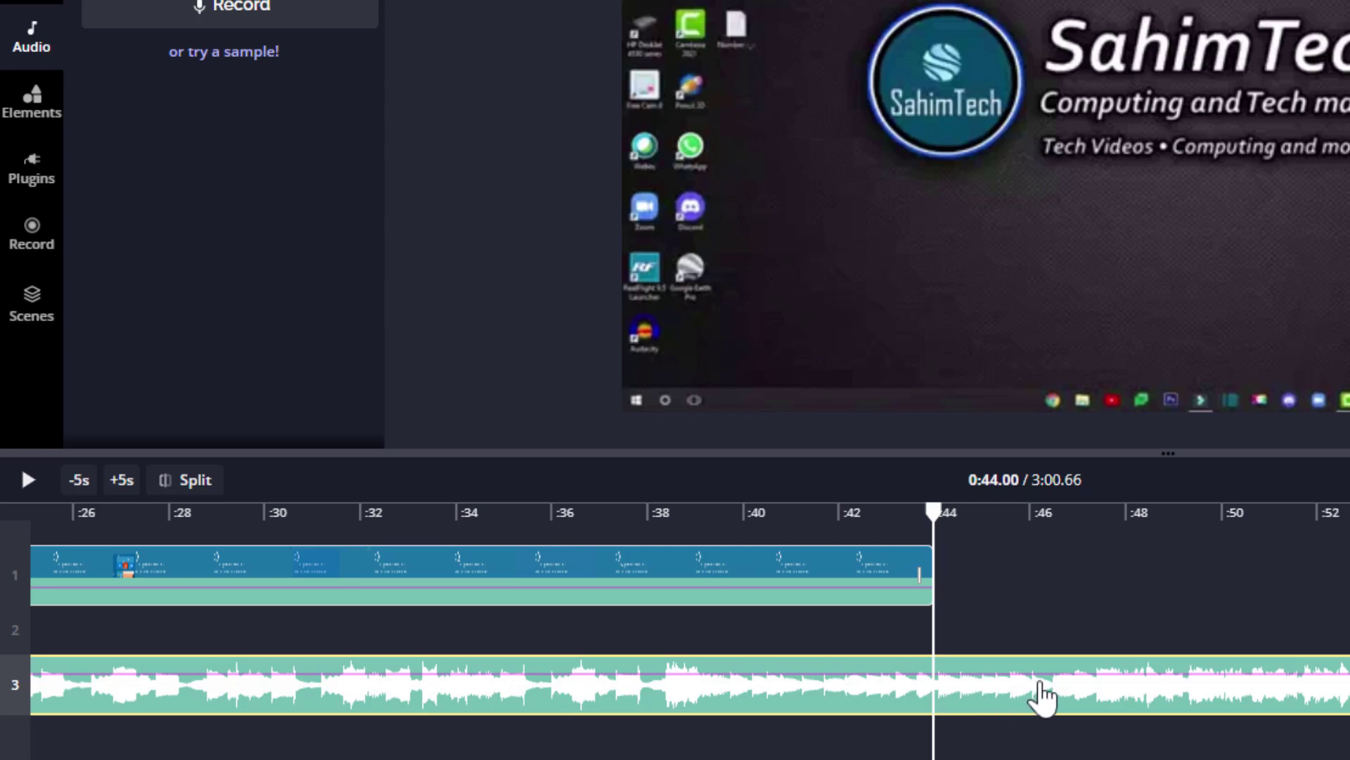
left_click(182, 480)
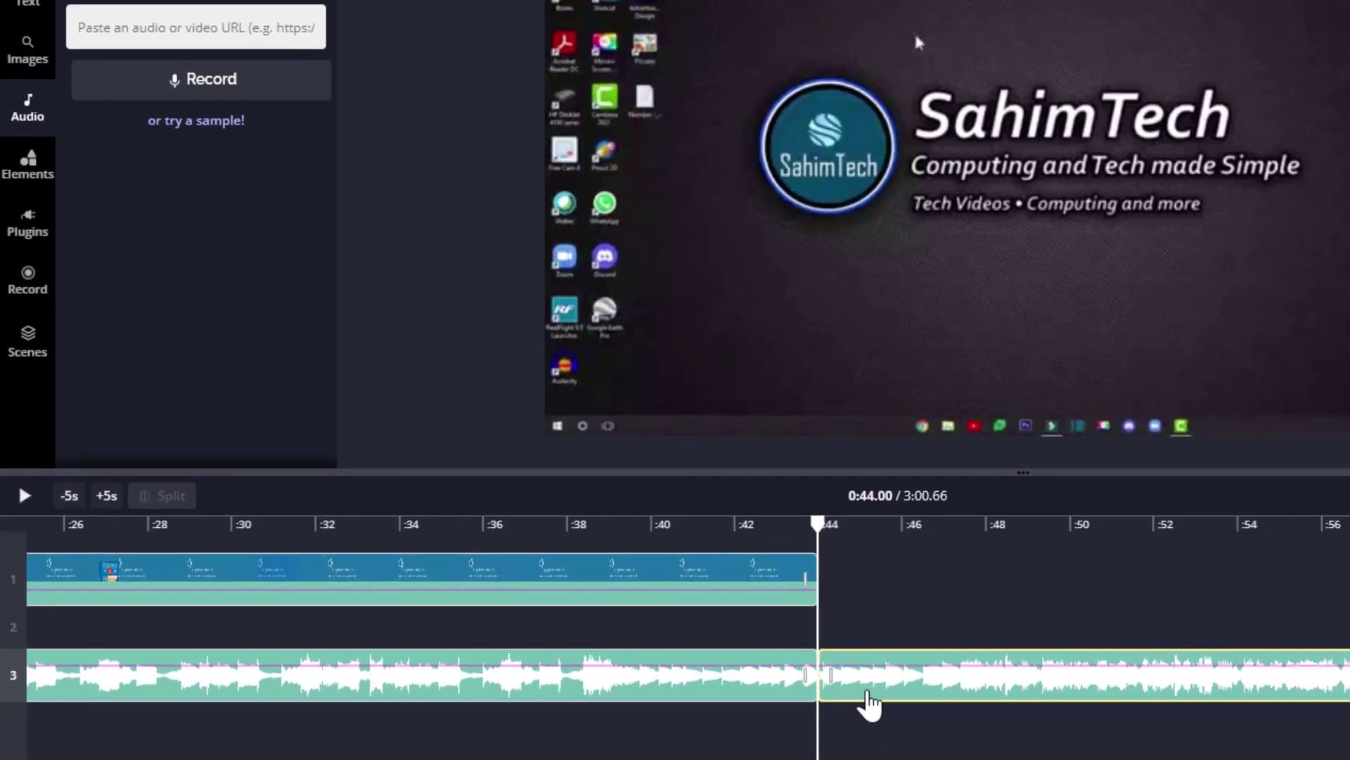
- Delete the leftover music after the split and keep the remaining clip's end aligned with the video at 44.00
mouse_move(870, 703)
left_mouse_down()
mouse_move(959, 702)
mouse_move(869, 706)
left_mouse_up()
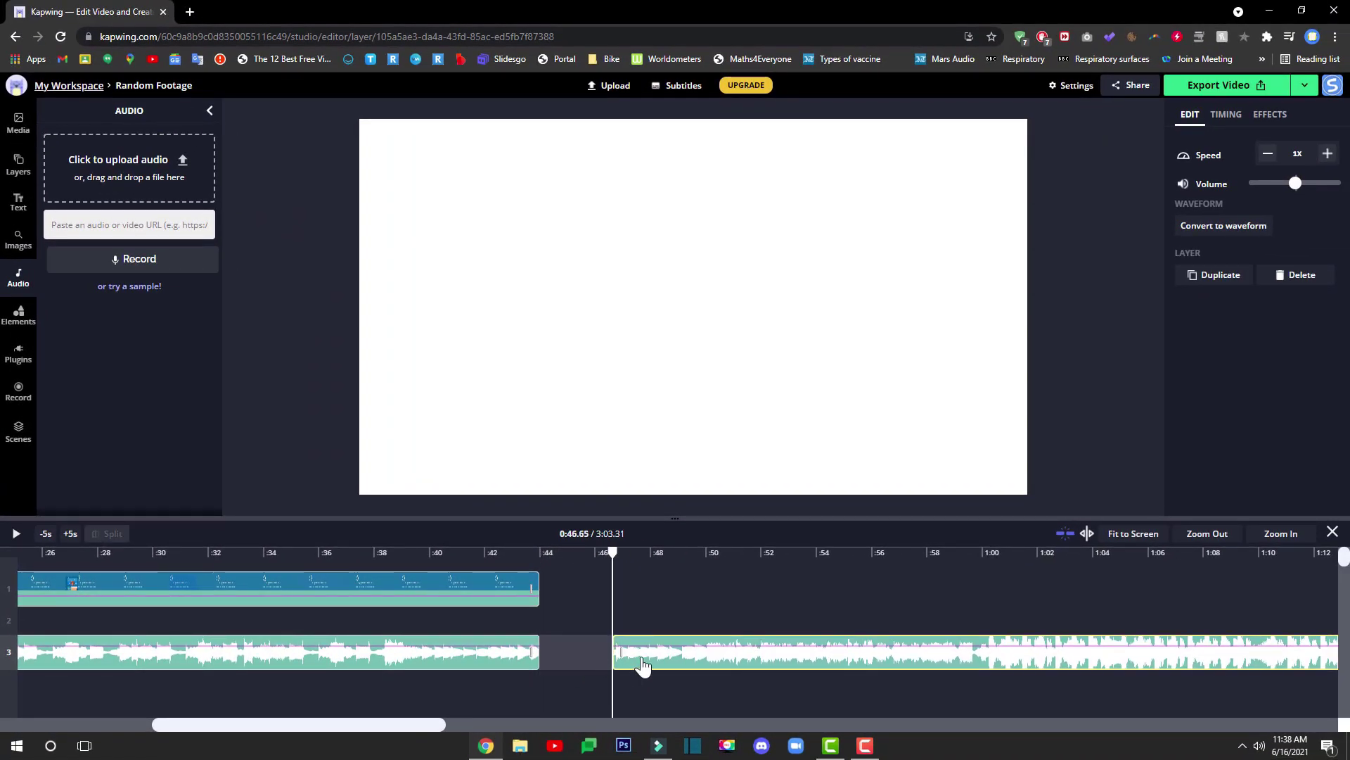
key("Delete")
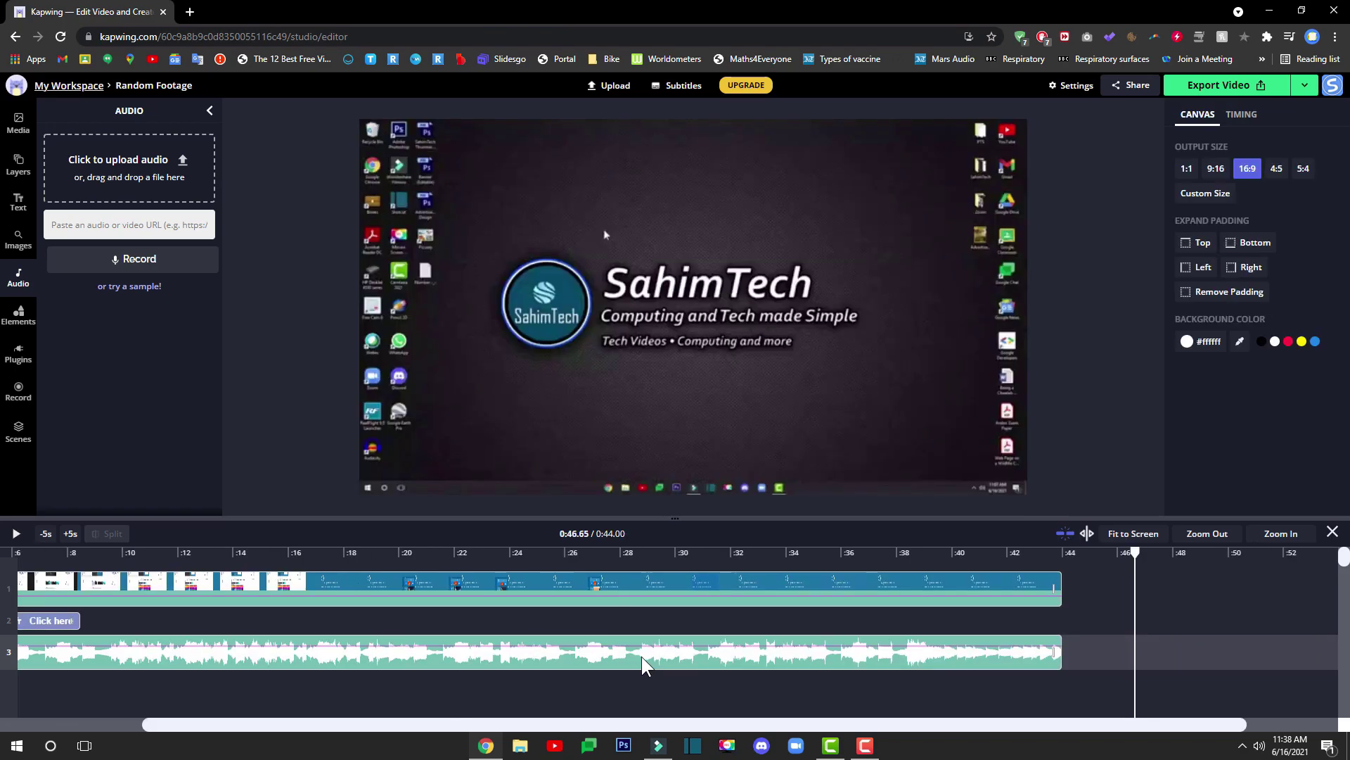
mouse_move(1059, 657)
left_mouse_down()
mouse_move(927, 647)
mouse_move(1061, 647)
left_mouse_up()
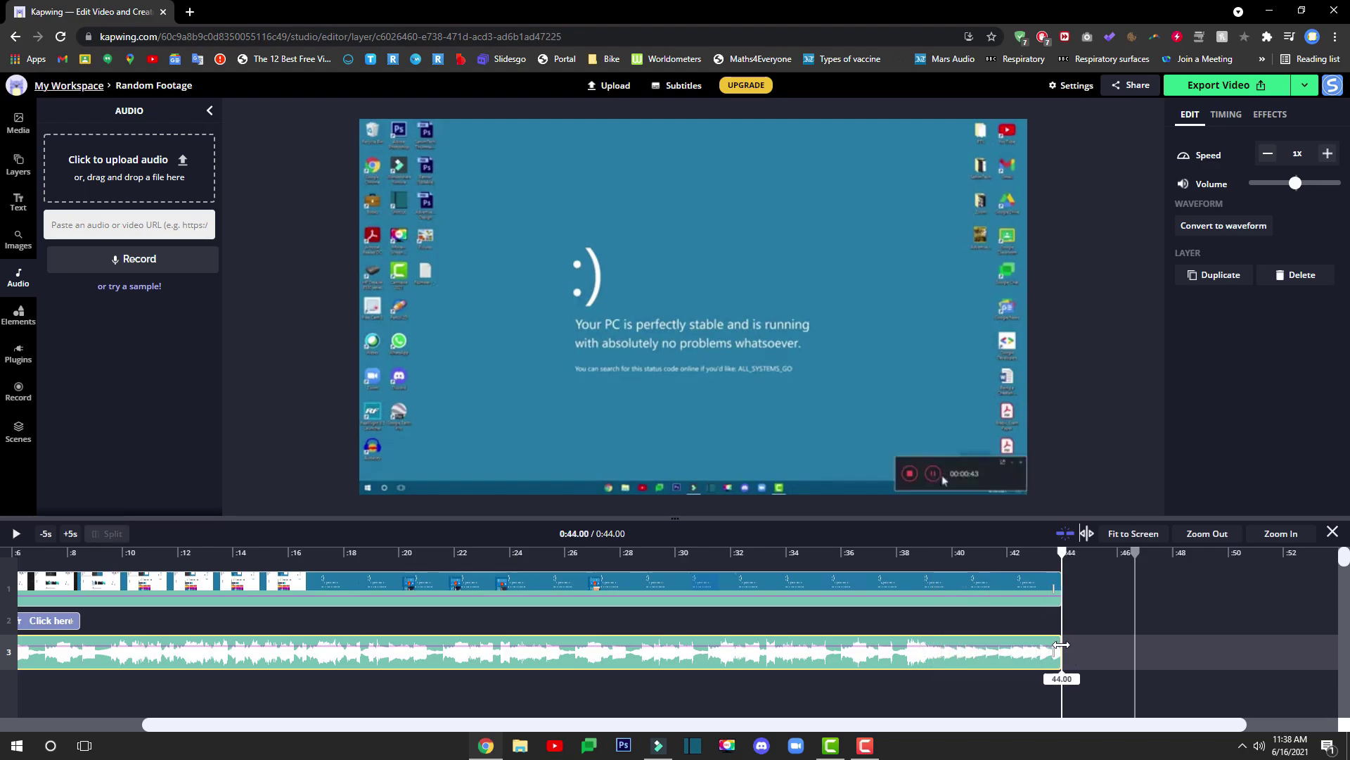
- Play the project briefly from the beginning with the trimmed music
left_click(1010, 553)
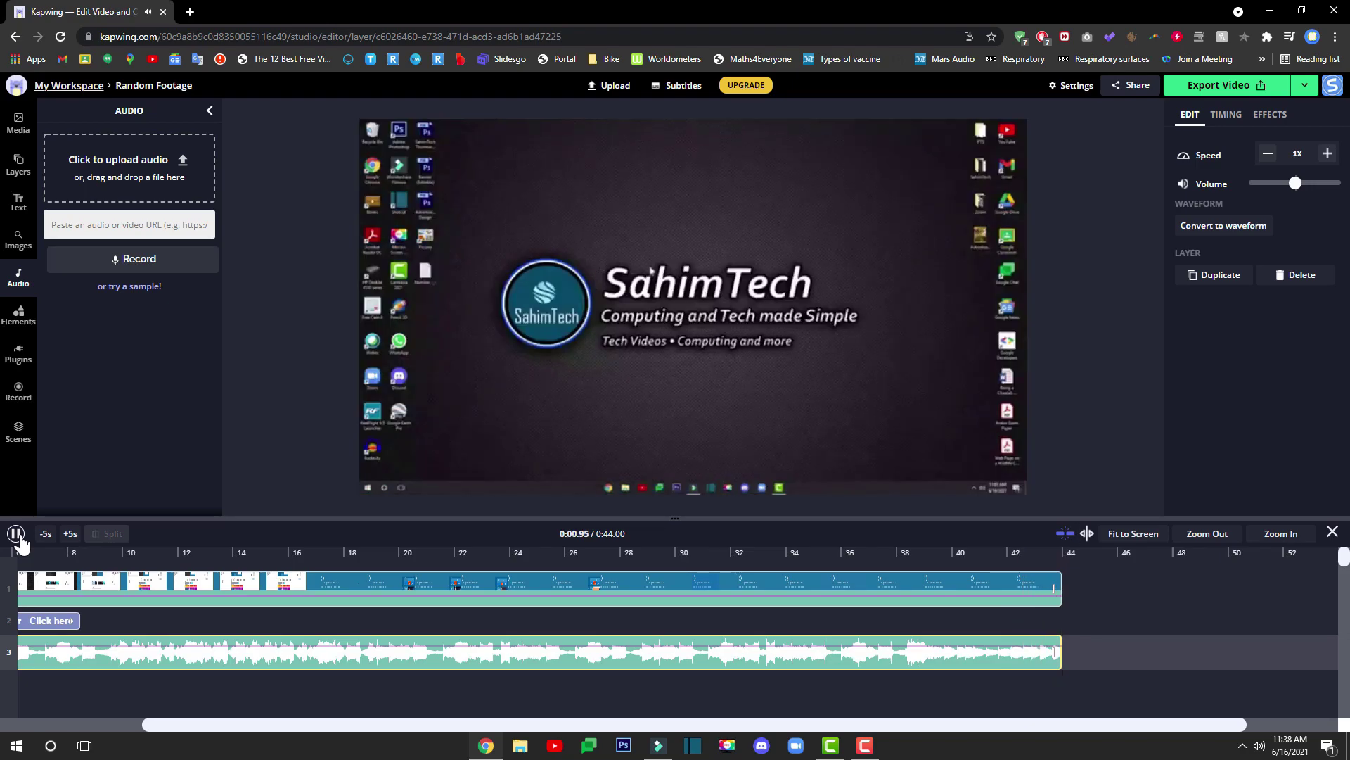
left_click_drag(289, 728, 64, 745)
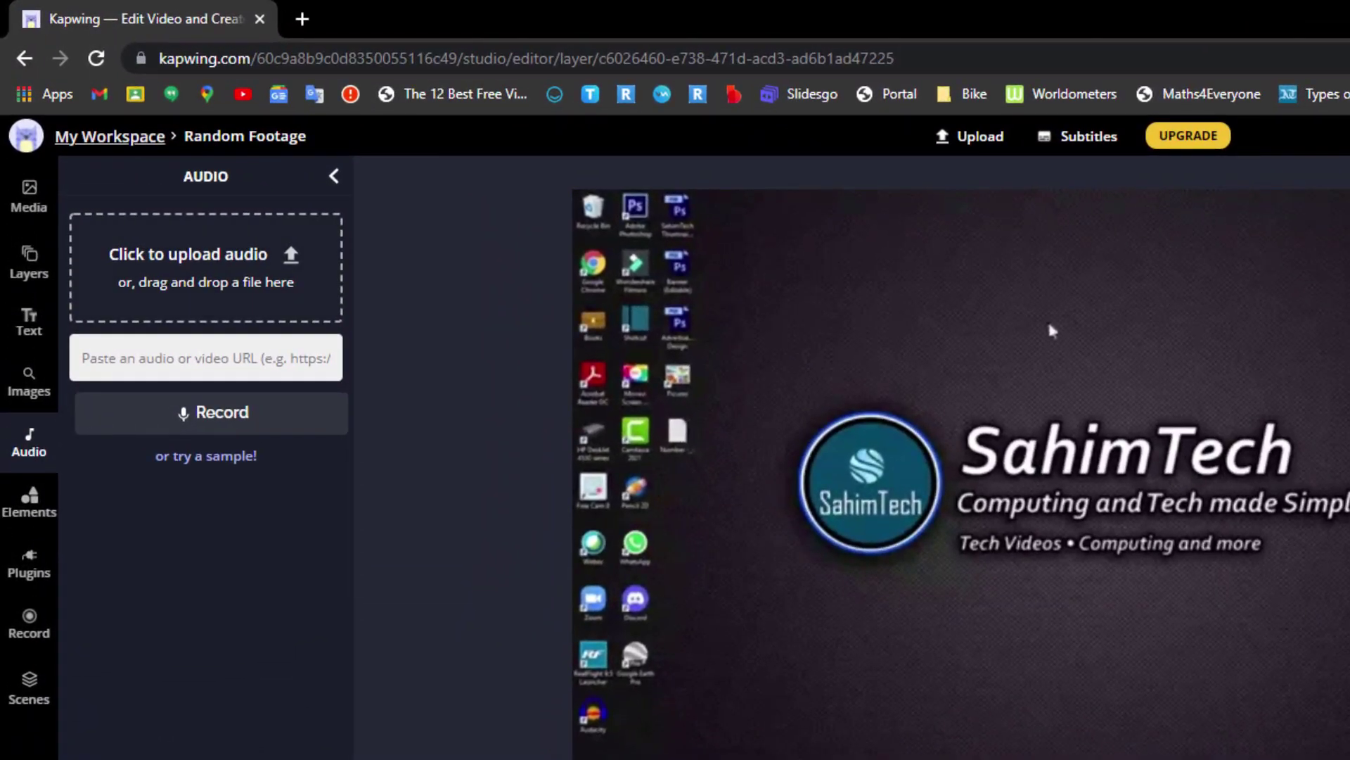
- Add an arrow shape to the video and move its clip to start at about 0:12.55 on the timeline
left_click(25, 501)
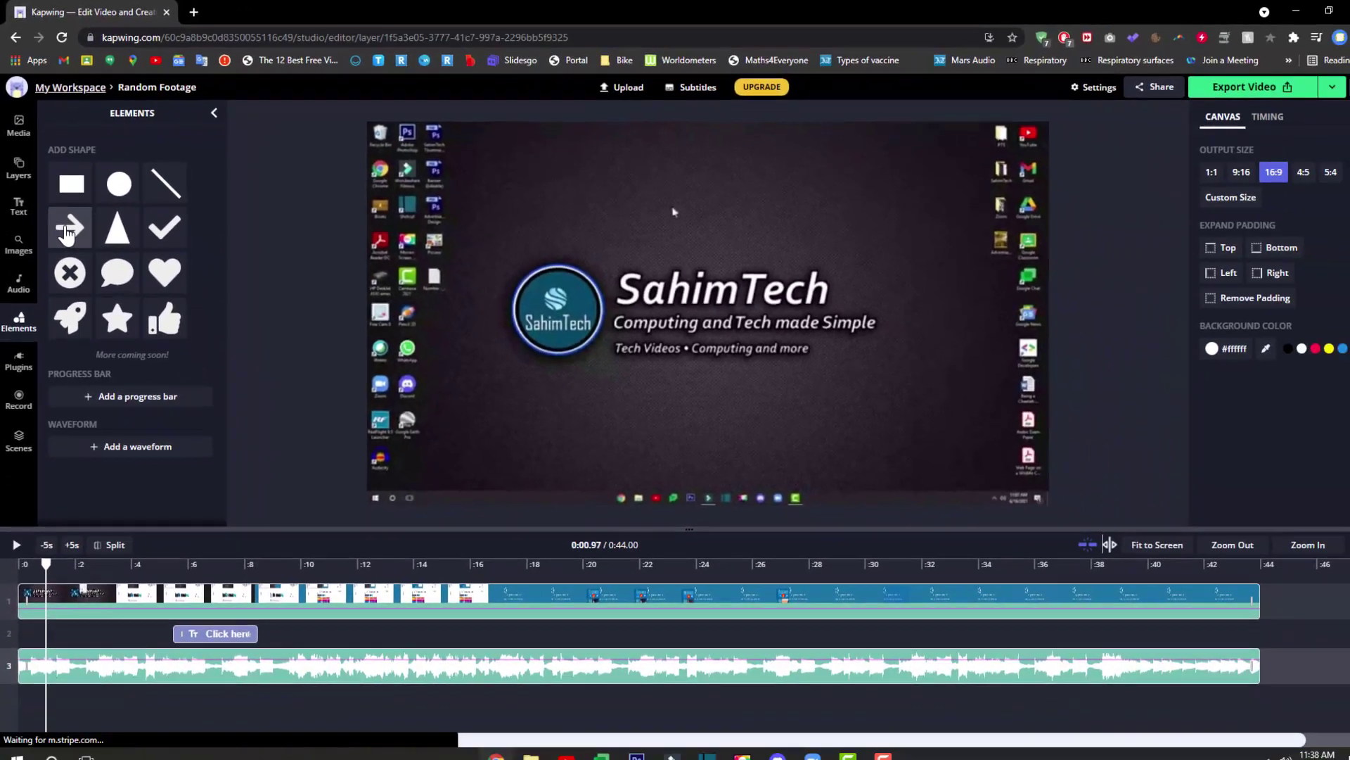
left_click(232, 257)
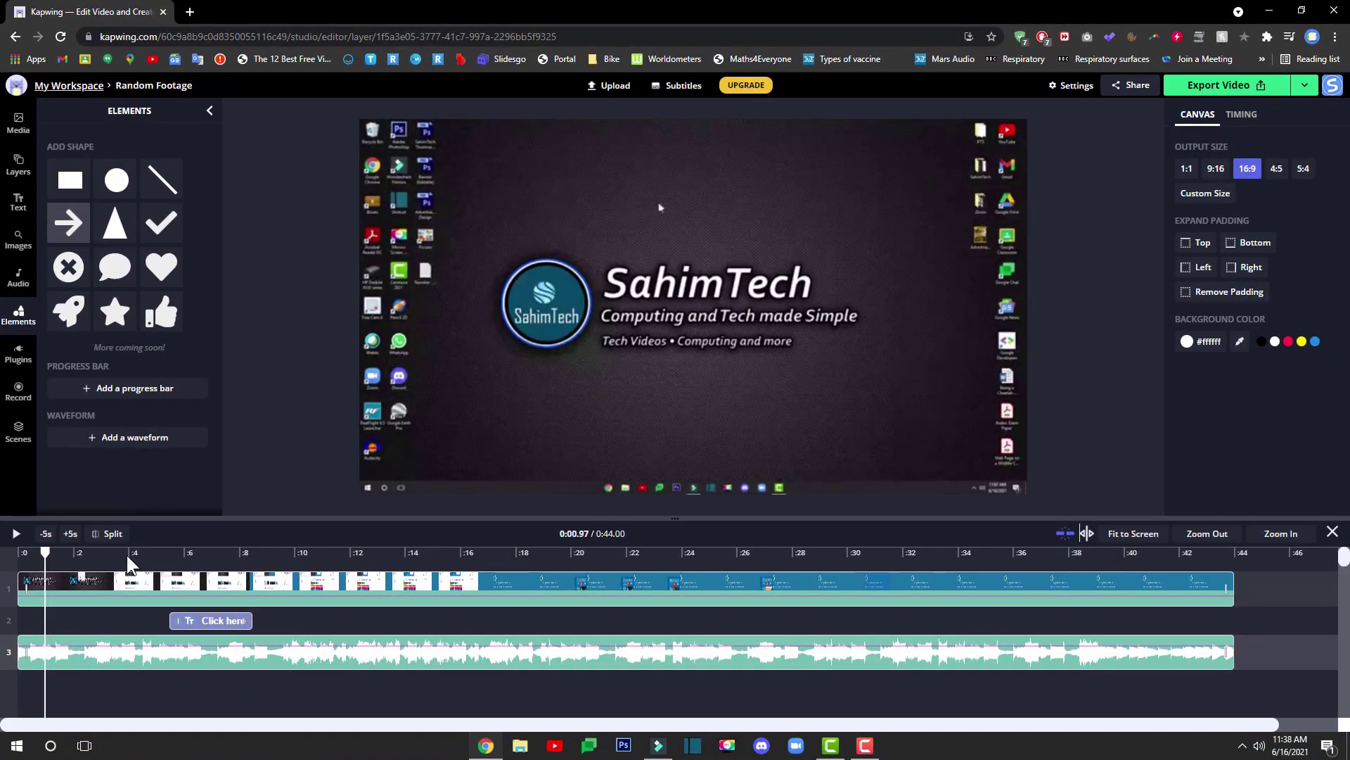
left_click(129, 556)
left_click_drag(146, 552, 359, 553)
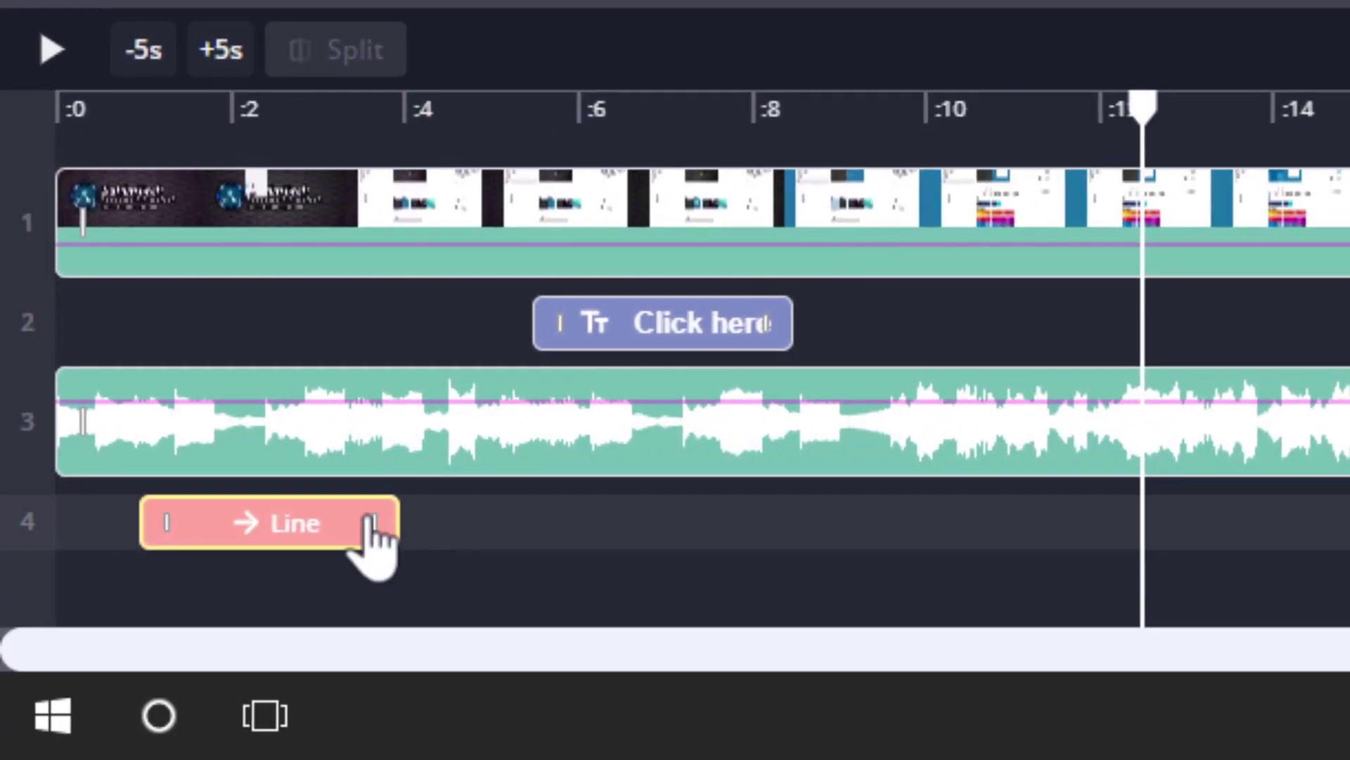
left_click_drag(115, 685, 142, 689)
left_click_drag(453, 540, 1324, 530)
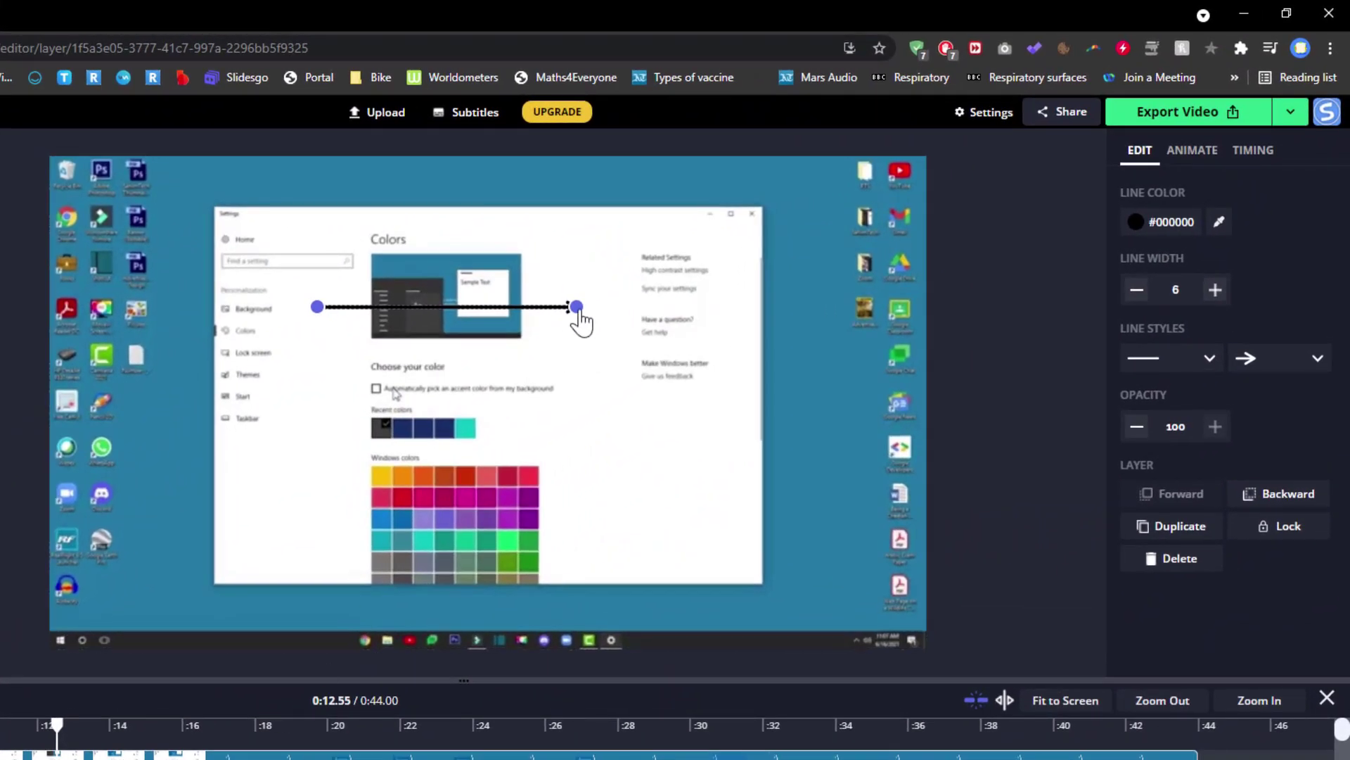
- Point the arrow's tip at the accent color checkbox and give it a dashed line with a solid filled arrowhead
left_click_drag(579, 312, 384, 390)
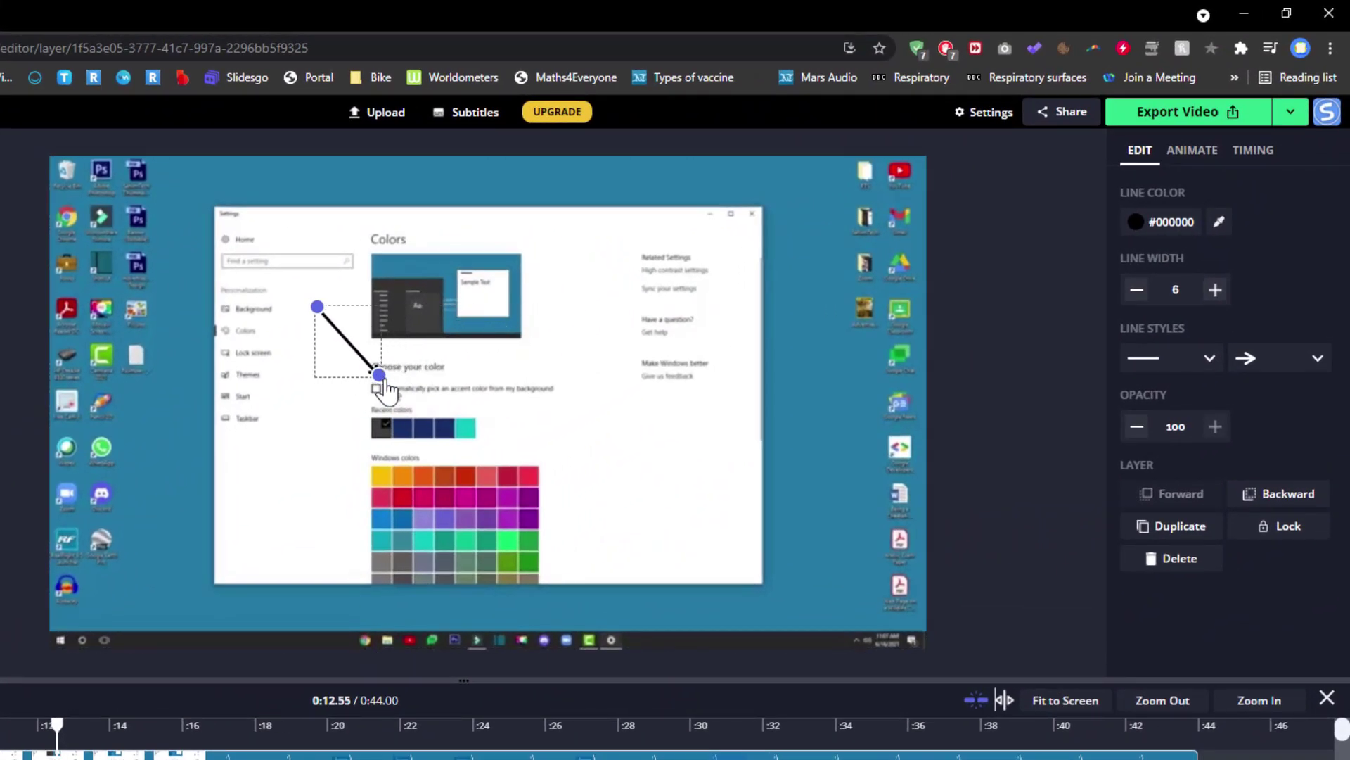
left_click(1297, 364)
left_click(1304, 454)
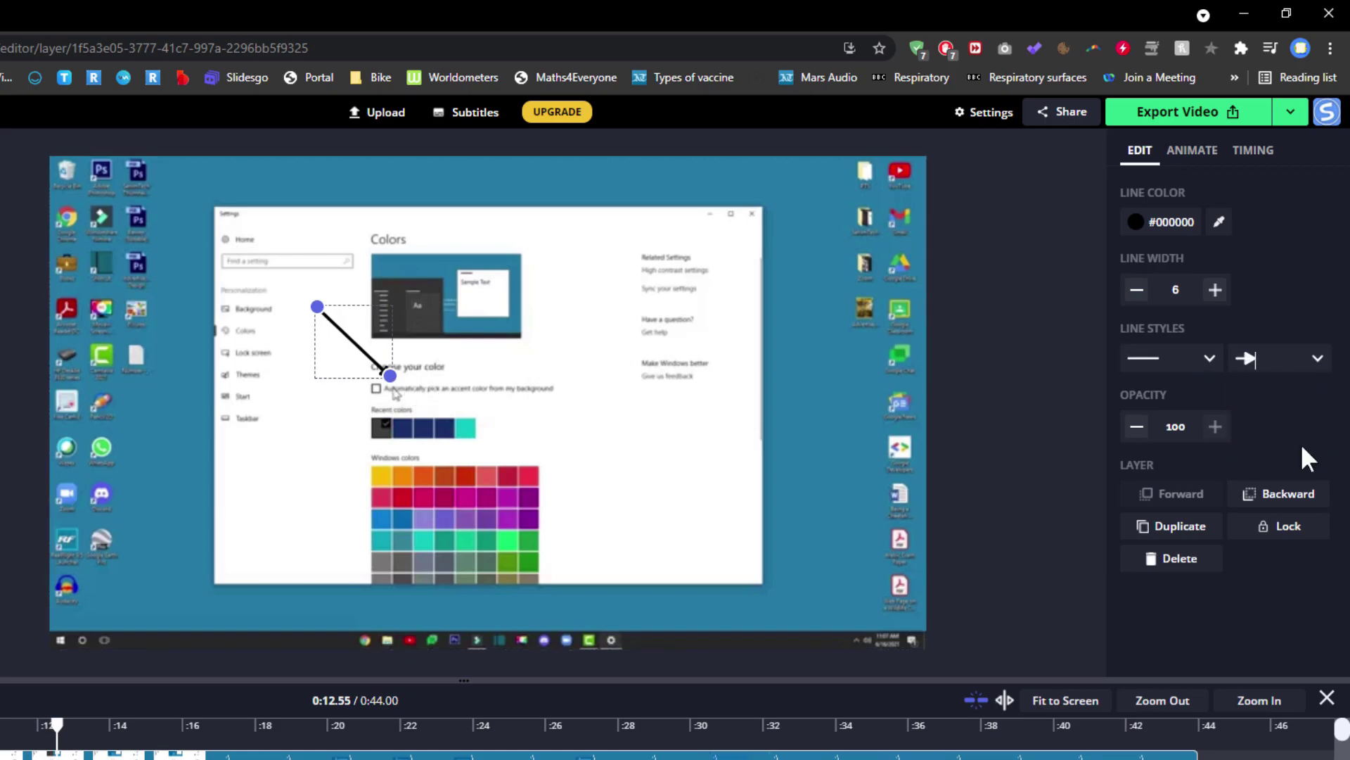
left_click(1209, 358)
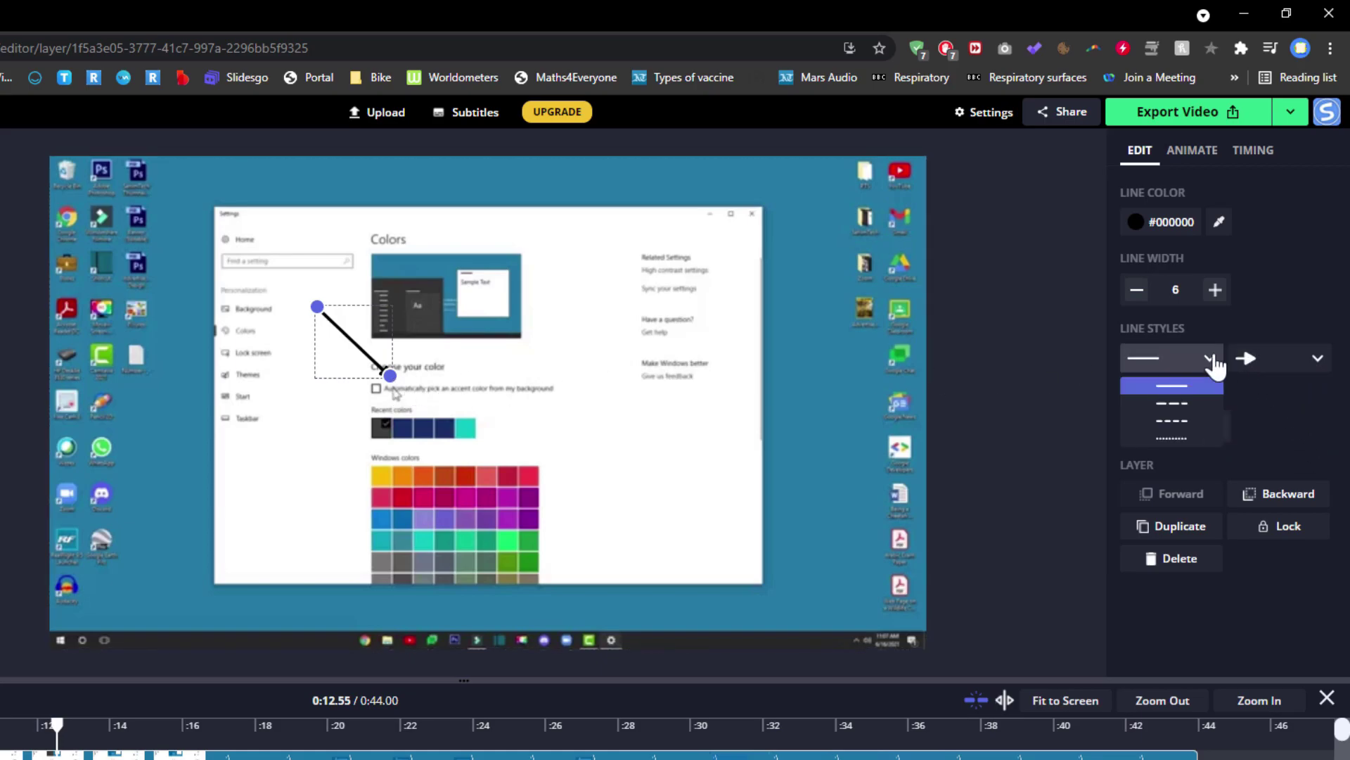
left_click(1196, 413)
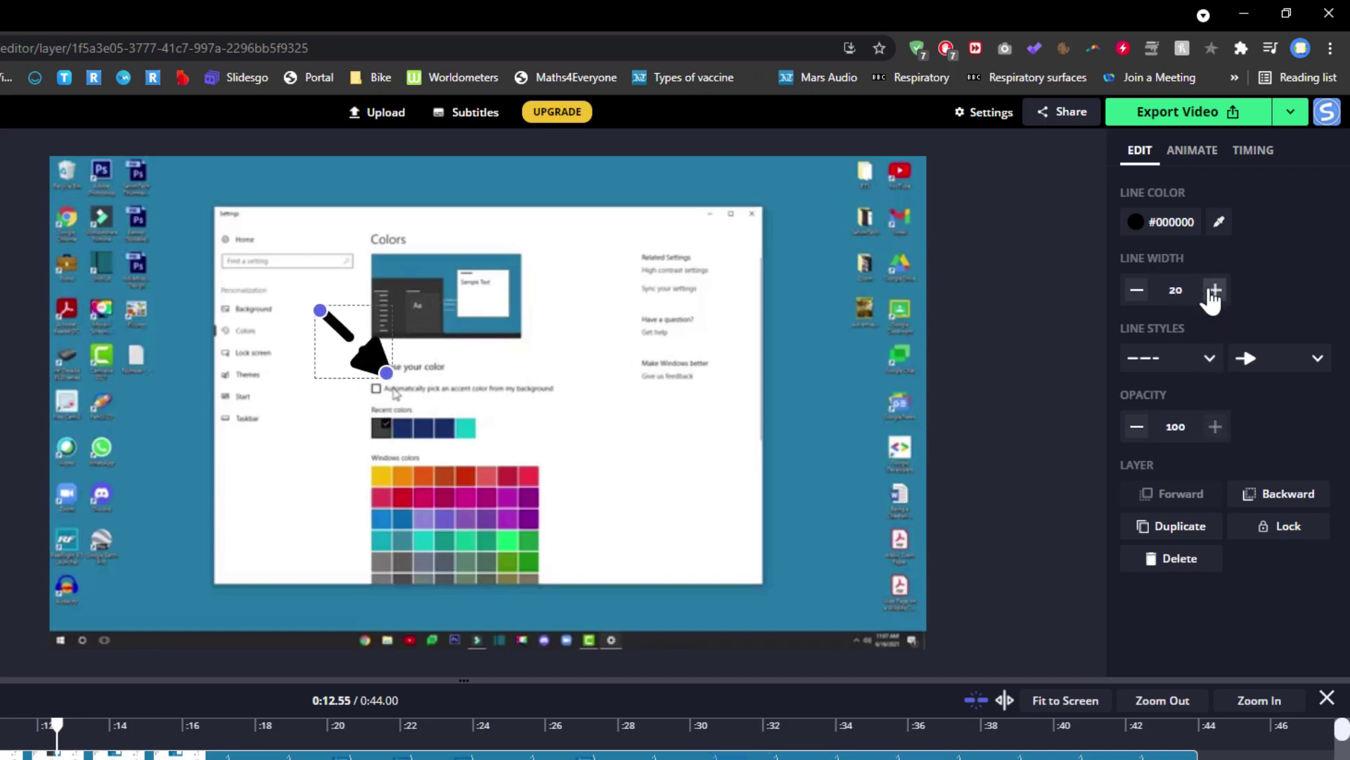
- Restyle the arrow with a solid line, an open arrowhead and a line width of 22, and lengthen it slightly at its tail
left_click(1196, 359)
left_click(1190, 383)
left_click(1278, 372)
left_click(1282, 426)
mouse_move(324, 316)
left_mouse_down()
mouse_move(234, 230)
mouse_move(335, 215)
mouse_move(736, 303)
mouse_move(525, 289)
mouse_move(299, 310)
left_mouse_up()
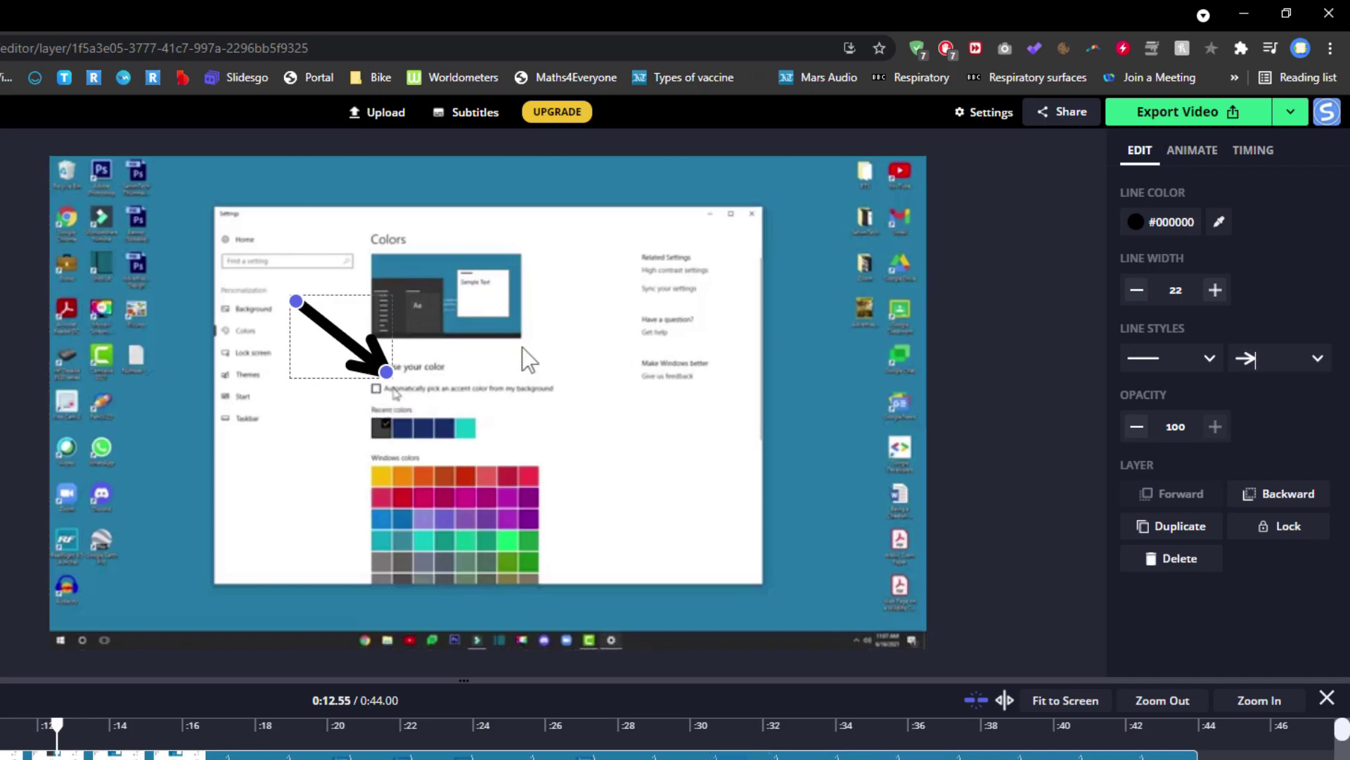
- Try Hue Rotate on the arrow, replace it with a default-speed Slide intro animation, and view the arrow's timing settings
left_click(1183, 160)
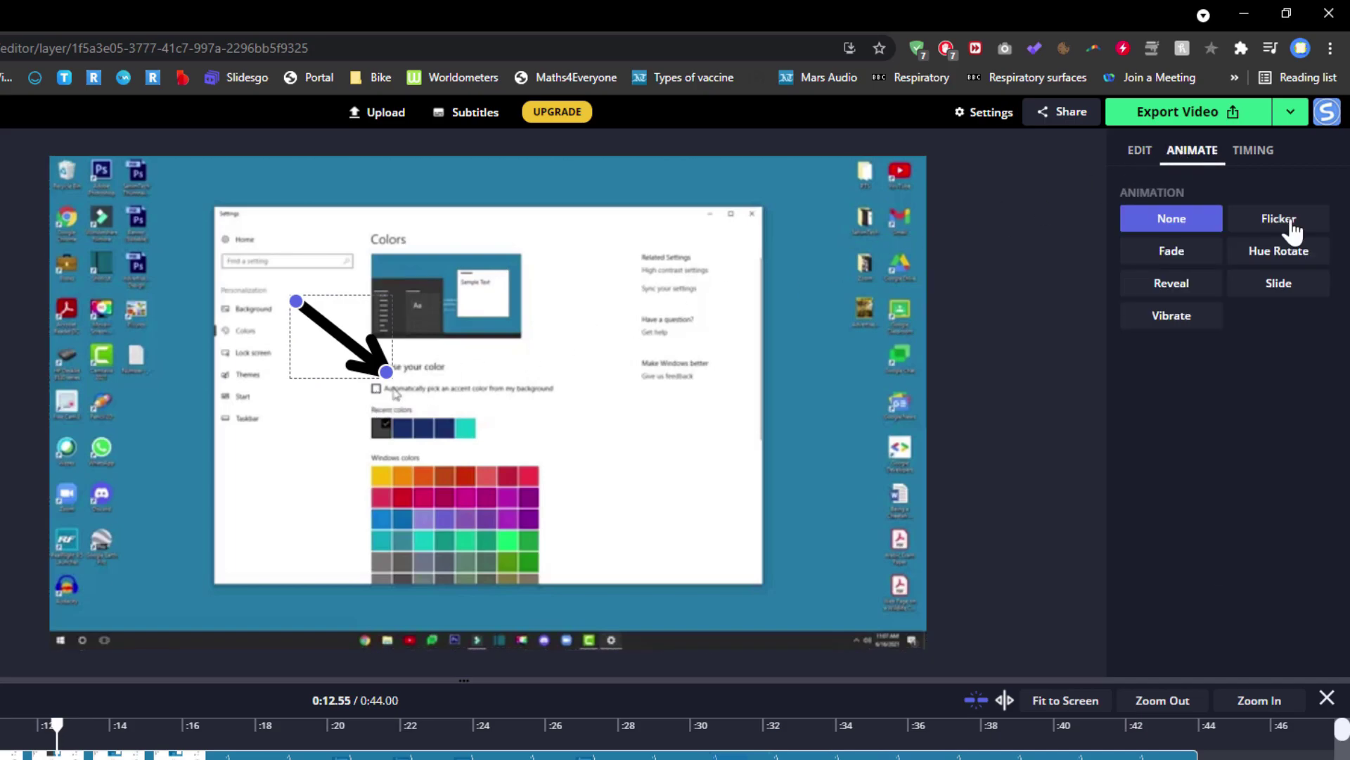
left_click(1281, 254)
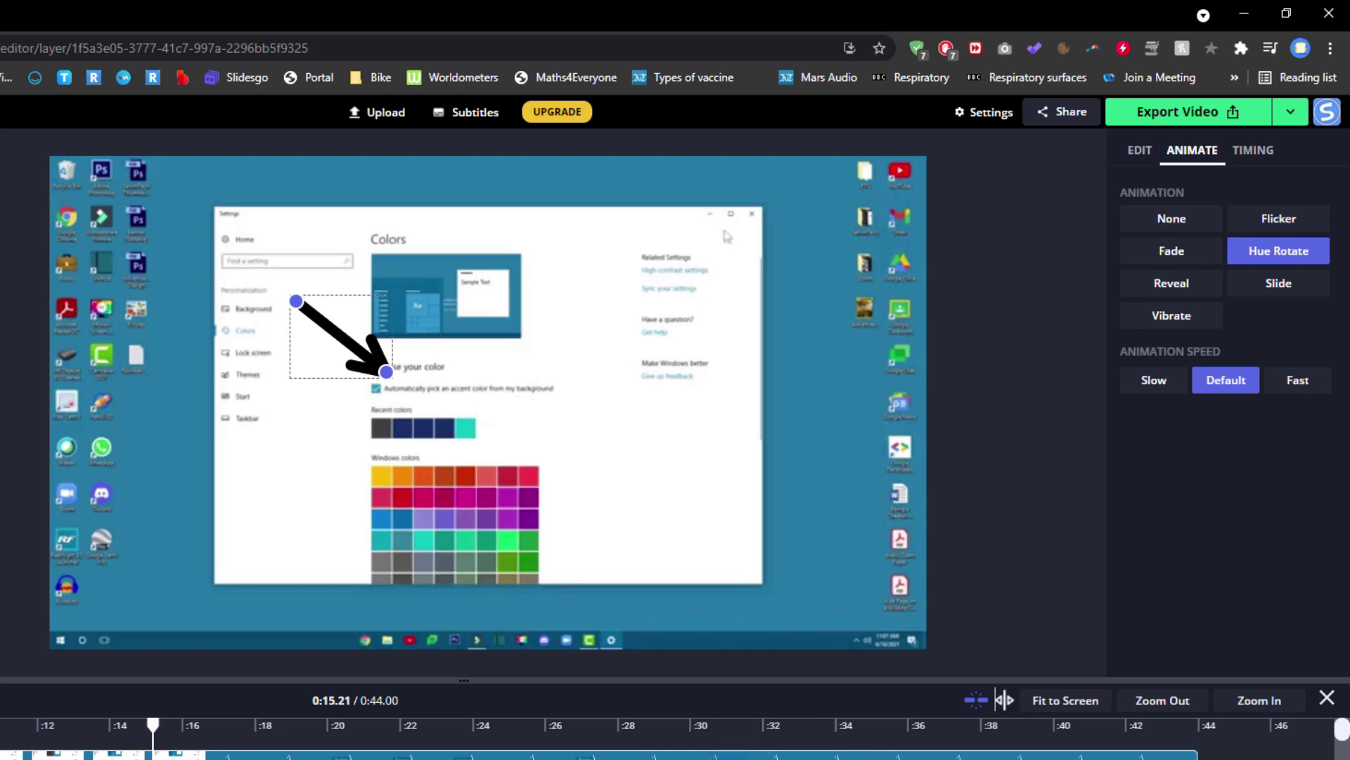
left_click(1291, 289)
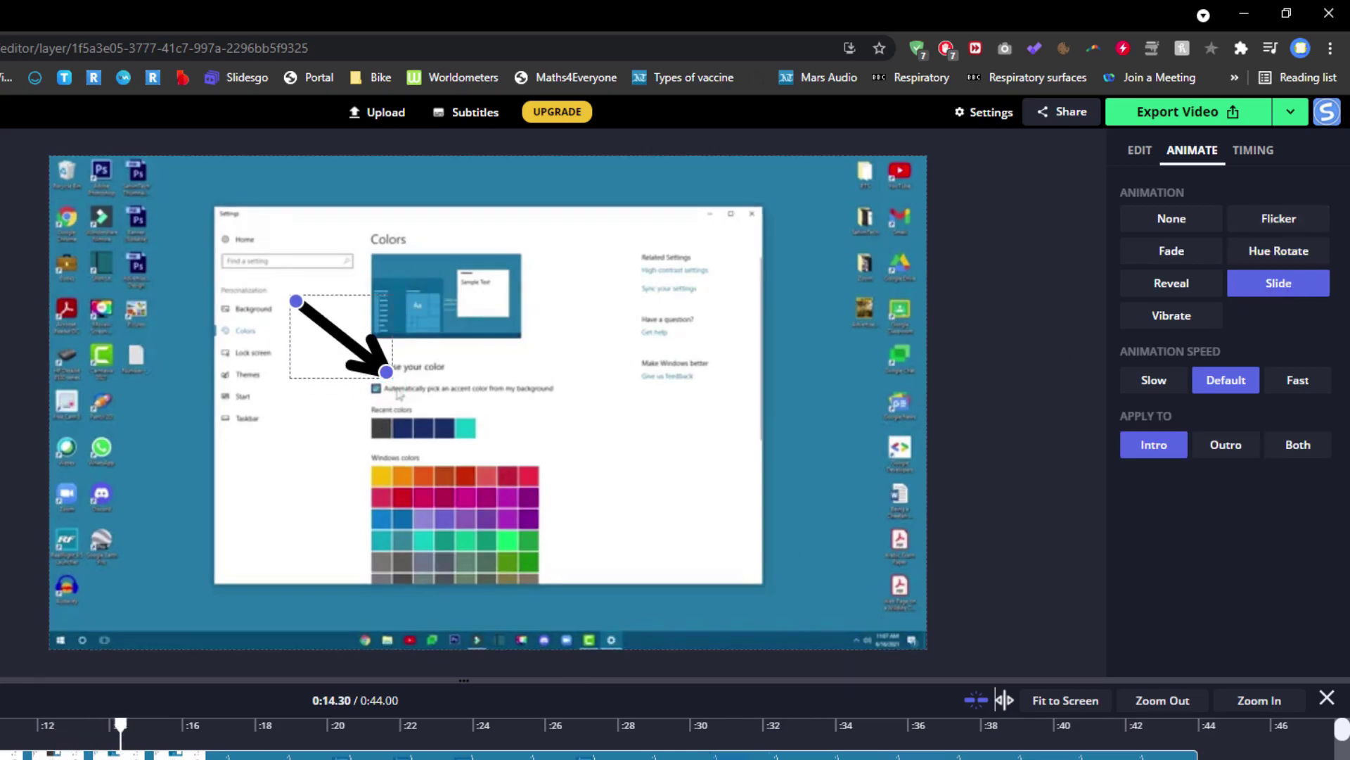
left_click(1252, 156)
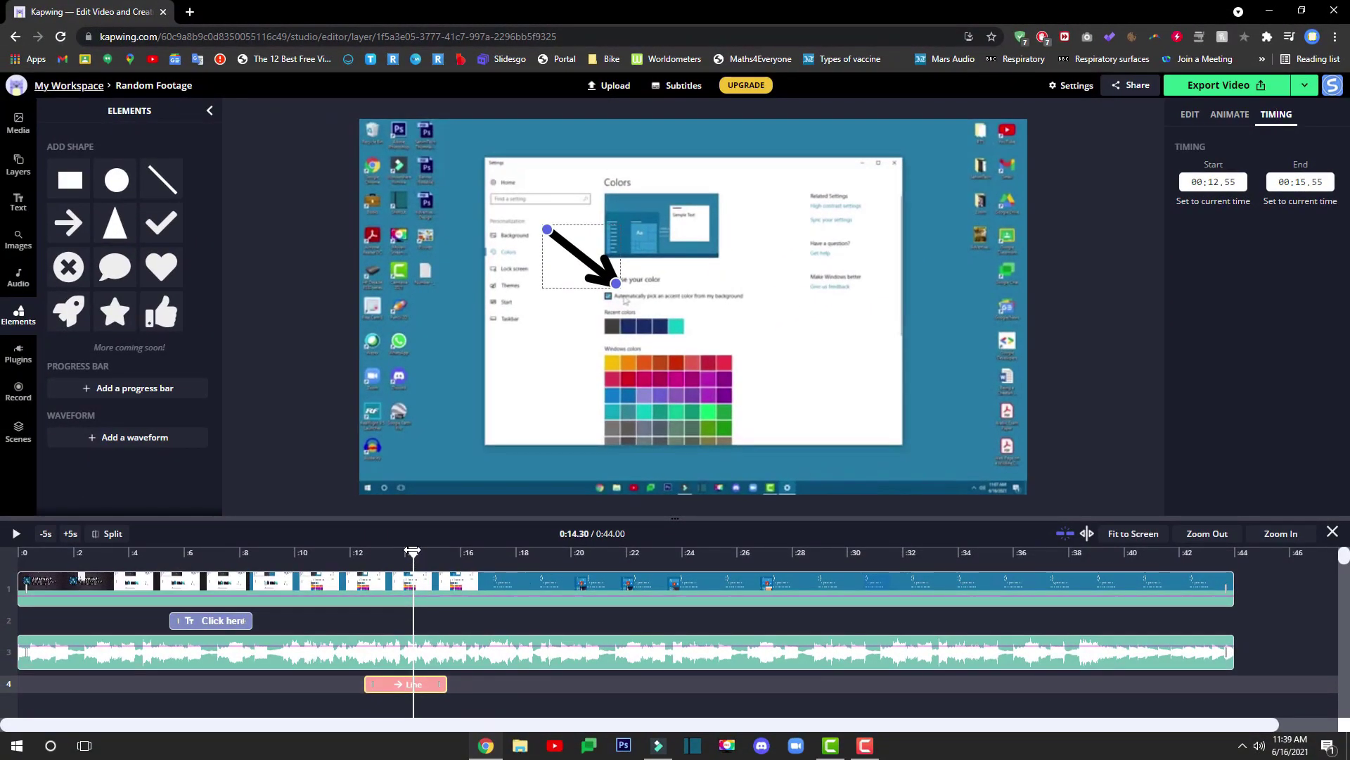
- Play the video from about 0:03.79 to 0:13.57 to preview the text and the arrow's animation
left_click_drag(413, 552, 122, 563)
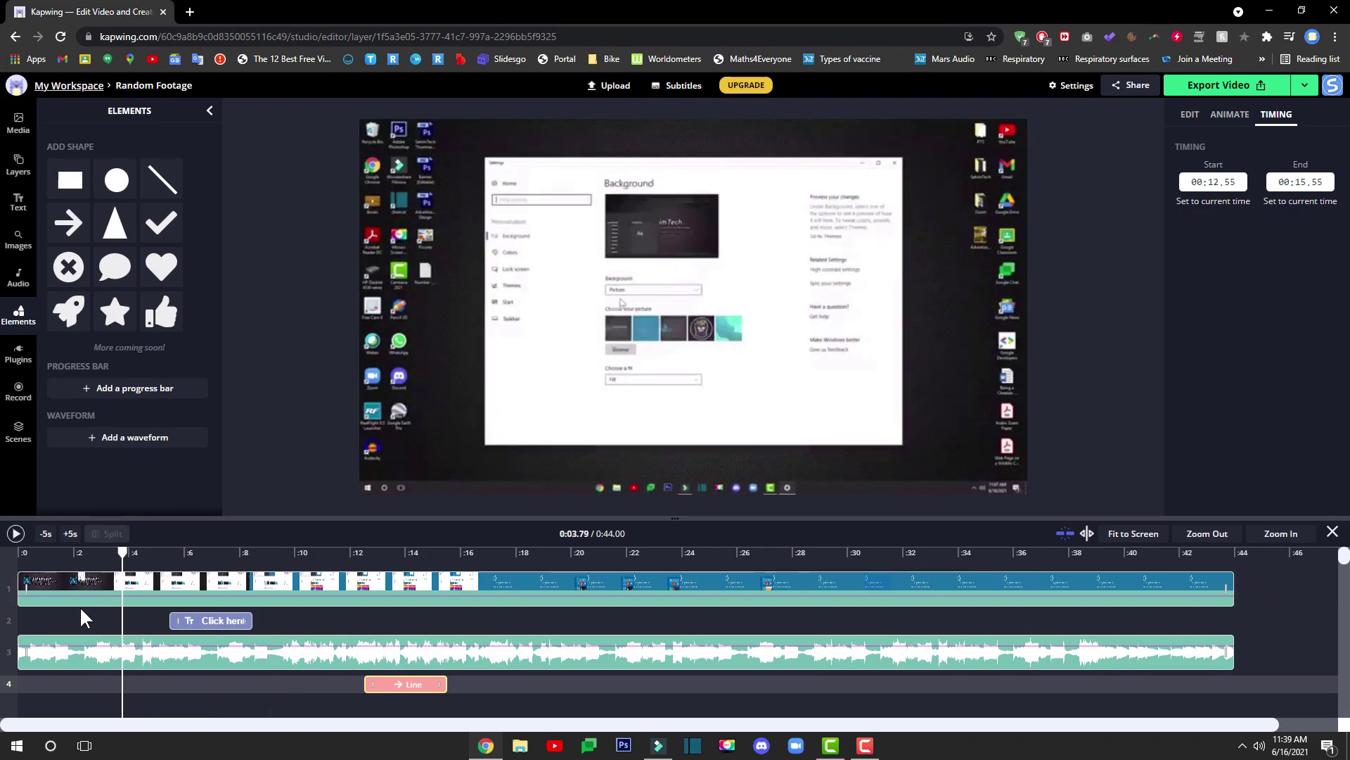
left_click(15, 536)
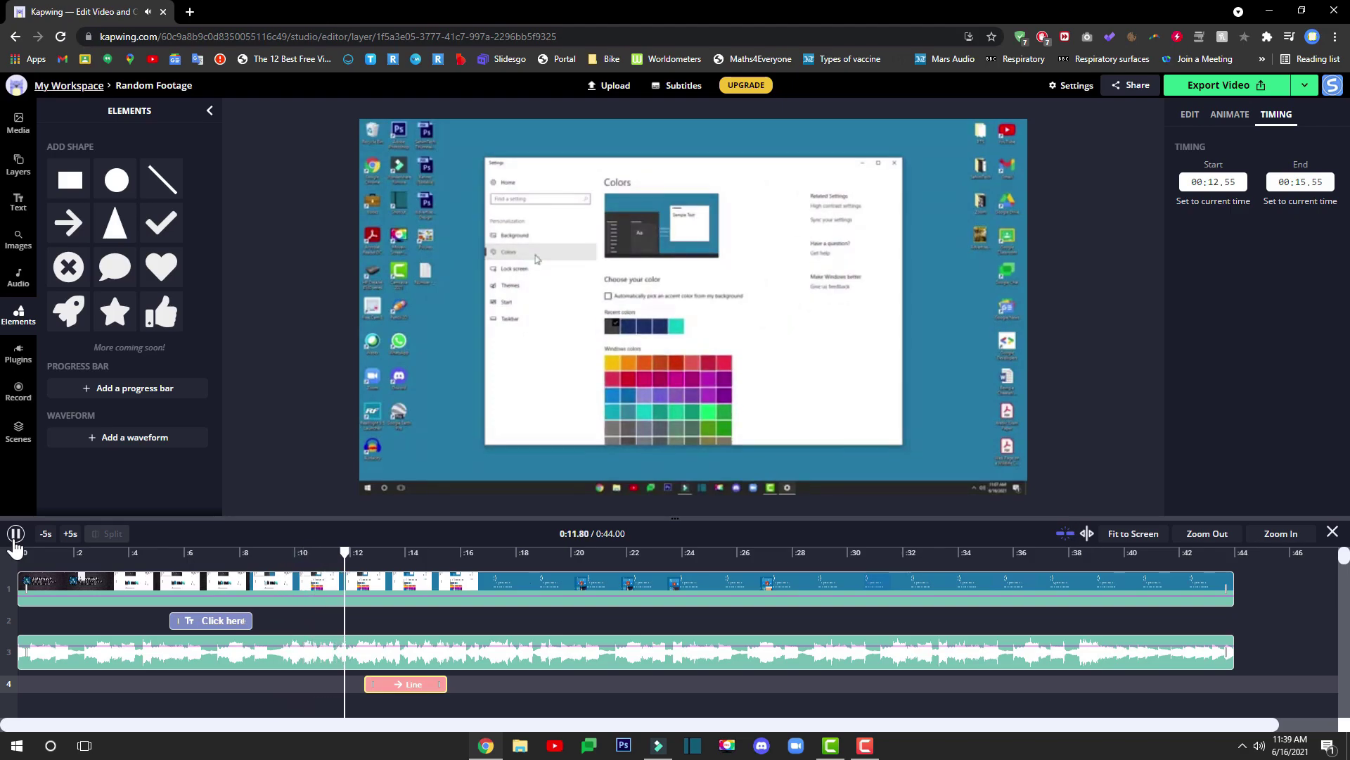
left_click(15, 534)
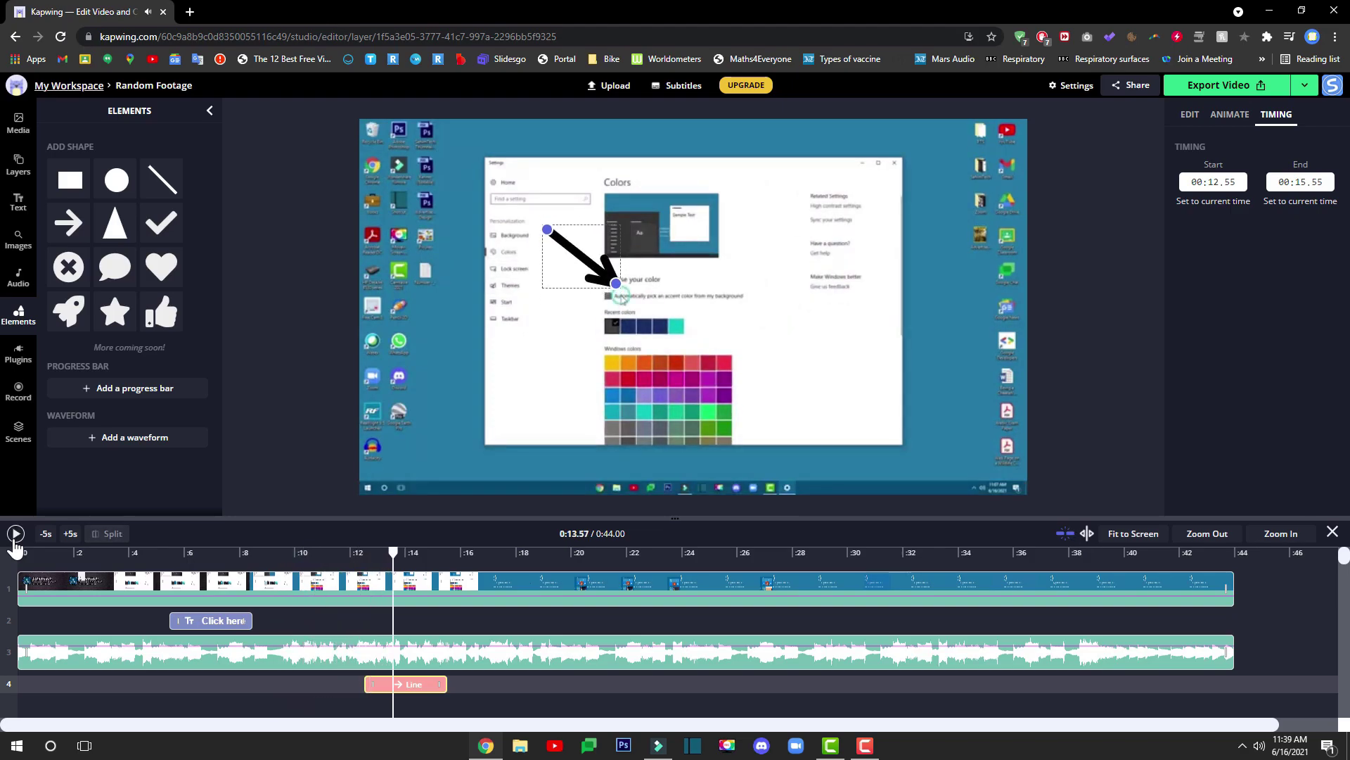
- Move the "Click here" text clip to start at about 0:05.29 and select the arrow's clip on the timeline
left_click_drag(217, 623, 211, 626)
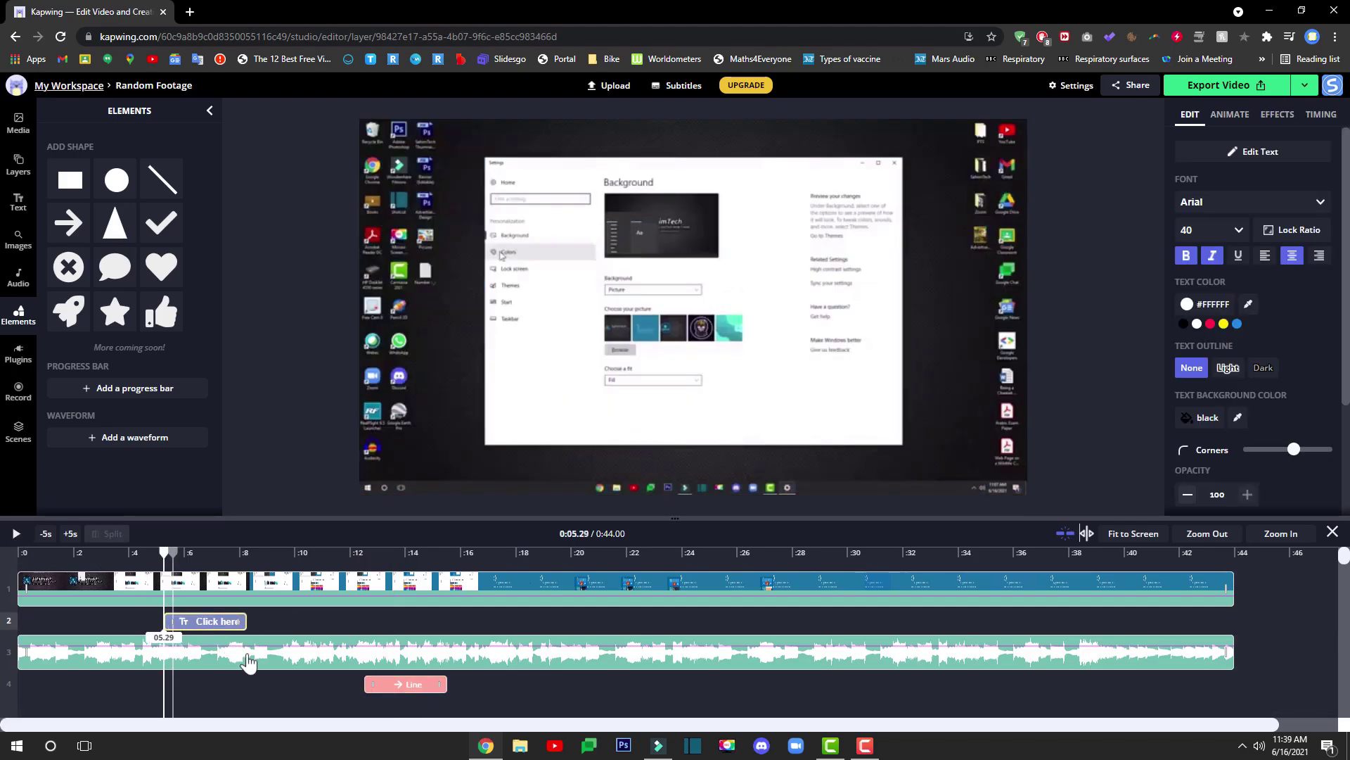
left_click(255, 657)
left_click(392, 687)
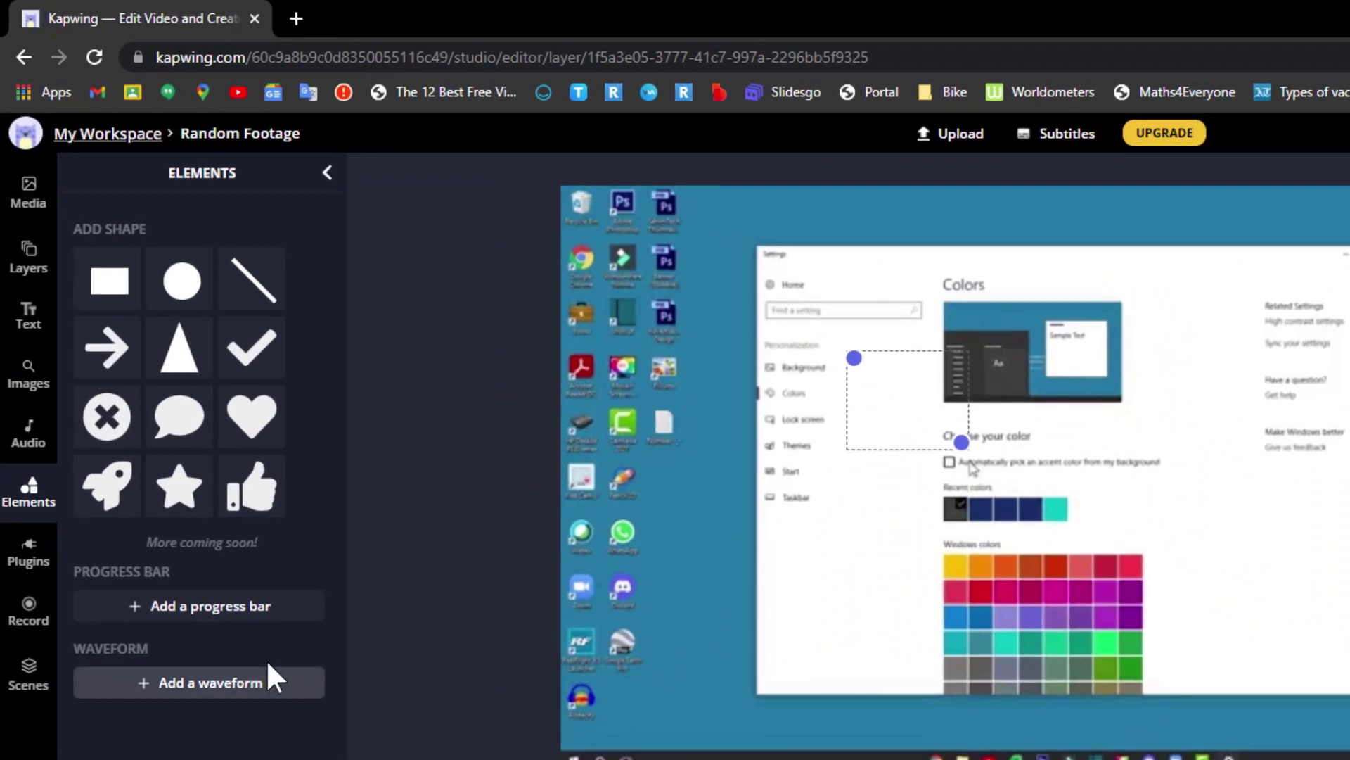
- Look through the available plugins and open the Resources article library
left_click(30, 550)
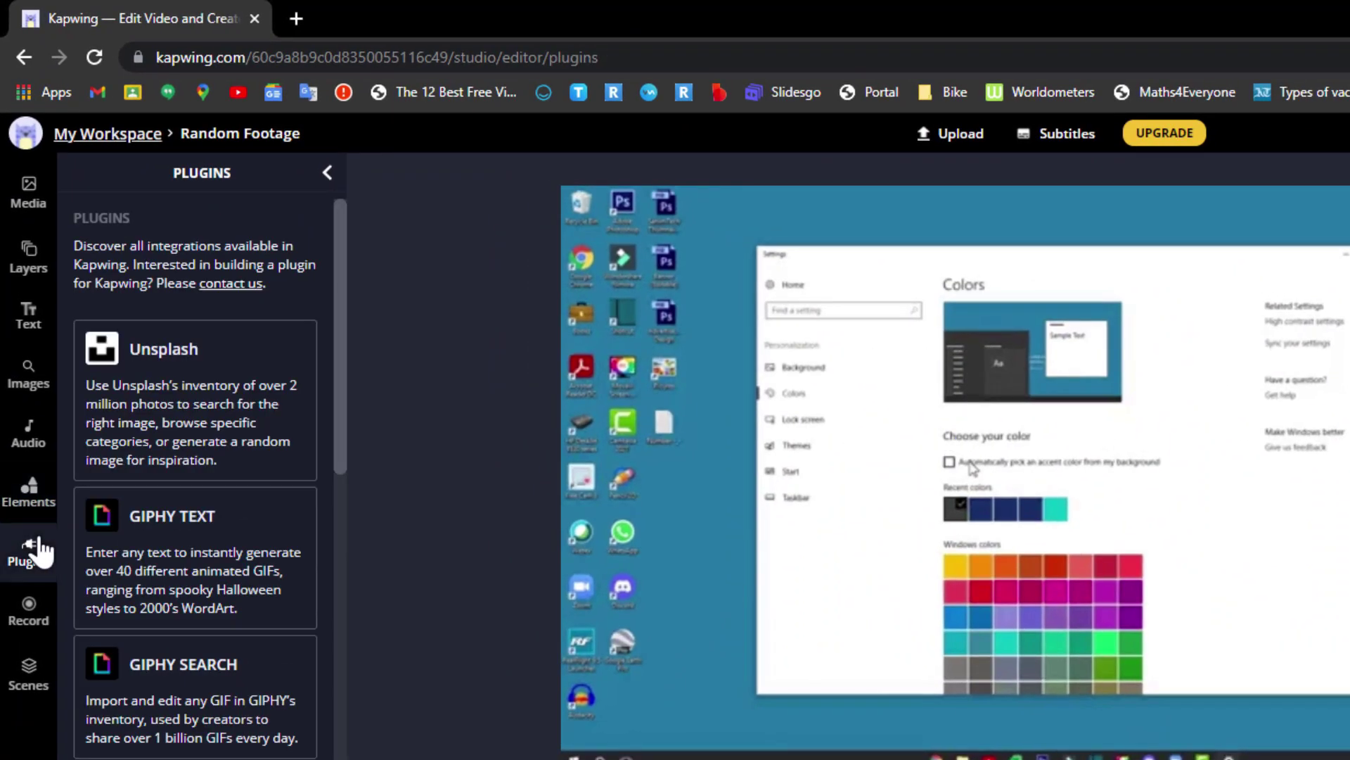
scroll(232, 314, "down", 5)
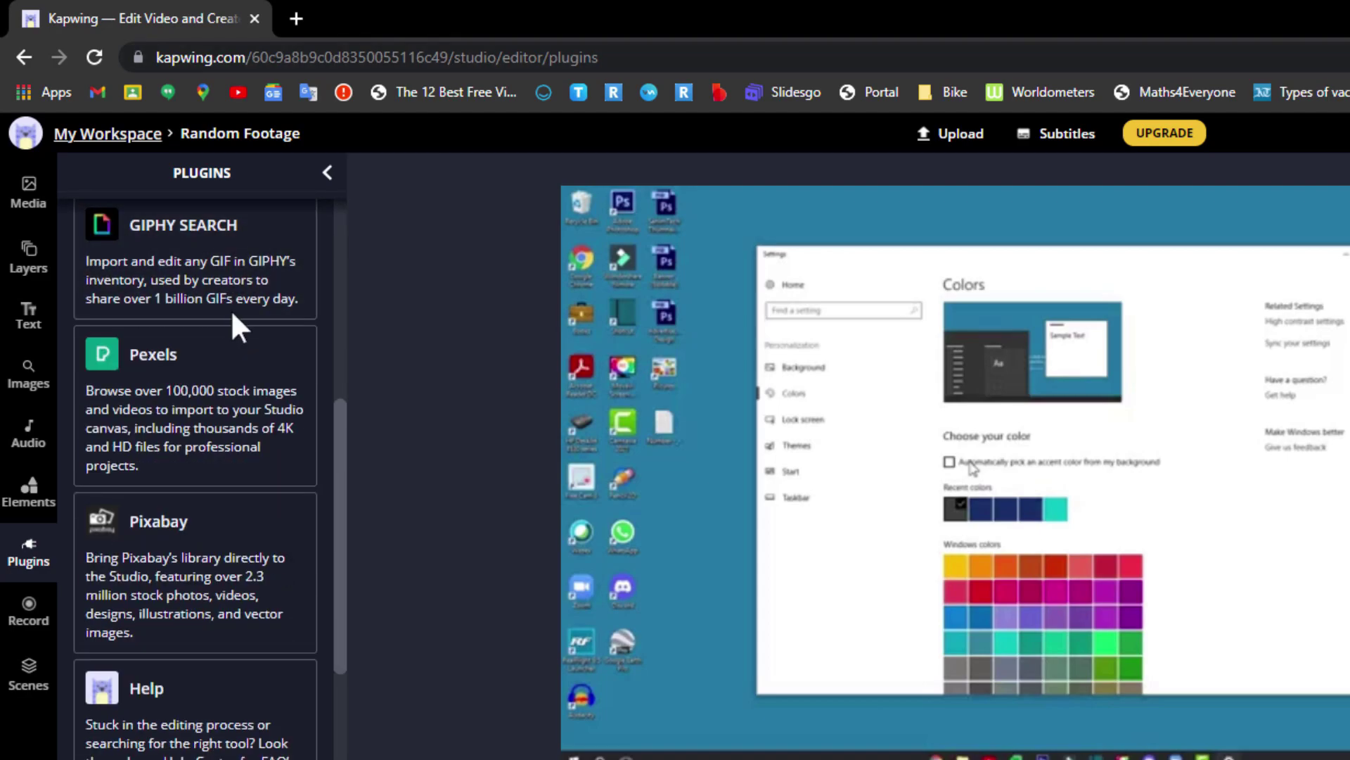
scroll(246, 415, "down", 4)
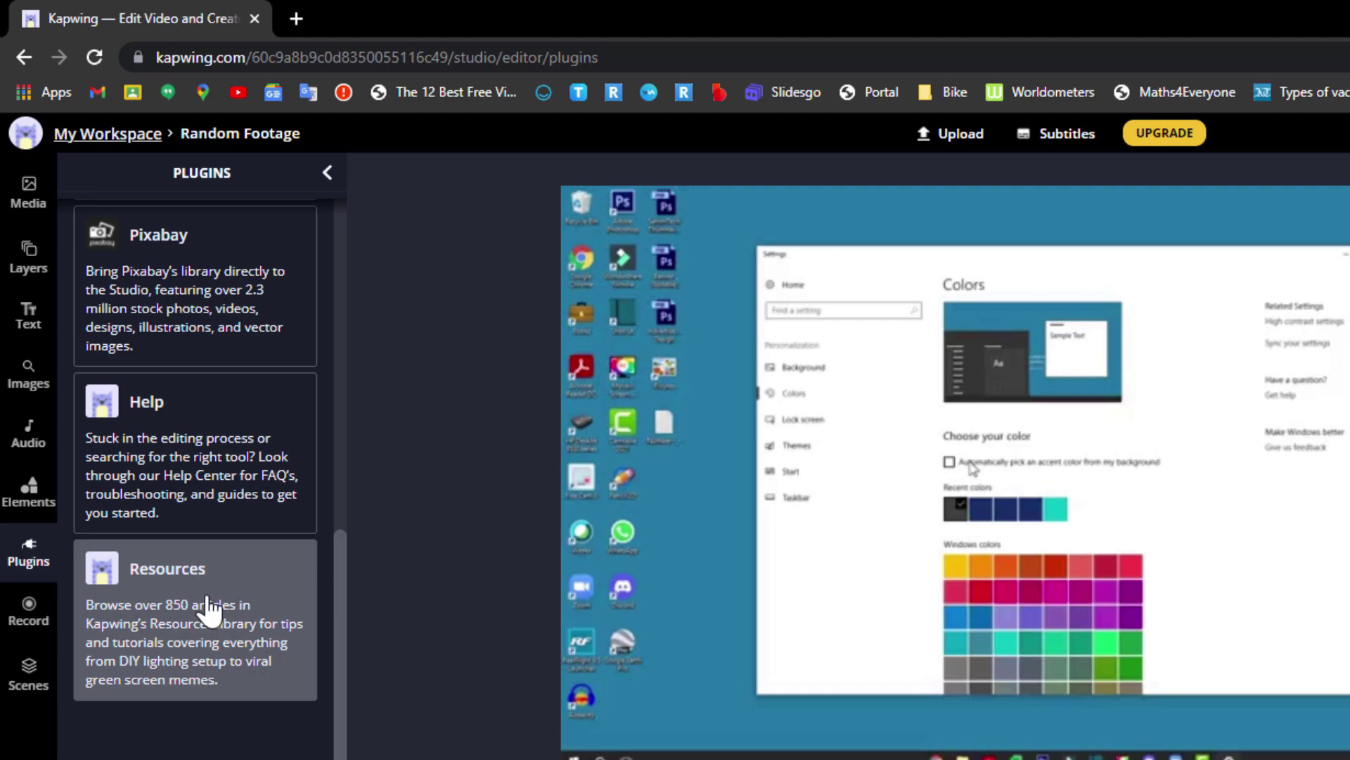
left_click_drag(1020, 278, 748, 323)
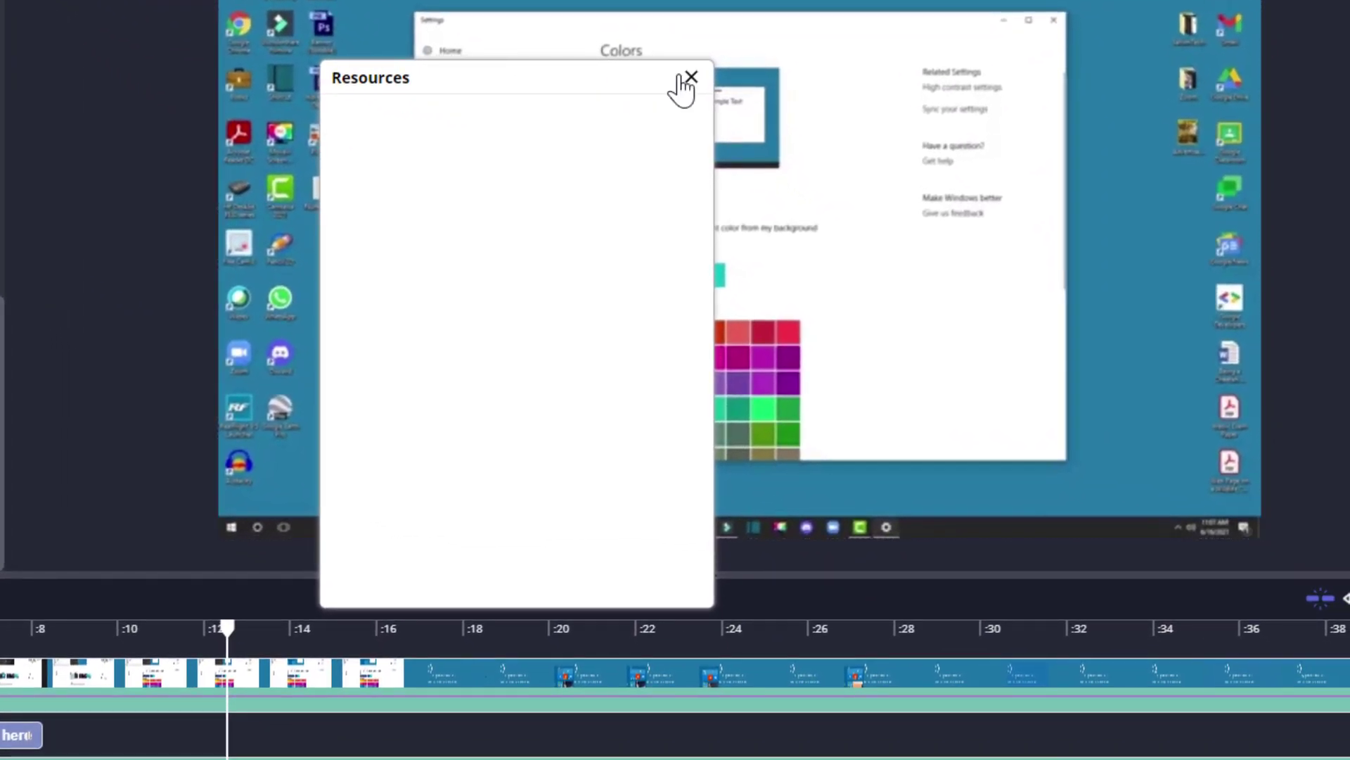
- Enlarge the Resources window and browse its tutorial articles down to the one on finding background images
scroll(545, 452, "down", 8)
left_click_drag(711, 165, 1219, 215)
scroll(886, 416, "up", 3)
scroll(886, 415, "down", 10)
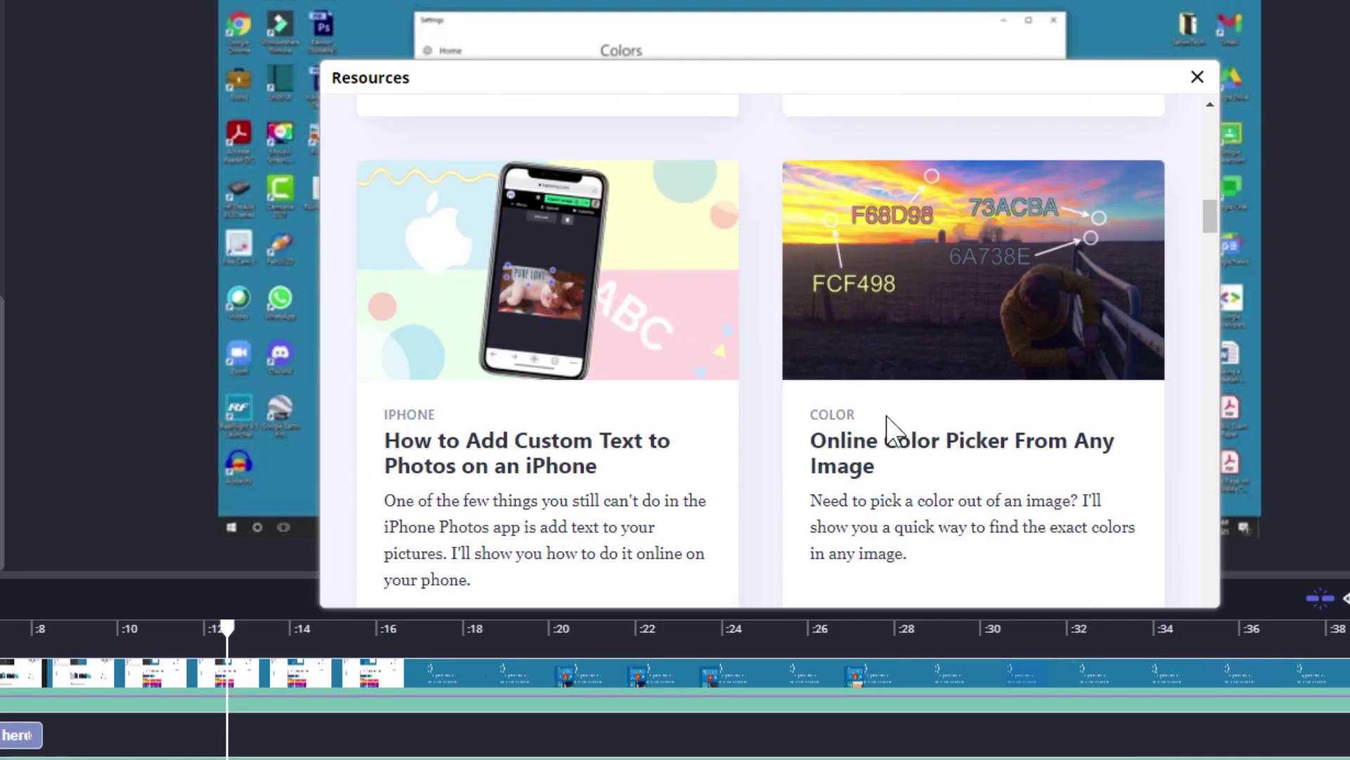
scroll(886, 416, "down", 12)
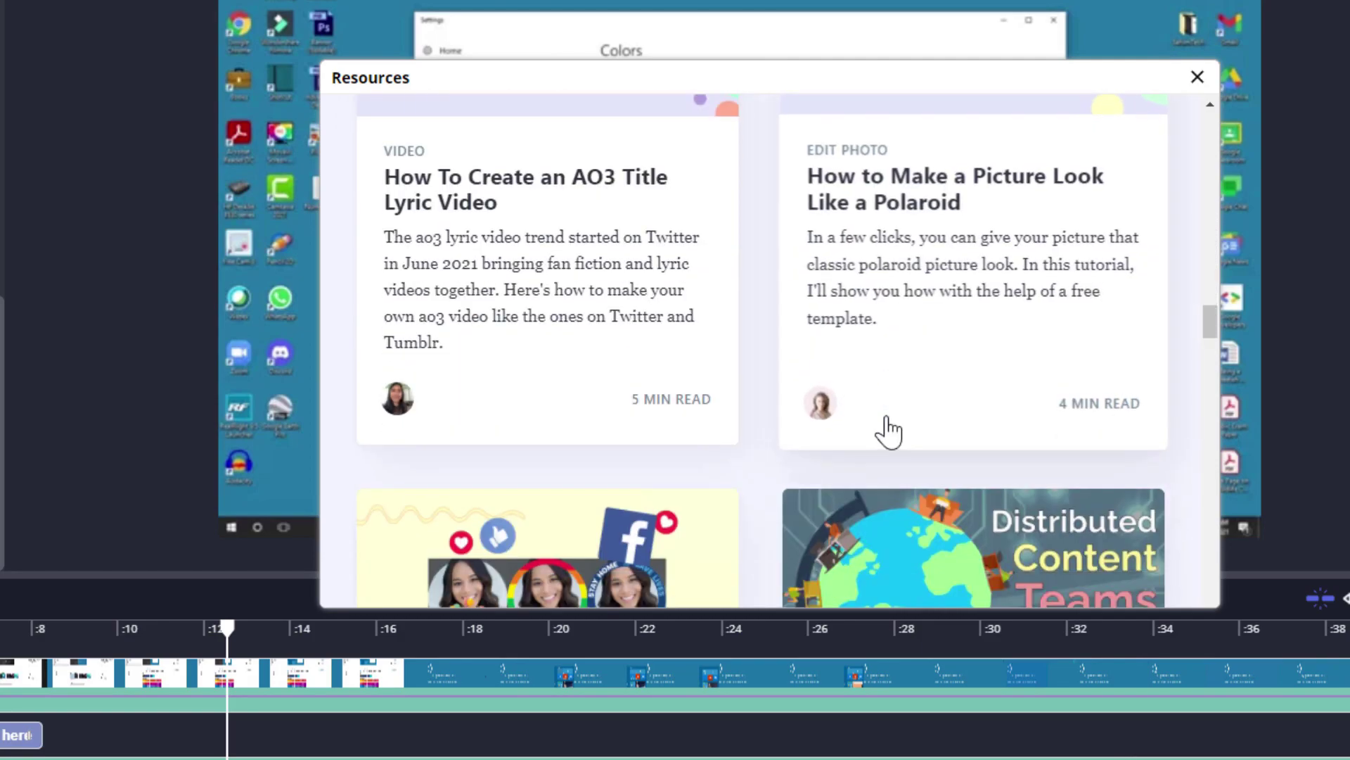
scroll(887, 417, "down", 10)
scroll(889, 426, "down", 2)
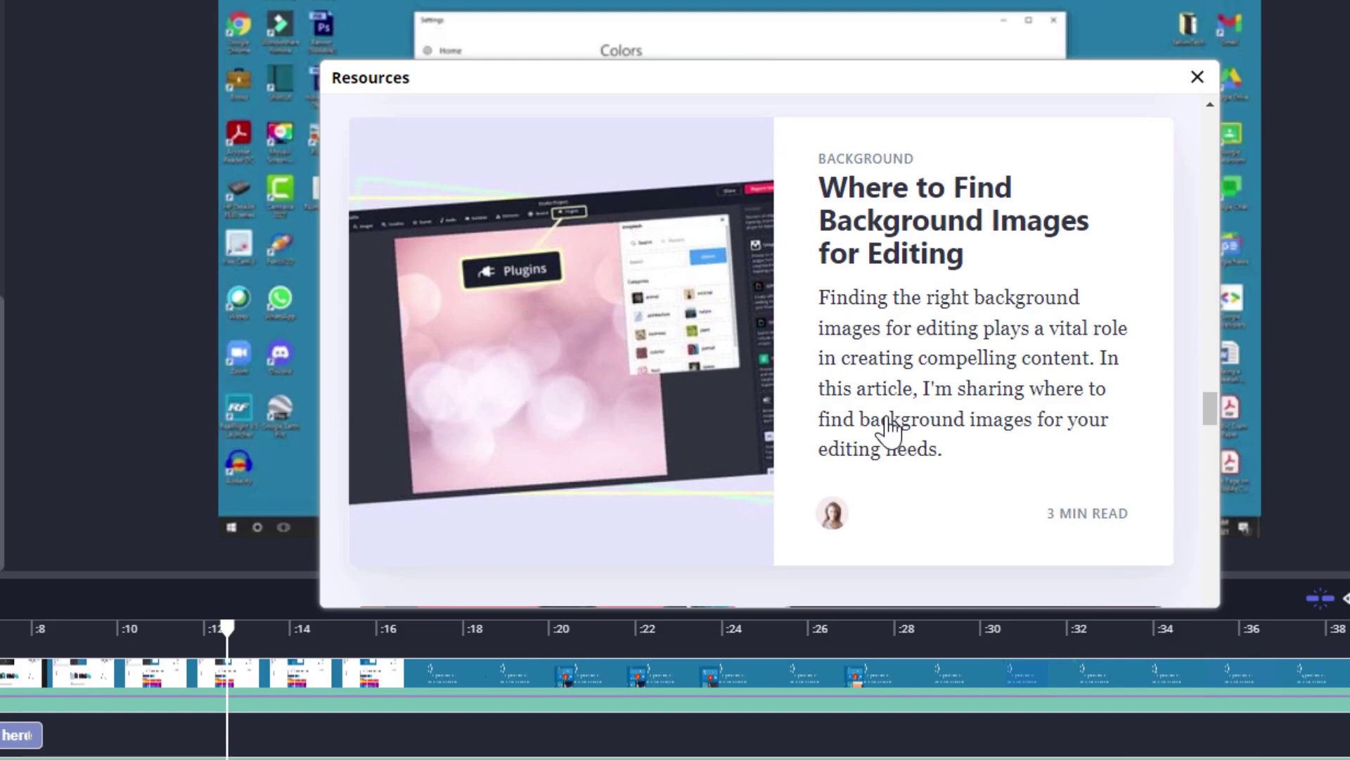
- Open the article "Where to Find Background Images for Editing", skim through to its Pixabay section and close Resources
left_click(1089, 431)
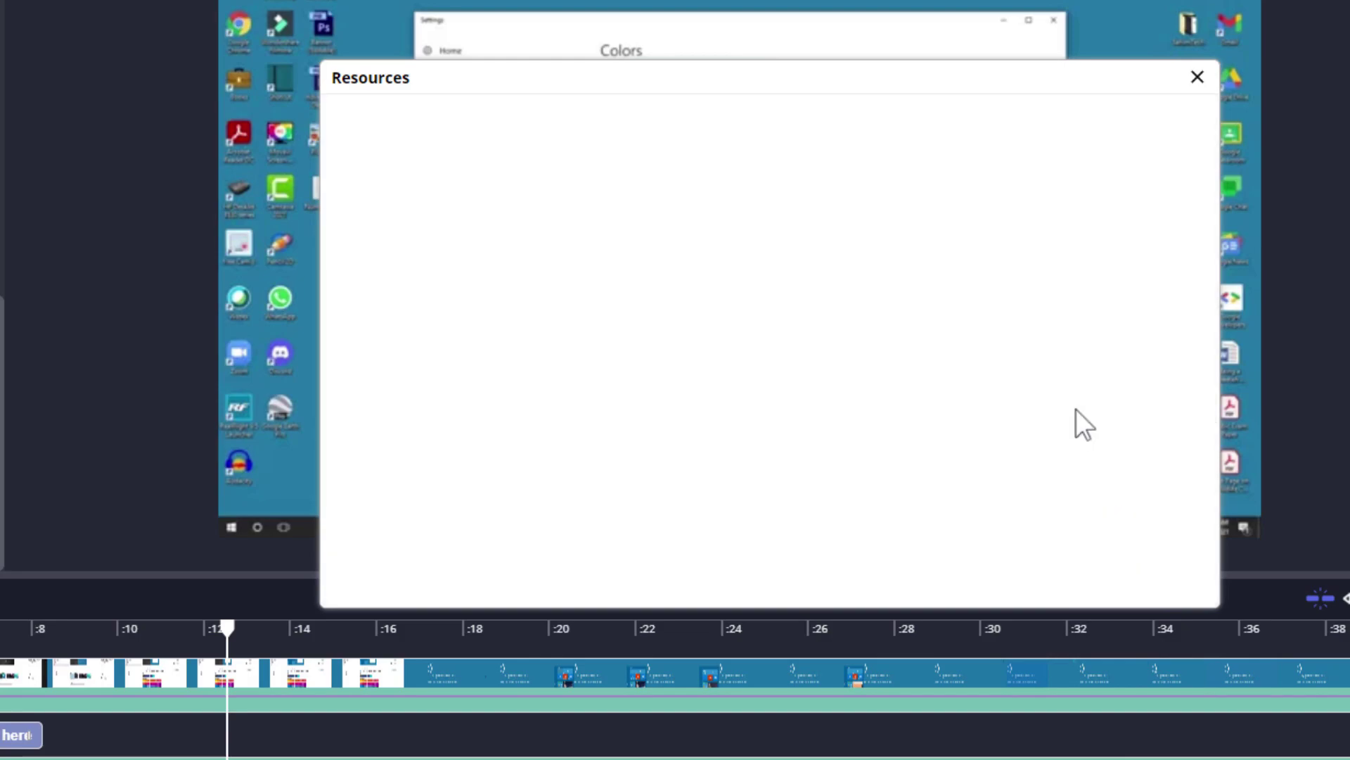
scroll(879, 311, "down", 5)
scroll(883, 320, "down", 15)
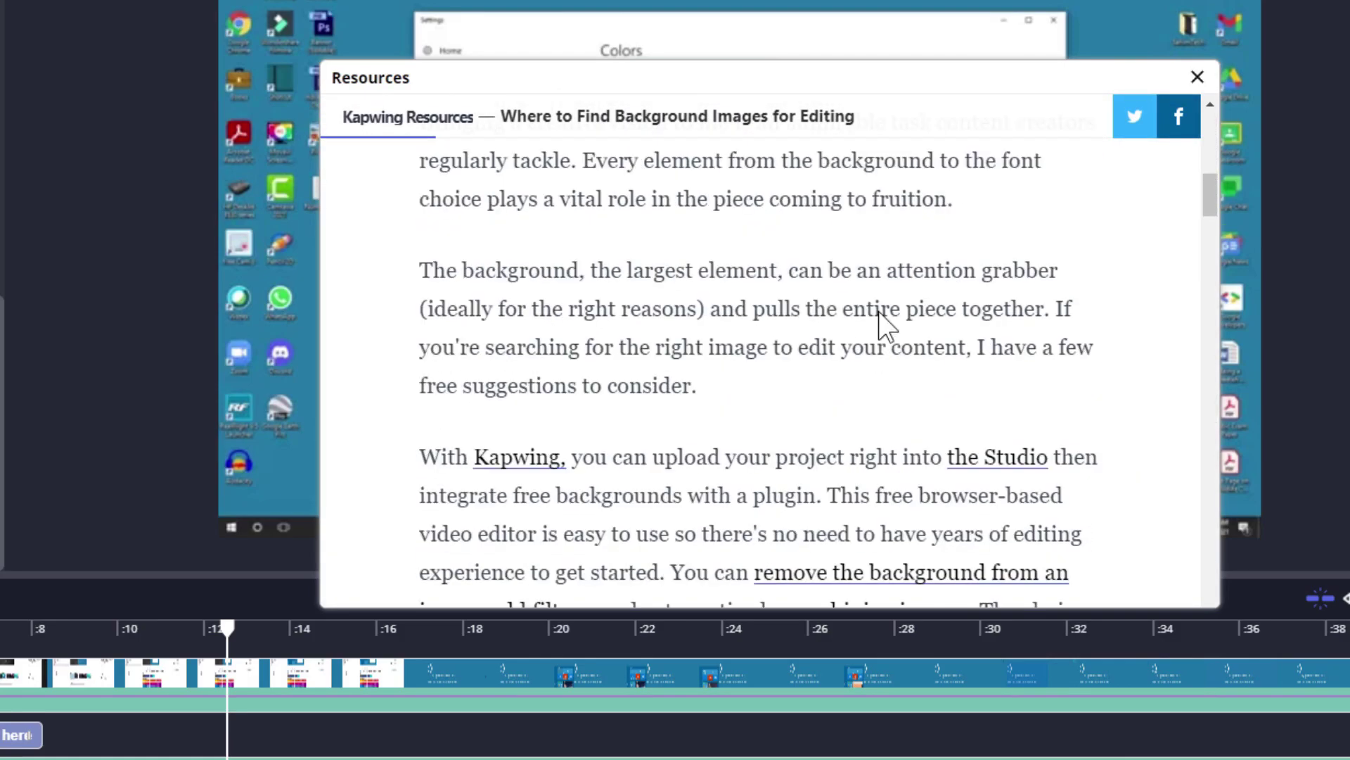
scroll(915, 295, "down", 6)
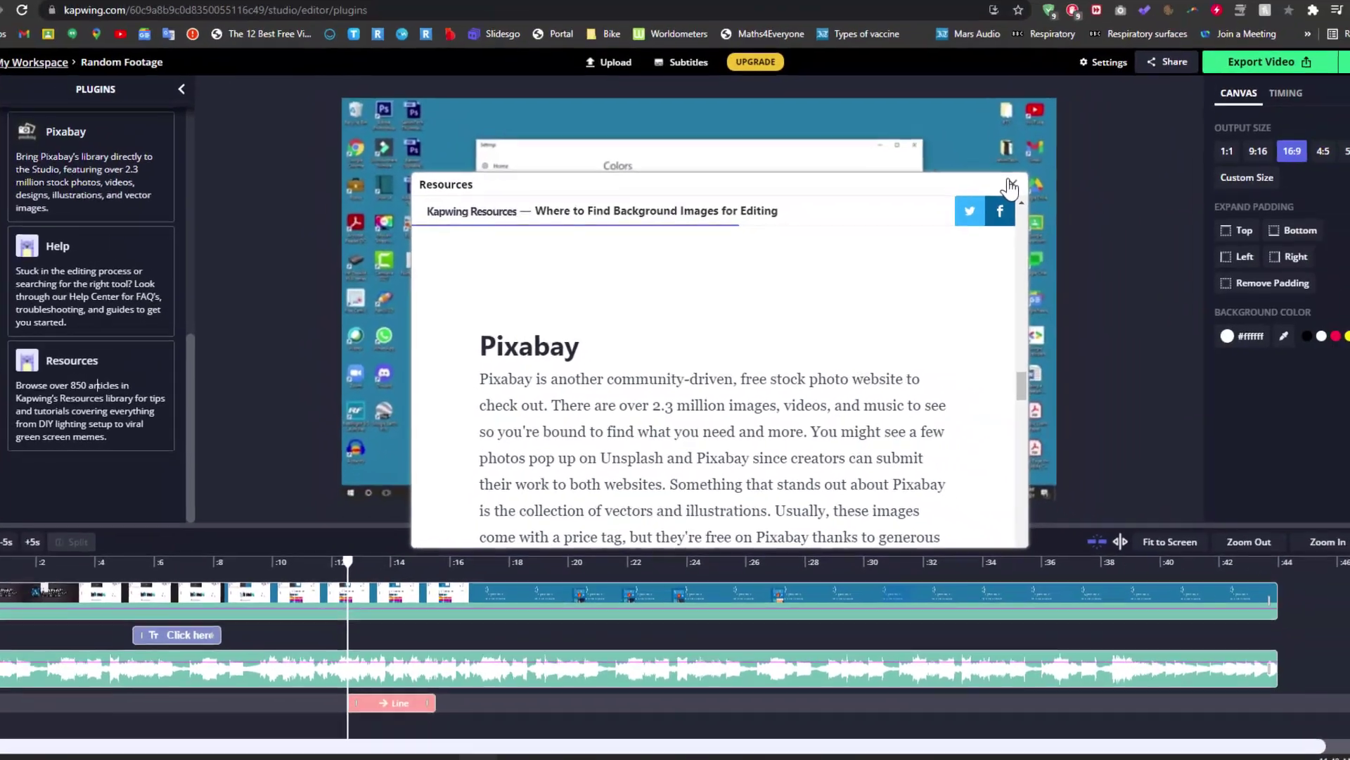
left_click(1197, 76)
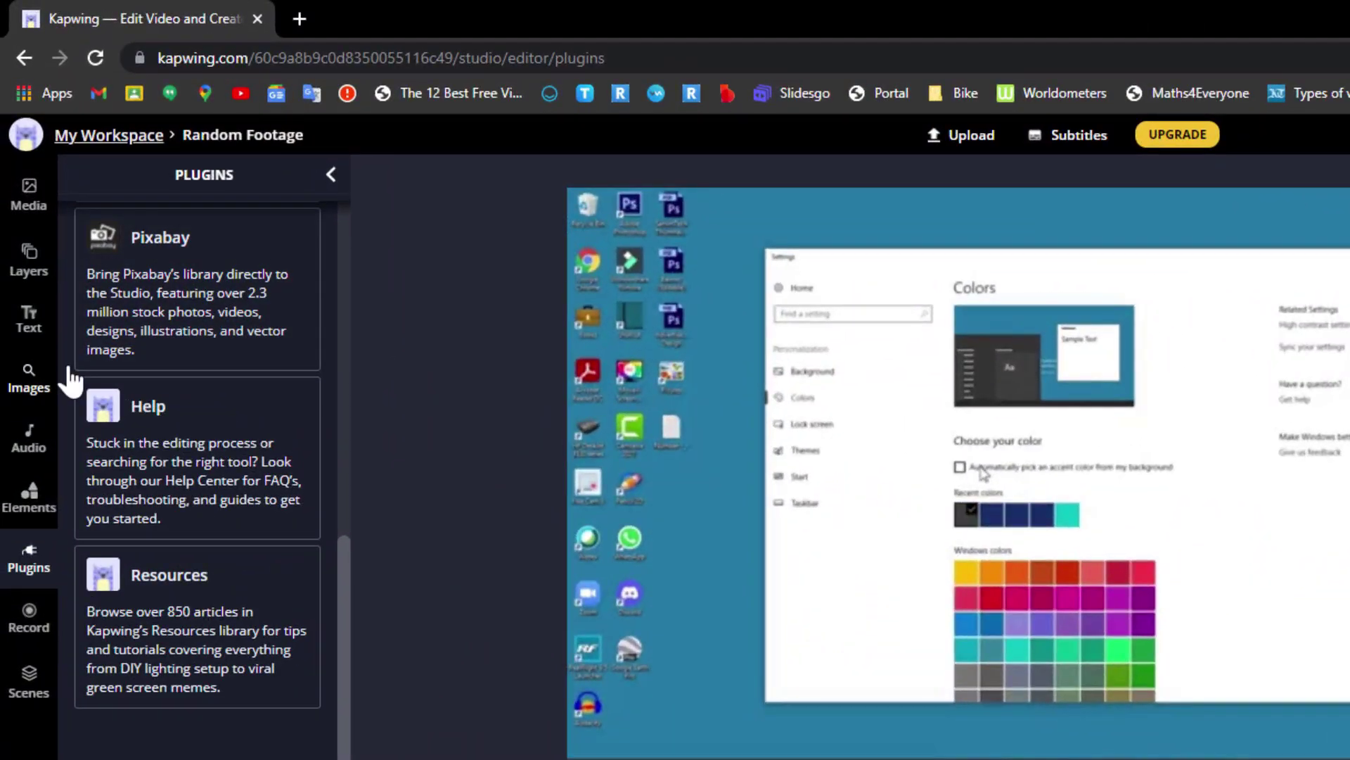
- Search the image library for "blue" and add the plain cyan square to the video at 0:12.55
left_click(31, 387)
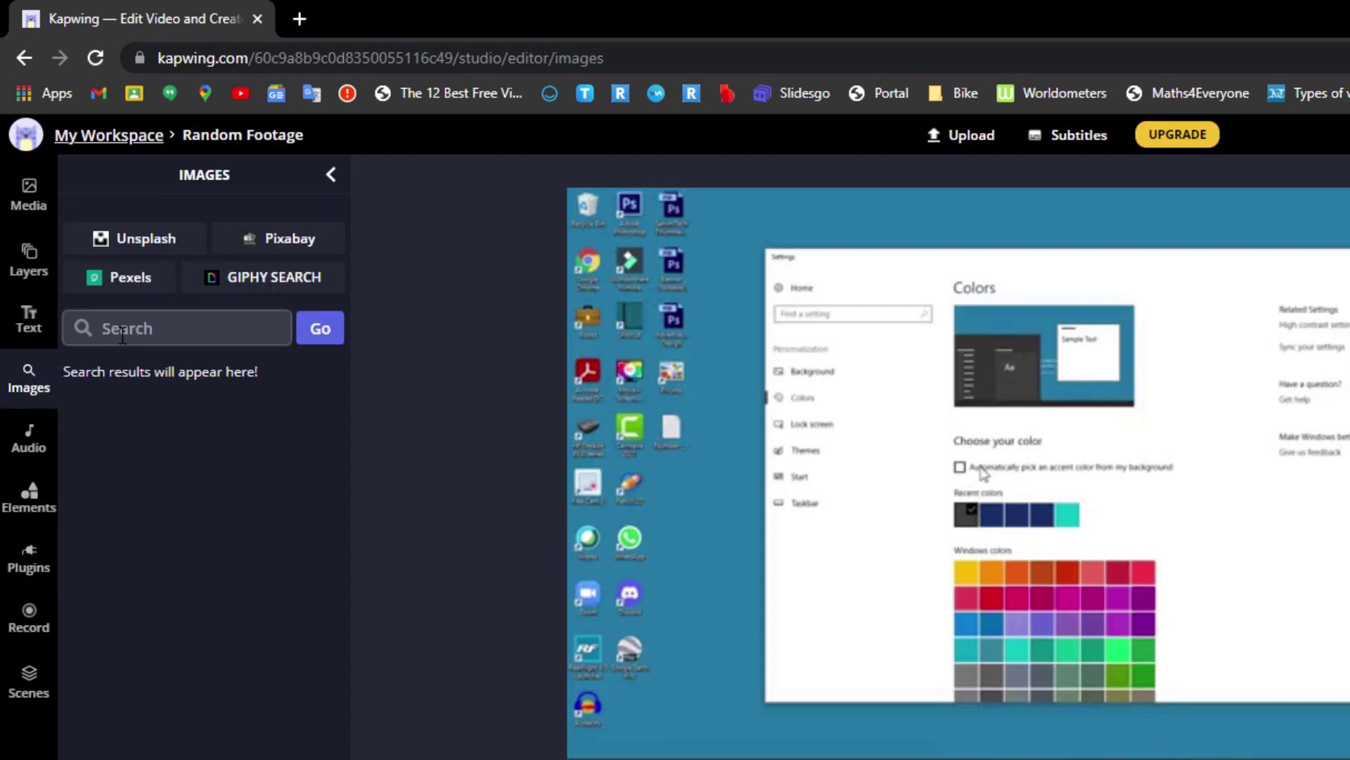
key("Return")
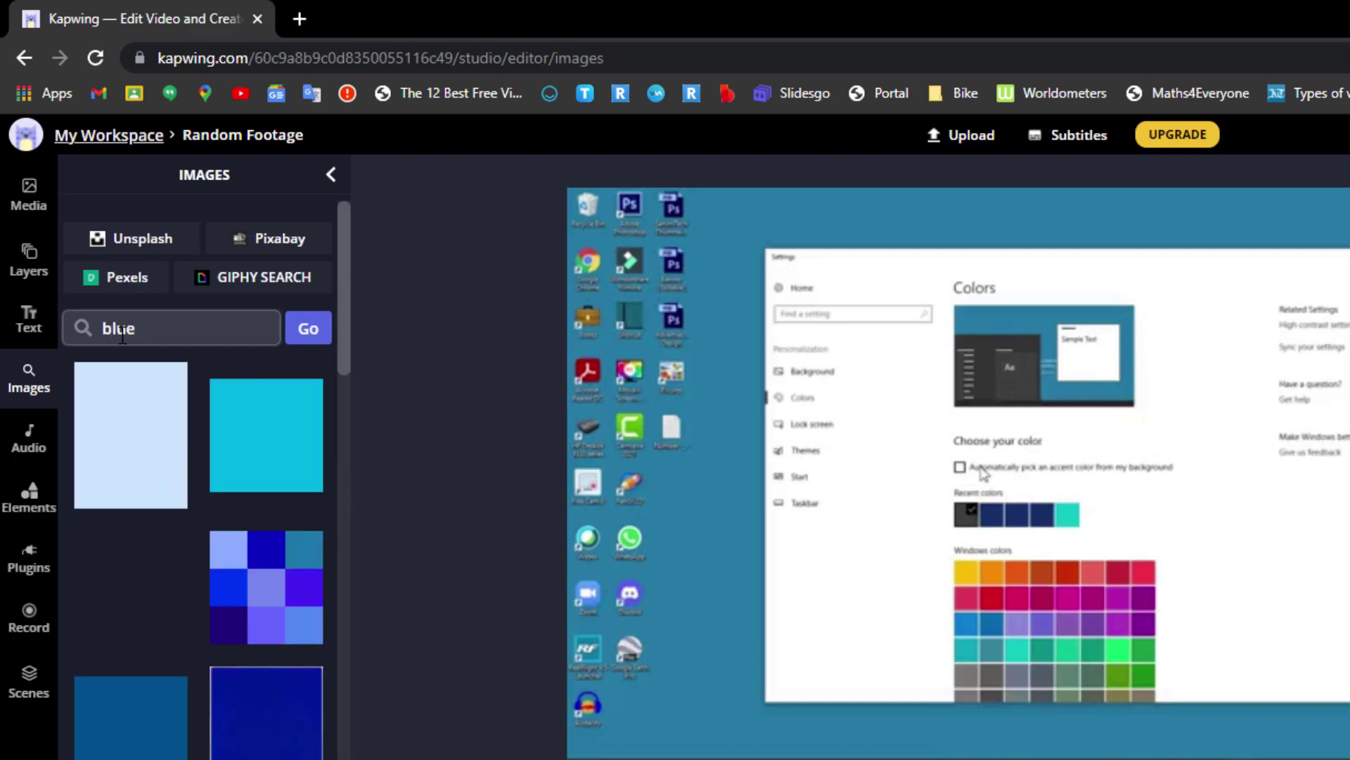
left_click_drag(265, 437, 571, 468)
left_click_drag(742, 475, 768, 467)
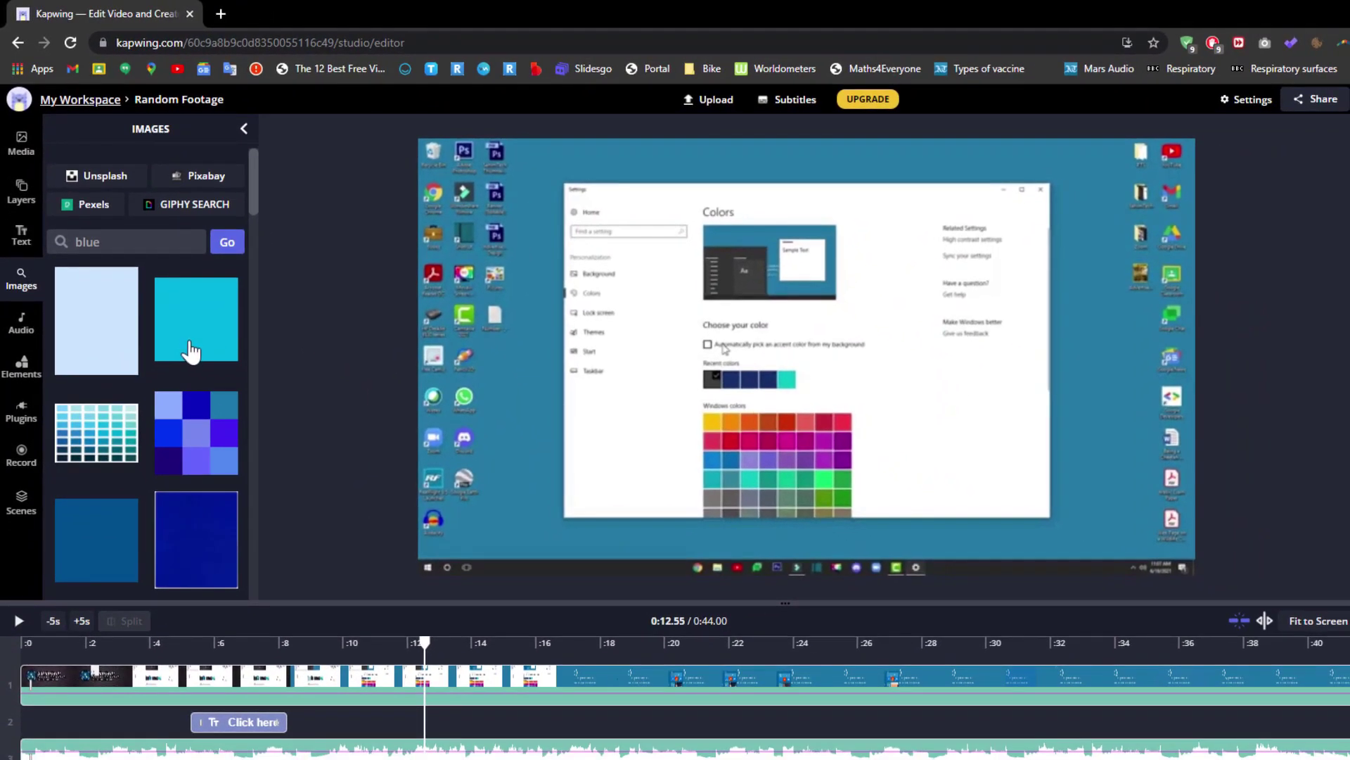
left_click(190, 351)
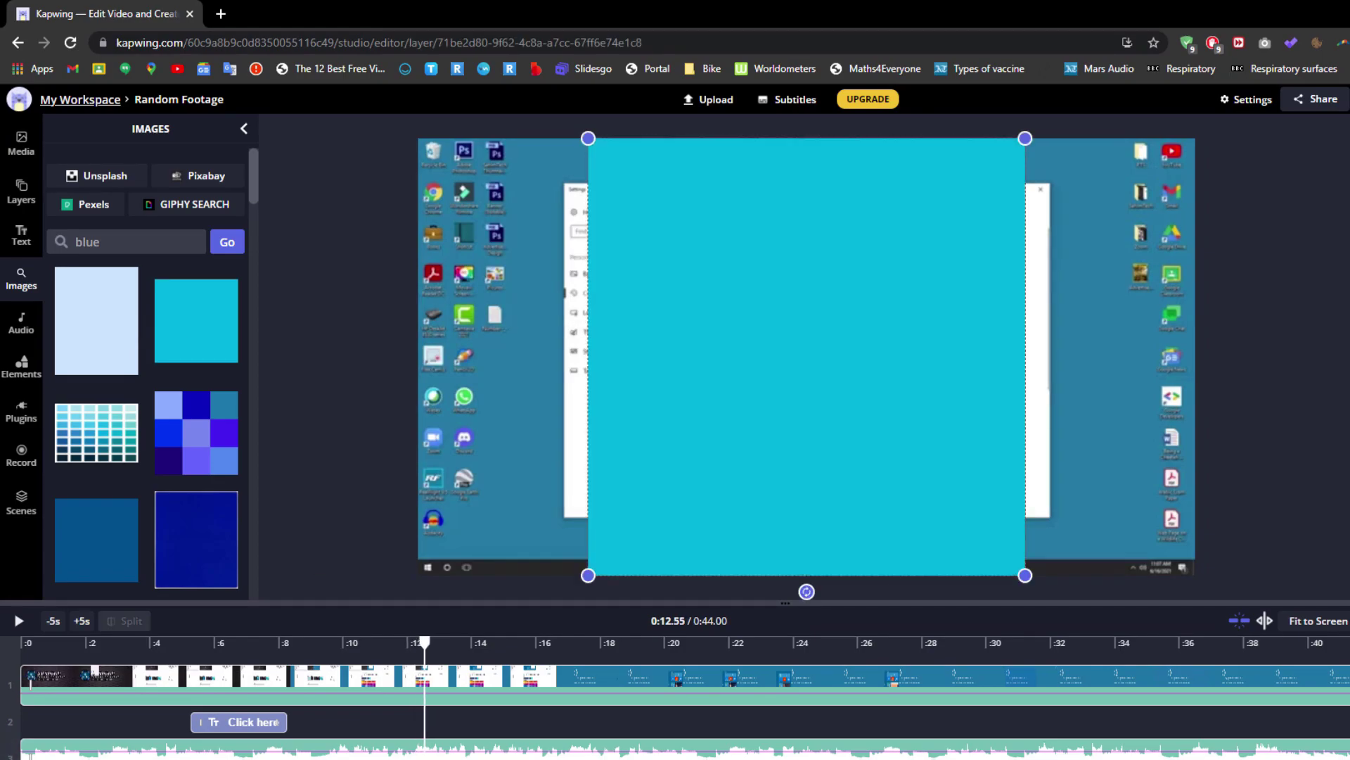
- Shrink the cyan image to a small rectangle beside the color swatches in the video and apply the Flicker intro animation at default speed
left_click_drag(1026, 575, 1017, 501)
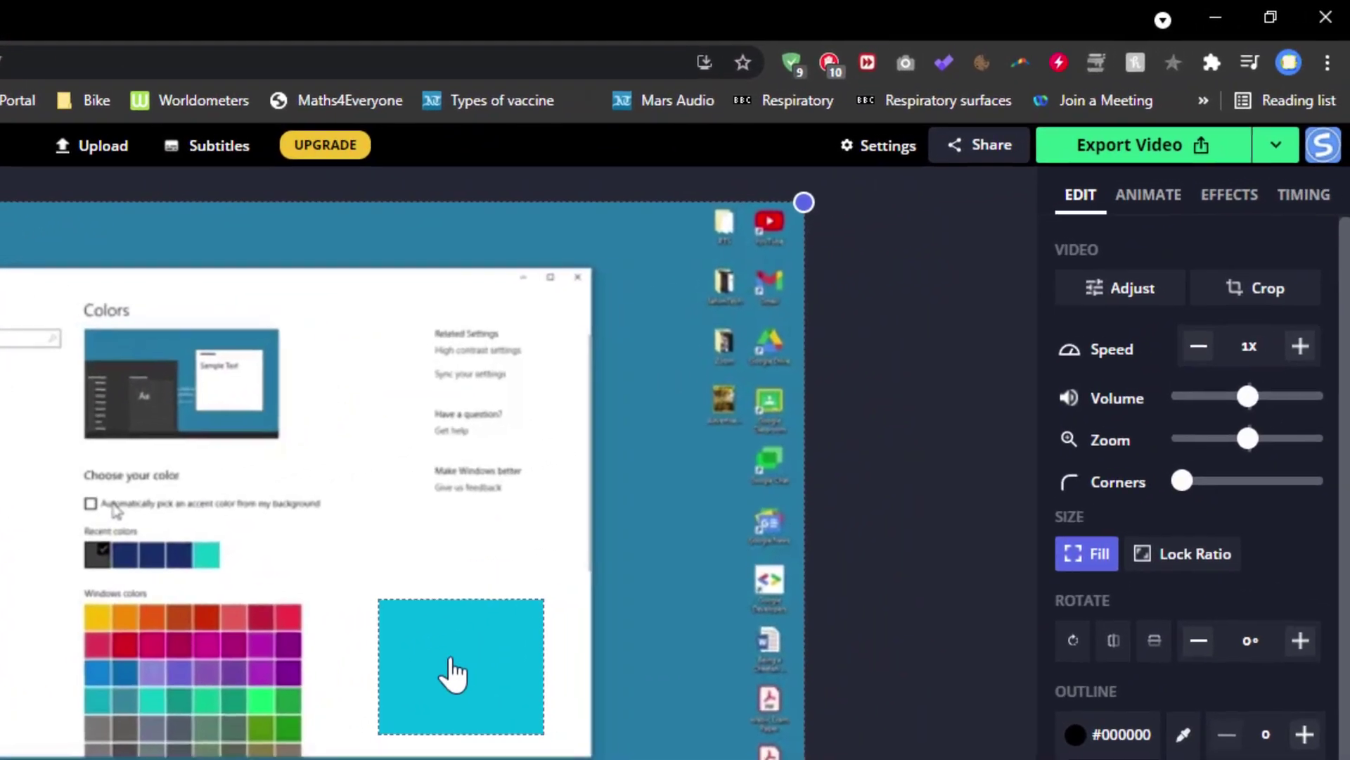
left_click(1125, 196)
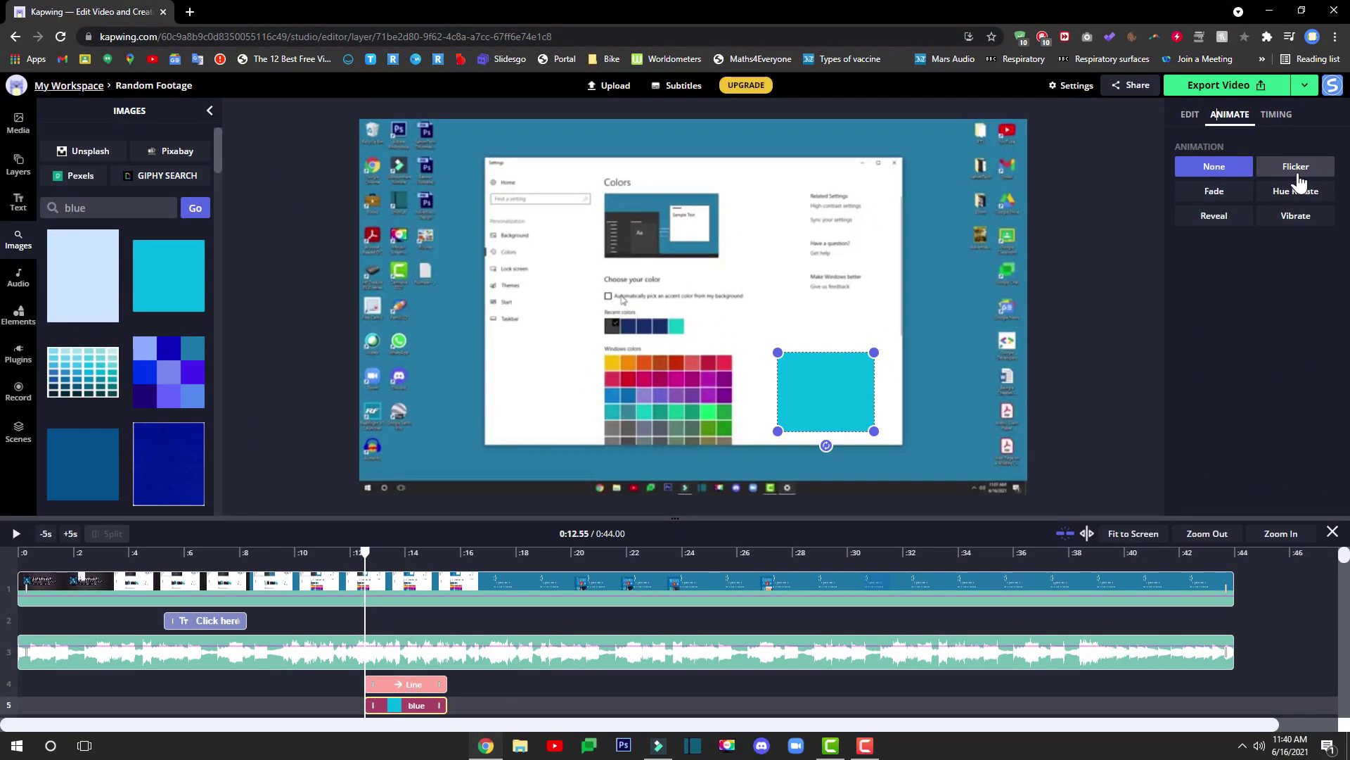
left_click(1297, 175)
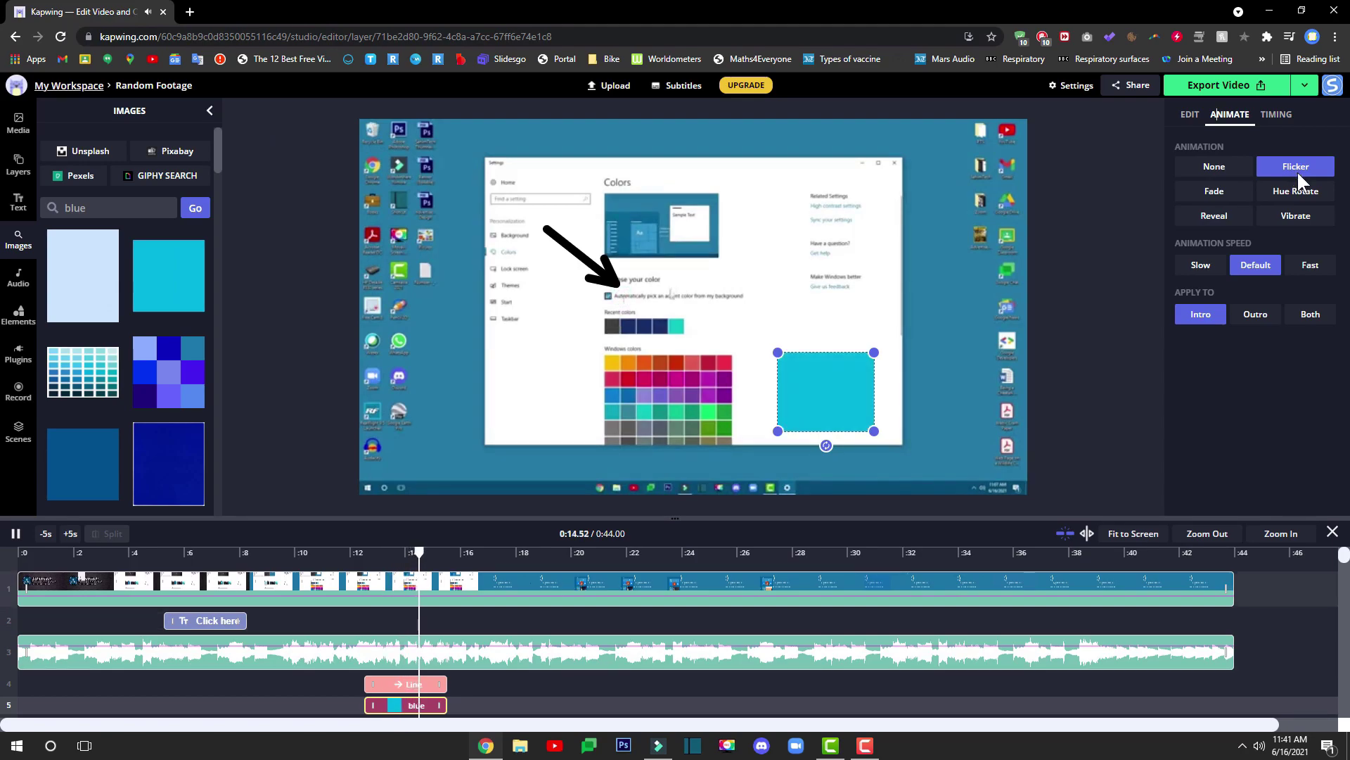
- View the clip commands available for the music clip, such as cut, copy and delete, and select the blue image clip
left_click(563, 658)
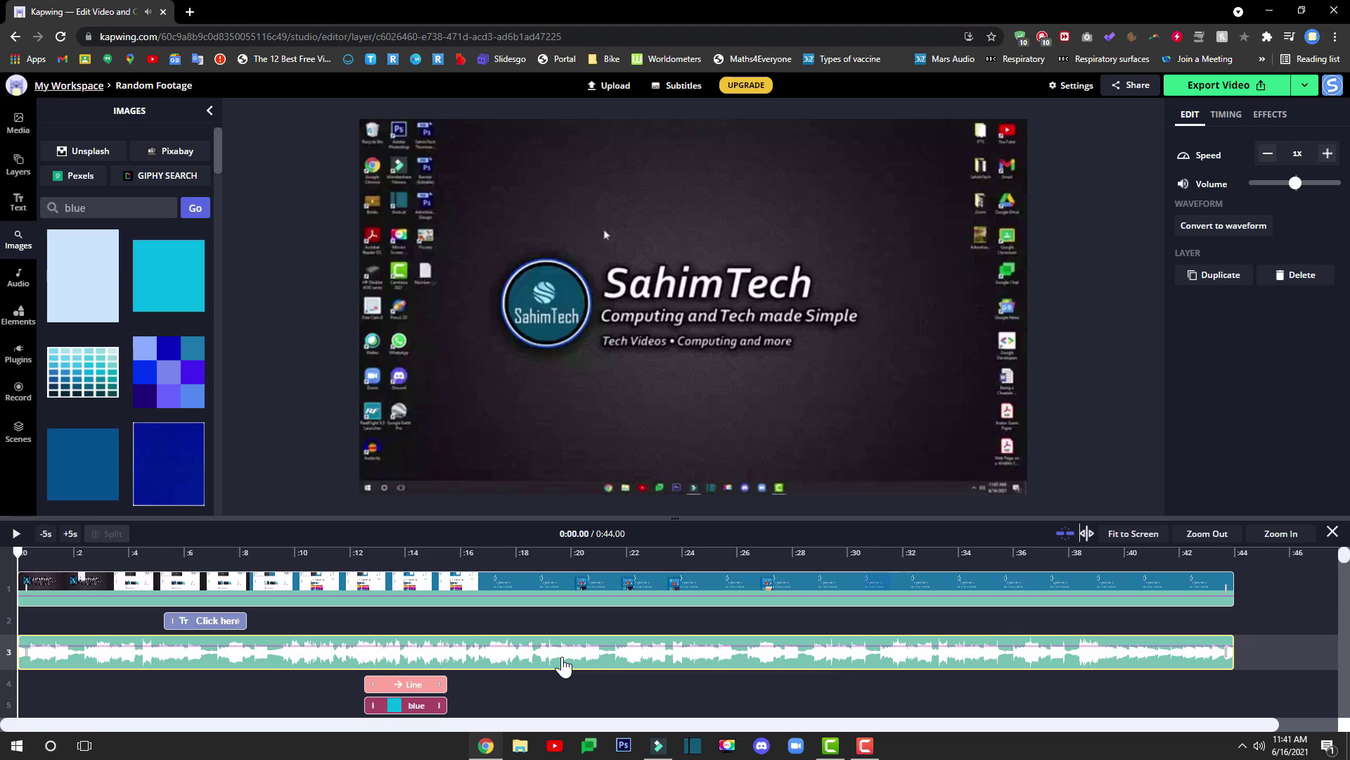
right_click(564, 665)
right_click(548, 654)
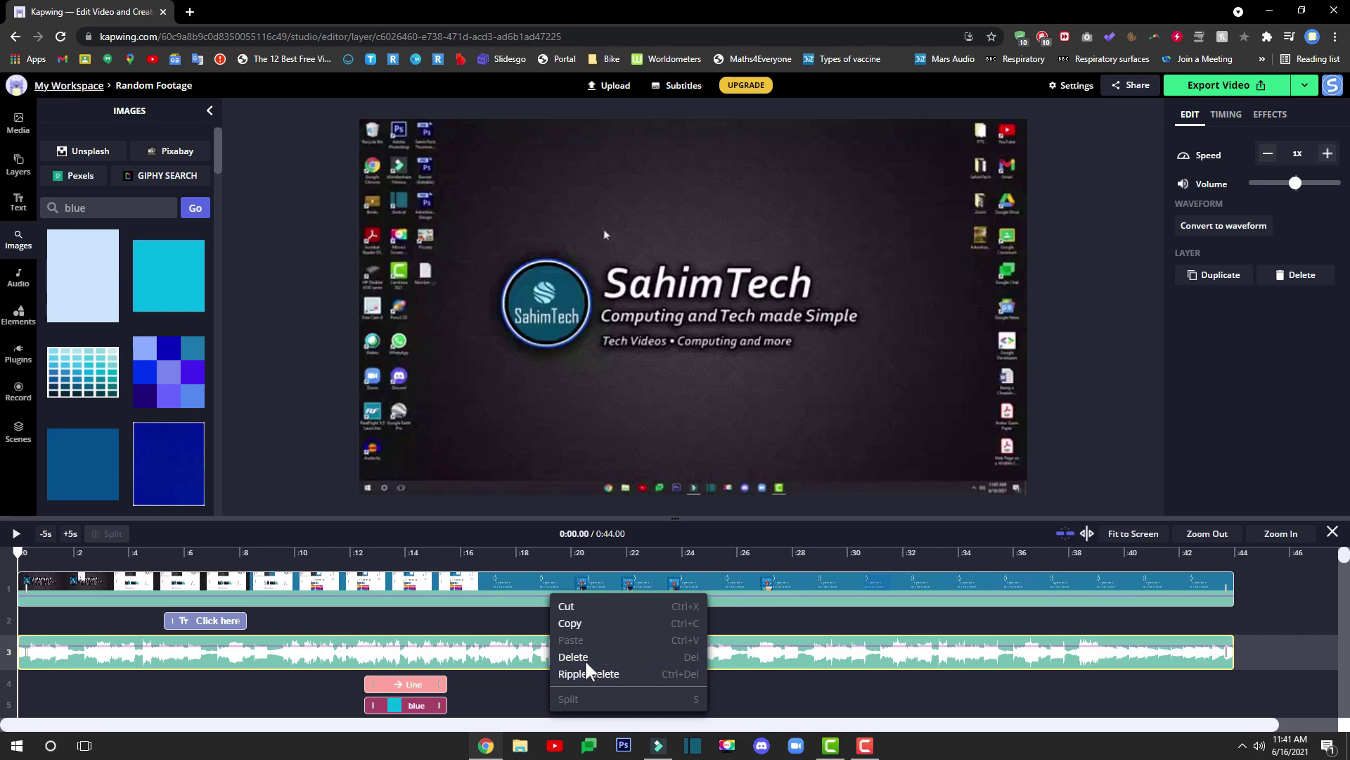
left_click(419, 665)
left_click(421, 713)
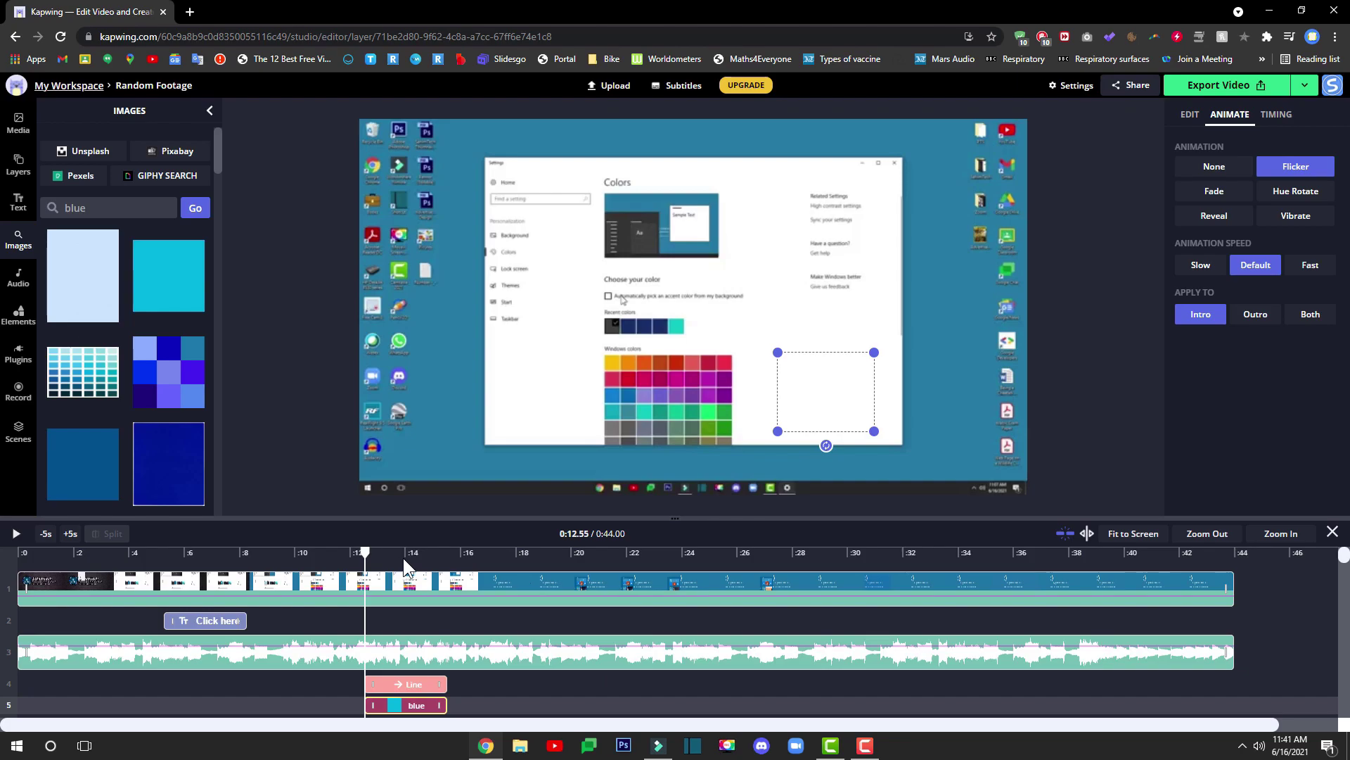
- Delete the blue image clip and the existing music clip from the timeline
right_click(436, 712)
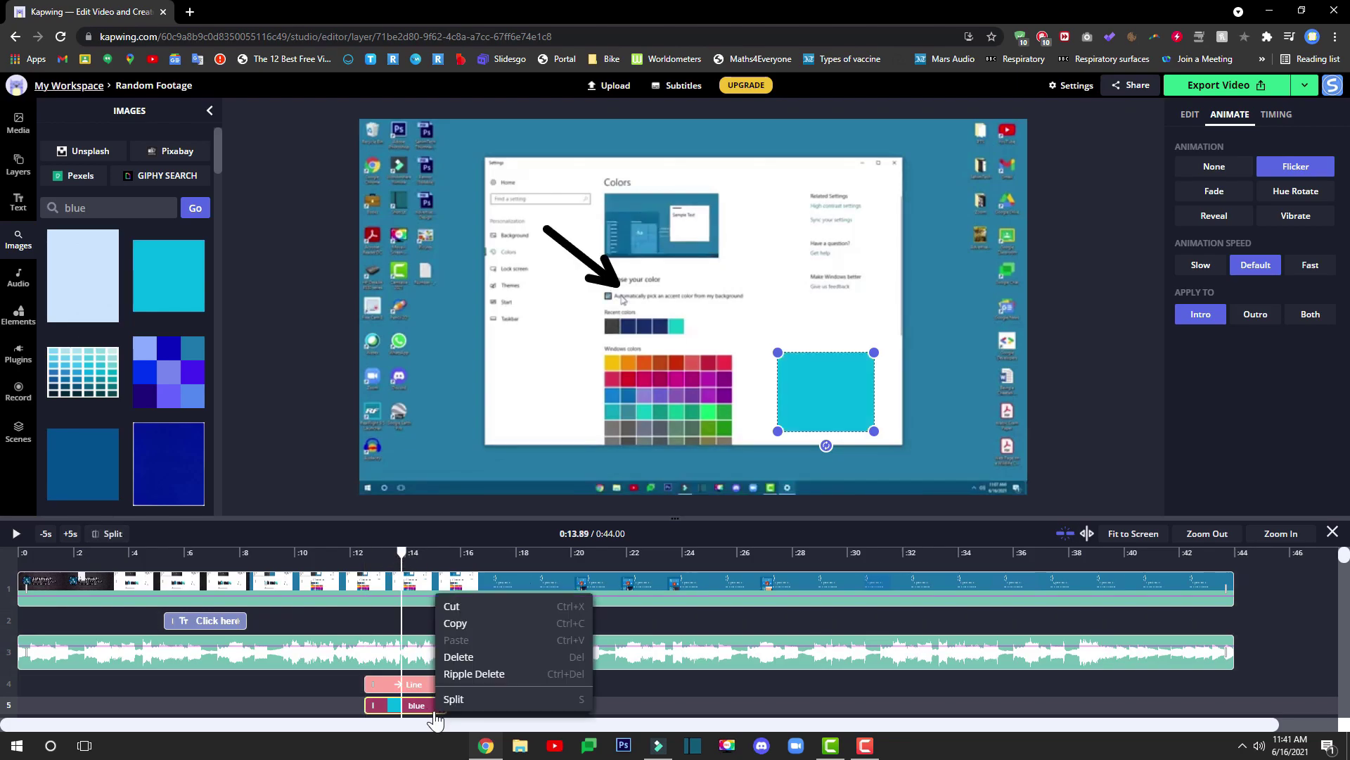
left_click(451, 657)
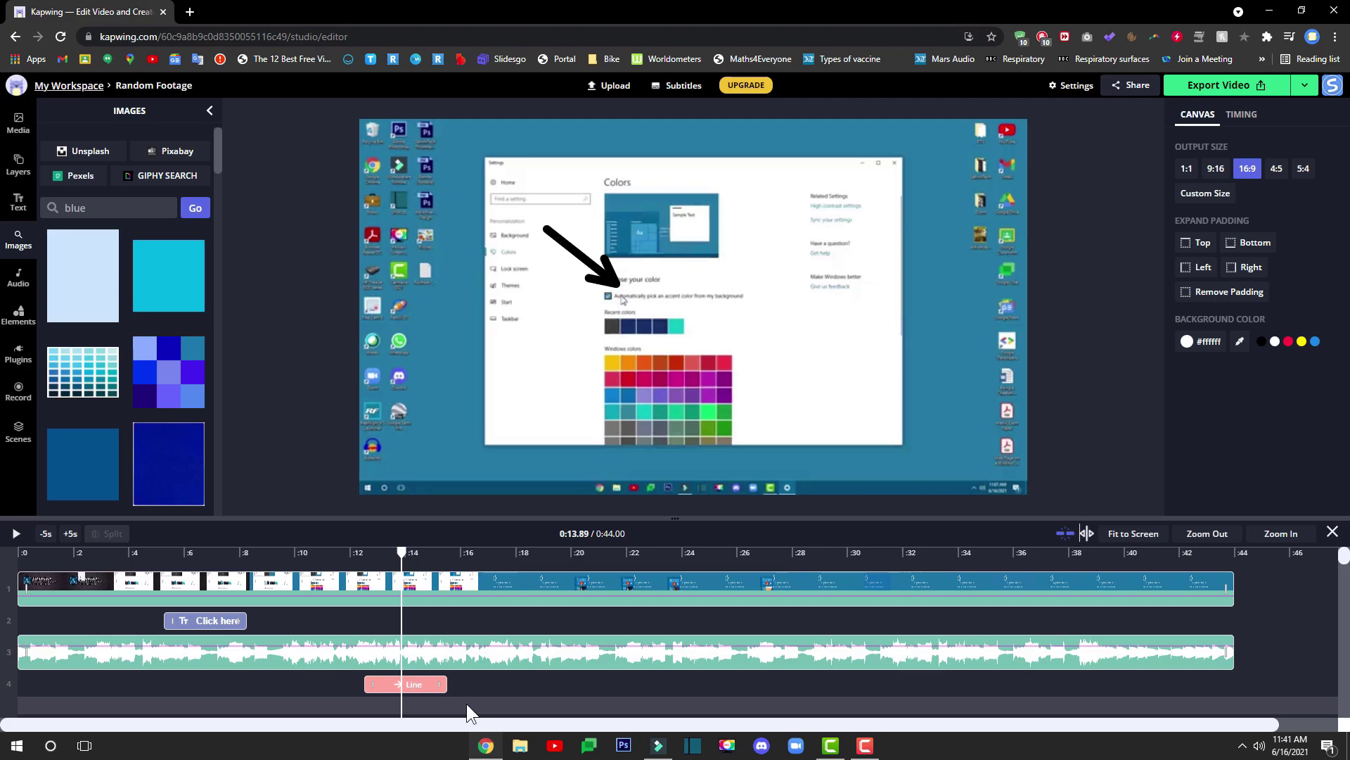
left_click(481, 665)
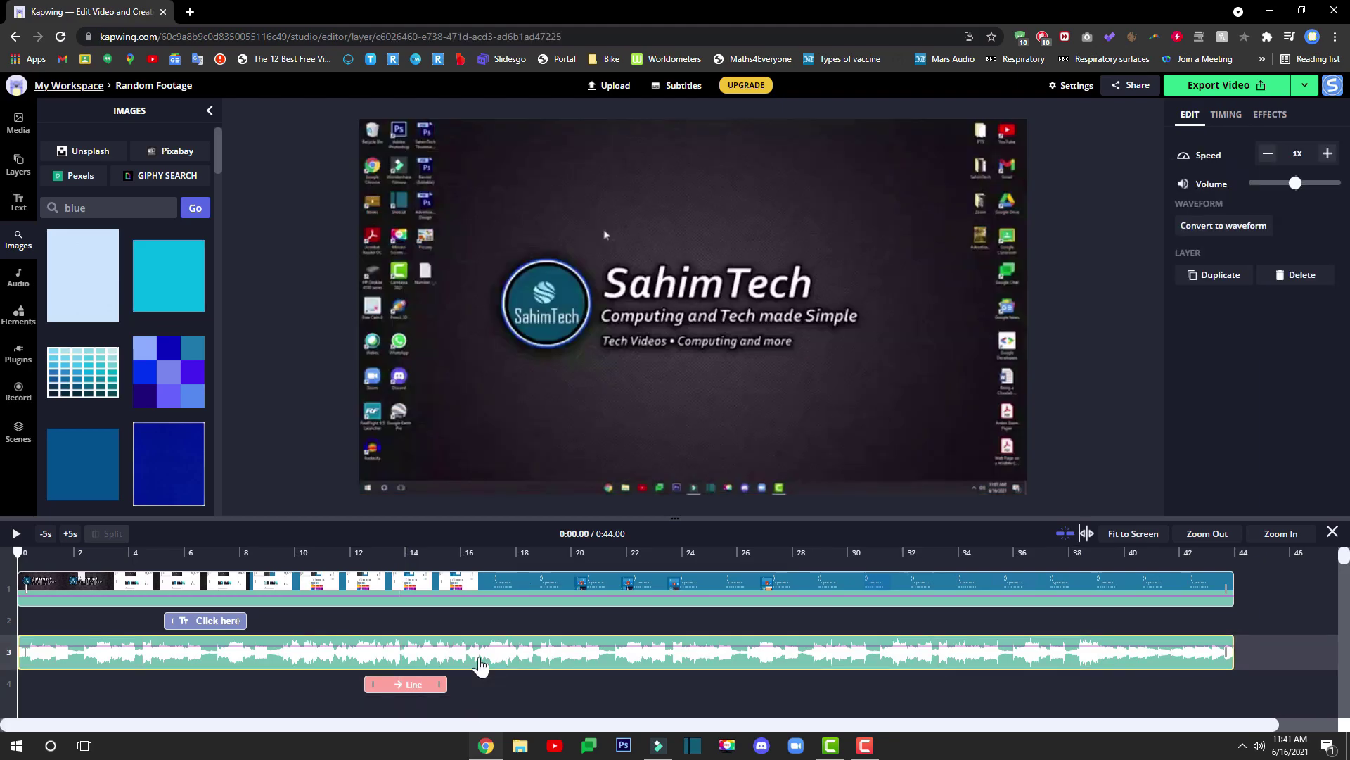
key("Delete")
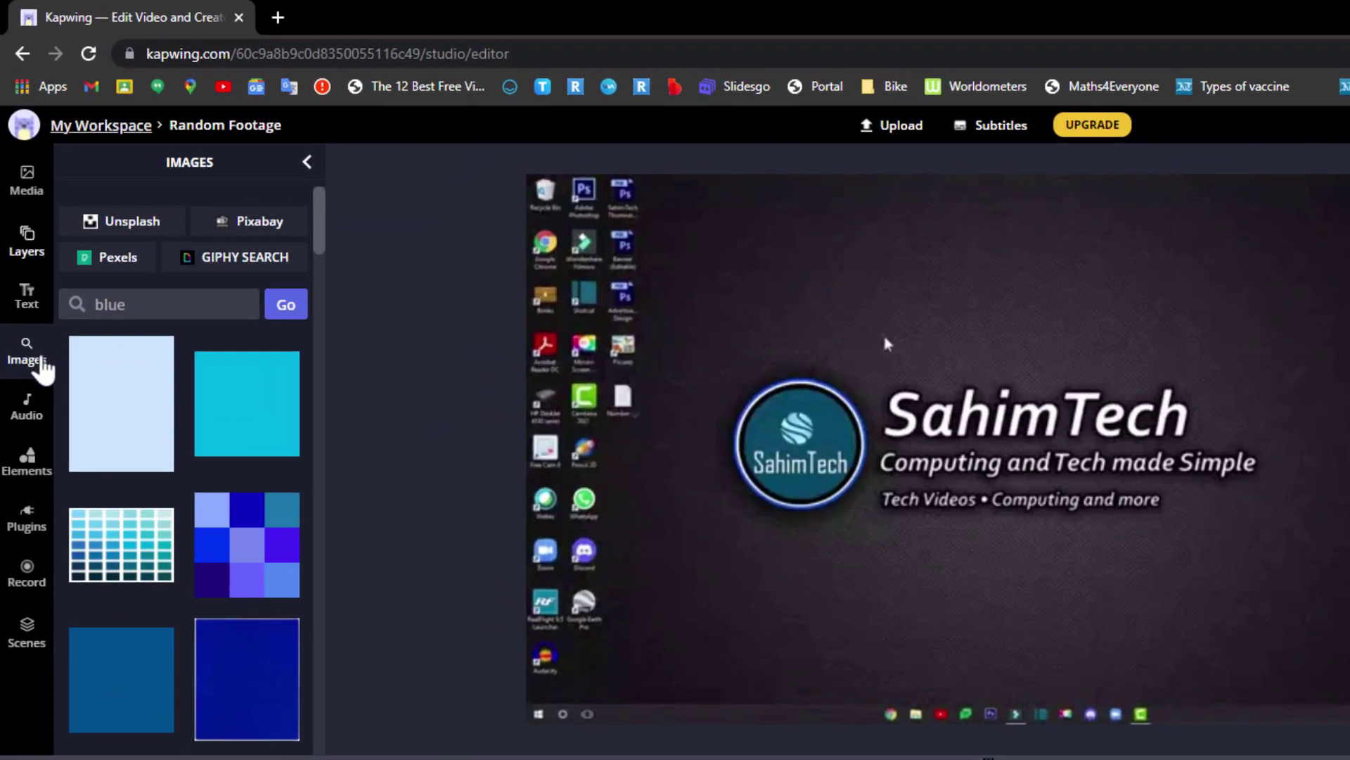
- Upload the audio file "Jarico - Island" from the Music folder to the project
left_click(30, 406)
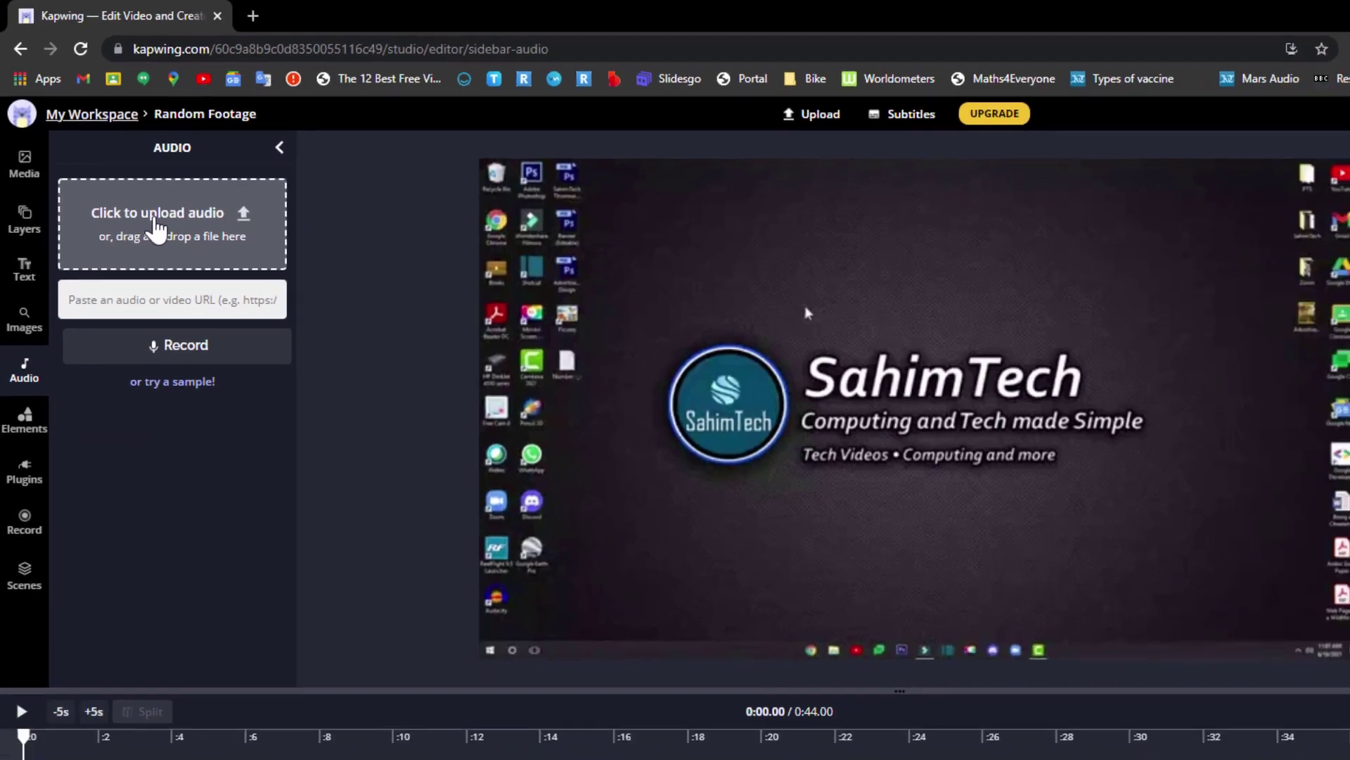
left_click(171, 246)
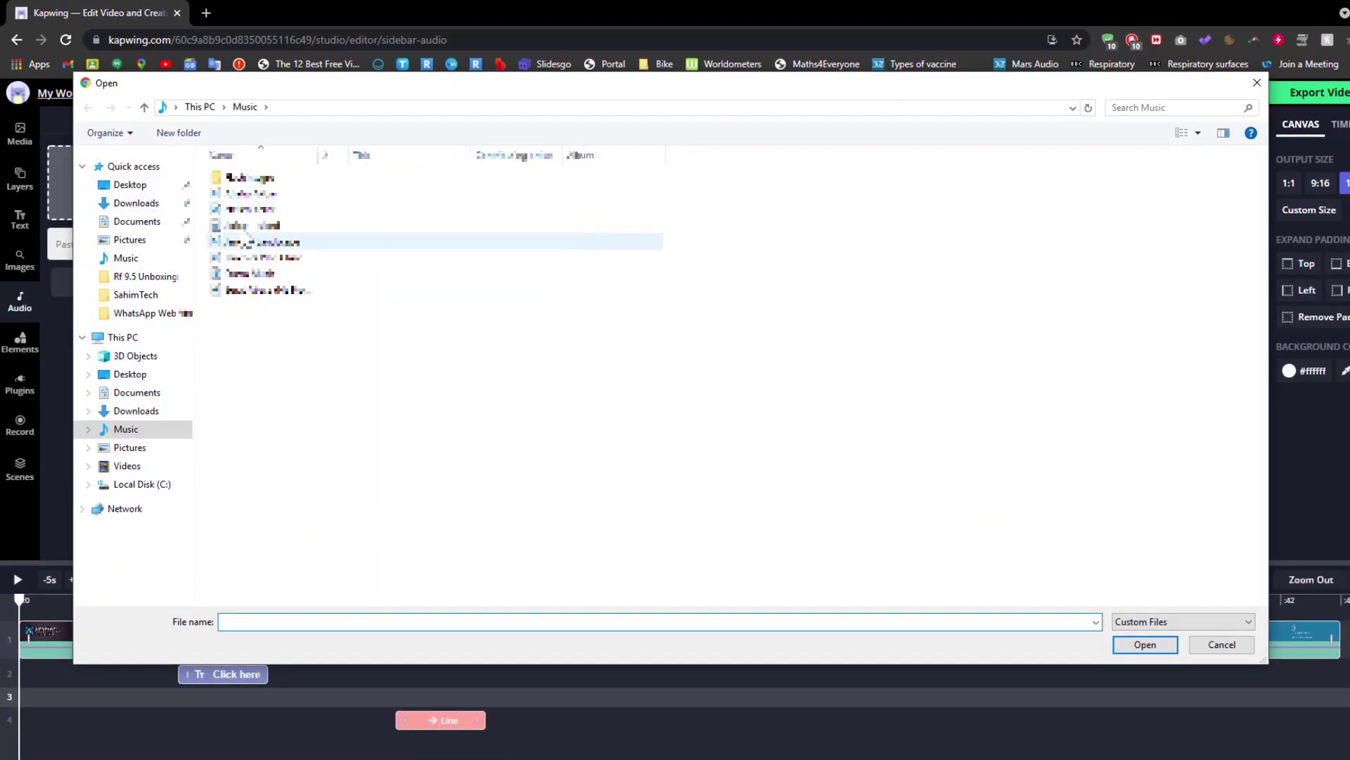
left_click(247, 227)
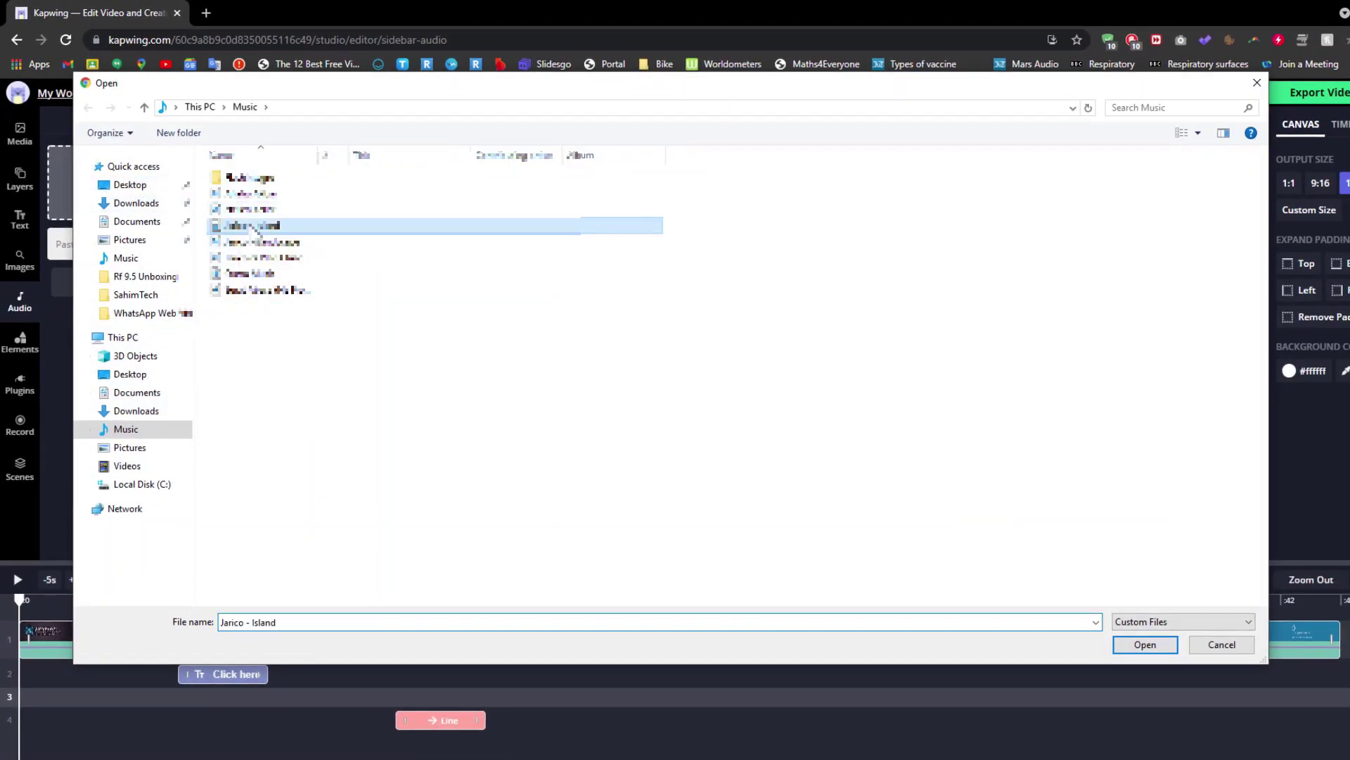
left_click(1135, 644)
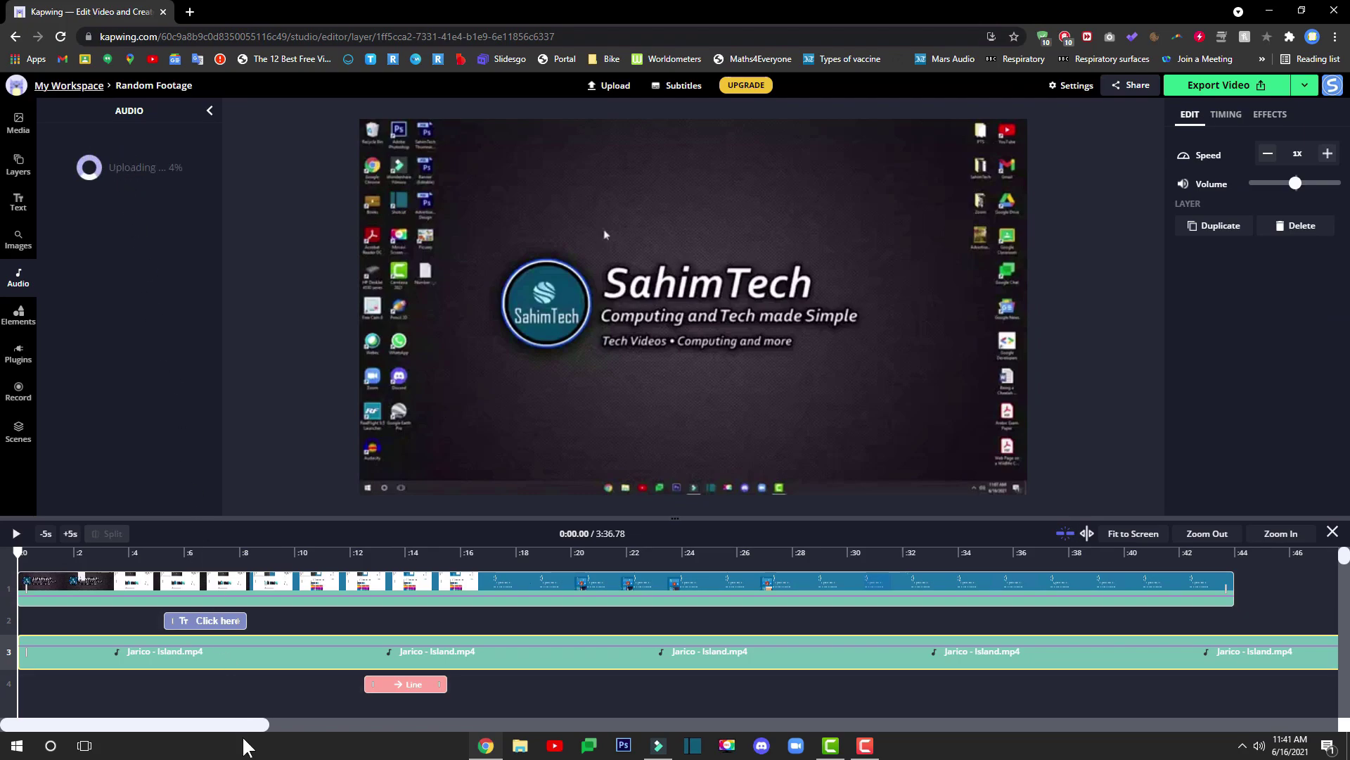
- Split the Jarico - Island music at the video's end, 0:43.98, and delete the part that runs beyond it
left_click_drag(89, 728, 195, 728)
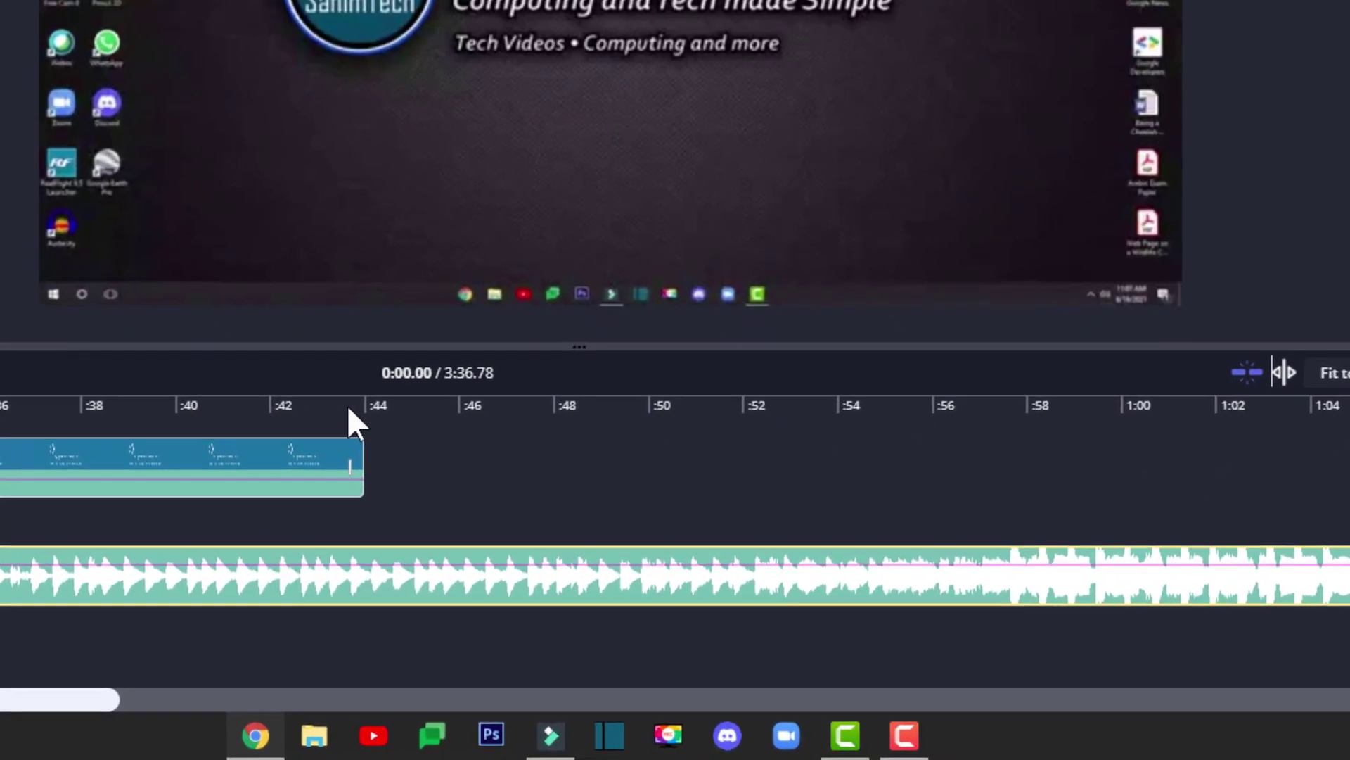
left_click(548, 553)
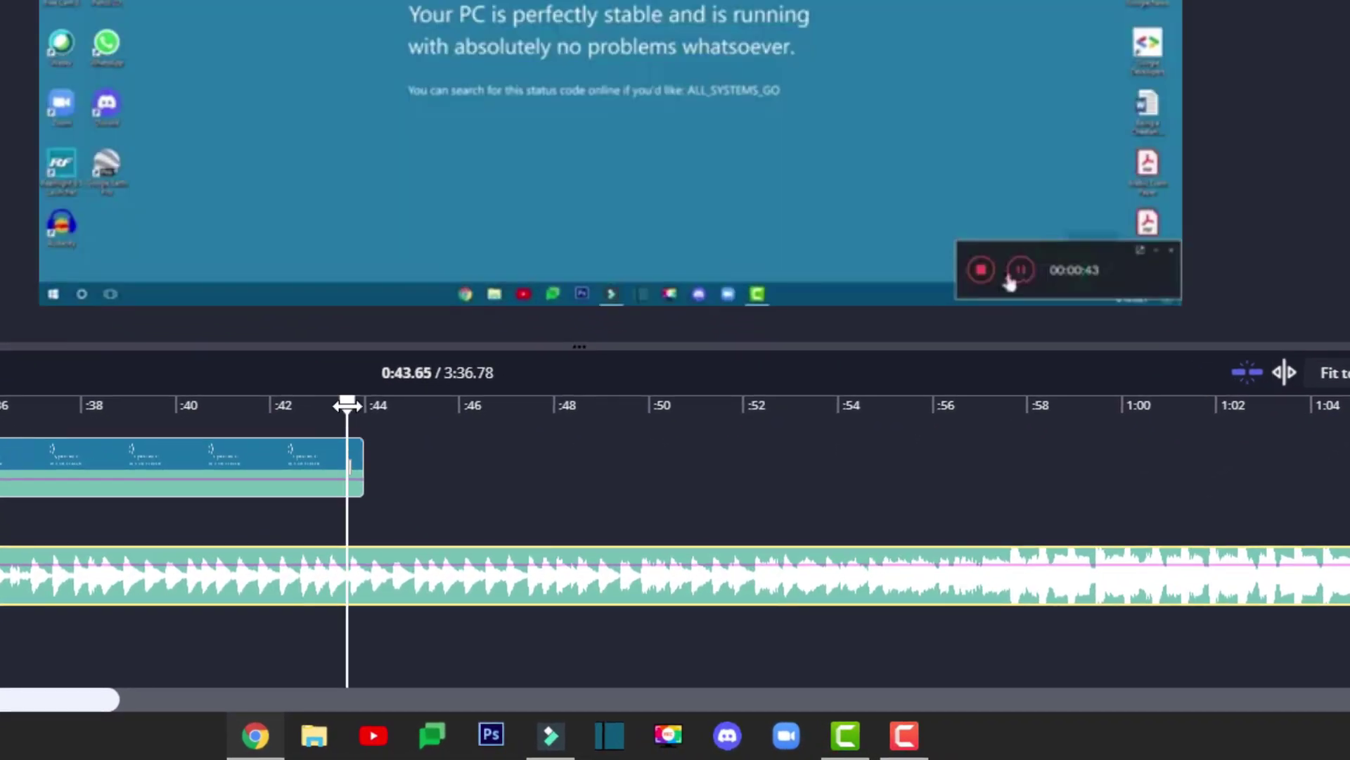
left_click_drag(349, 413, 364, 414)
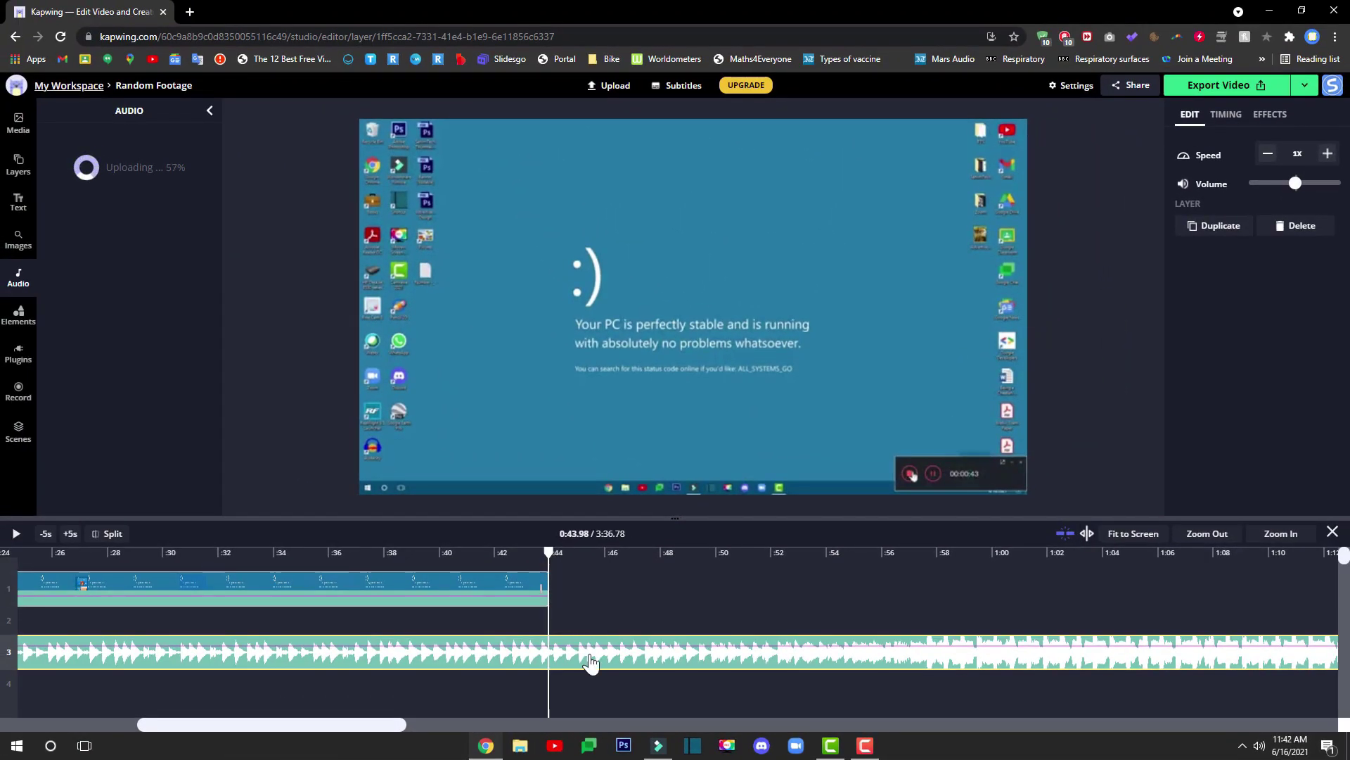
right_click(590, 661)
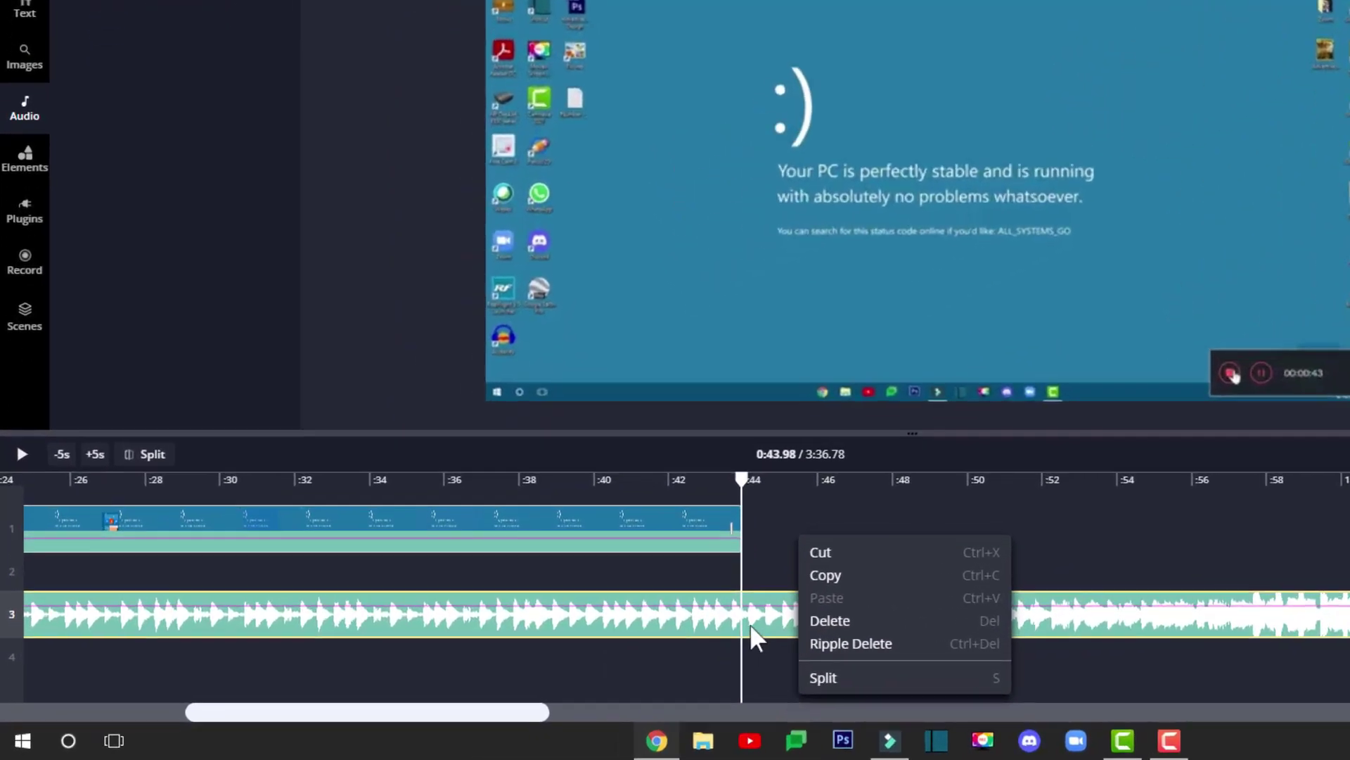
left_click(552, 654)
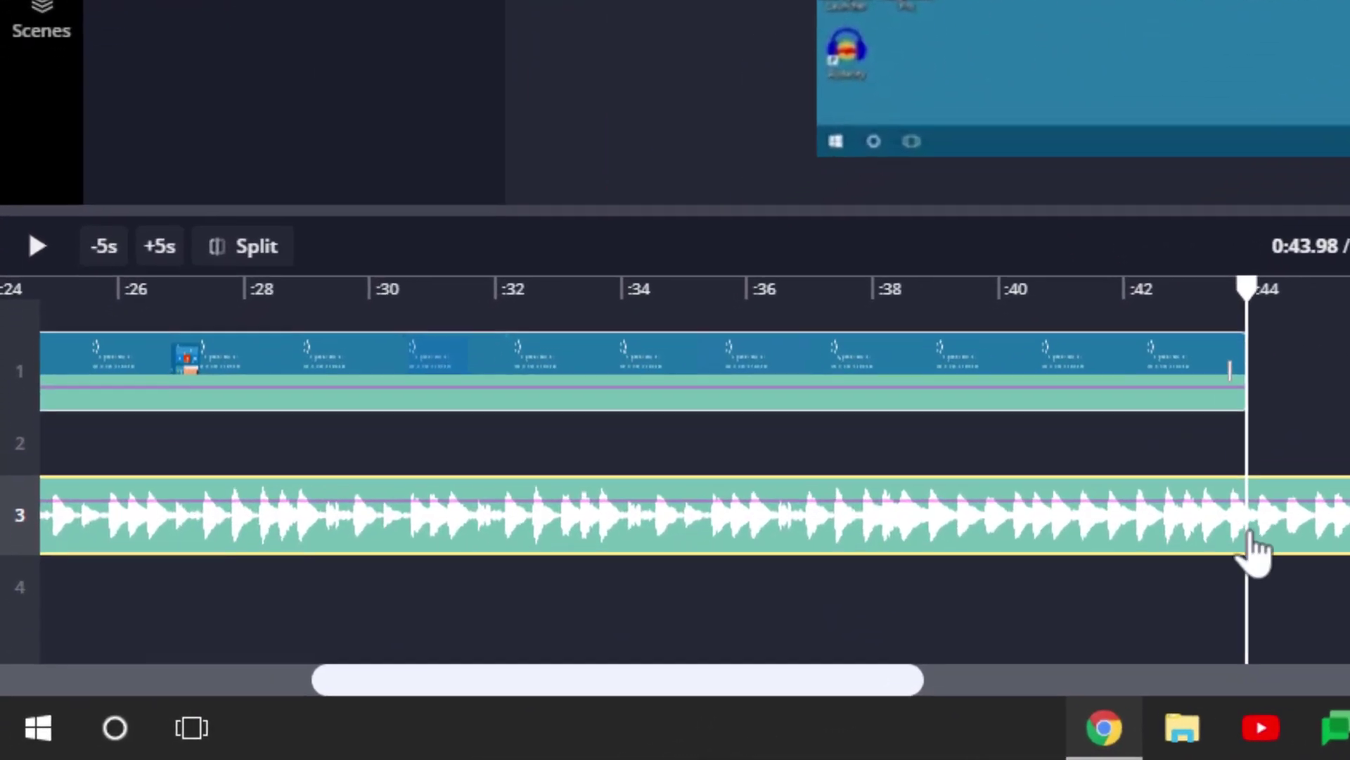
left_click(266, 242)
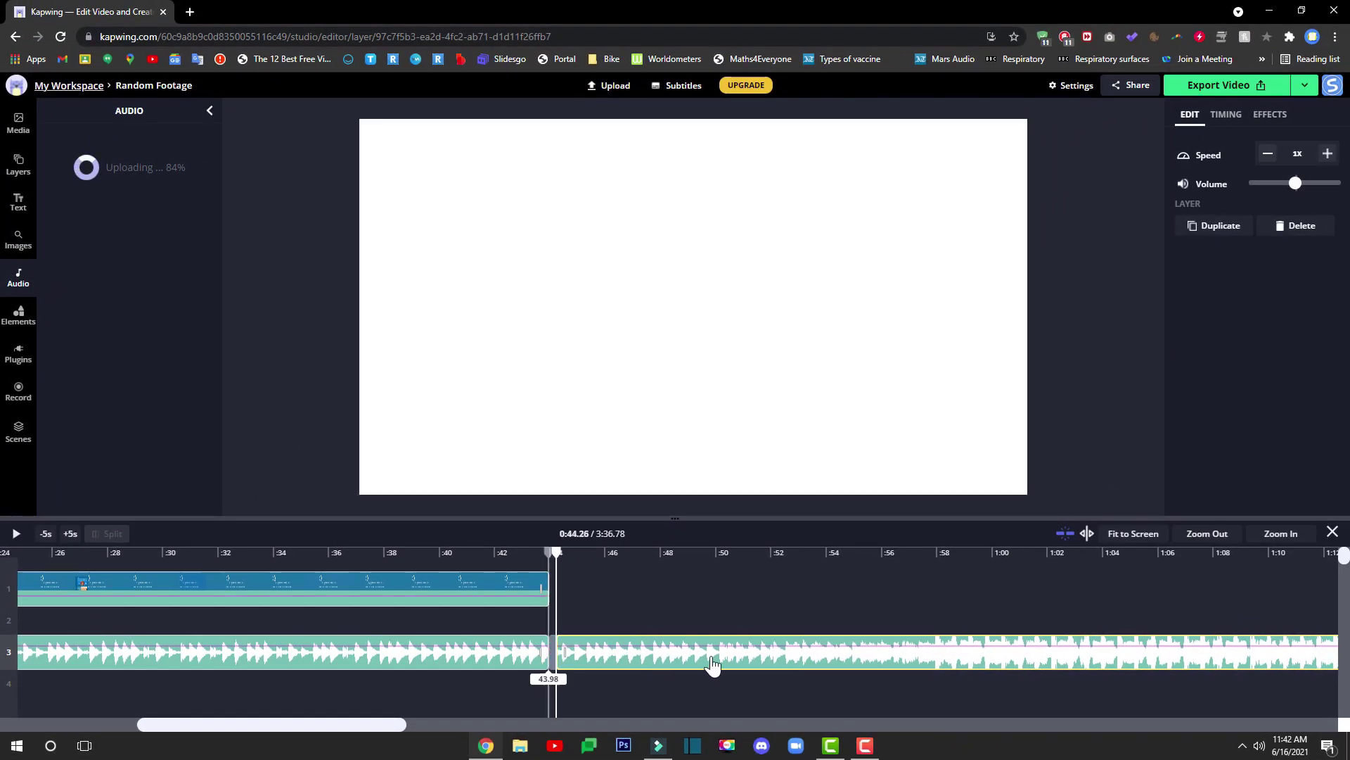
left_click_drag(712, 663, 760, 657)
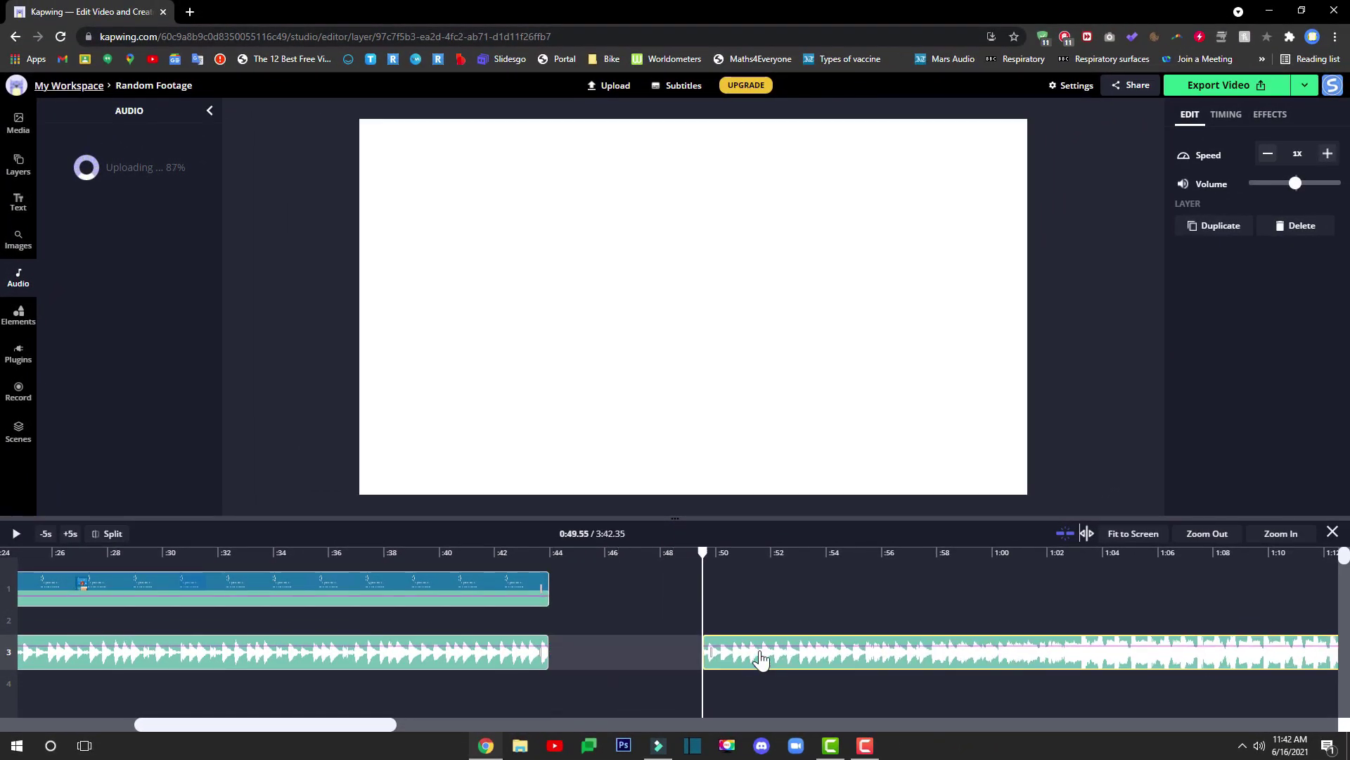
key("Delete")
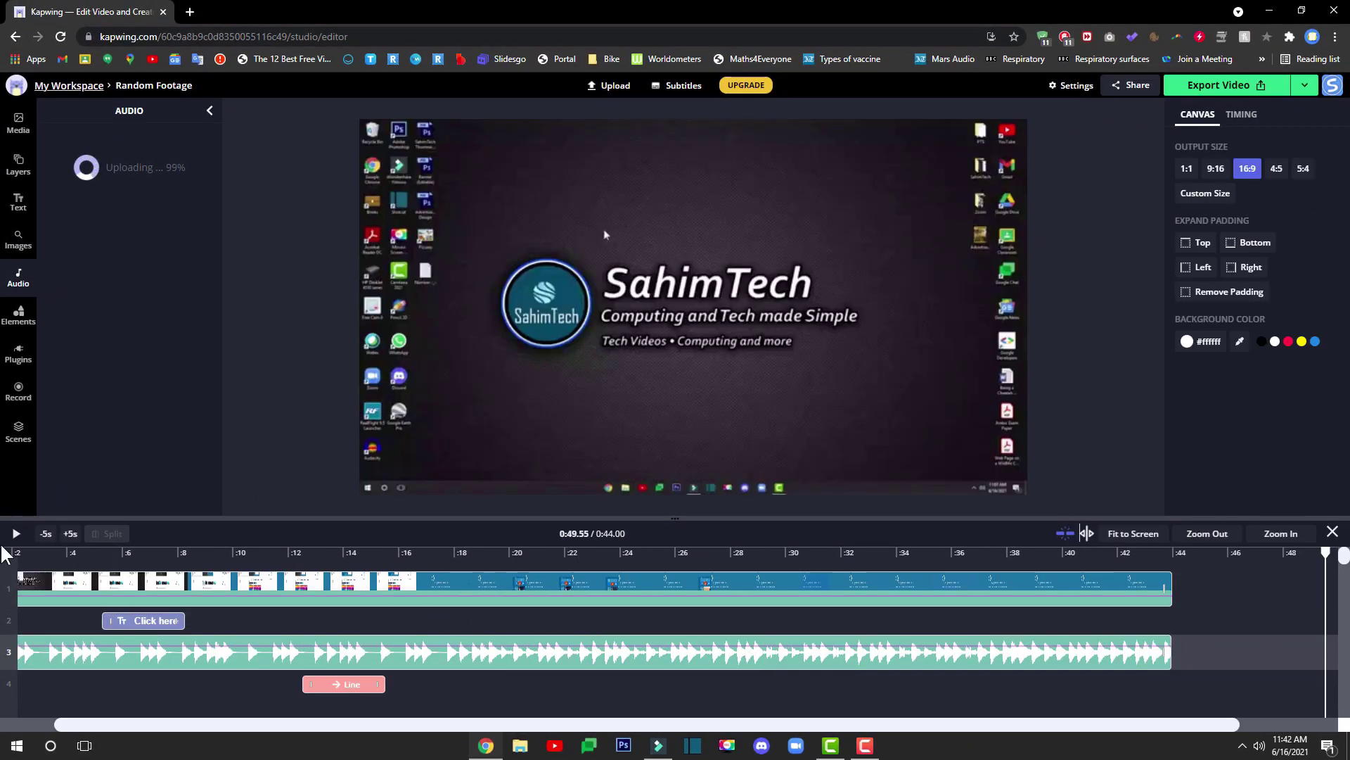
- Play the video with its new music from about 0:05.49 and pause at about 0:13
left_click(109, 555)
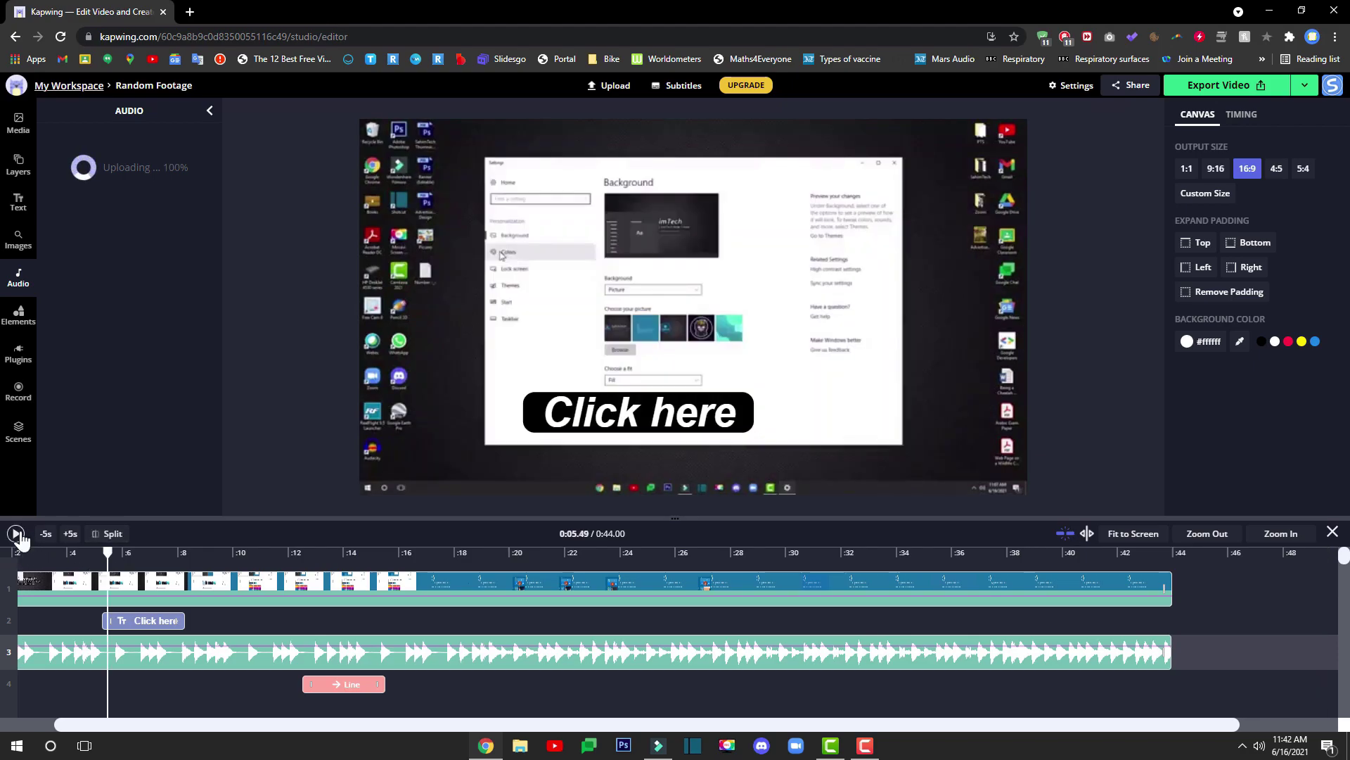
left_click(17, 534)
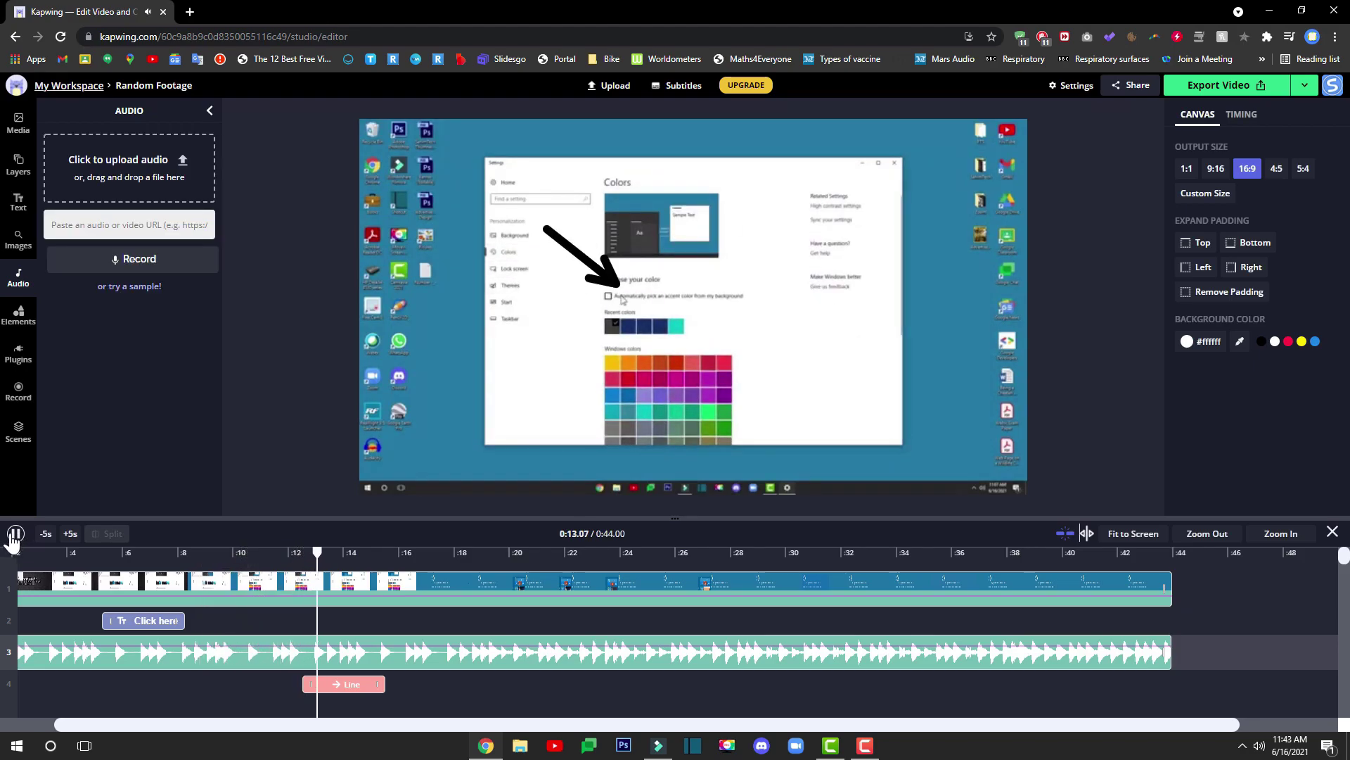
left_click(15, 533)
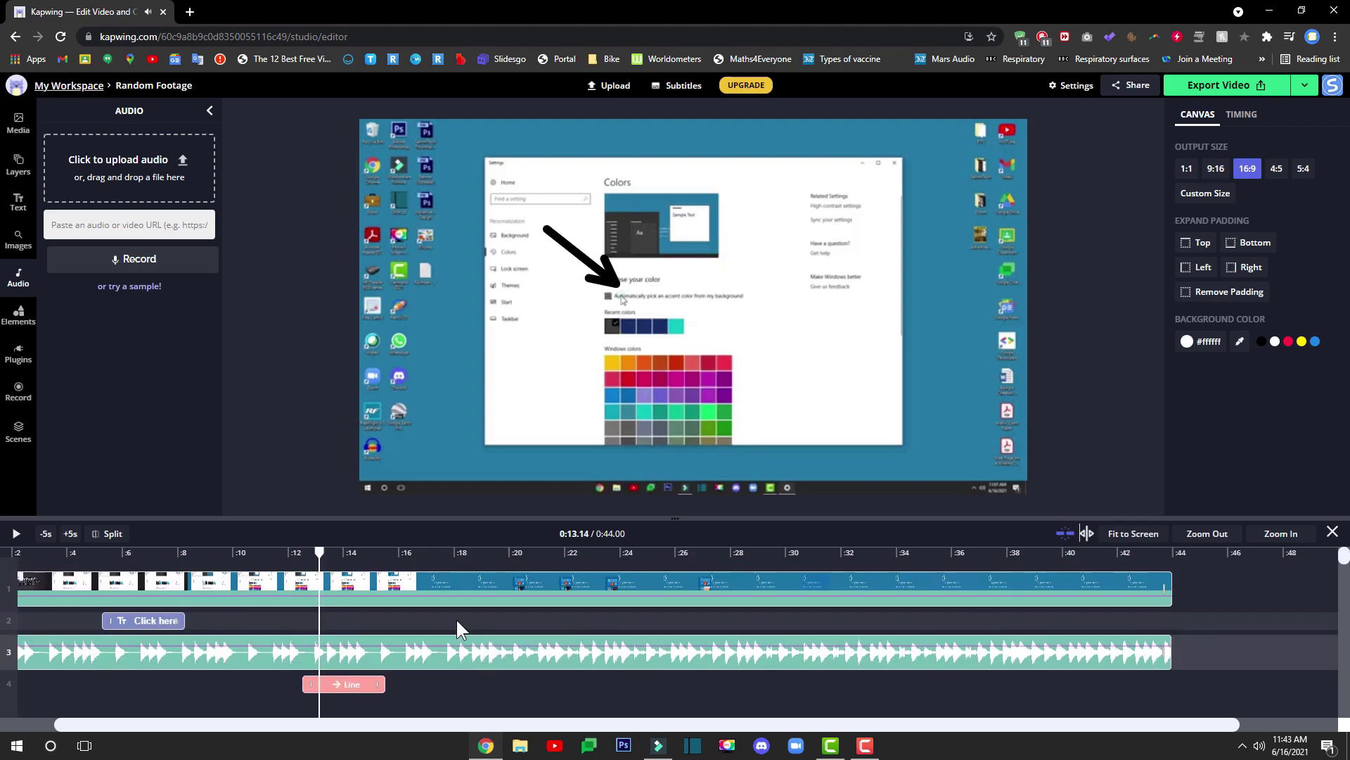
- Add a star shape to the video and move its clip to start at 0:16.32, after the arrow clip
left_click(24, 320)
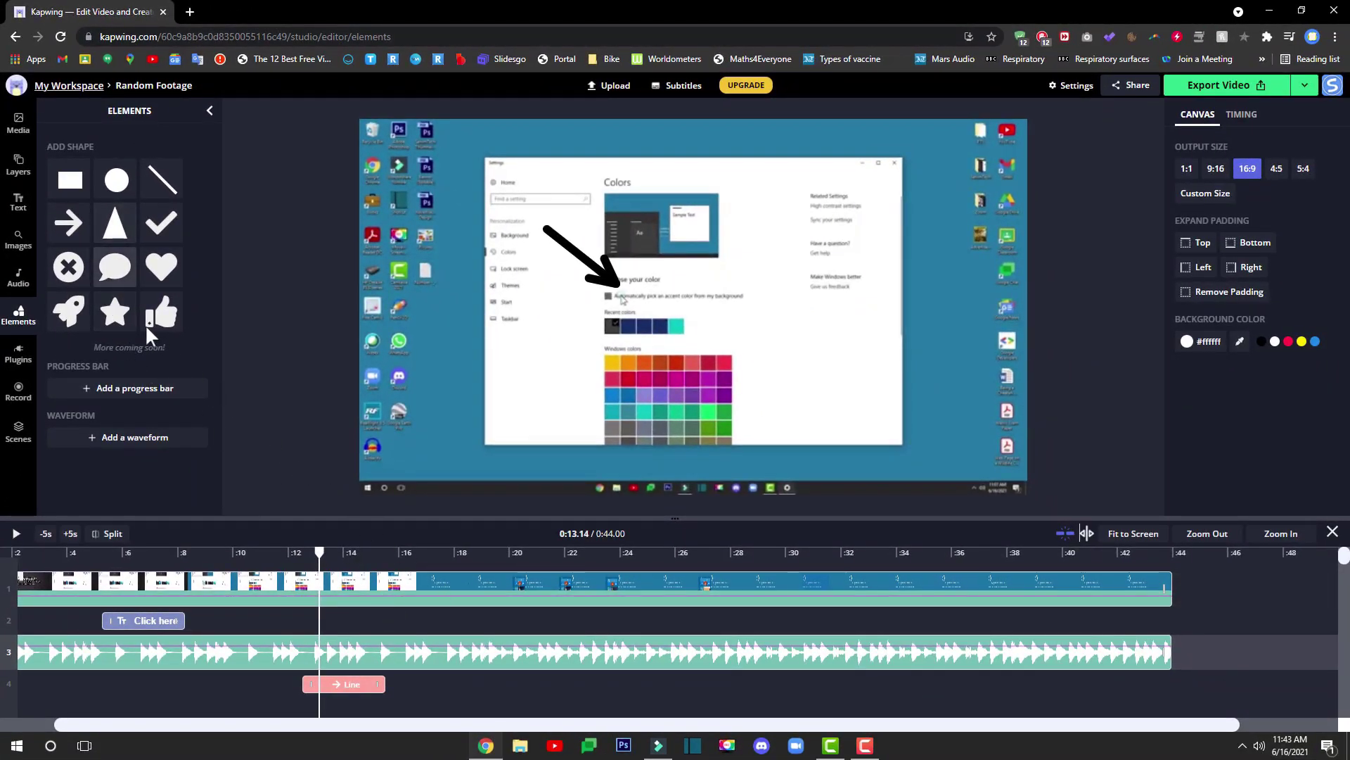
left_click(116, 310)
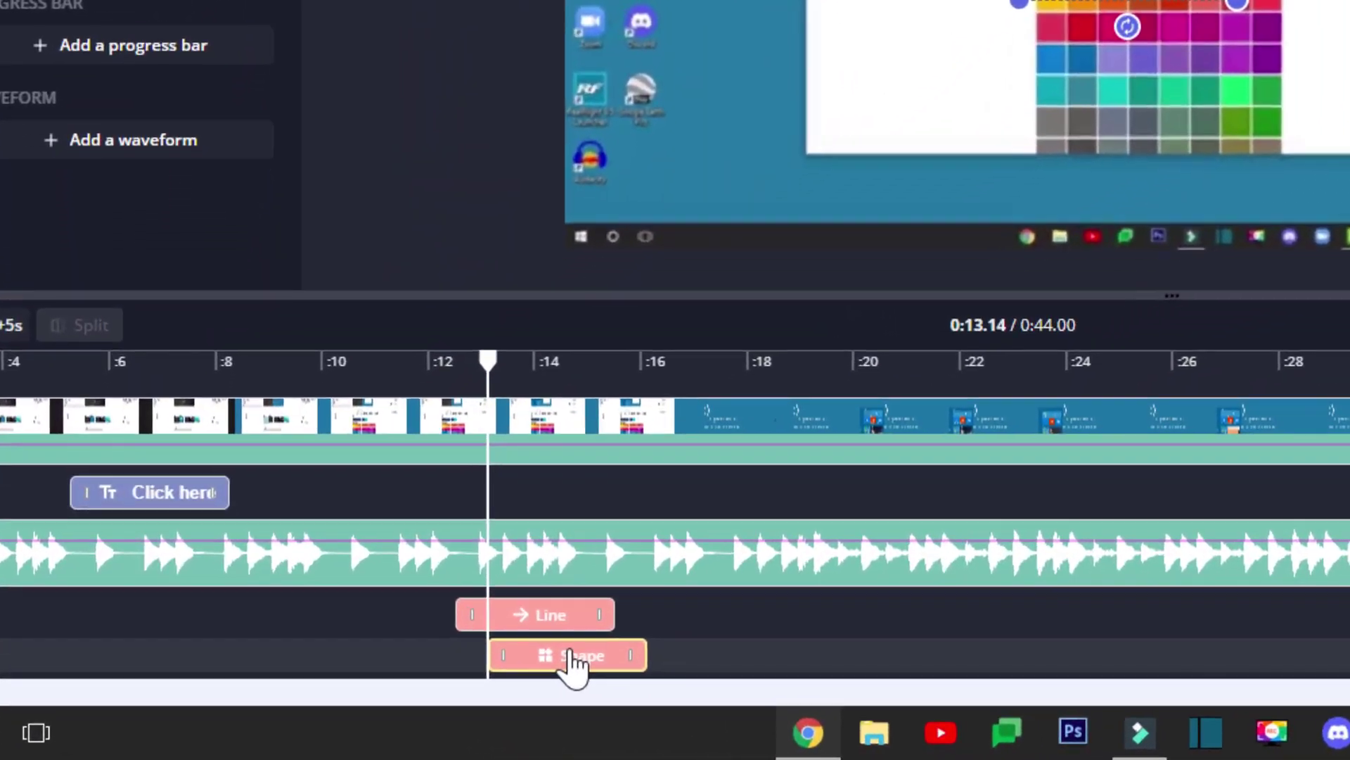
left_click_drag(363, 705, 448, 703)
left_click_drag(738, 661, 765, 602)
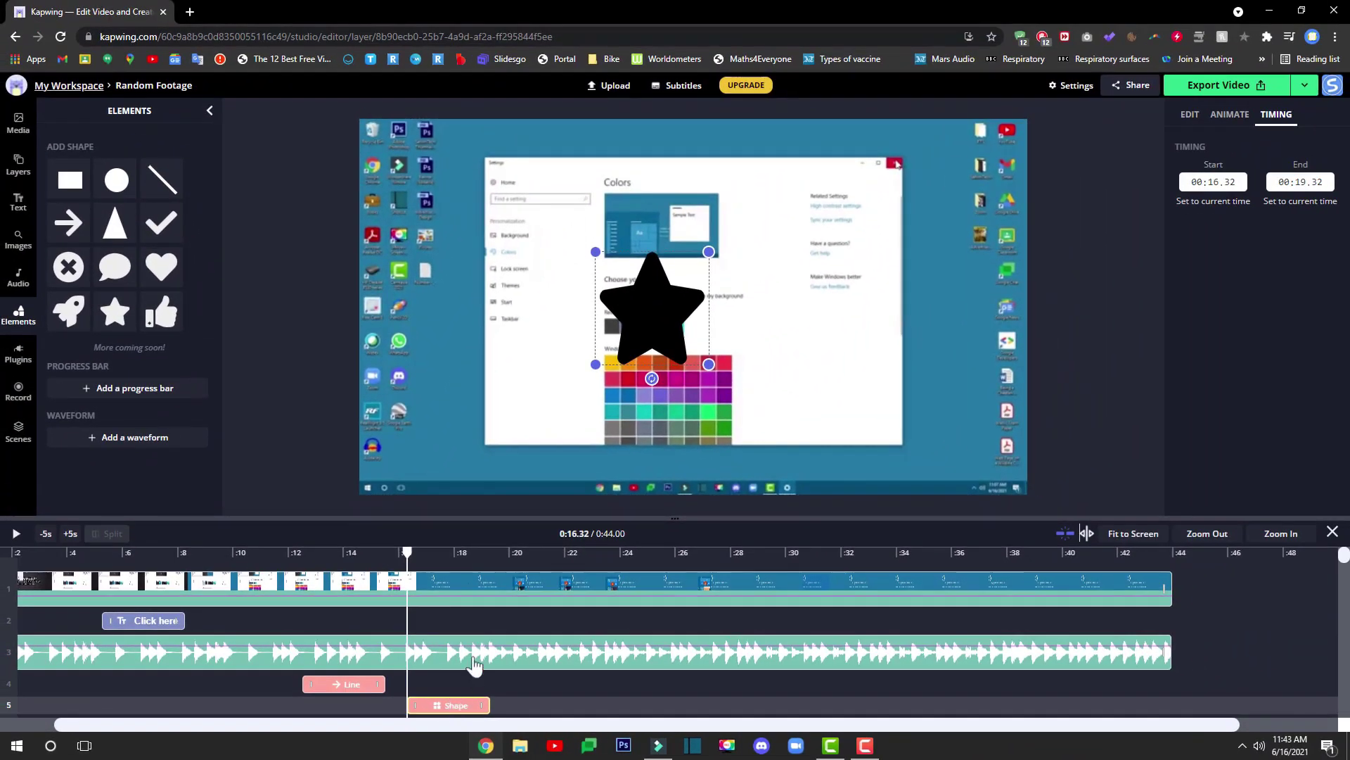
- Move the star to the blank area beside the color swatches and apply the Reveal intro animation at default speed
left_click_drag(665, 316, 818, 376)
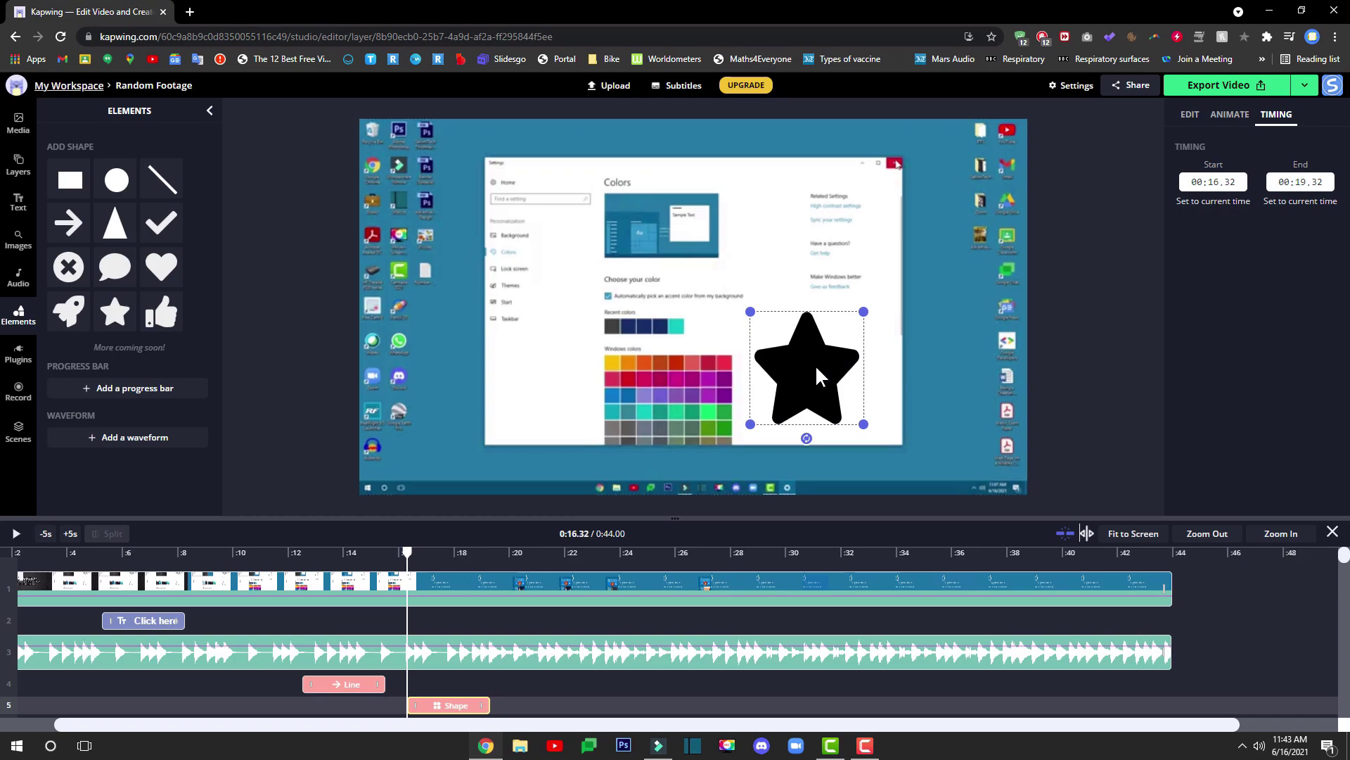
left_click(1232, 116)
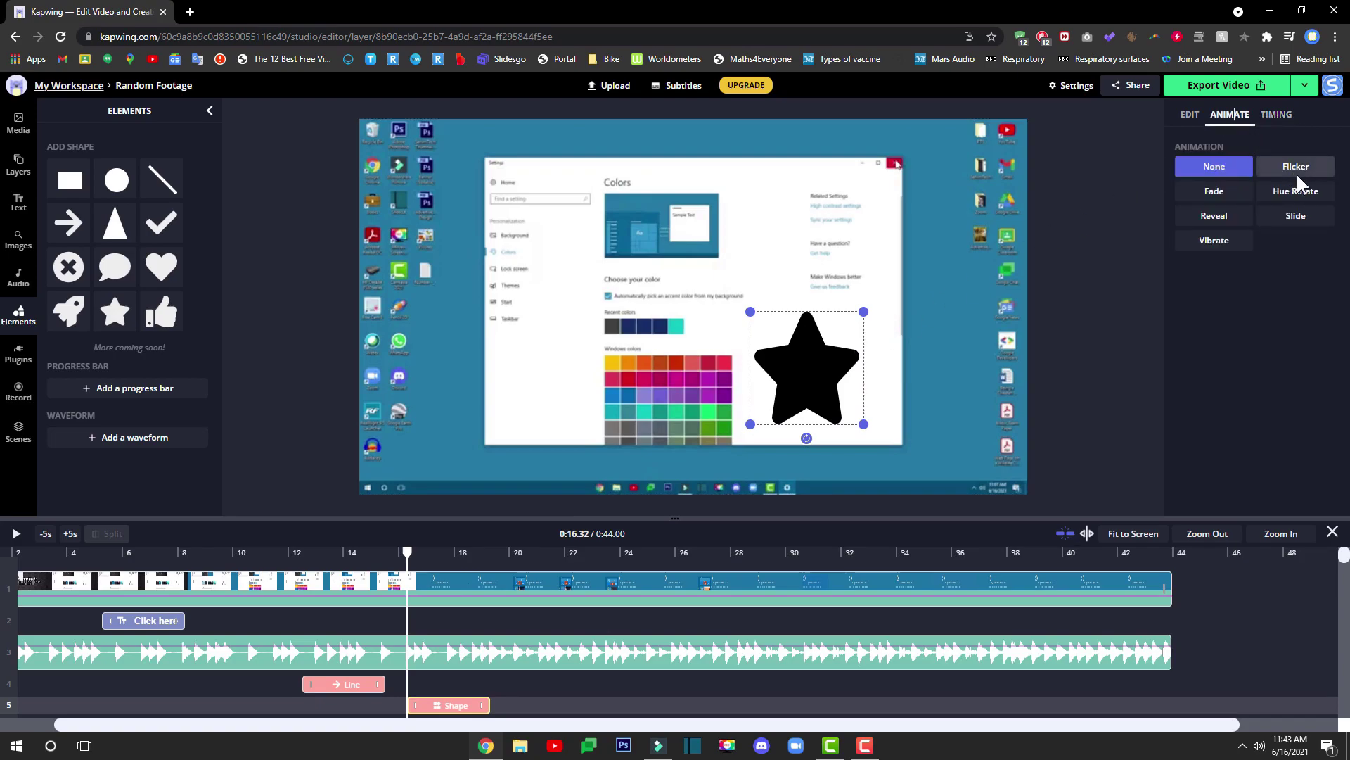
left_click(1224, 223)
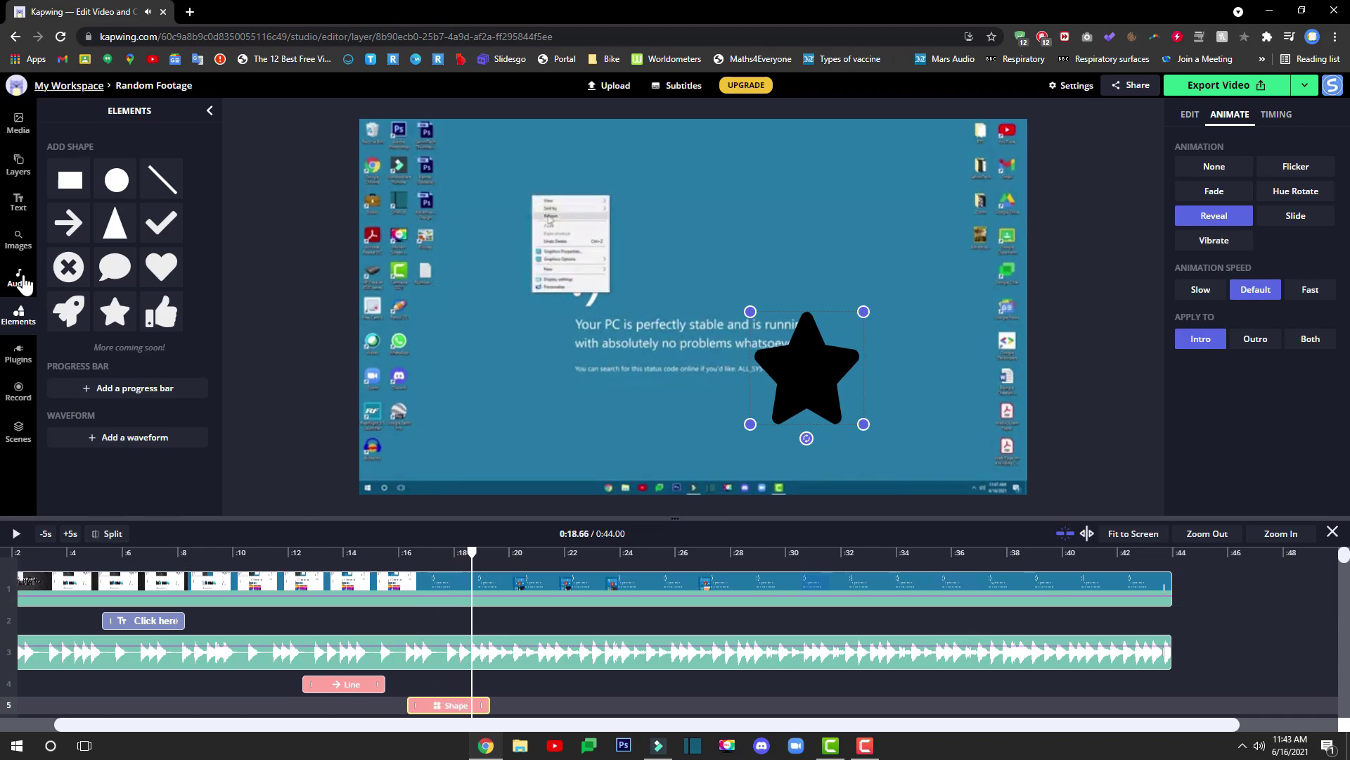
- Split the music clip at 0:19.25, where the star clip ends, and delete the part after the split
left_click(20, 278)
scroll(563, 682, "down", 1)
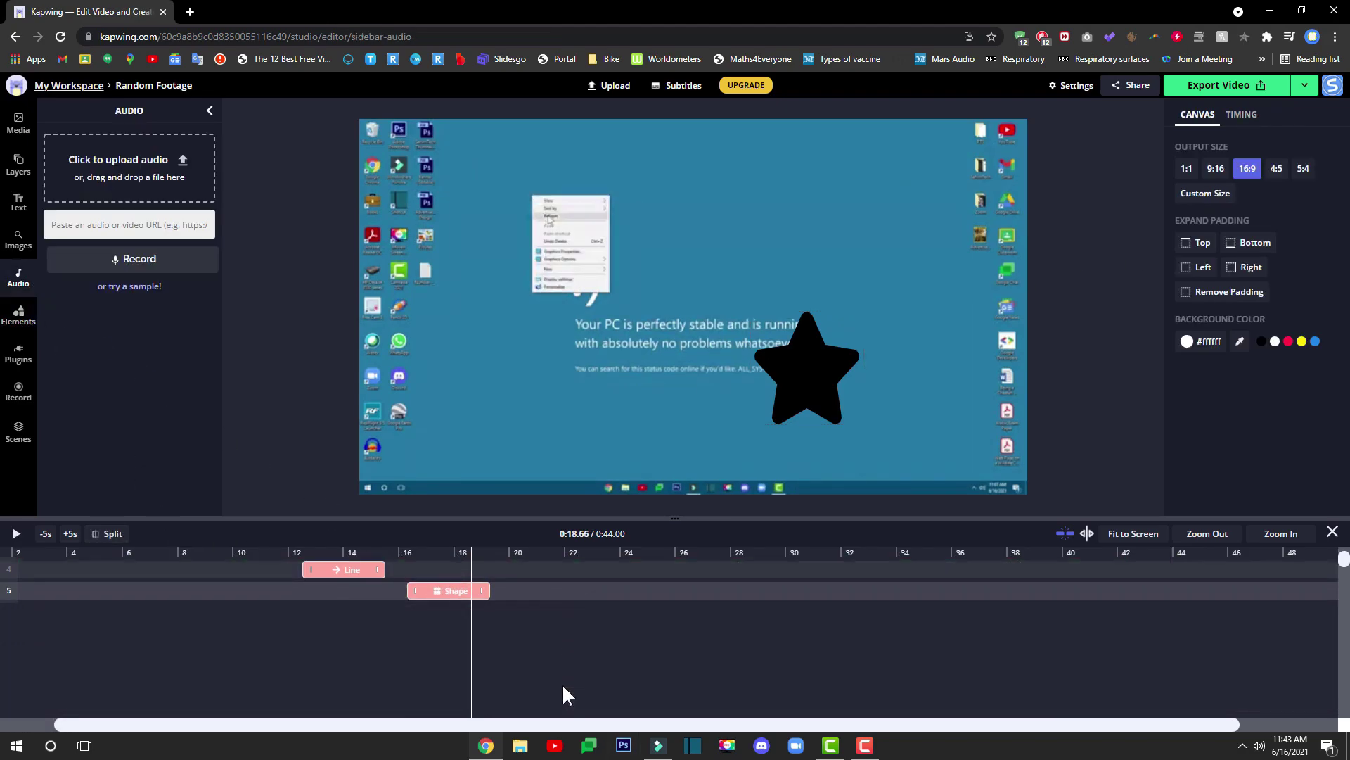
scroll(562, 682, "up", 2)
left_click(498, 658)
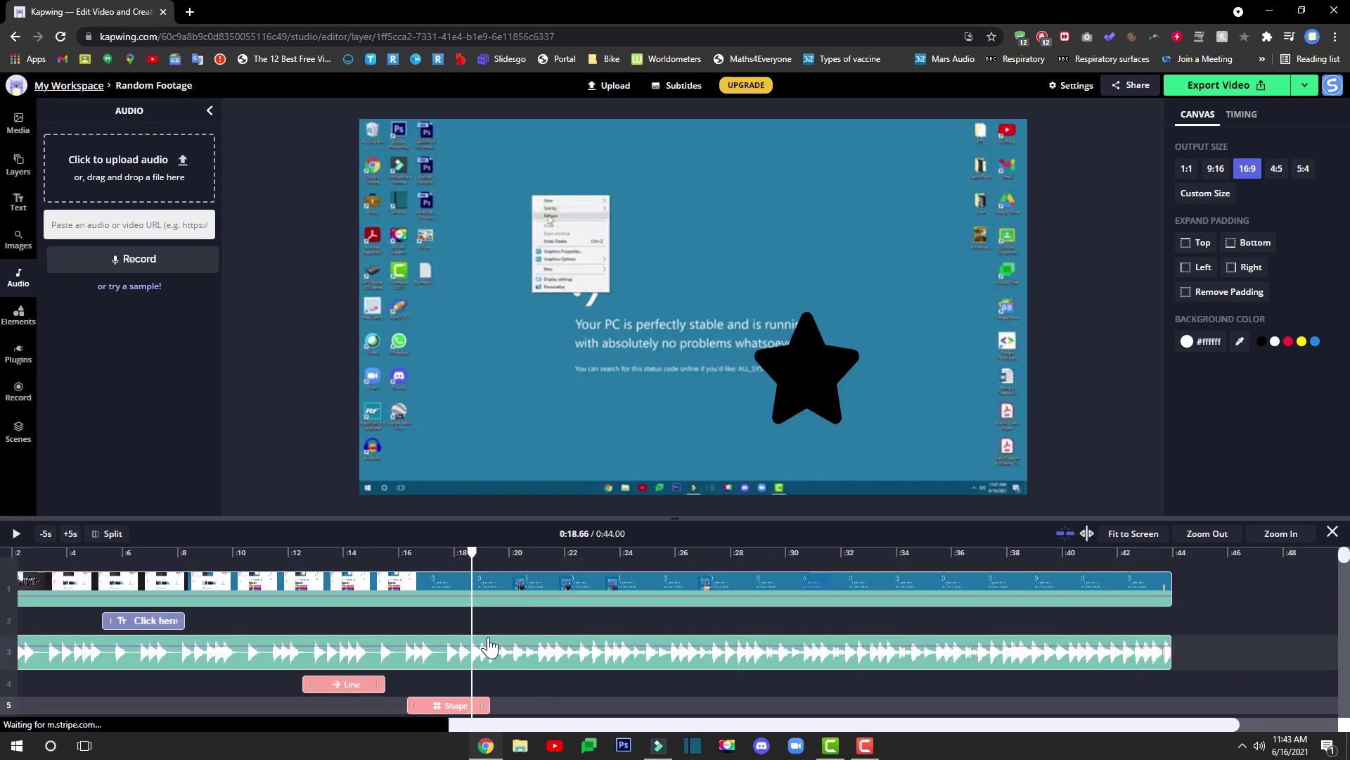
left_click(489, 658)
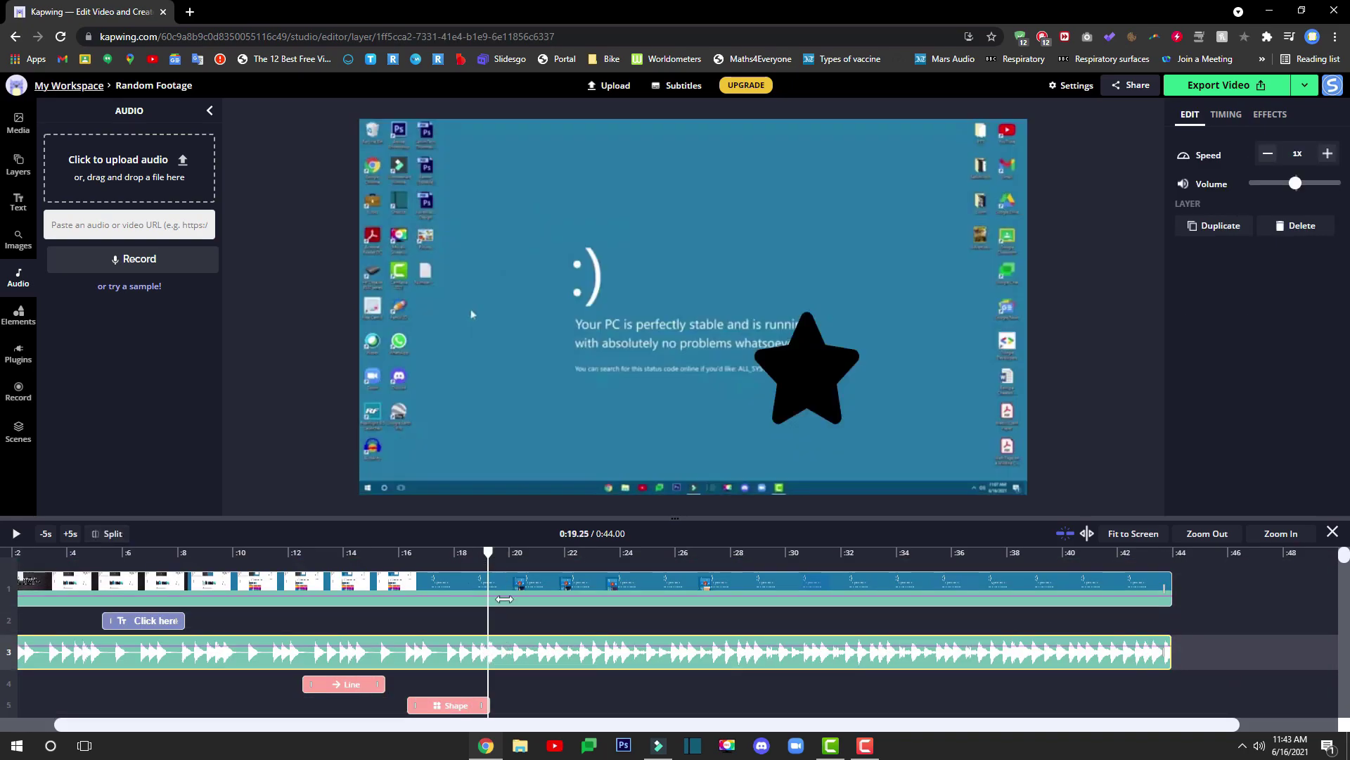
right_click(526, 656)
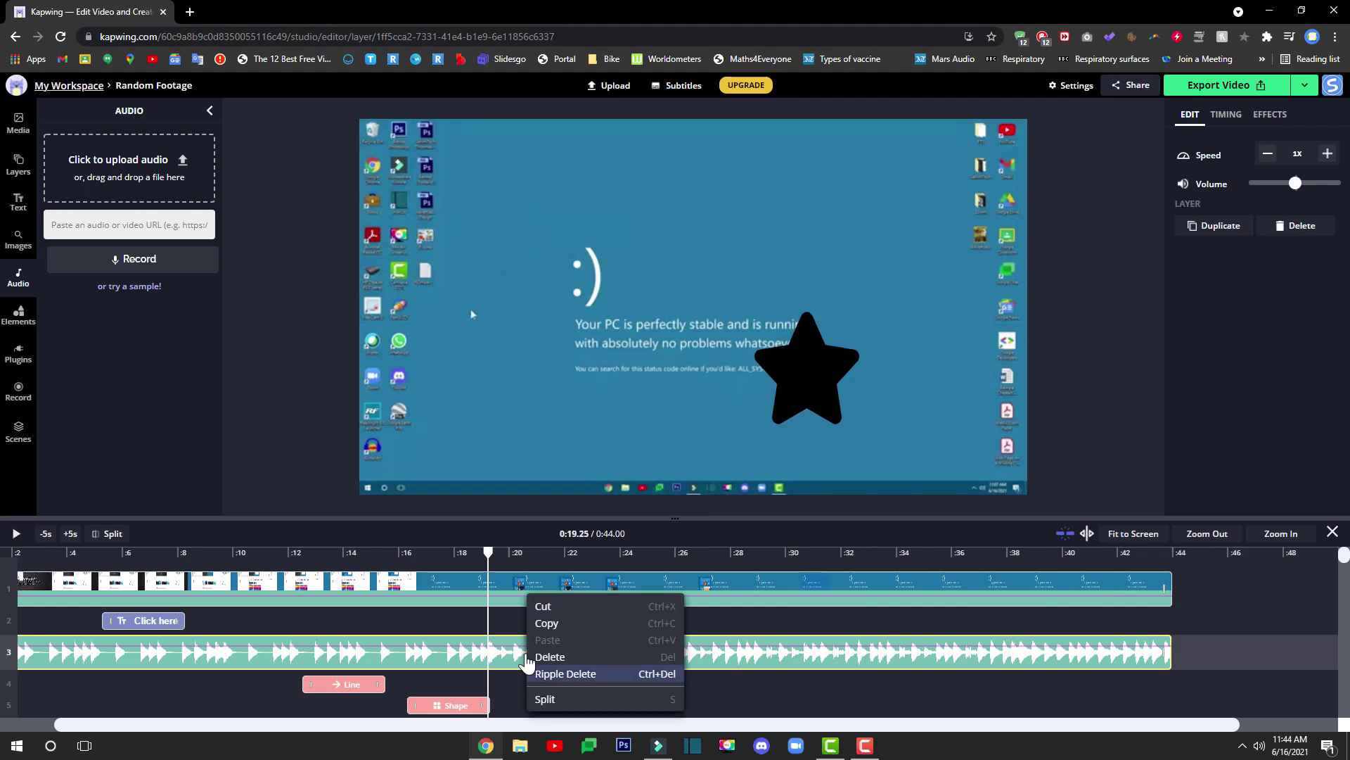
key("s")
left_click(546, 672)
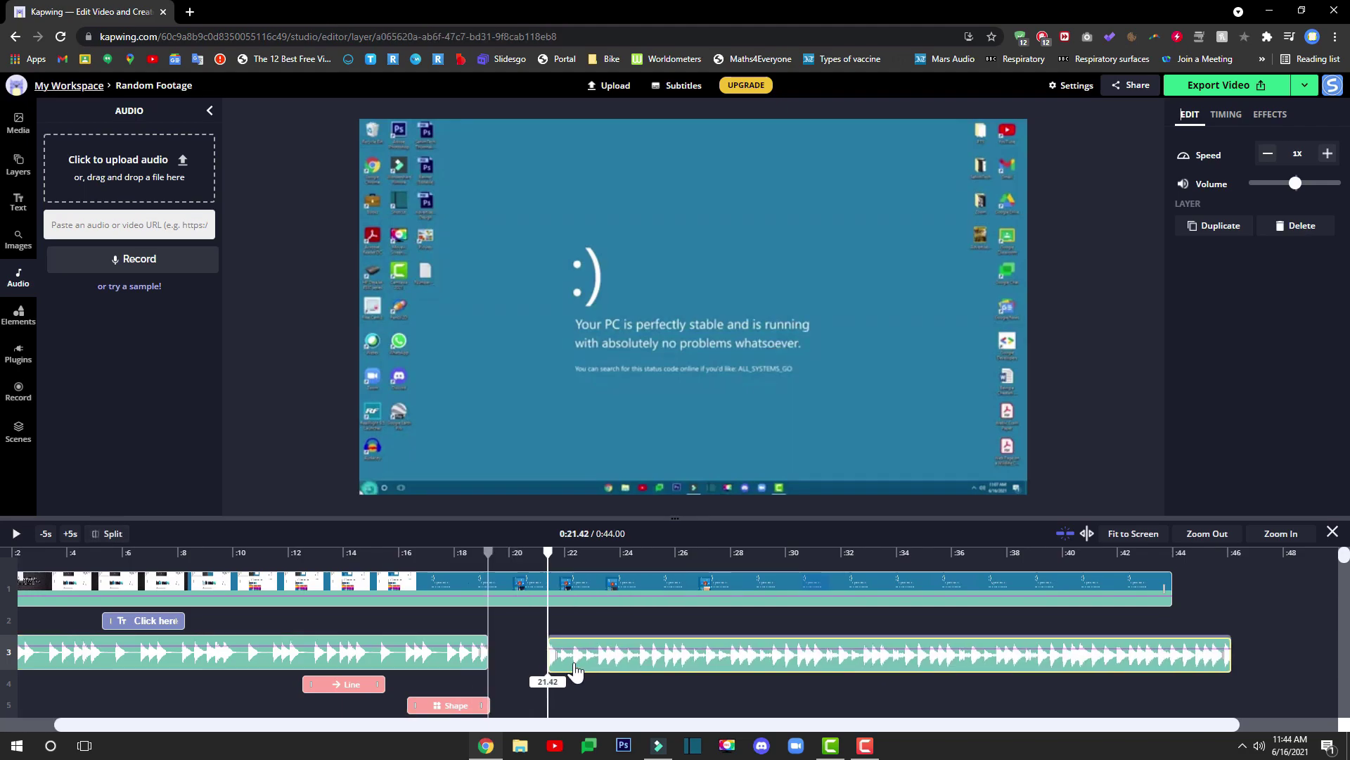
key("Delete")
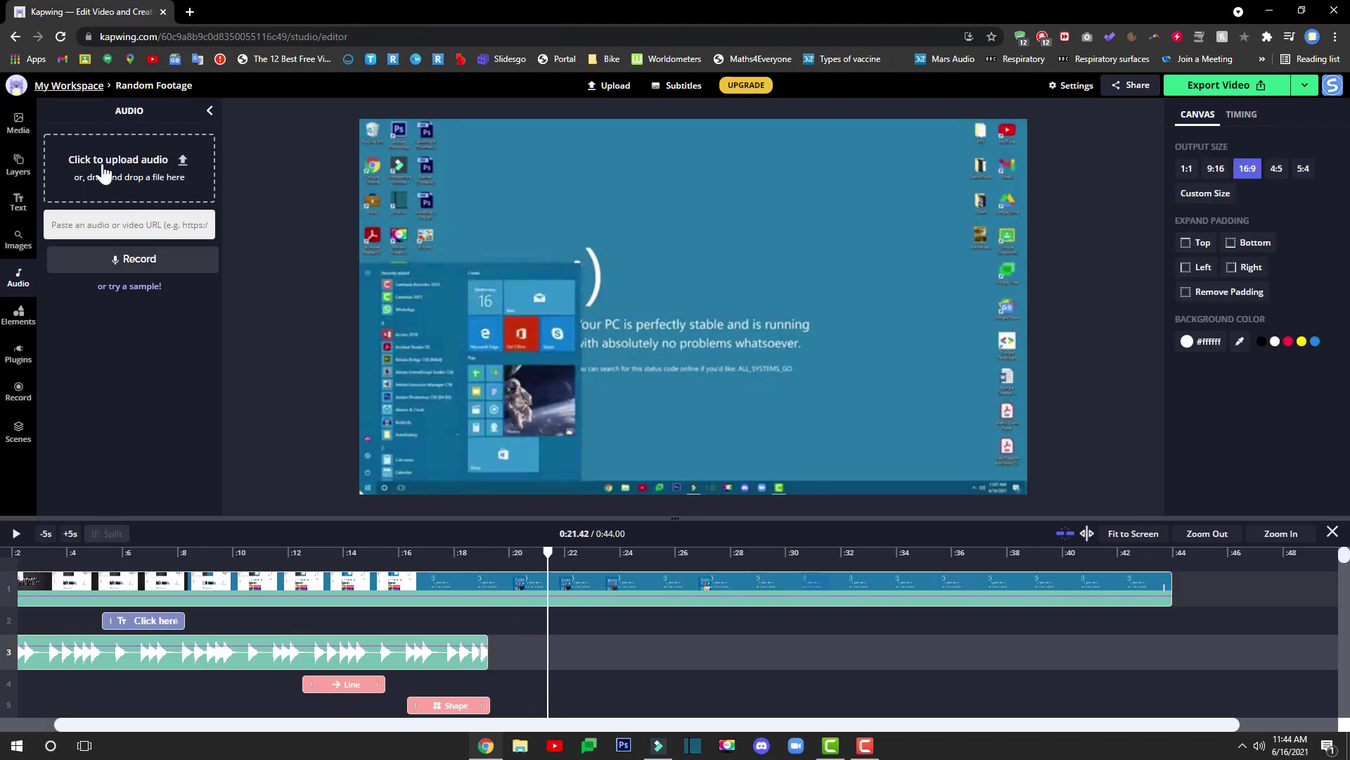
- Upload a second music track from the Music folder at 0:21.42 and preview it from 0:22.15
left_click(131, 189)
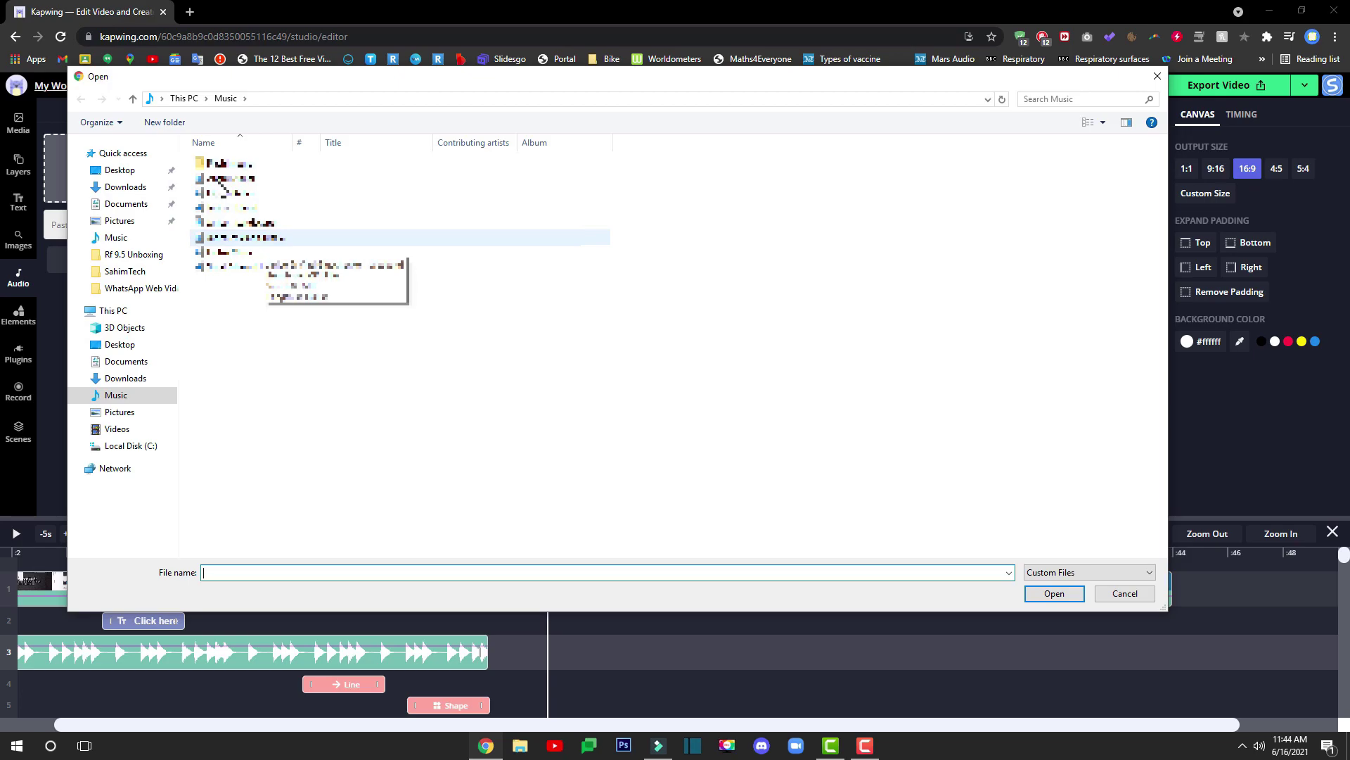
left_click(265, 224)
left_click(1054, 593)
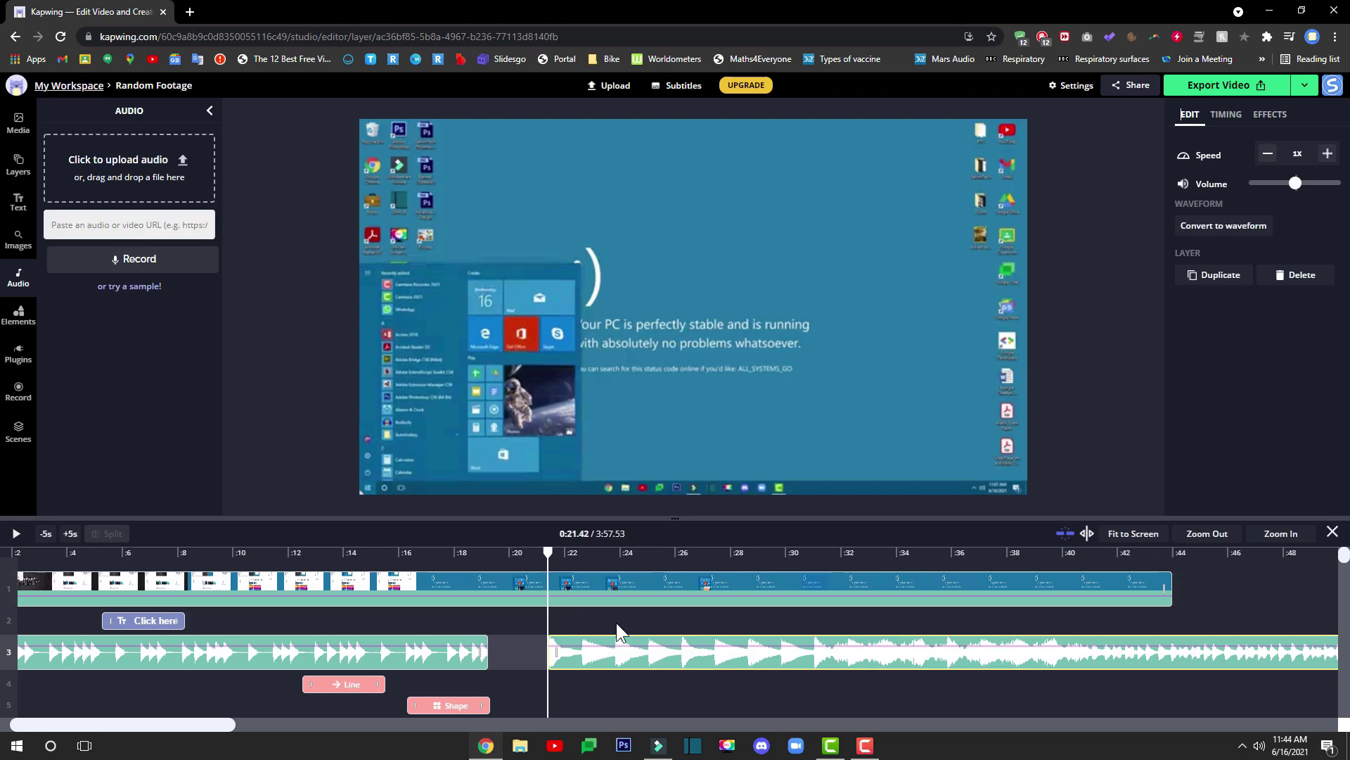
left_click(550, 553)
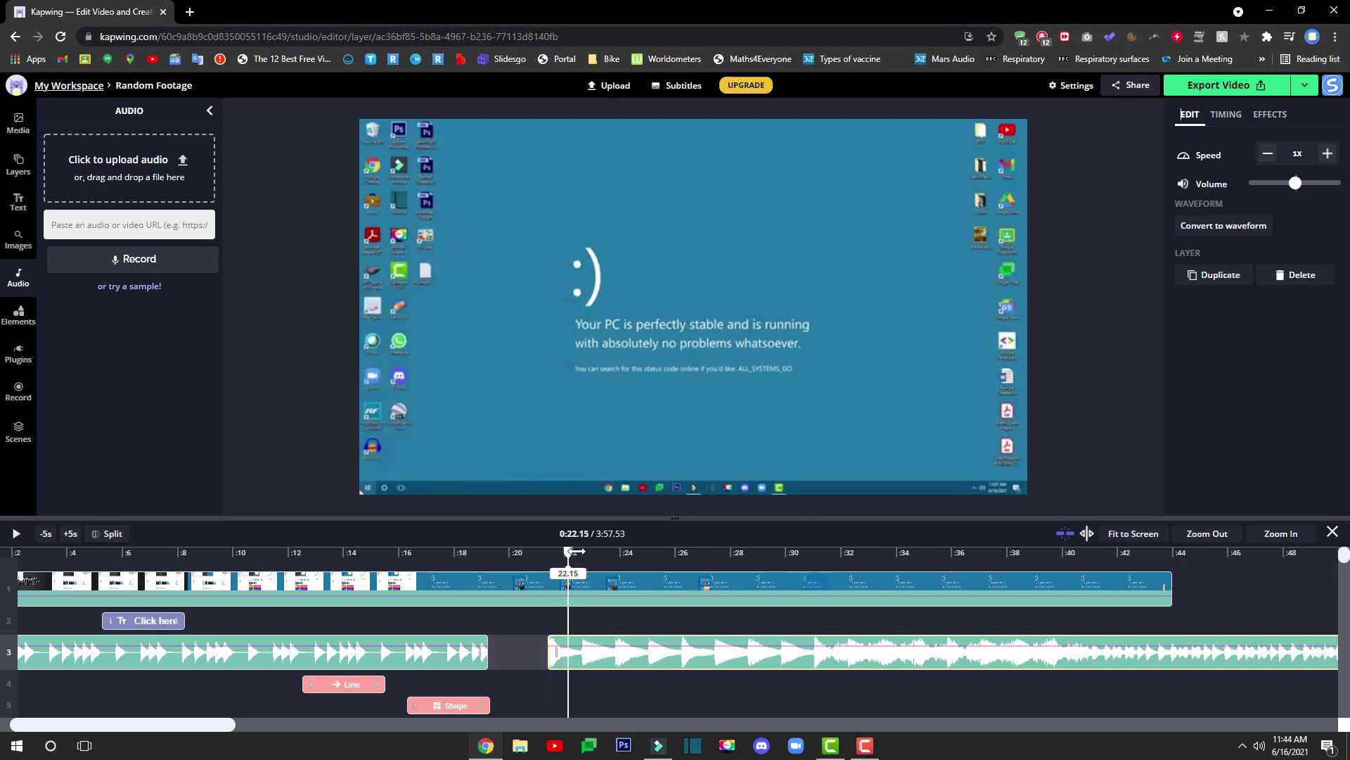
left_click(16, 534)
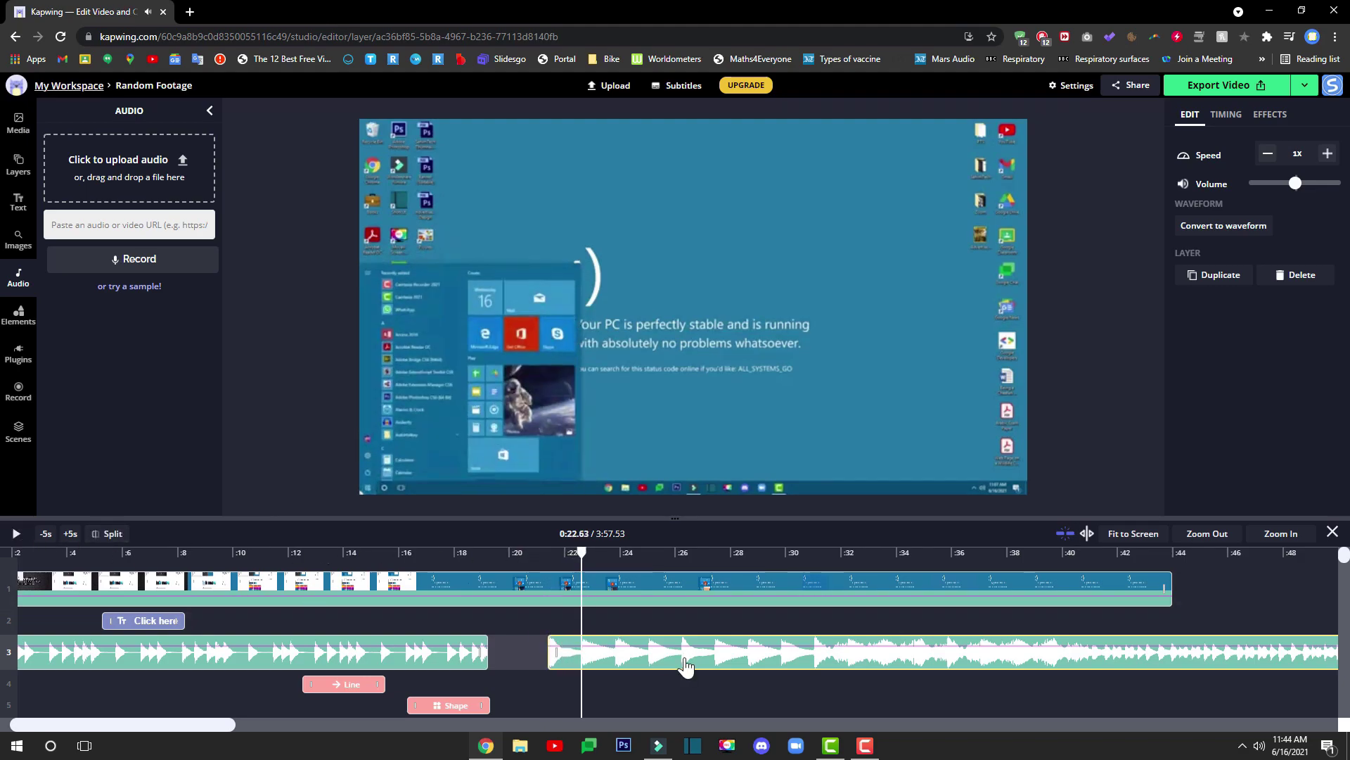
- Move the second music clip to layer 4 at 0:19.32, right after the first music clip, and preview the transition from 0:15.46
left_click_drag(658, 682, 622, 712)
left_click_drag(526, 706, 526, 700)
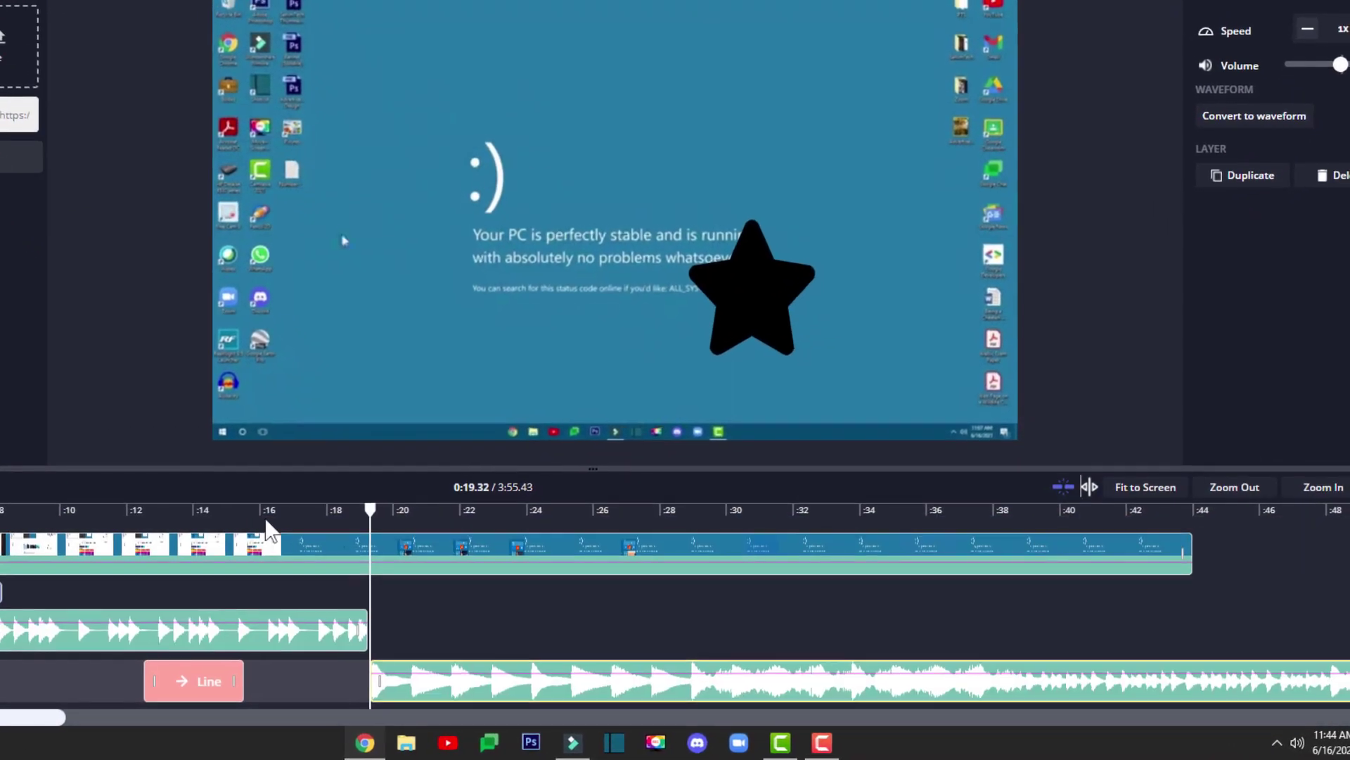
left_click(242, 510)
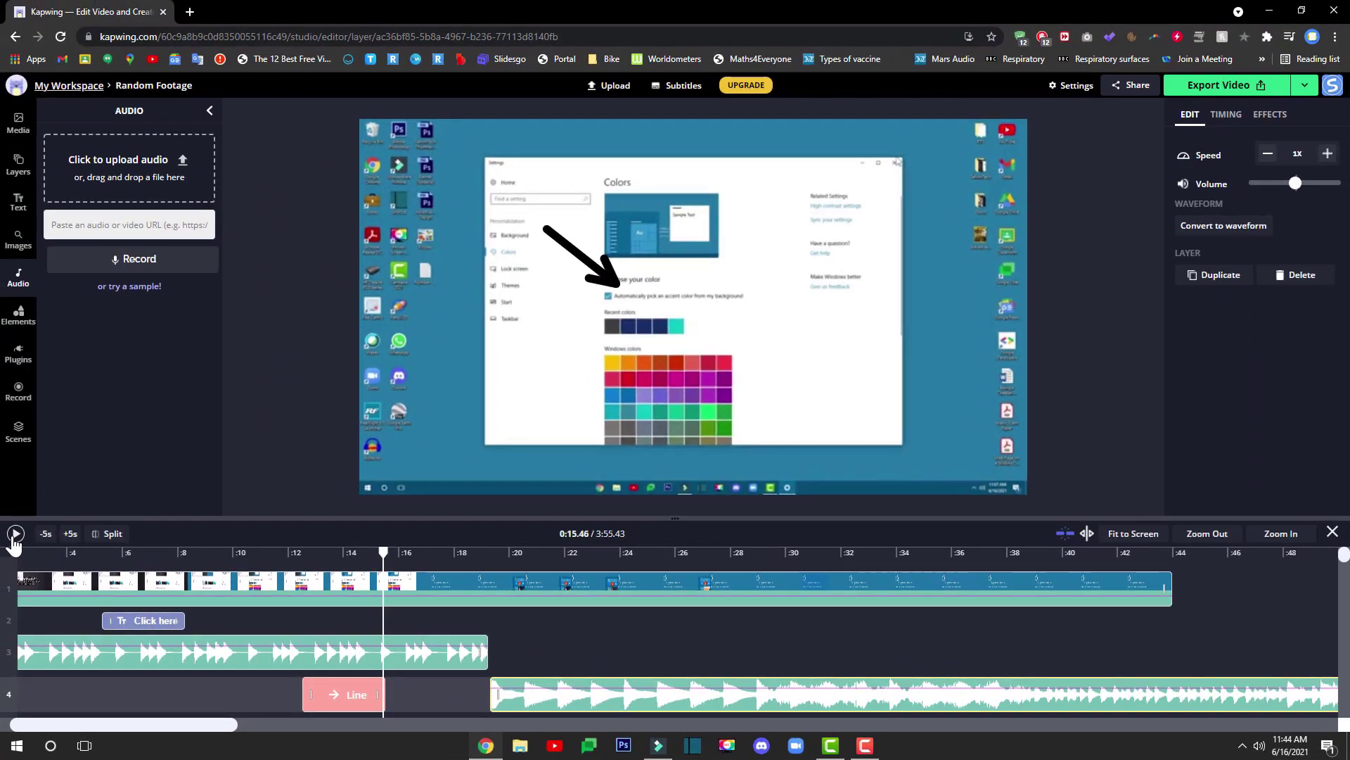
left_click(14, 540)
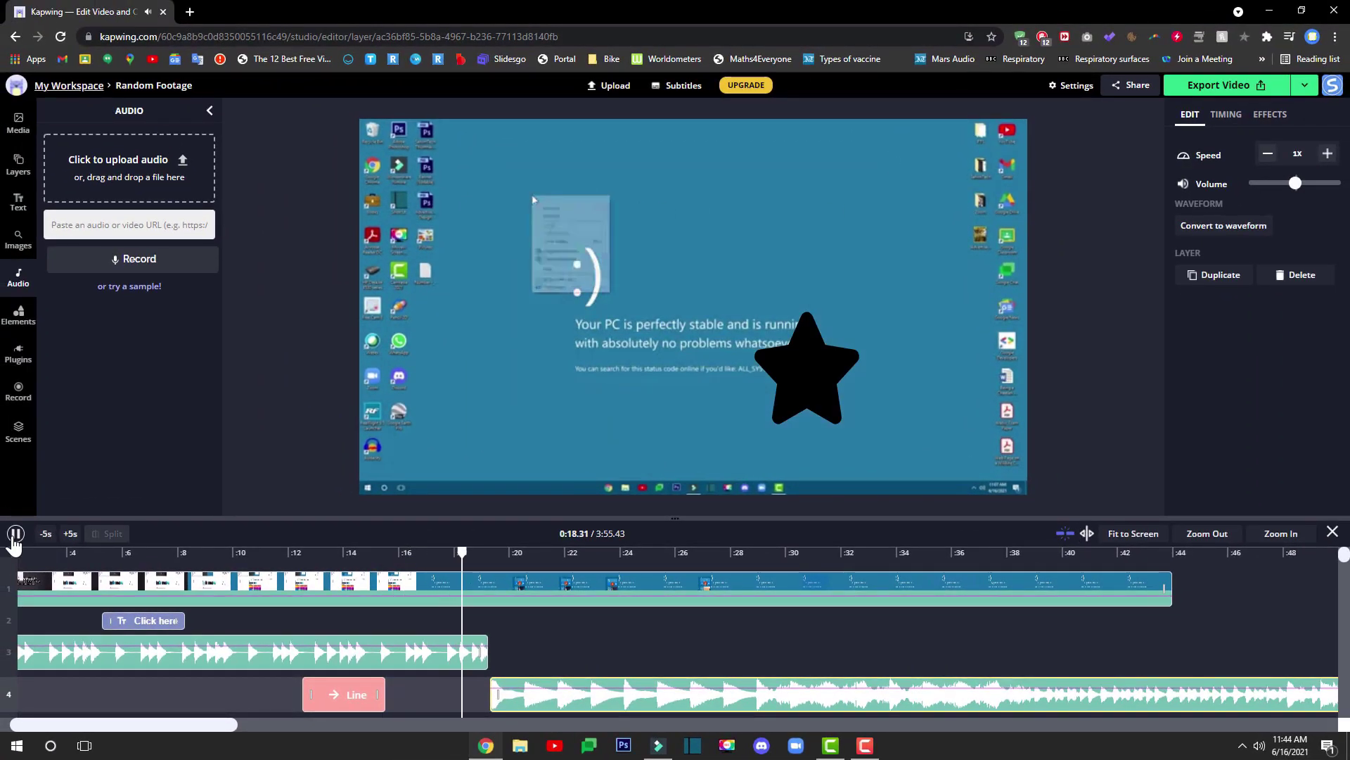
left_click(15, 534)
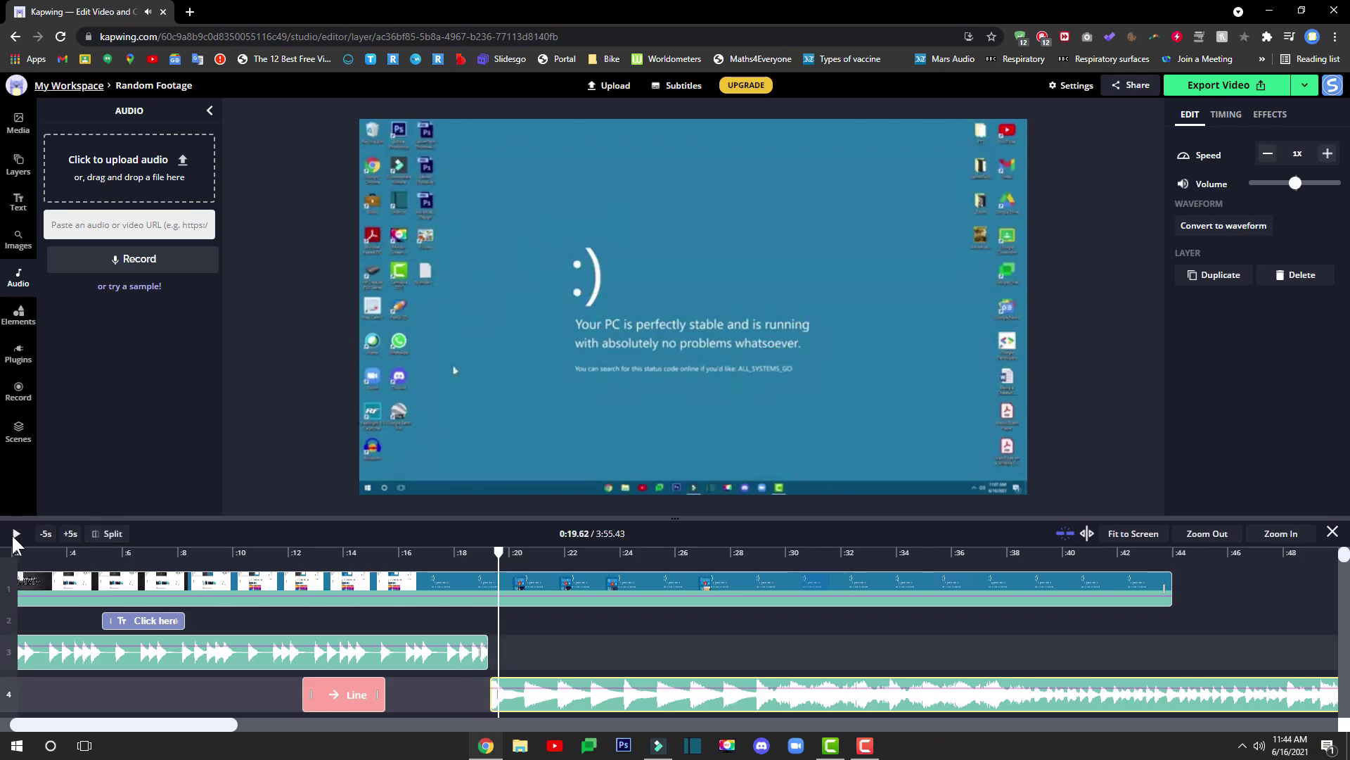
left_click(483, 568)
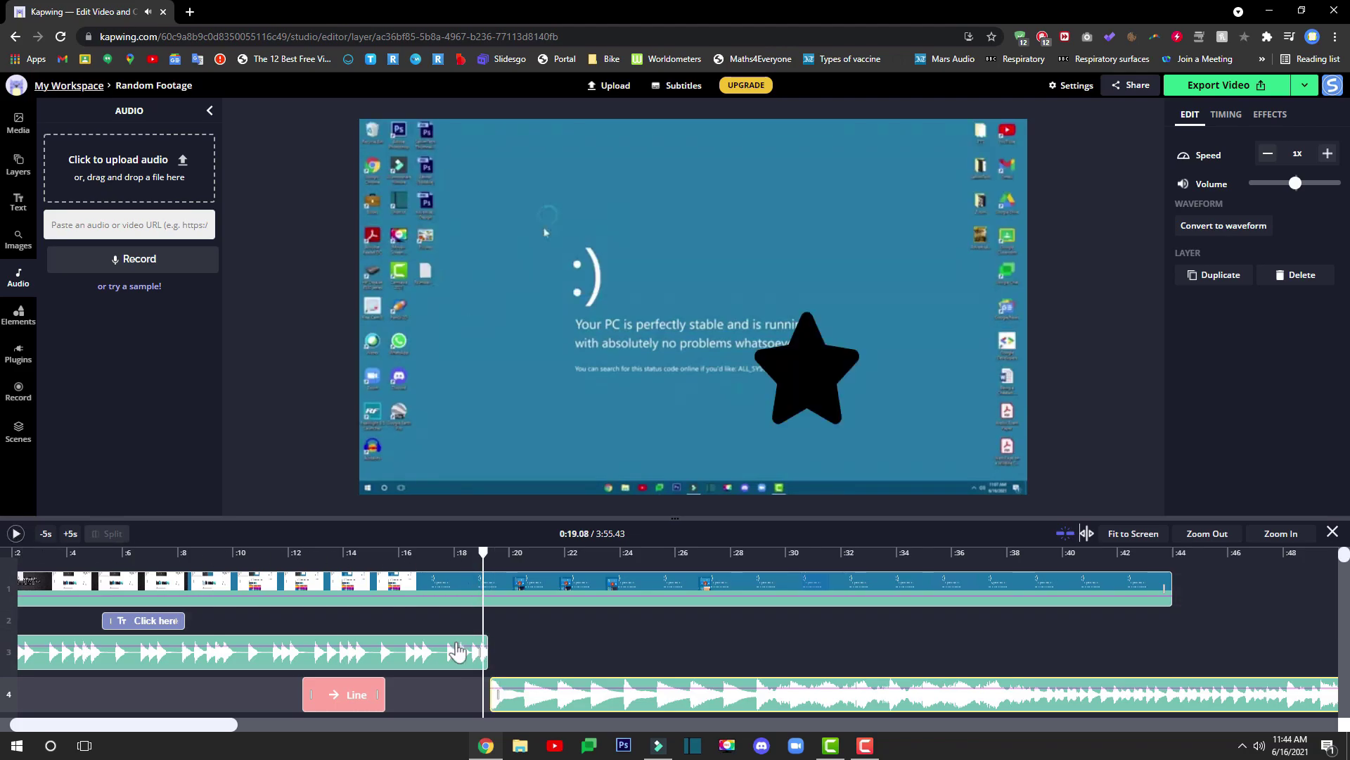
- Lower the first music clip's volume to about a quarter of the slider and preview the transition from 0:18.49
left_click(452, 669)
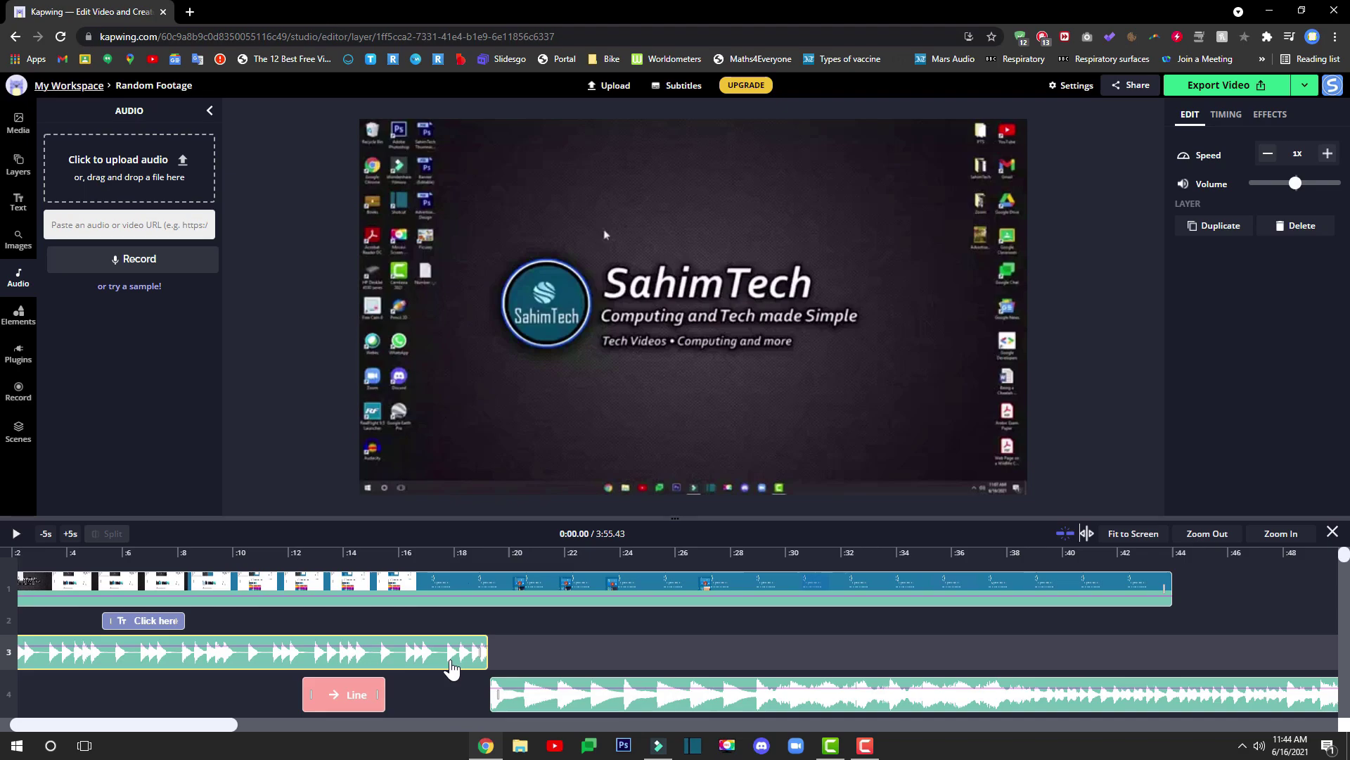
left_click_drag(1294, 183, 1272, 183)
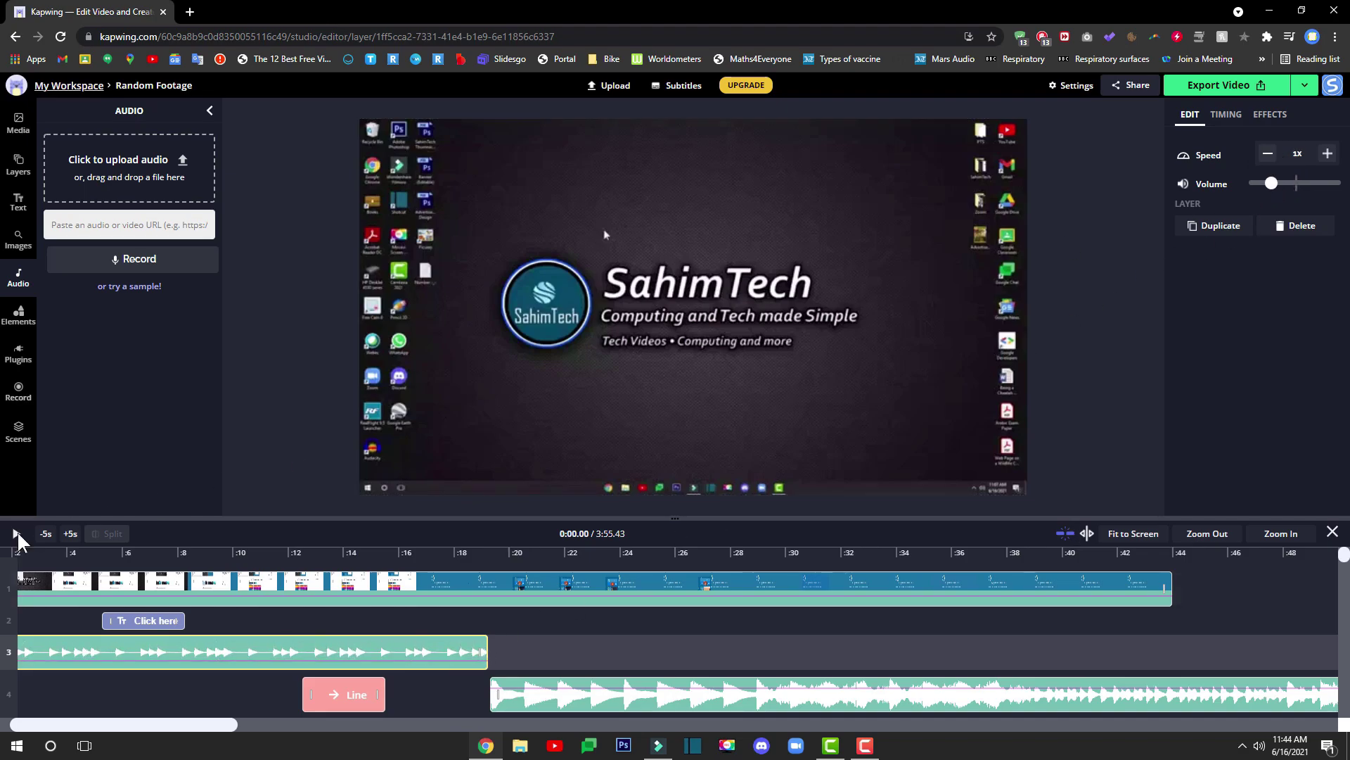
left_click(467, 552)
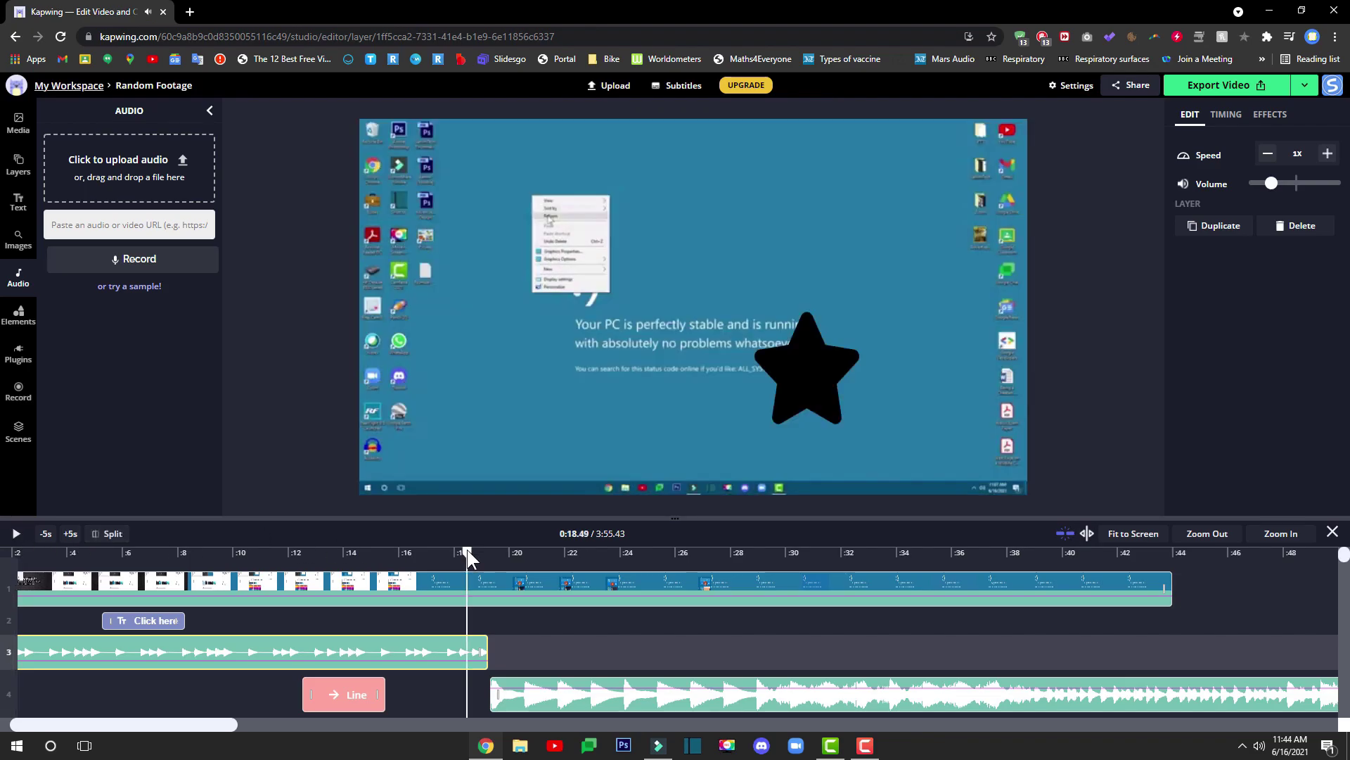
left_click(20, 535)
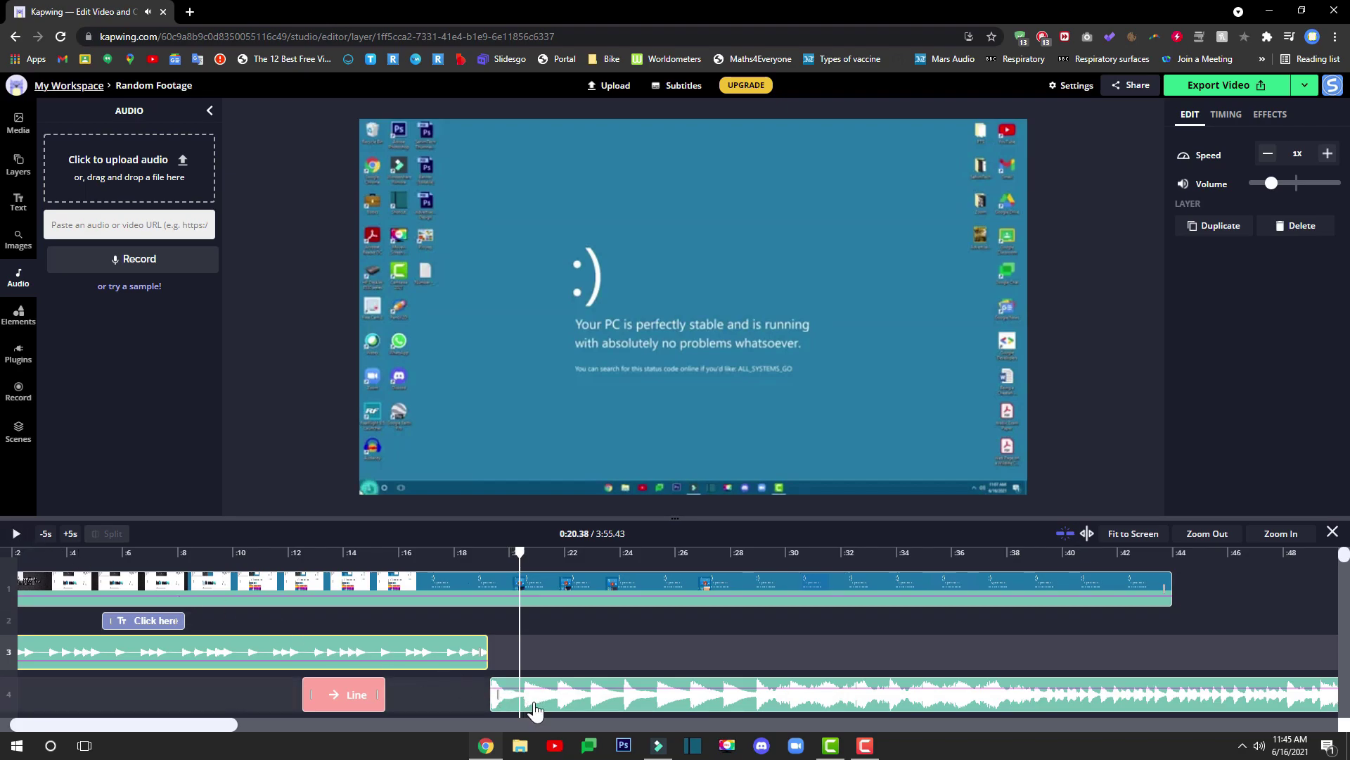
- Lower the second music clip's volume to about a fifth of the slider and play it back from 0:19.32
left_click(1064, 708)
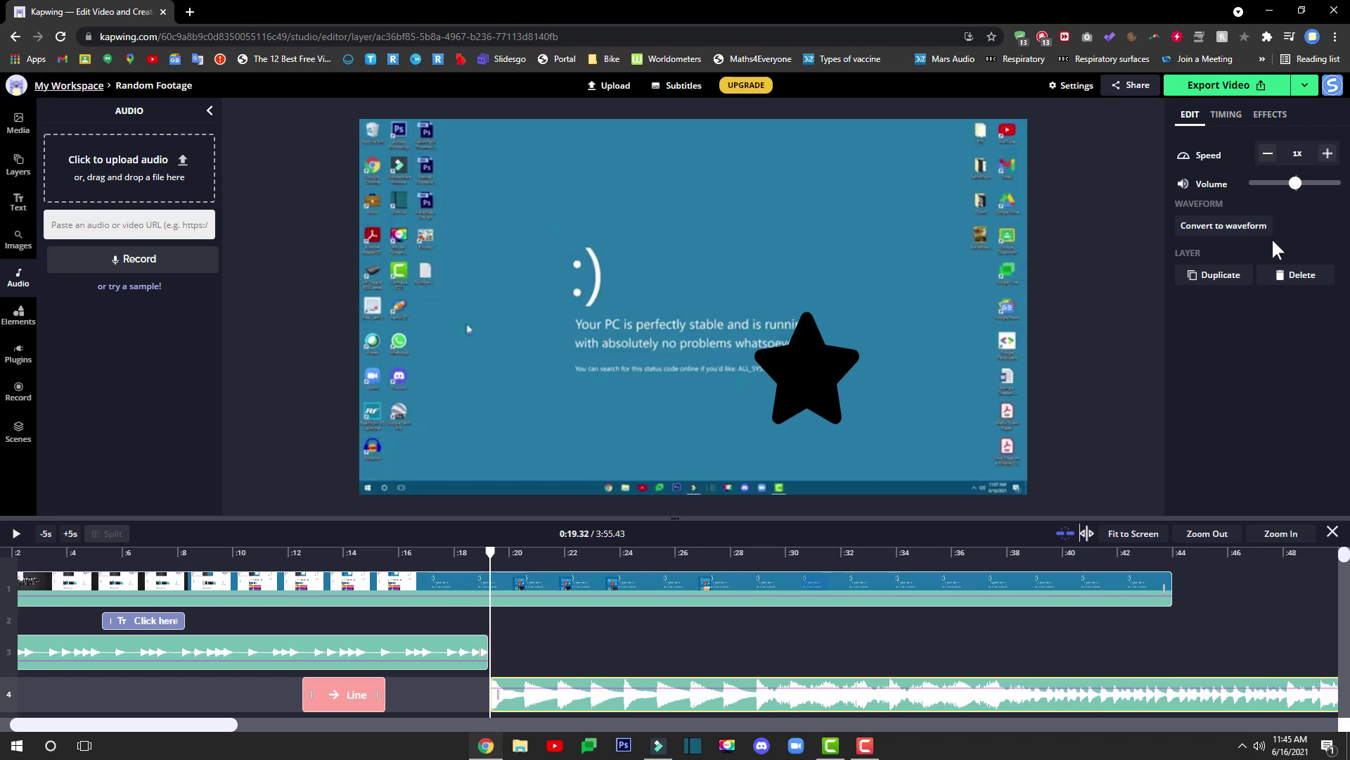
left_click_drag(1295, 183, 1267, 181)
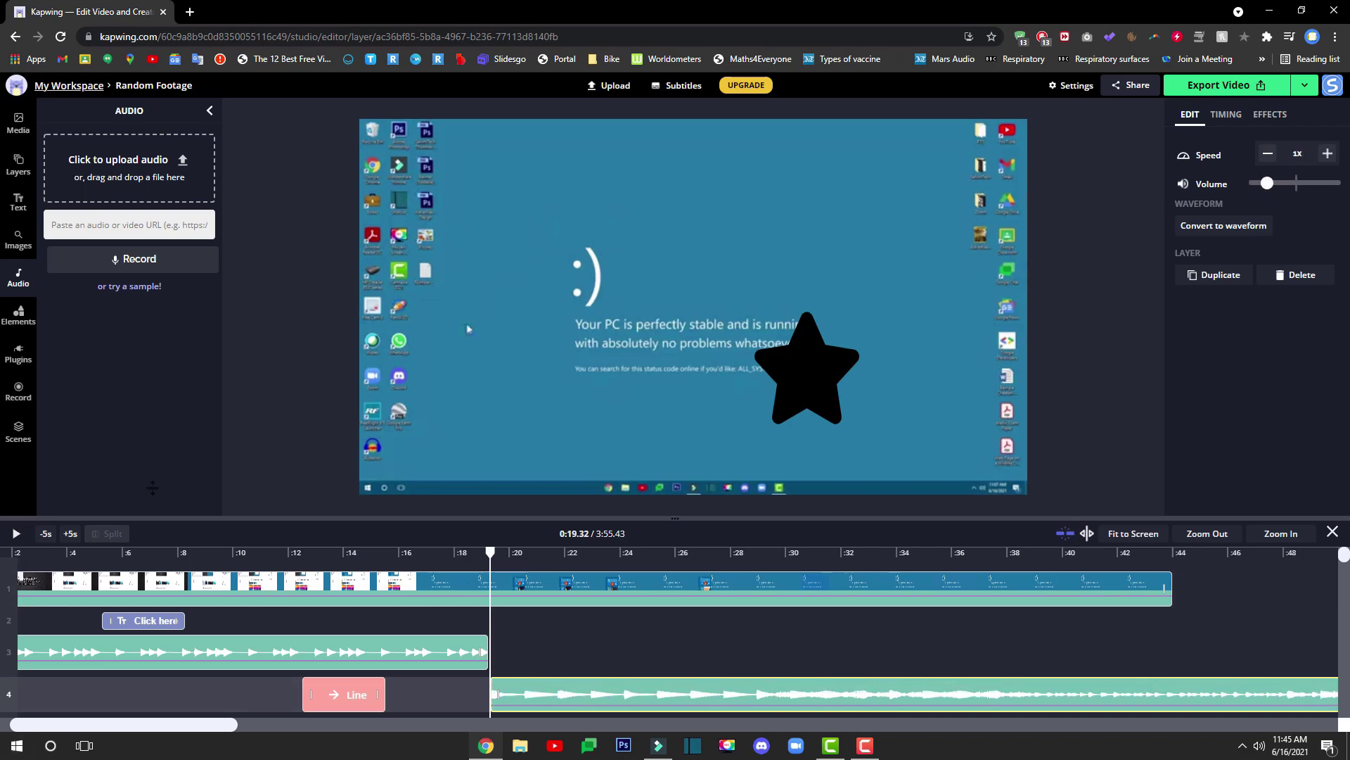
mouse_move(194, 732)
left_mouse_down()
mouse_move(232, 730)
mouse_move(184, 726)
left_mouse_up()
left_click(15, 533)
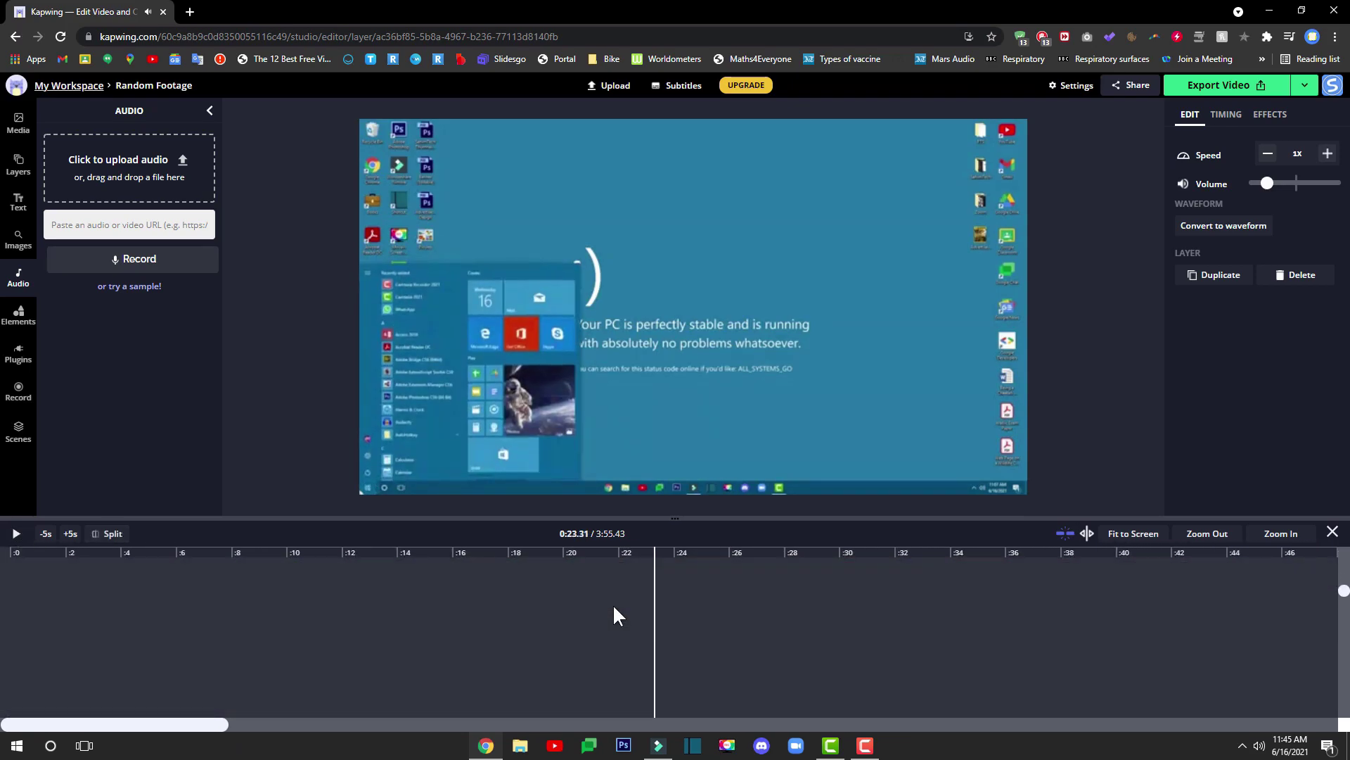
scroll(614, 604, "down", 5)
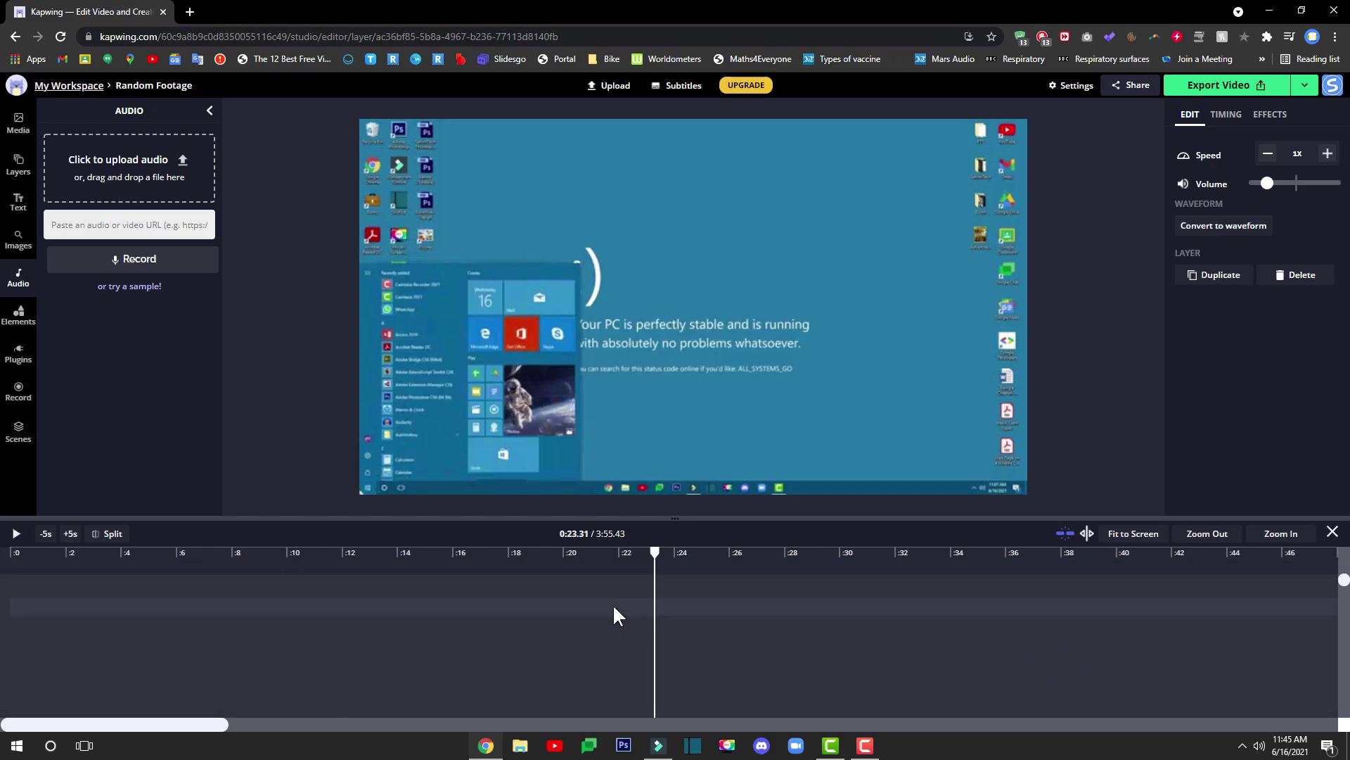
scroll(682, 644, "down", 3)
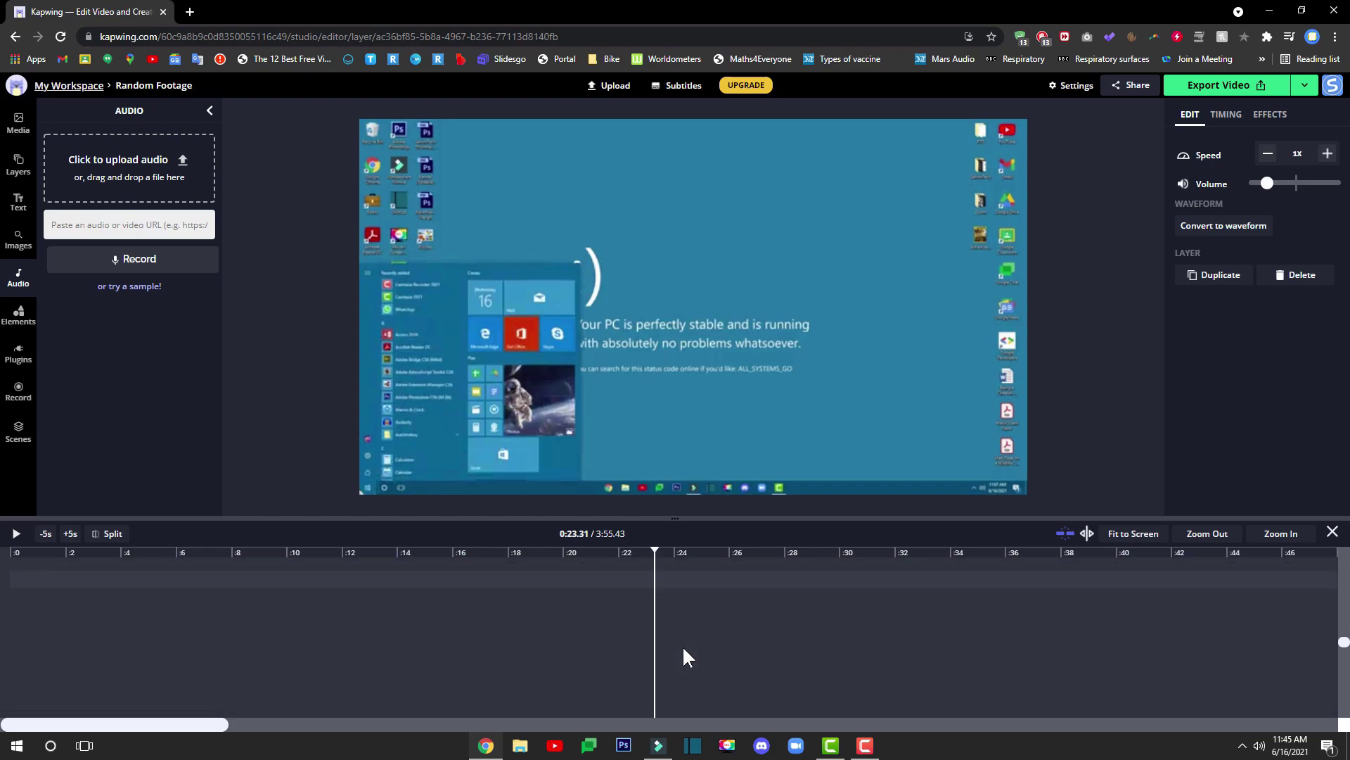
scroll(946, 678, "down", 2)
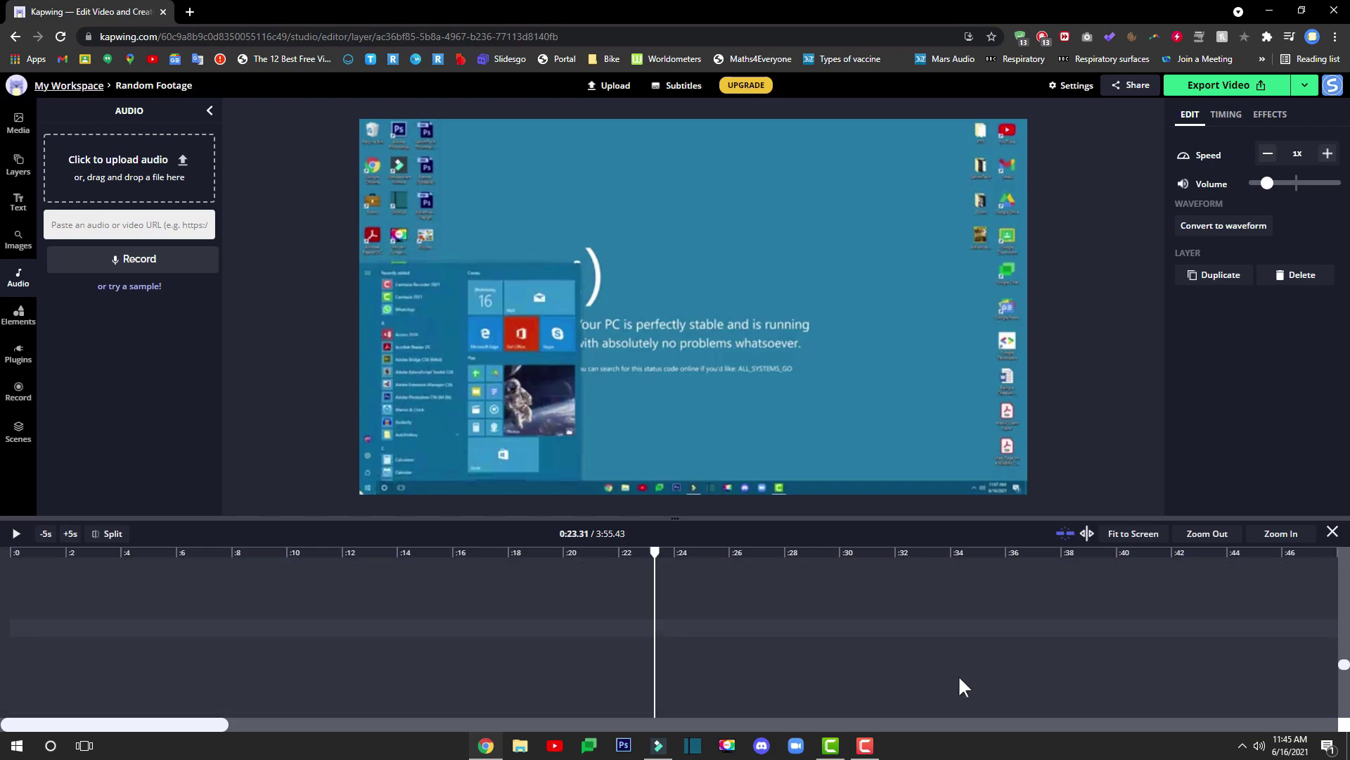
scroll(1348, 661, "up", 1)
scroll(1343, 619, "up", 2)
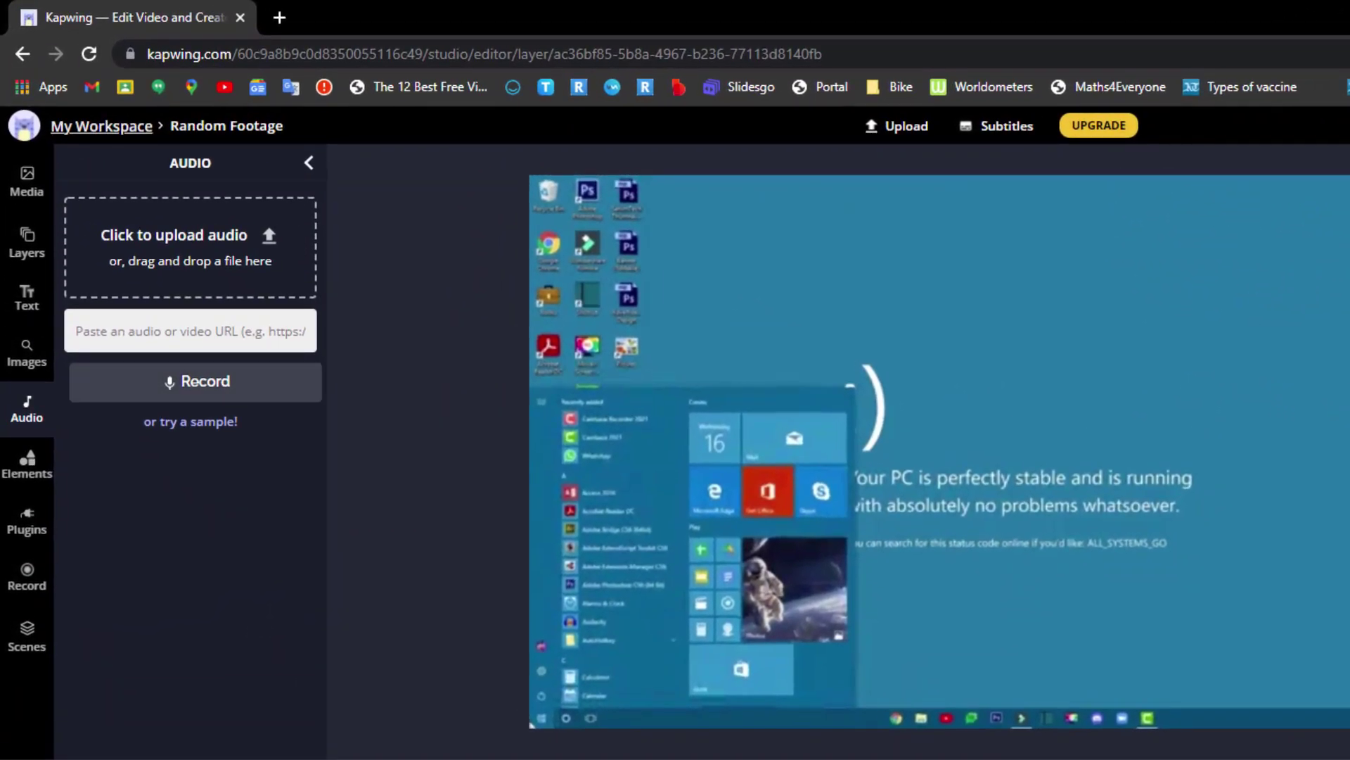
- Add a Calligraffitti handwriting text at 0:23.31 and replace its sample text with "Subscribe"
left_click(27, 299)
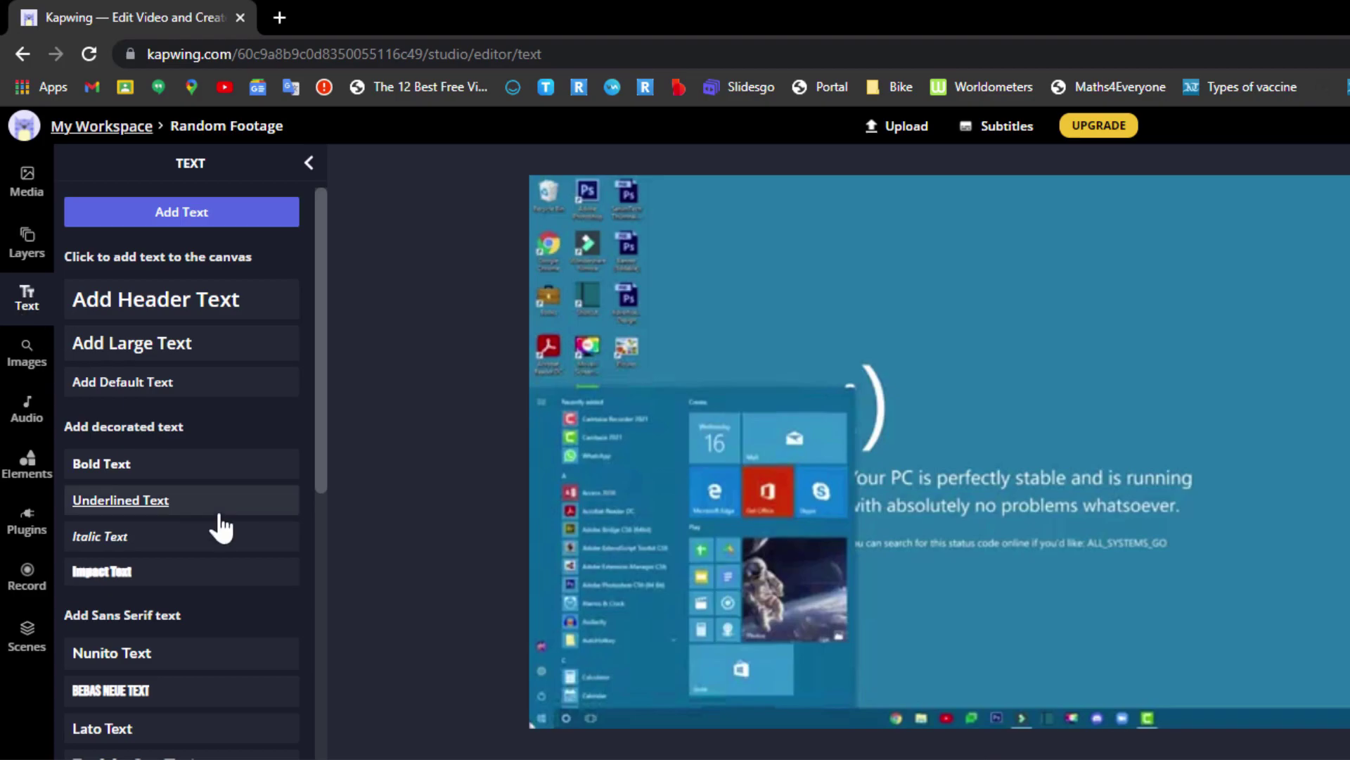
scroll(221, 526, "down", 7)
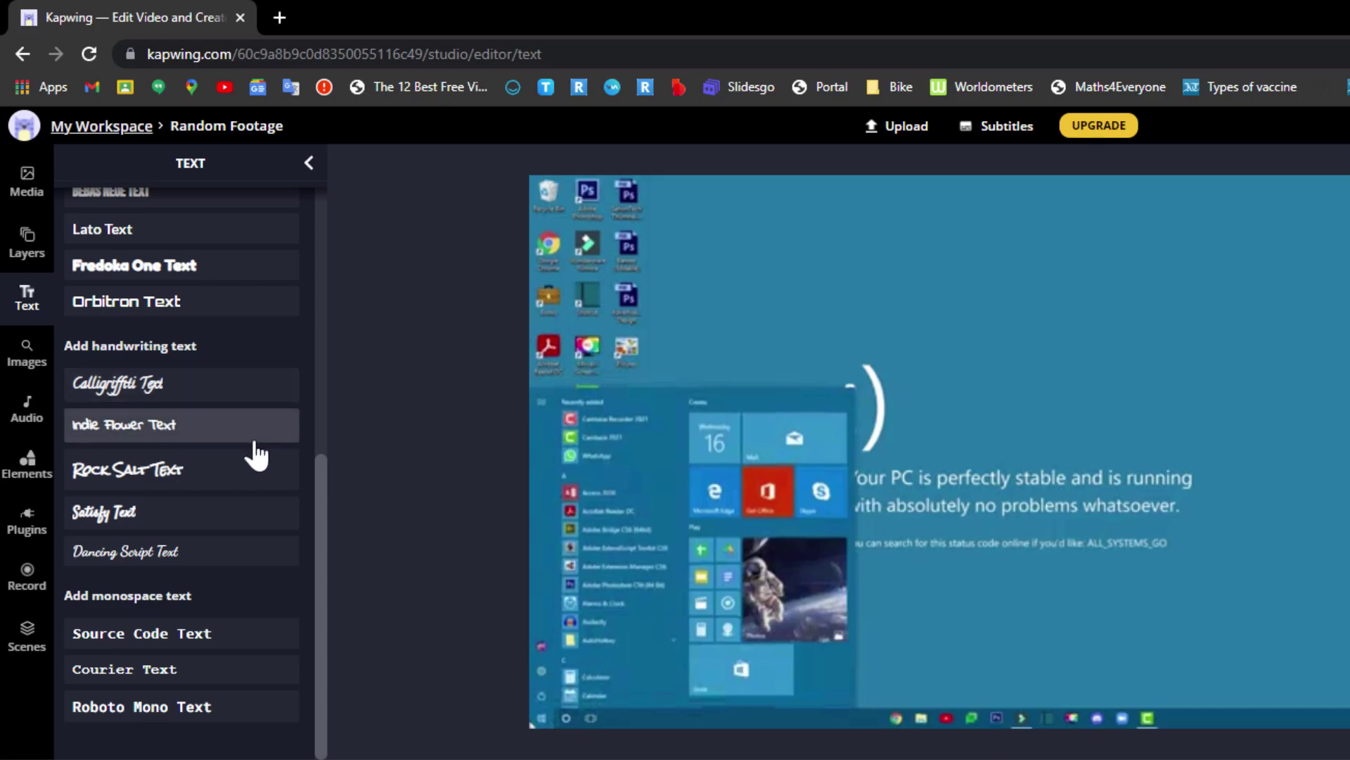
left_click(148, 387)
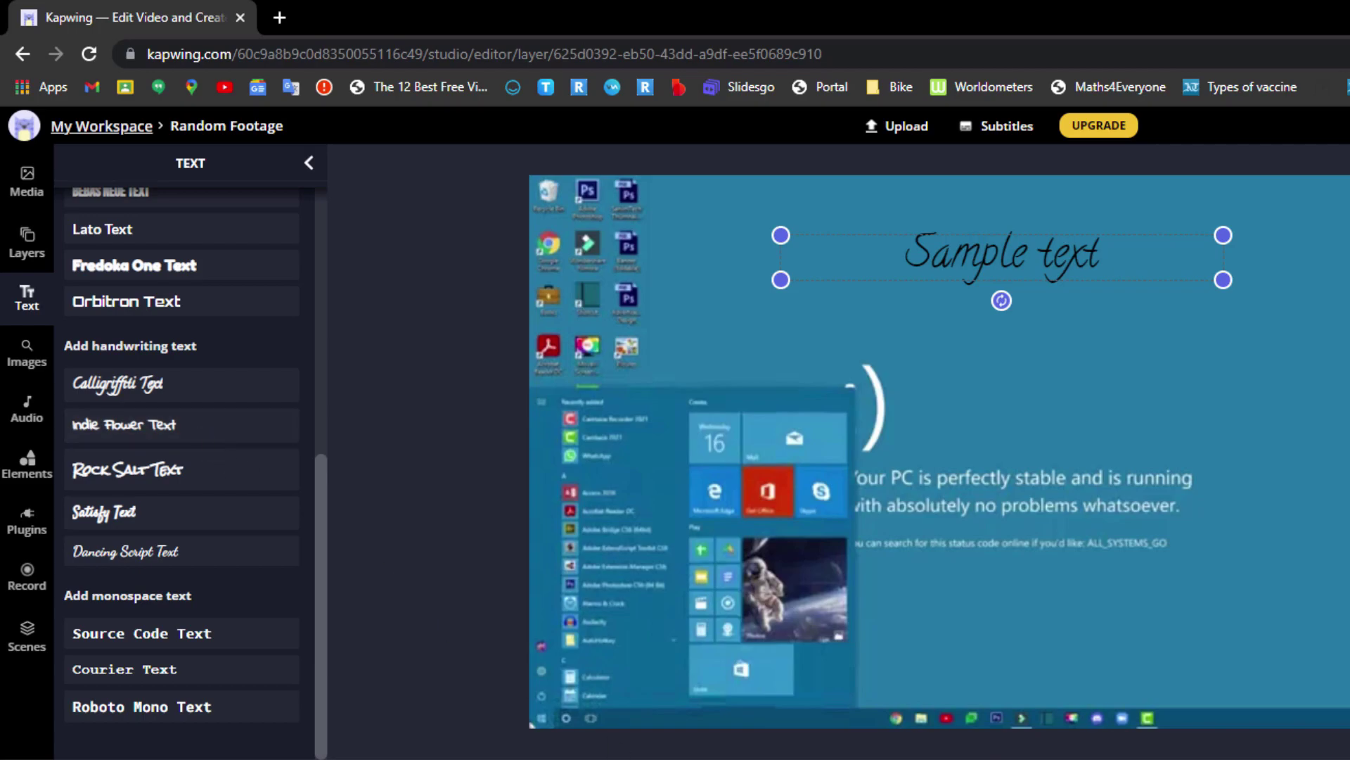
double_click(945, 246)
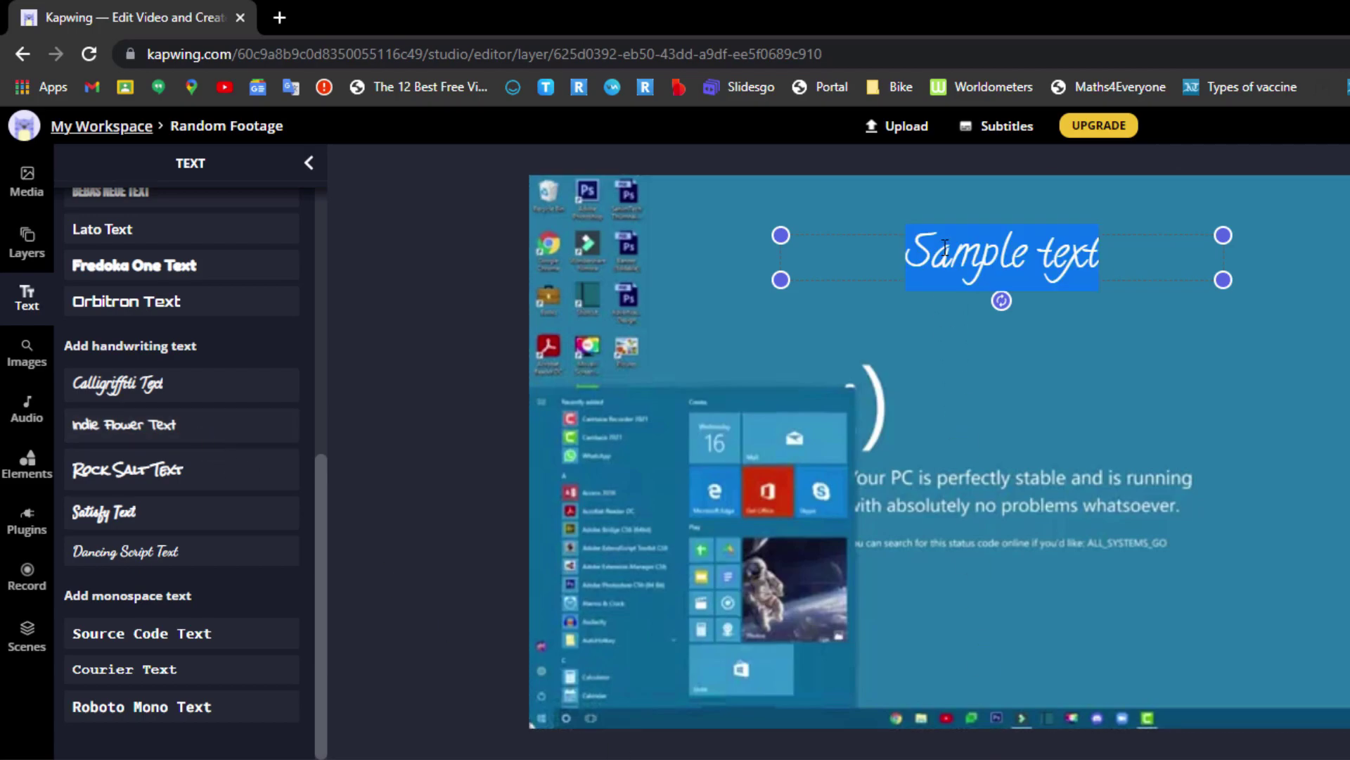
type("Subscribe")
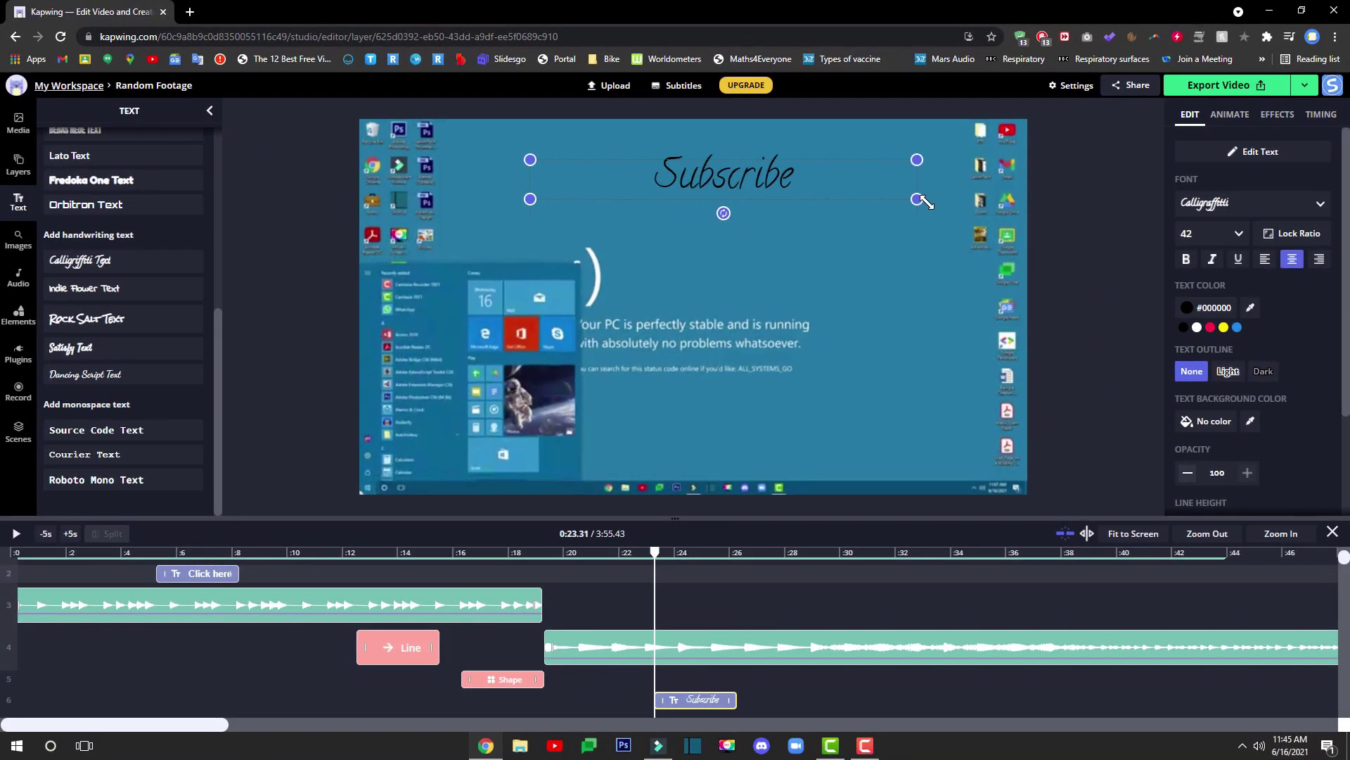